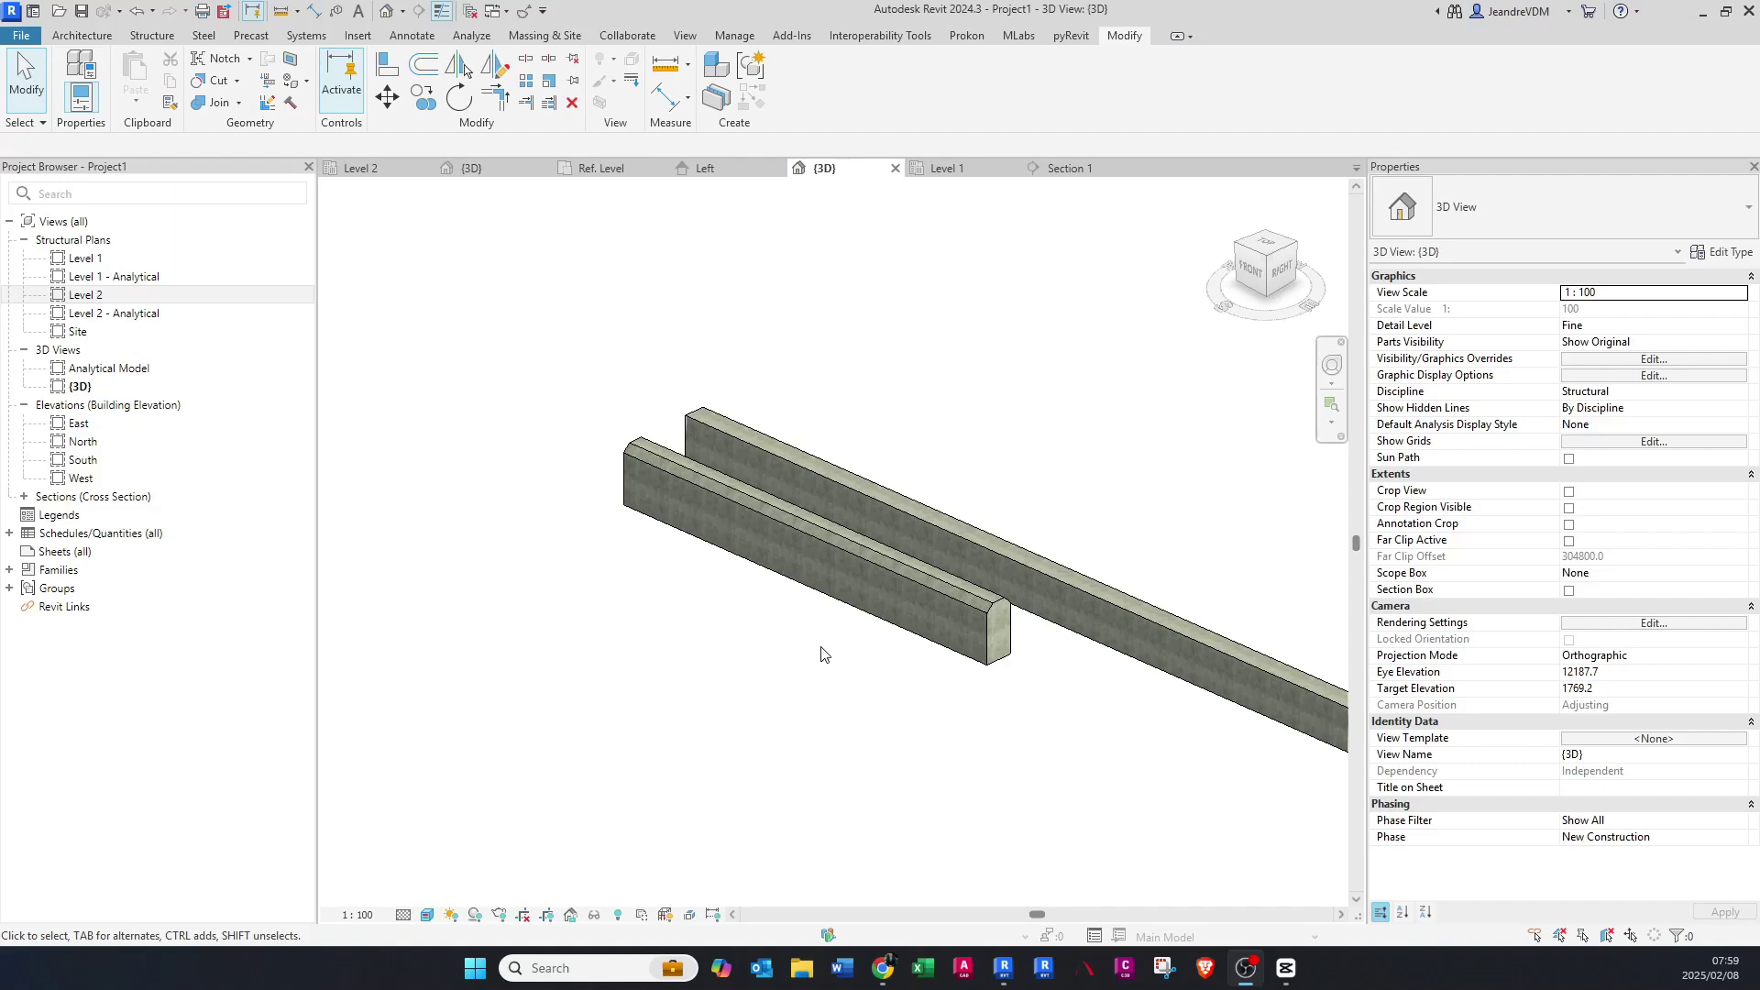
- Examine the chamfered concrete beam in 3D and open the Section 1 view
middle_click_drag(967, 616, 801, 559, "shift")
left_click(997, 614)
key("Escape")
left_click(1065, 168)
- Set the Chamfer type parameter of the 400 x 800mm Chamfer Beam to 50 mm
middle_click_drag(1009, 544, 931, 522)
left_click(959, 534)
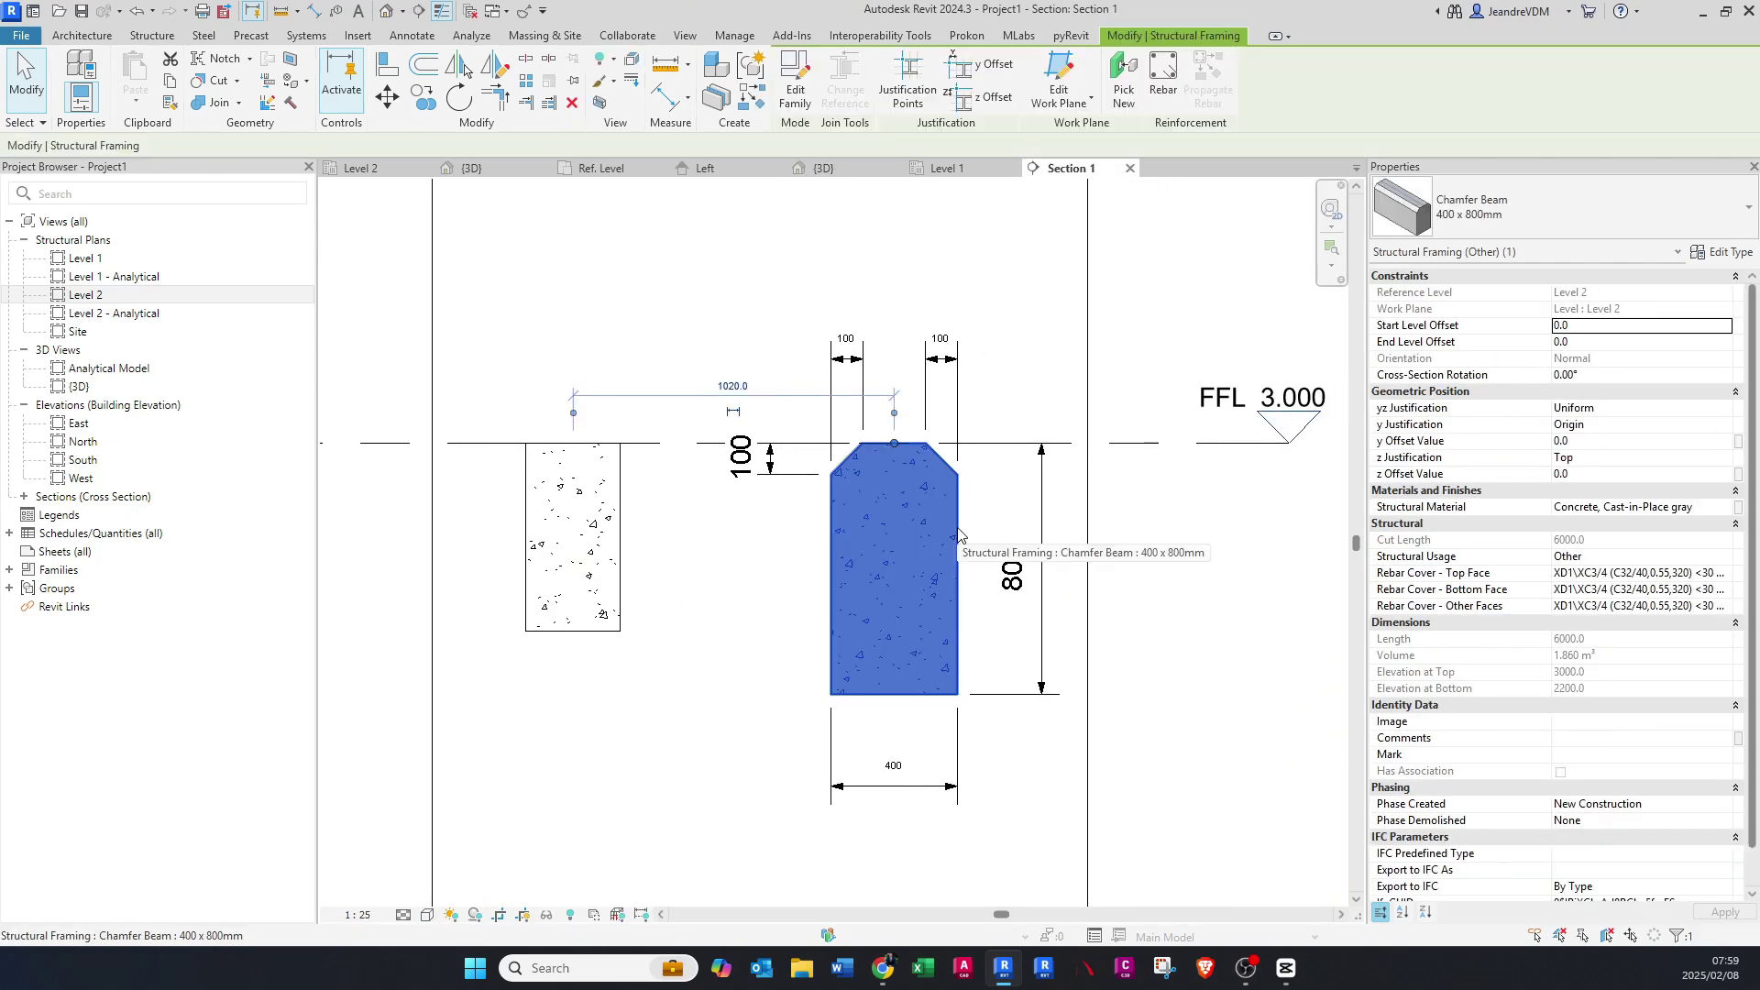
left_click(1723, 252)
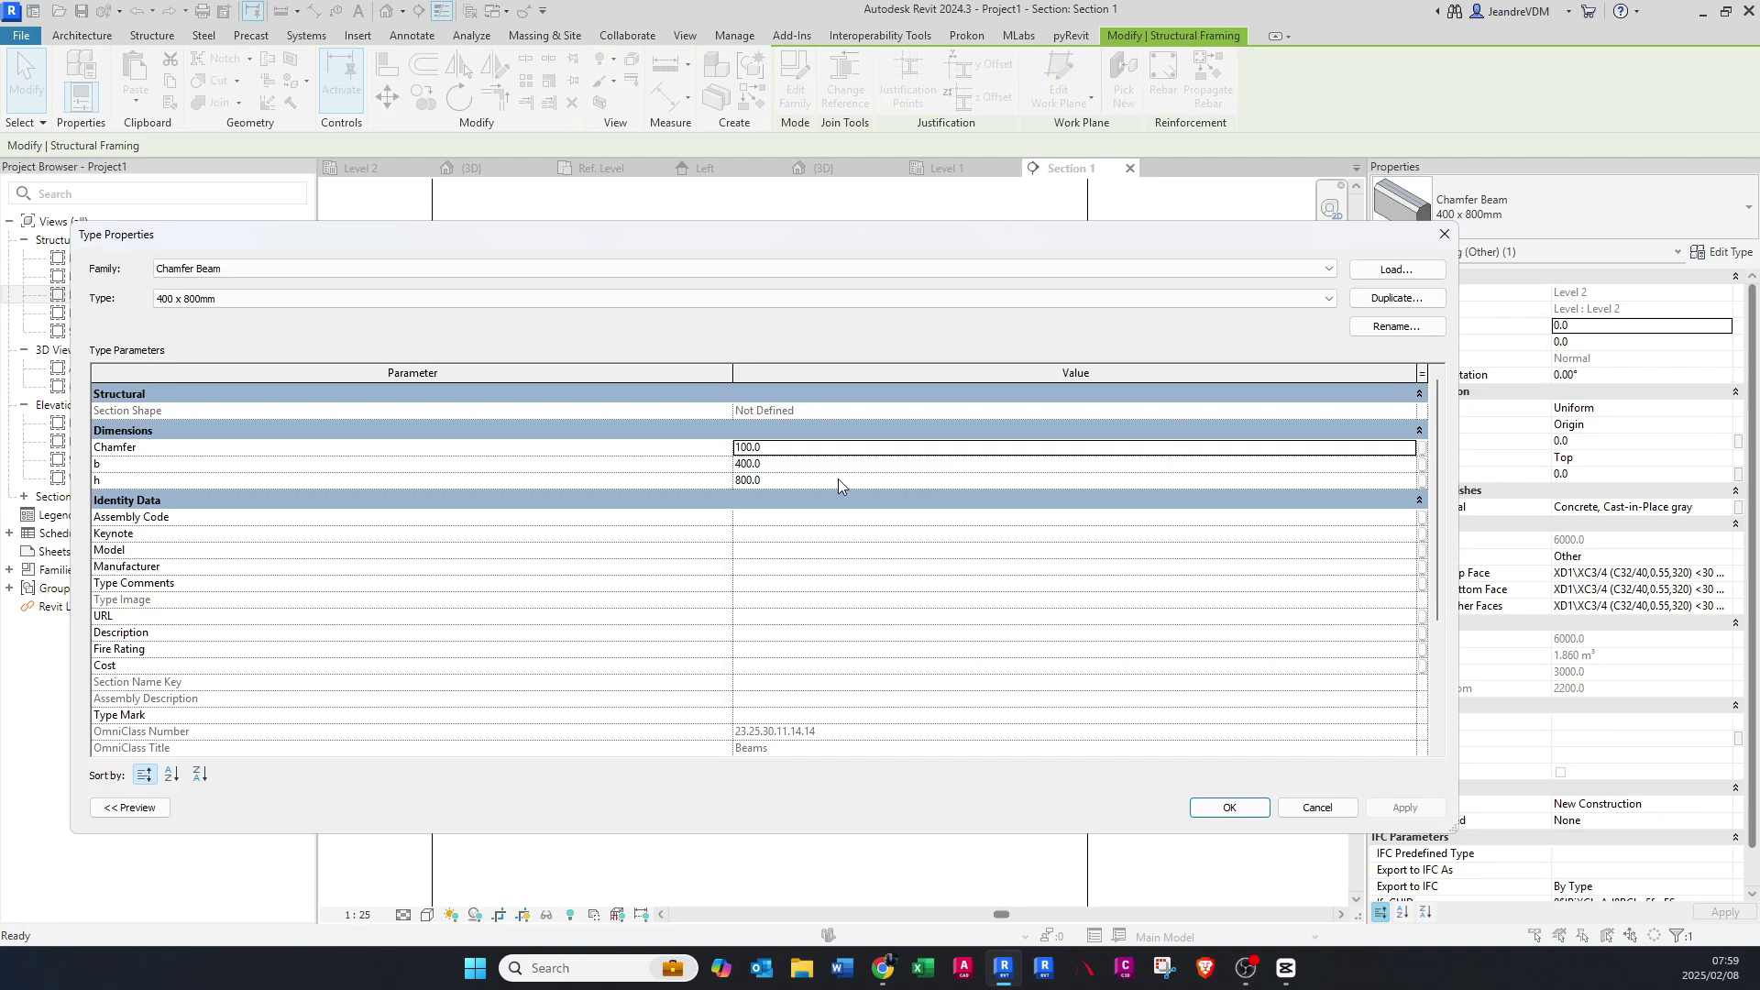
left_click(812, 449)
type("50")
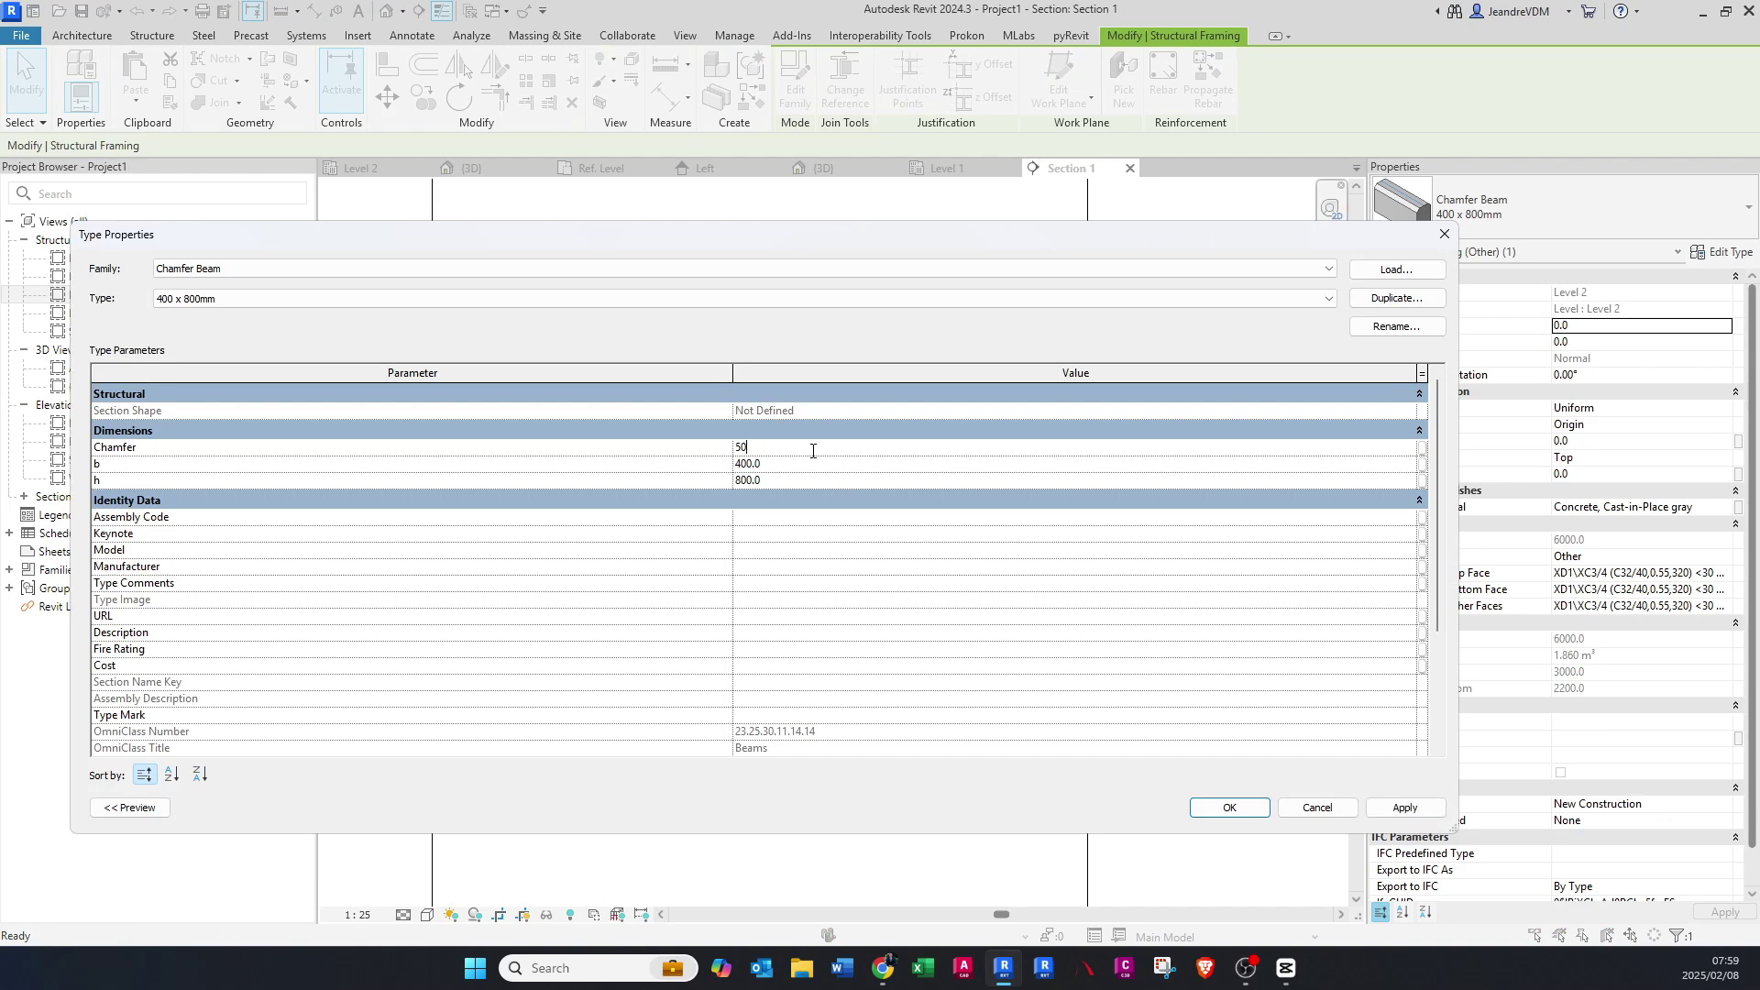
left_click(1229, 807)
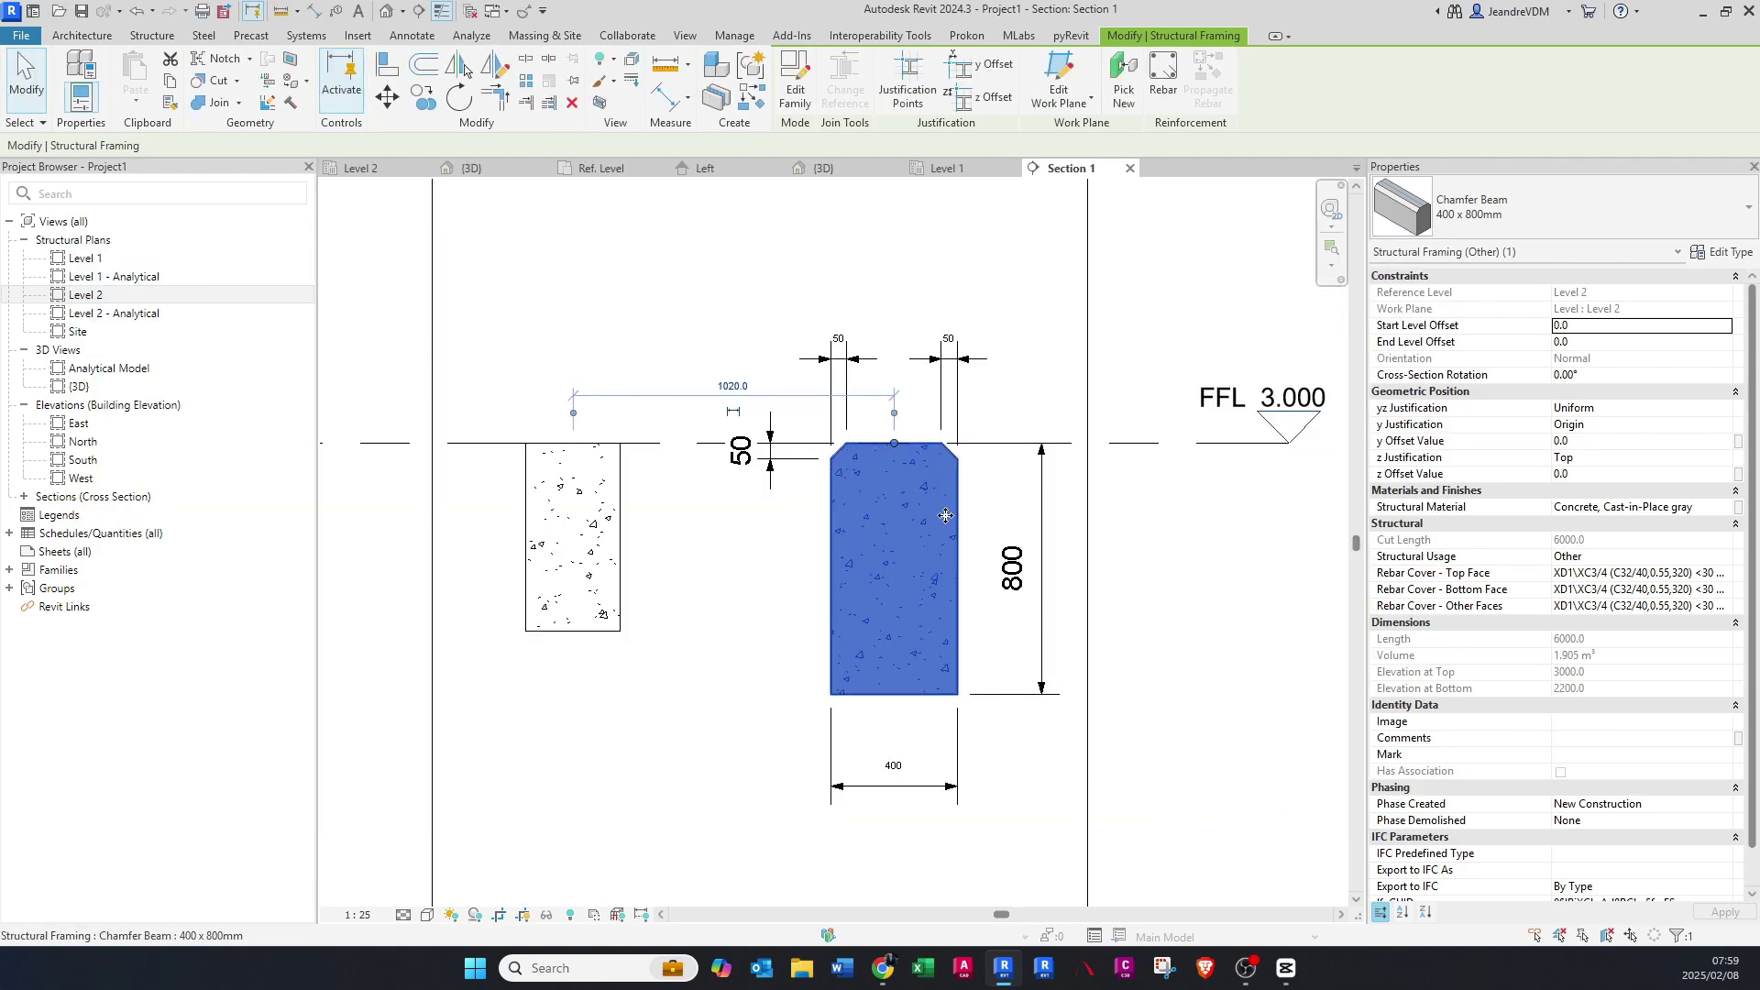
key("Escape")
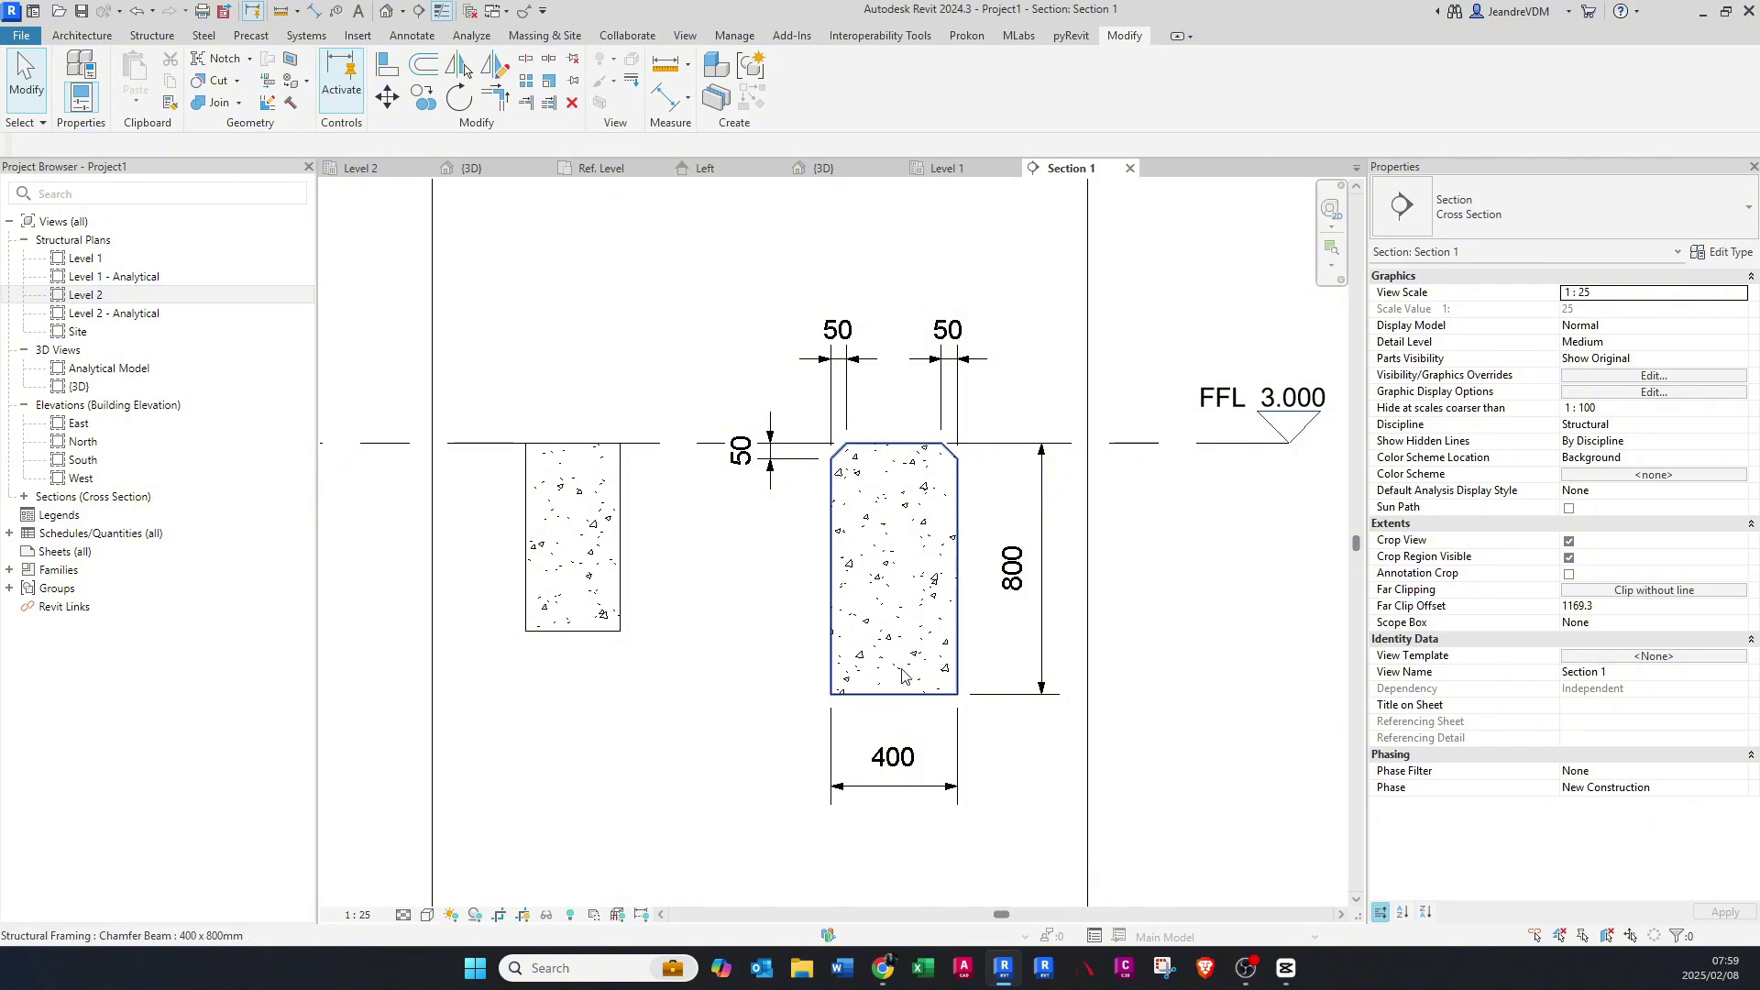
left_click(946, 672)
key("Escape")
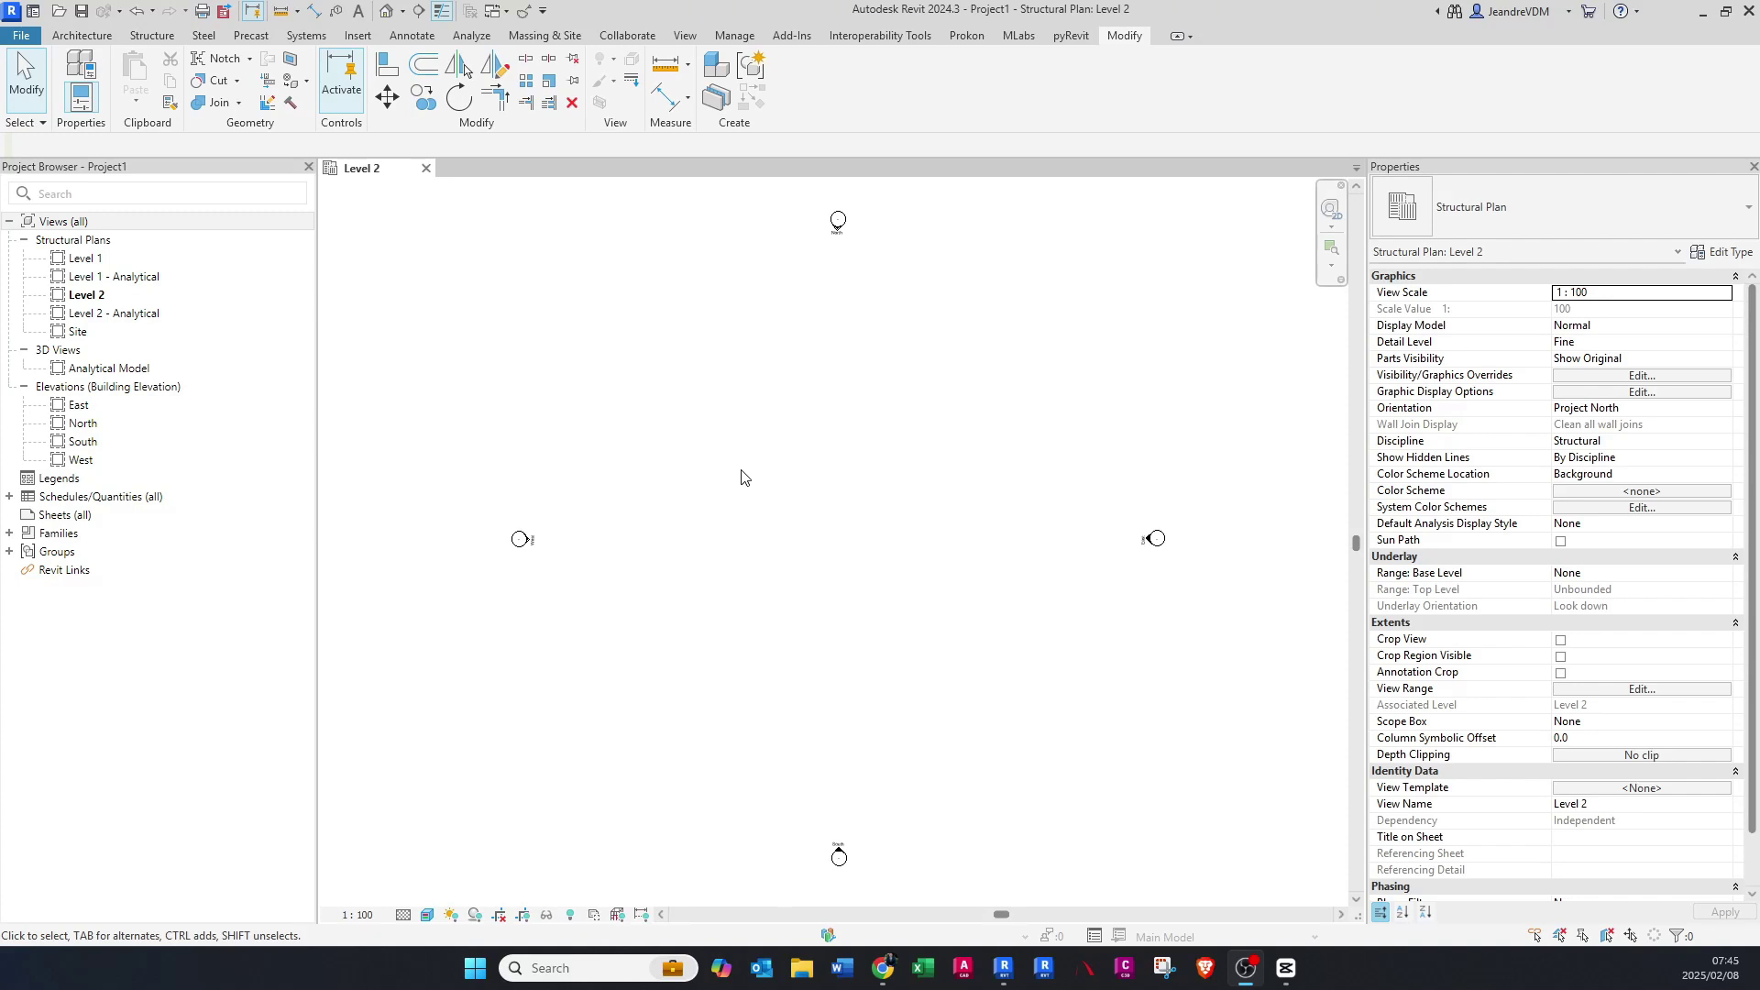
- Place a horizontal 300 x 600mm Concrete-Rectangular Beam about 20400 mm long in the Level 2 plan
left_click(151, 36)
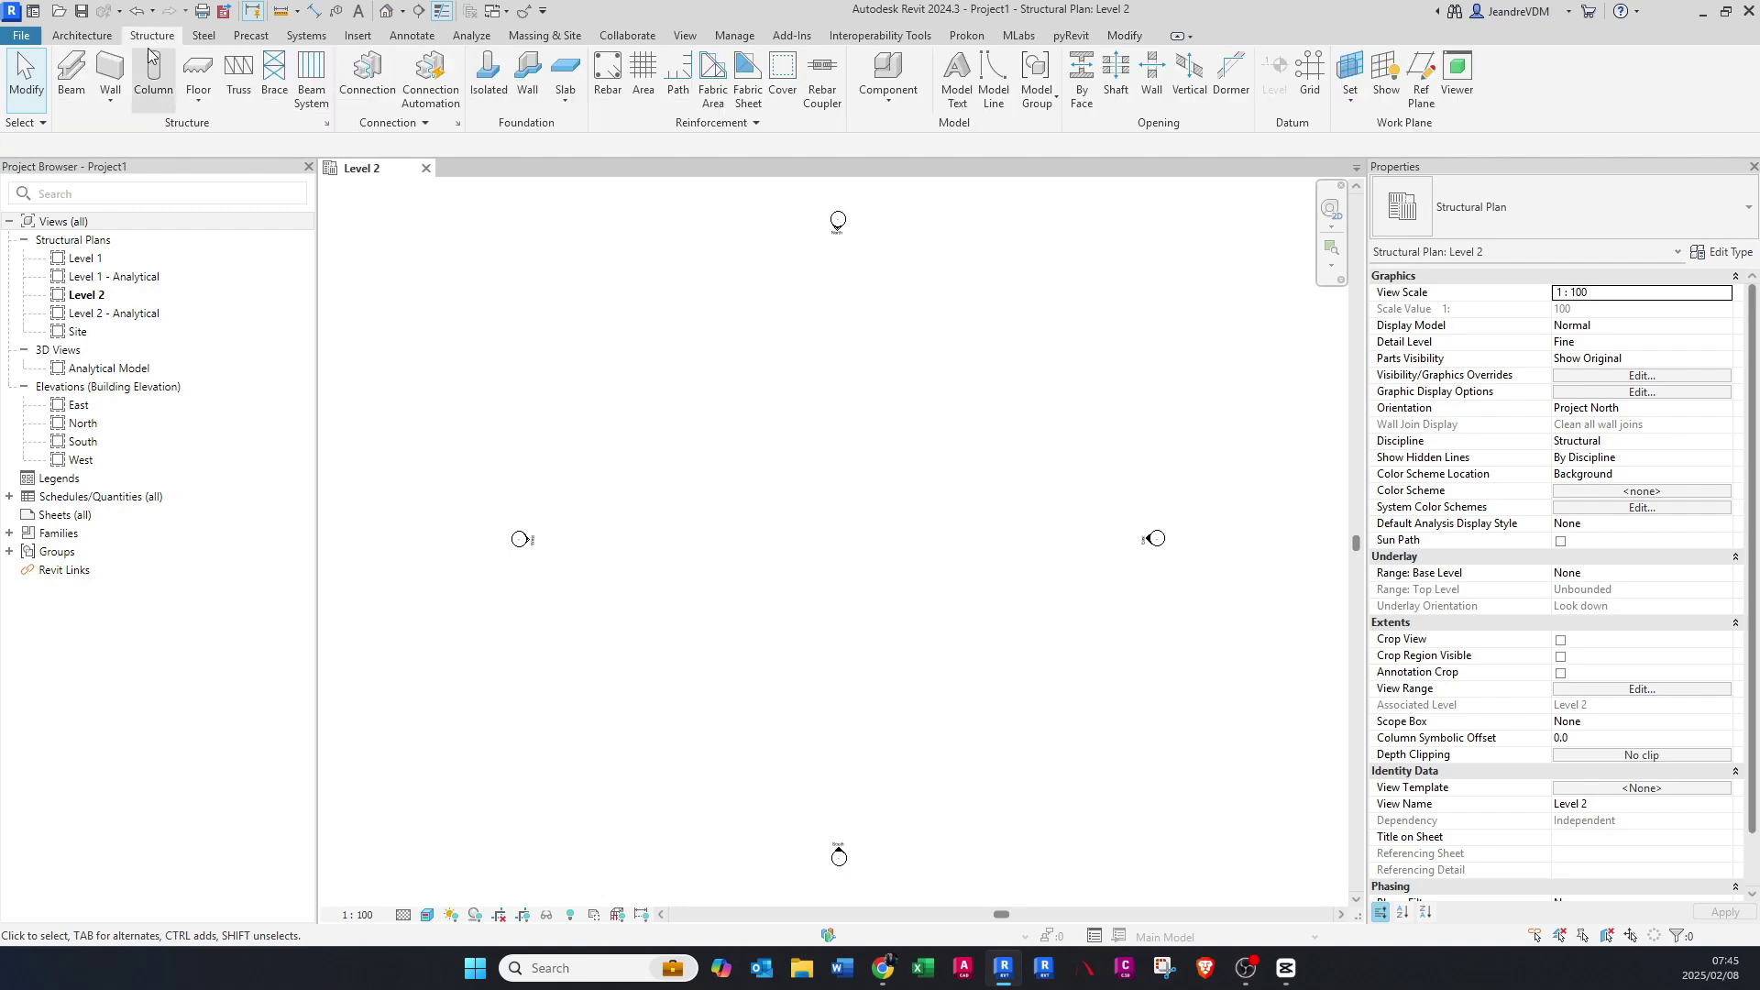
left_click(71, 73)
left_click(1503, 209)
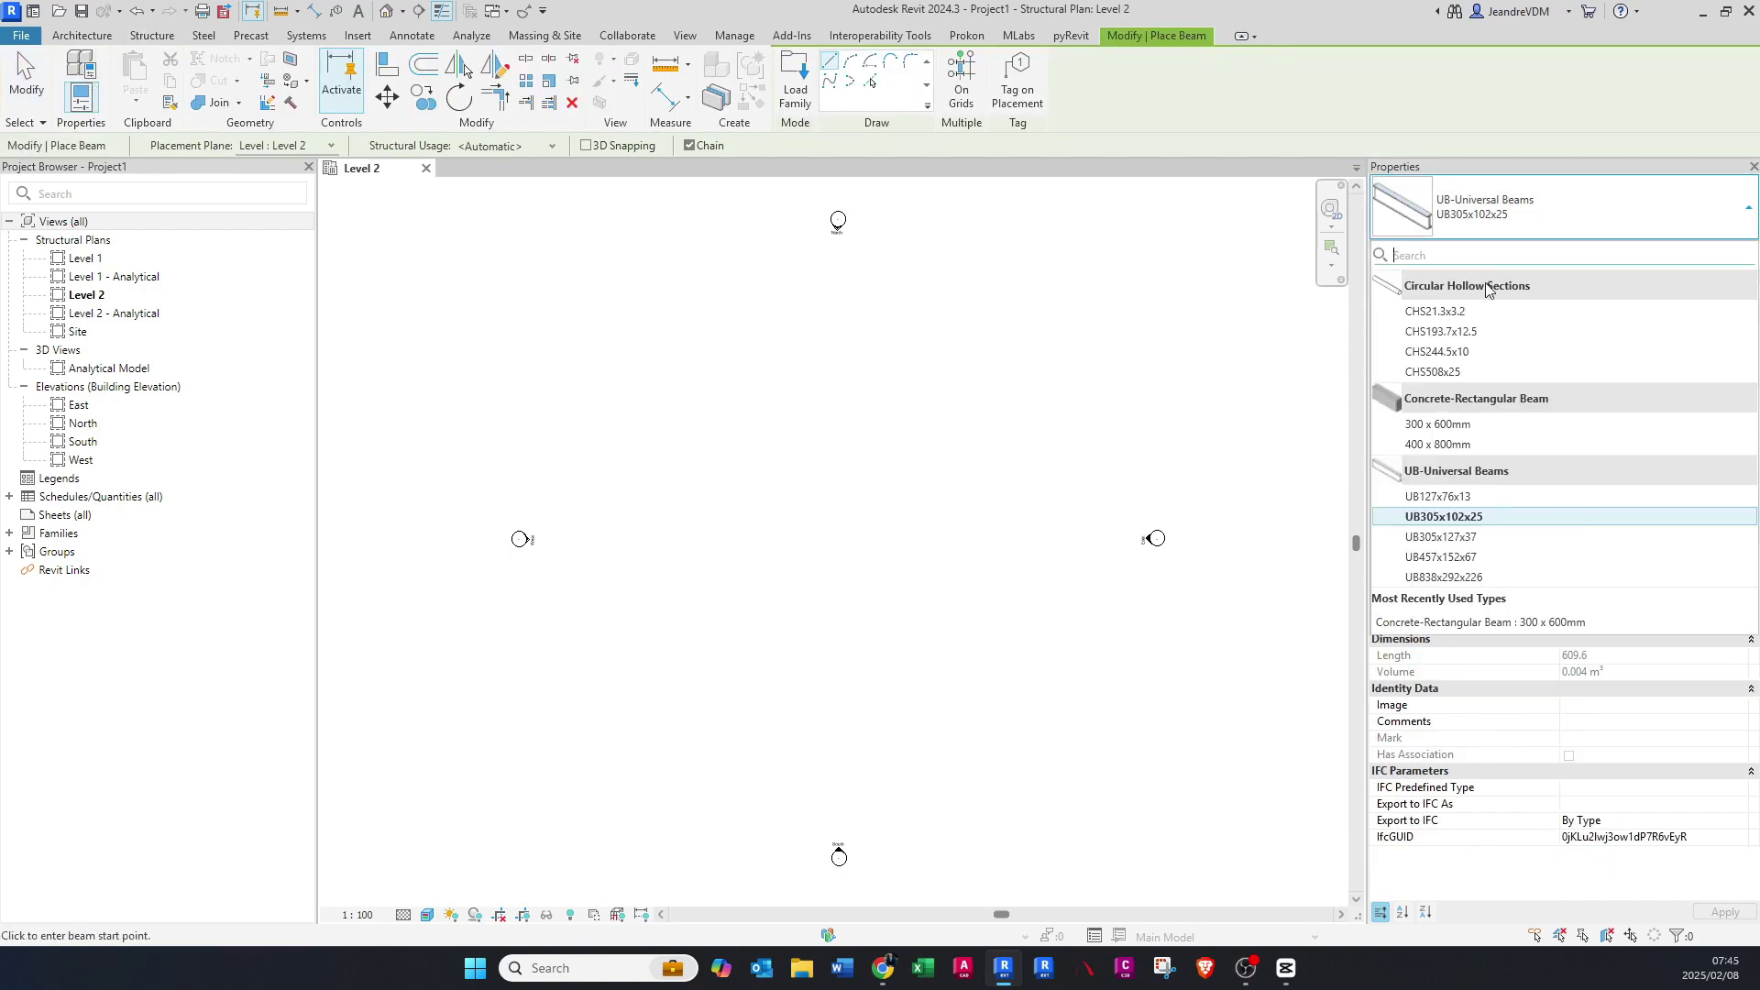
left_click(1463, 432)
scroll(743, 532, "up", 3)
left_click(651, 526)
left_click(1028, 527)
key("Escape")
key("Escape")
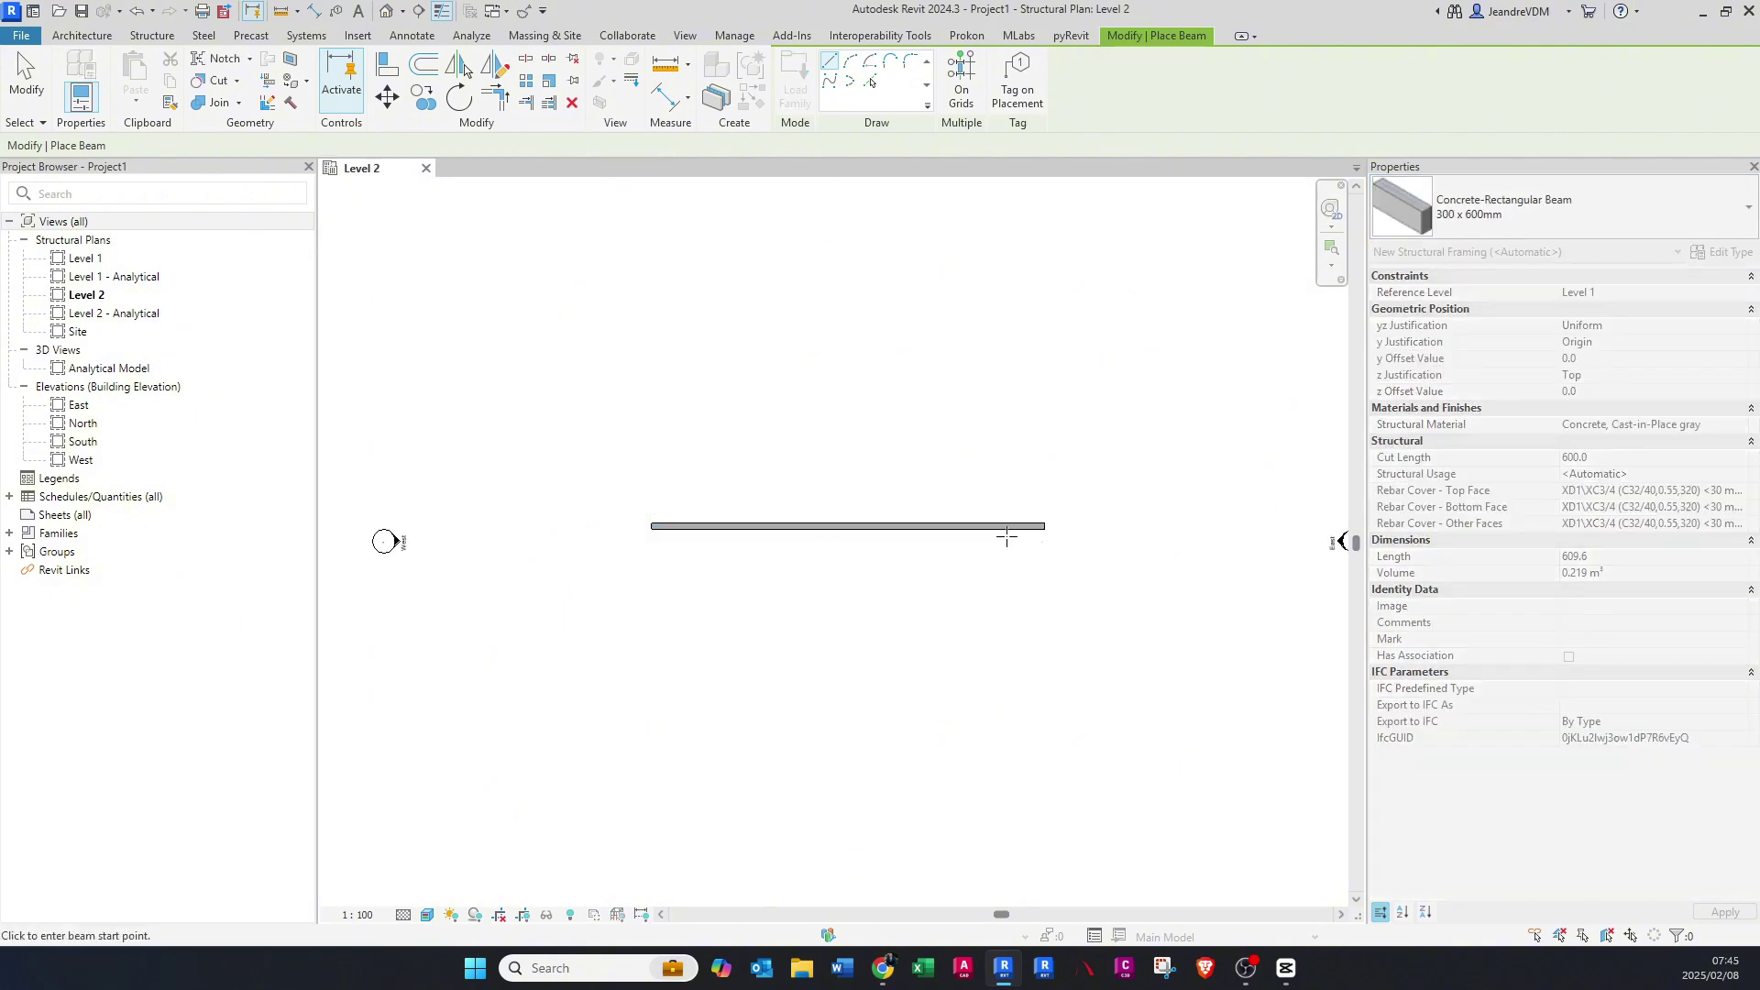
- Open the placed rectangular beam's family for editing
scroll(833, 543, "up", 4)
left_click(771, 556)
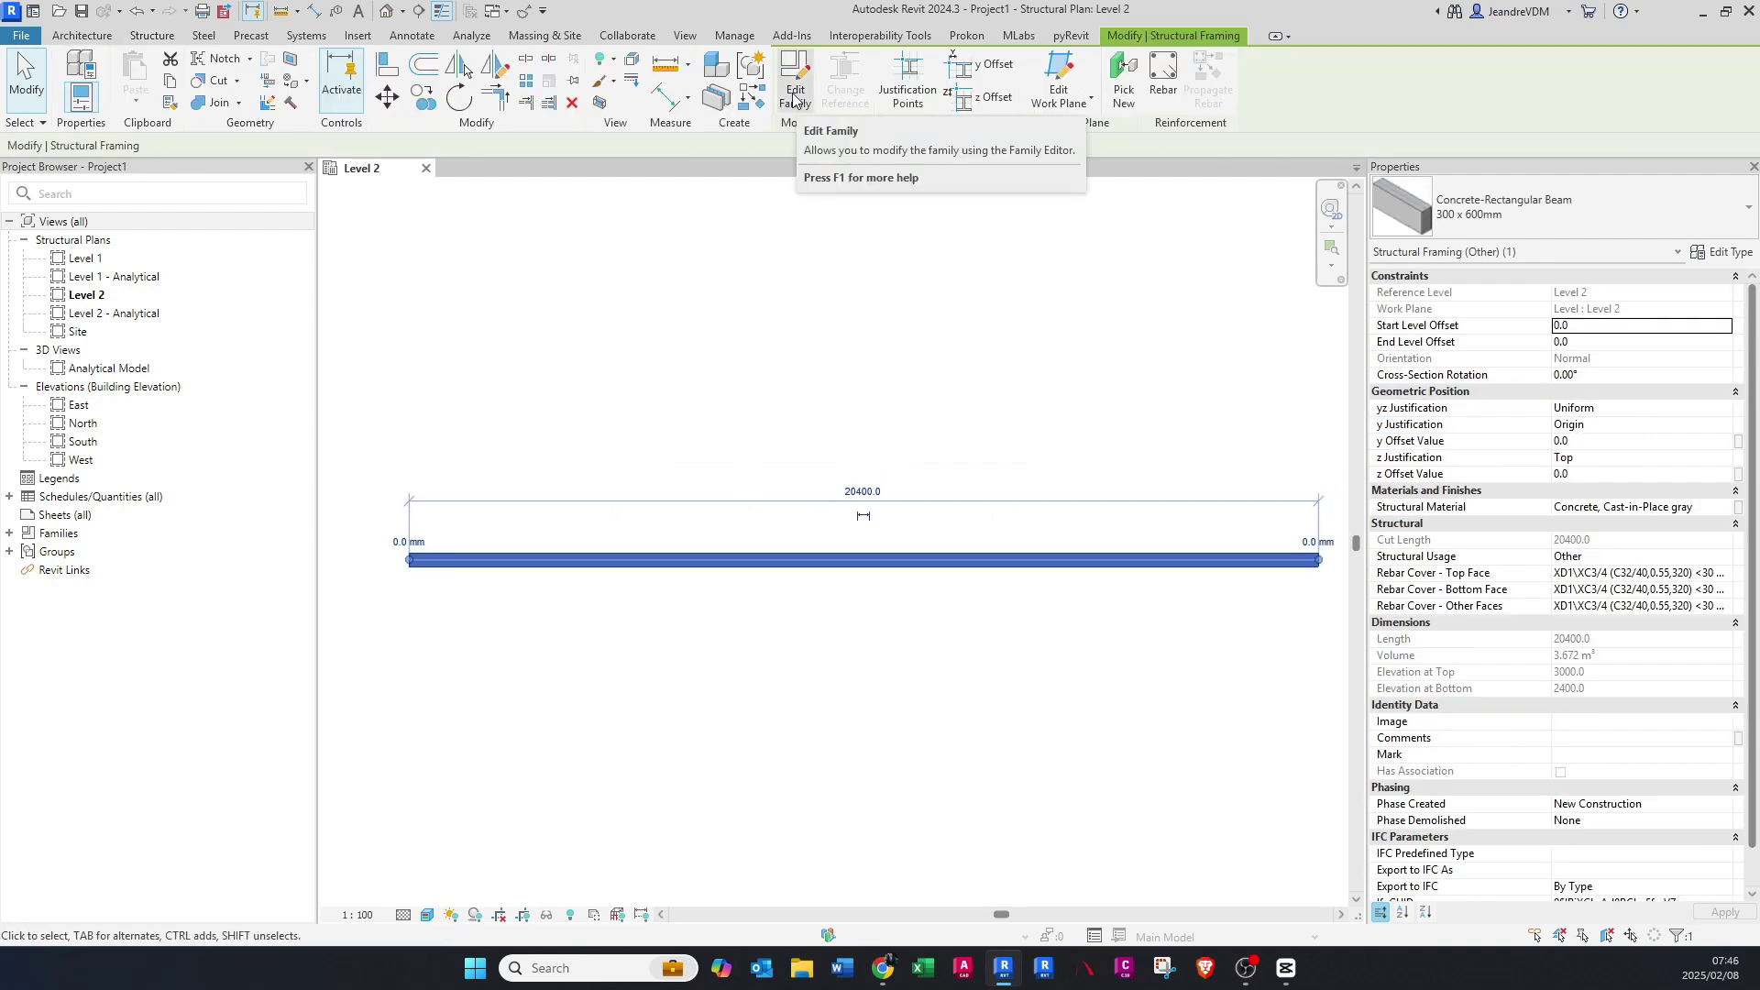
left_click(793, 96)
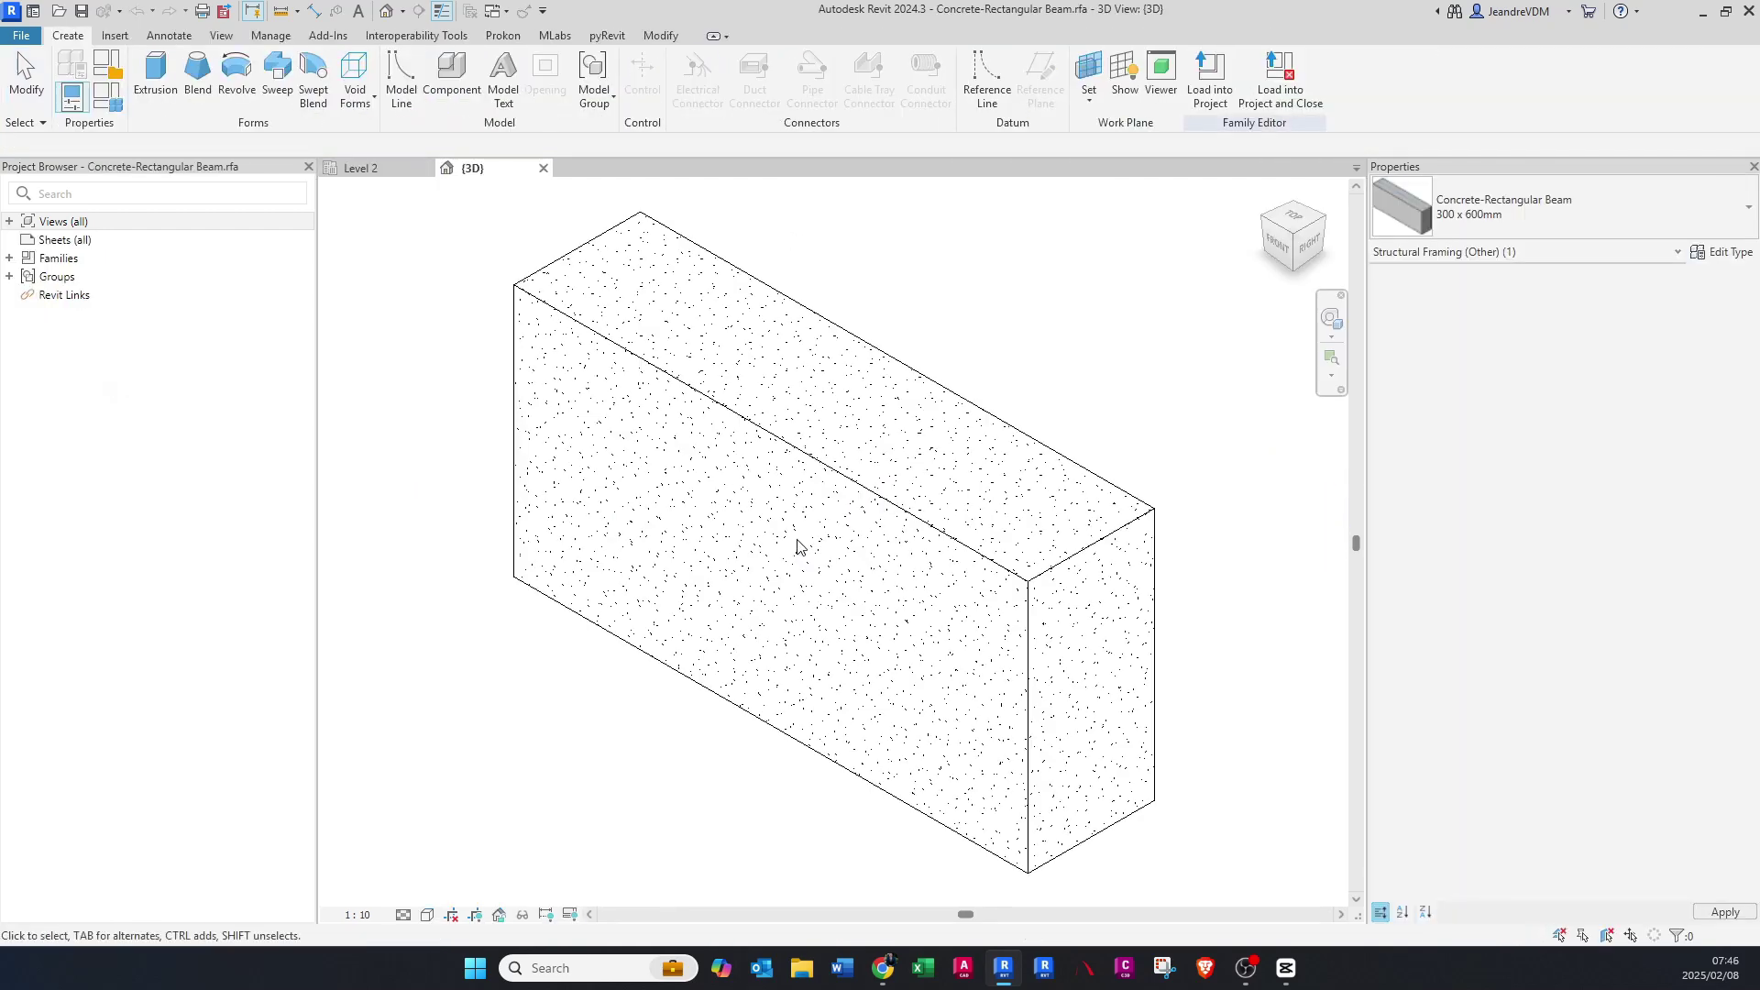
- Enter edit mode for the beam family's solid sweep and select its profile
scroll(794, 539, "down", 2)
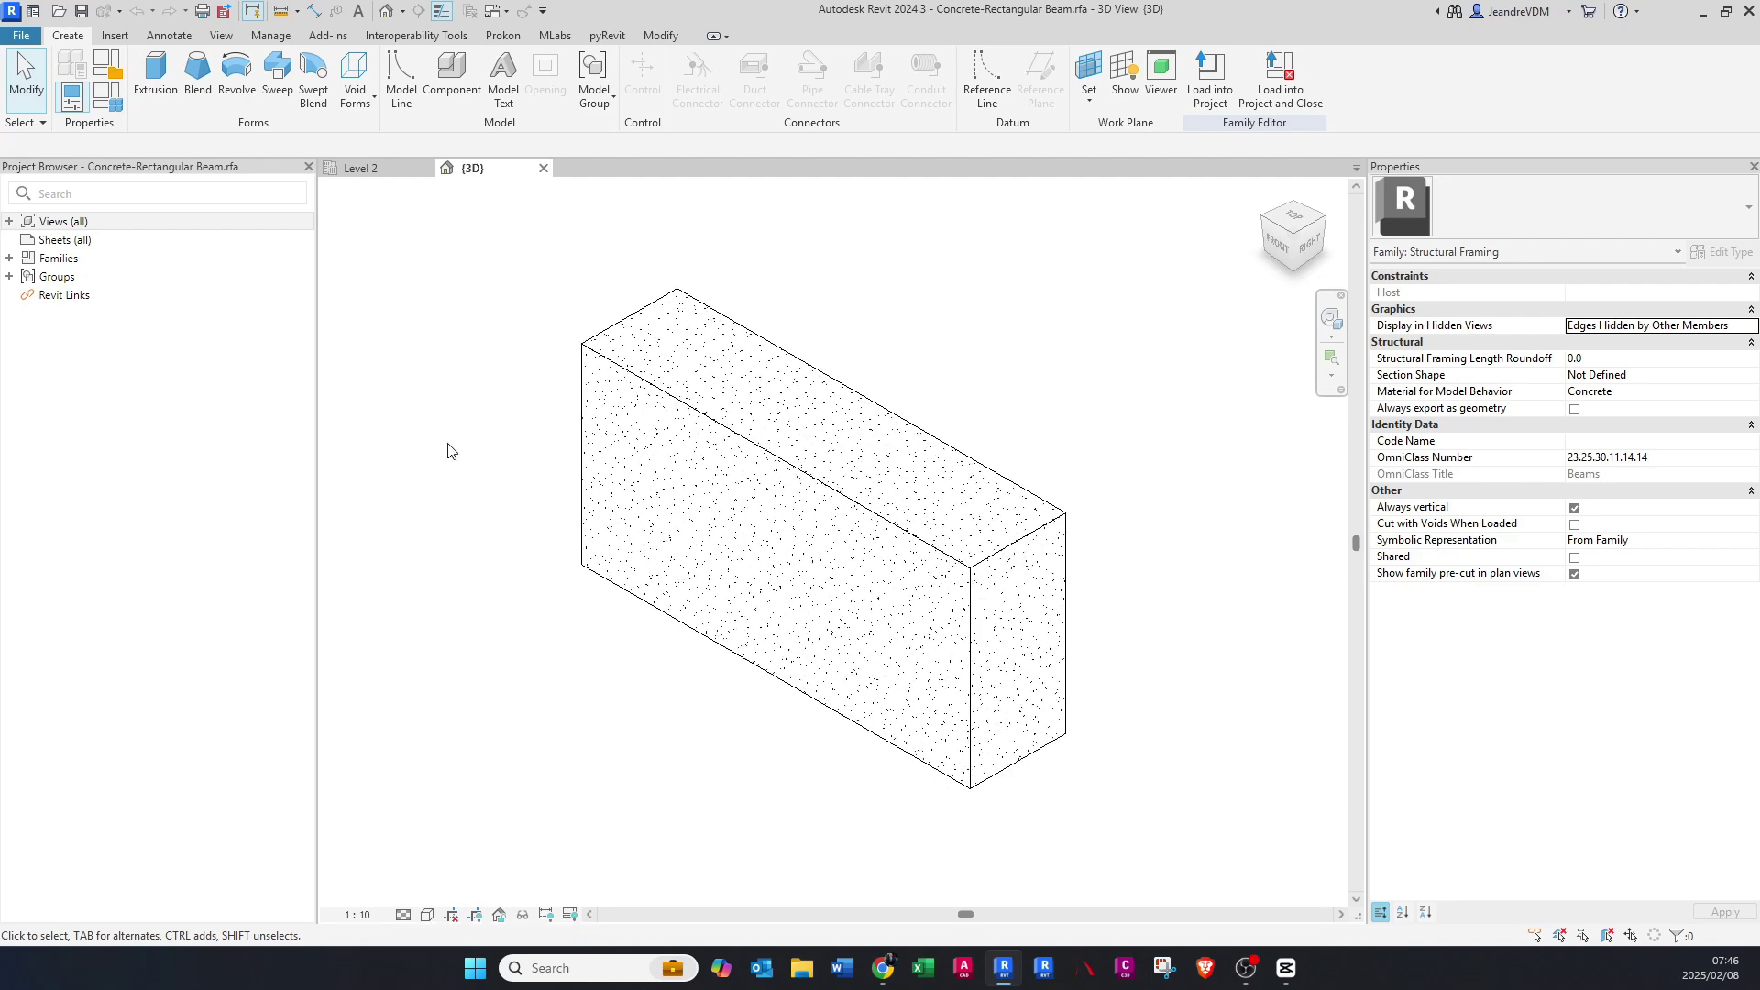
left_click(742, 441)
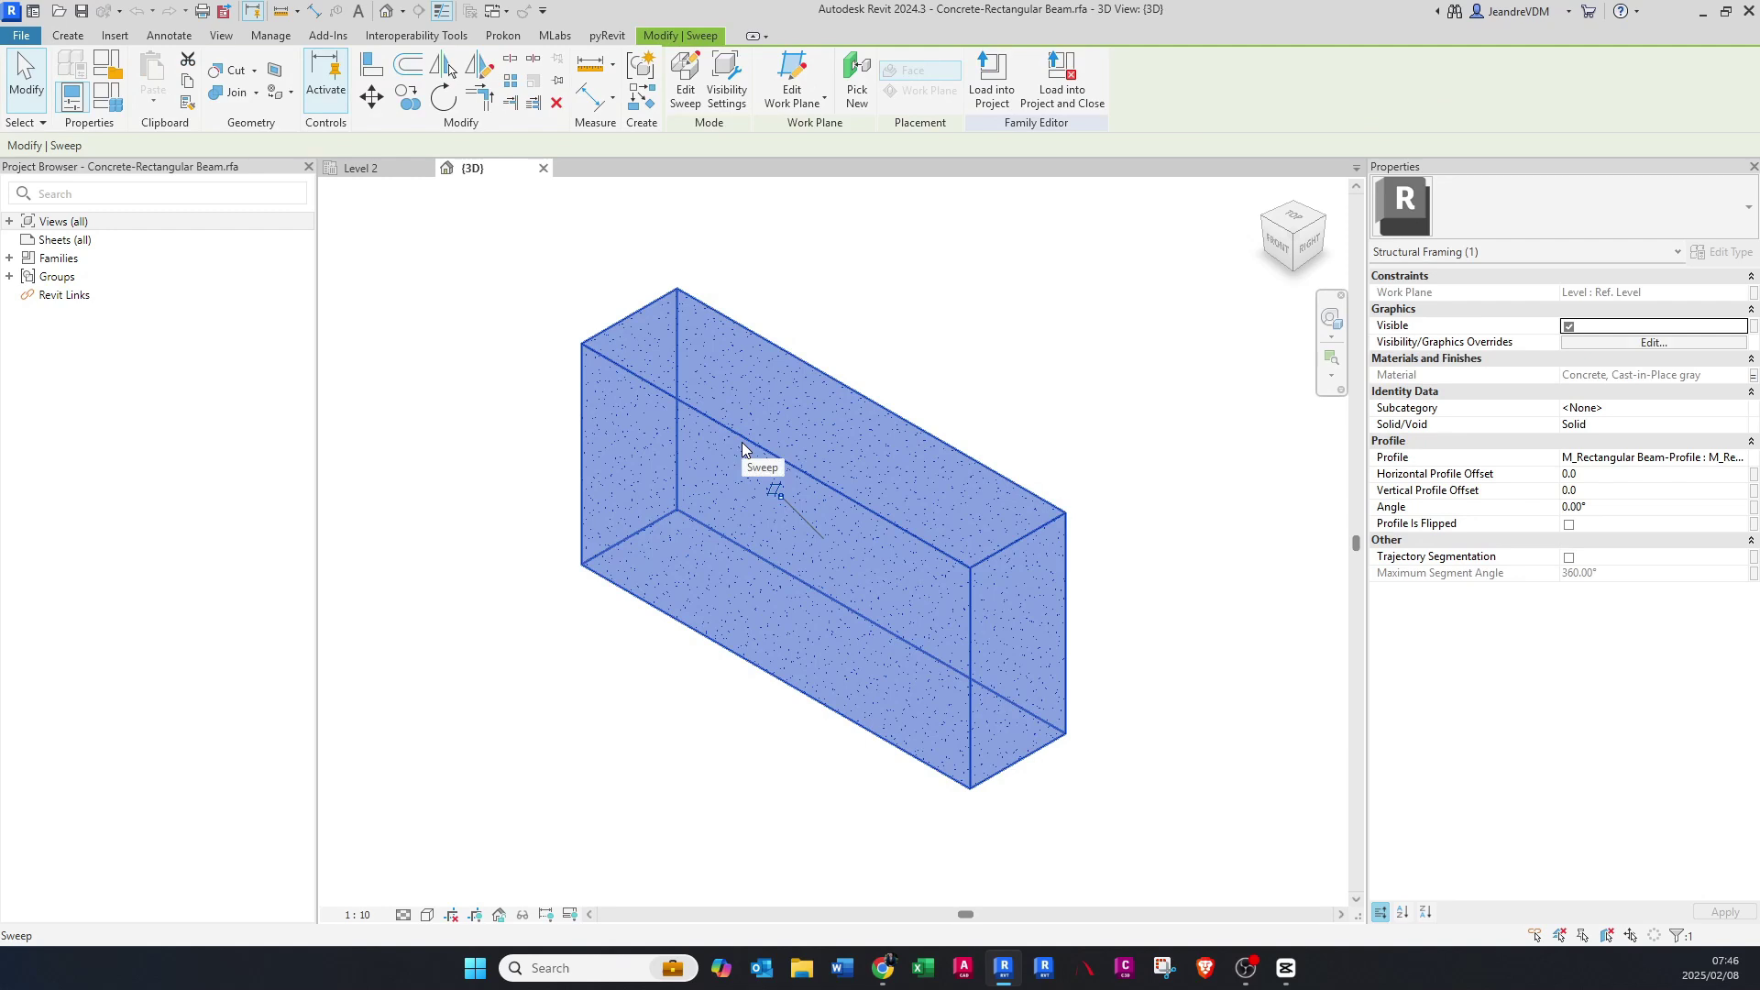
left_click(692, 103)
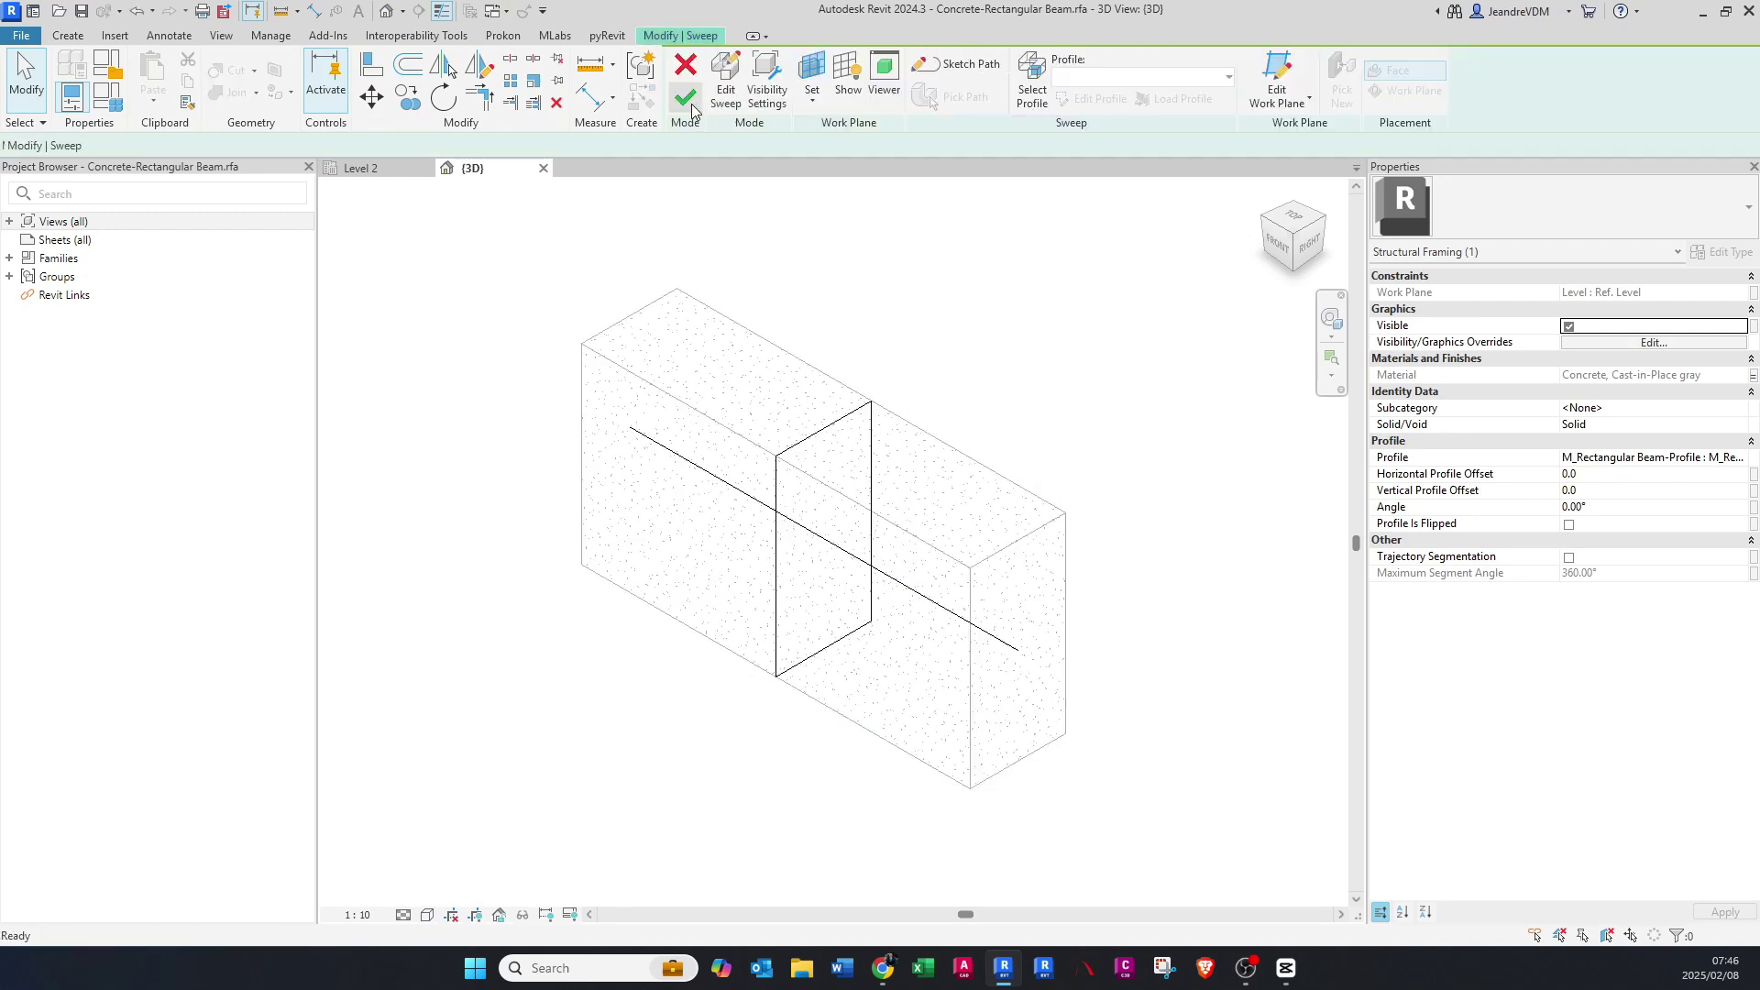
left_click(819, 425)
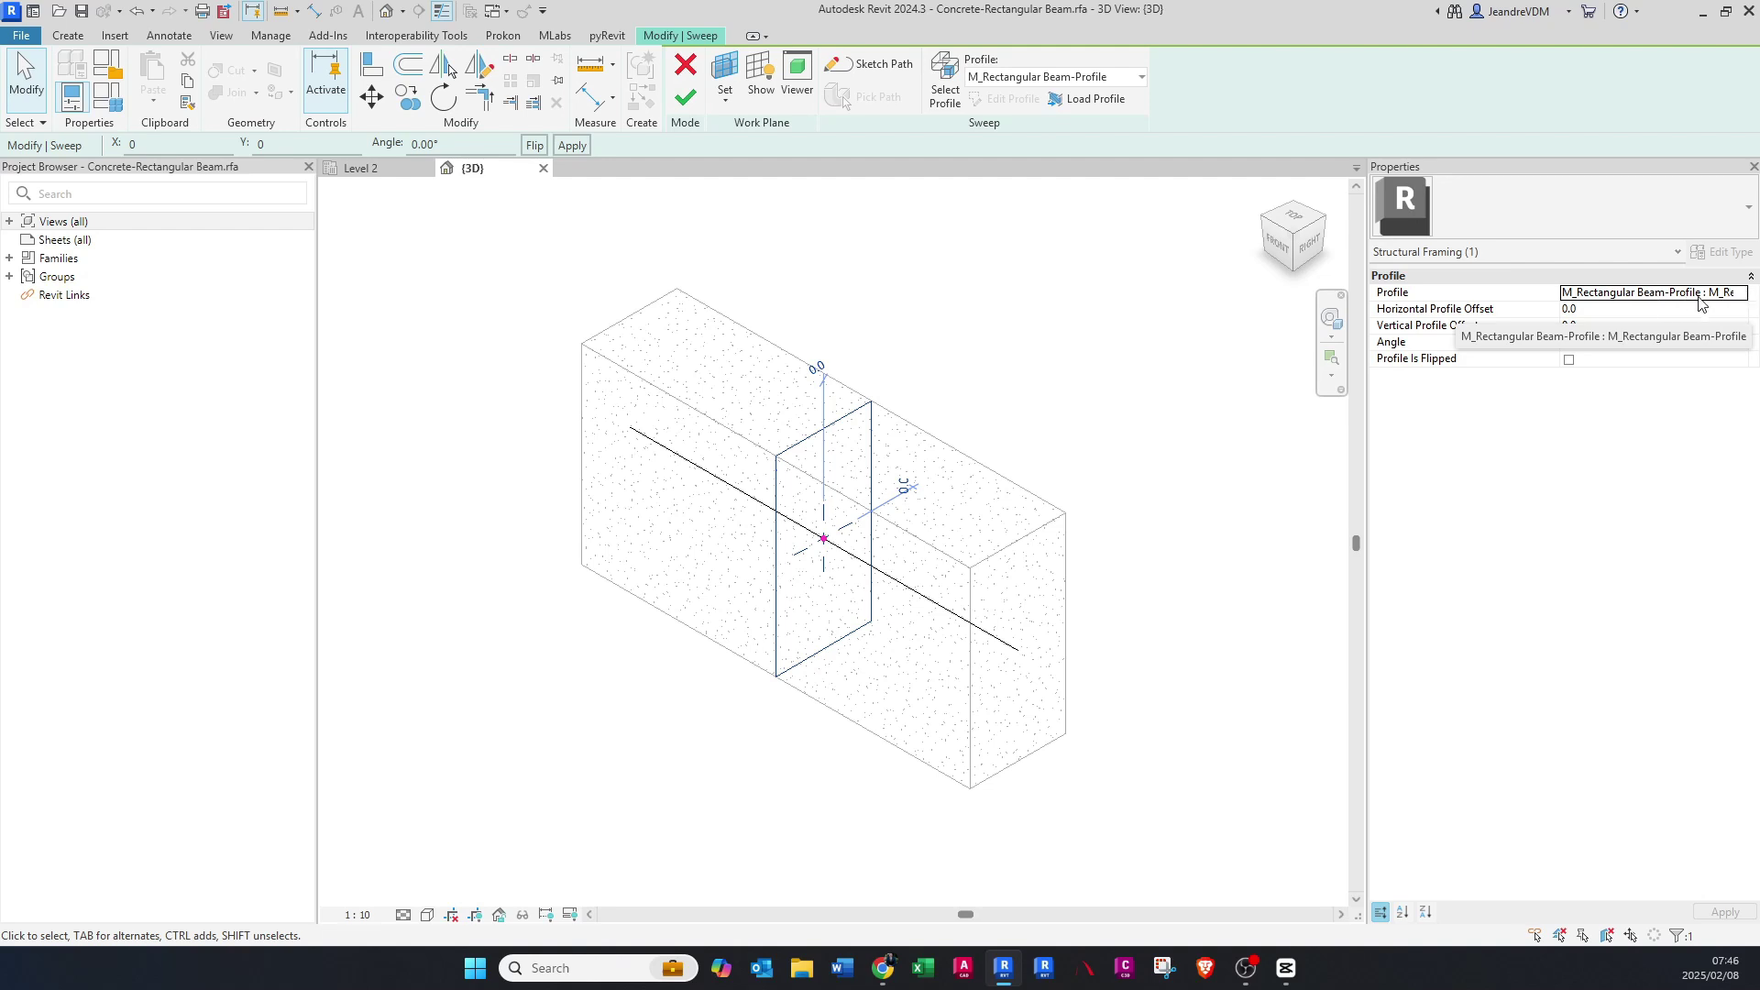
- Find the M_Rectangular Beam-Profile family among the nested profile families and open it for editing
left_click(10, 259)
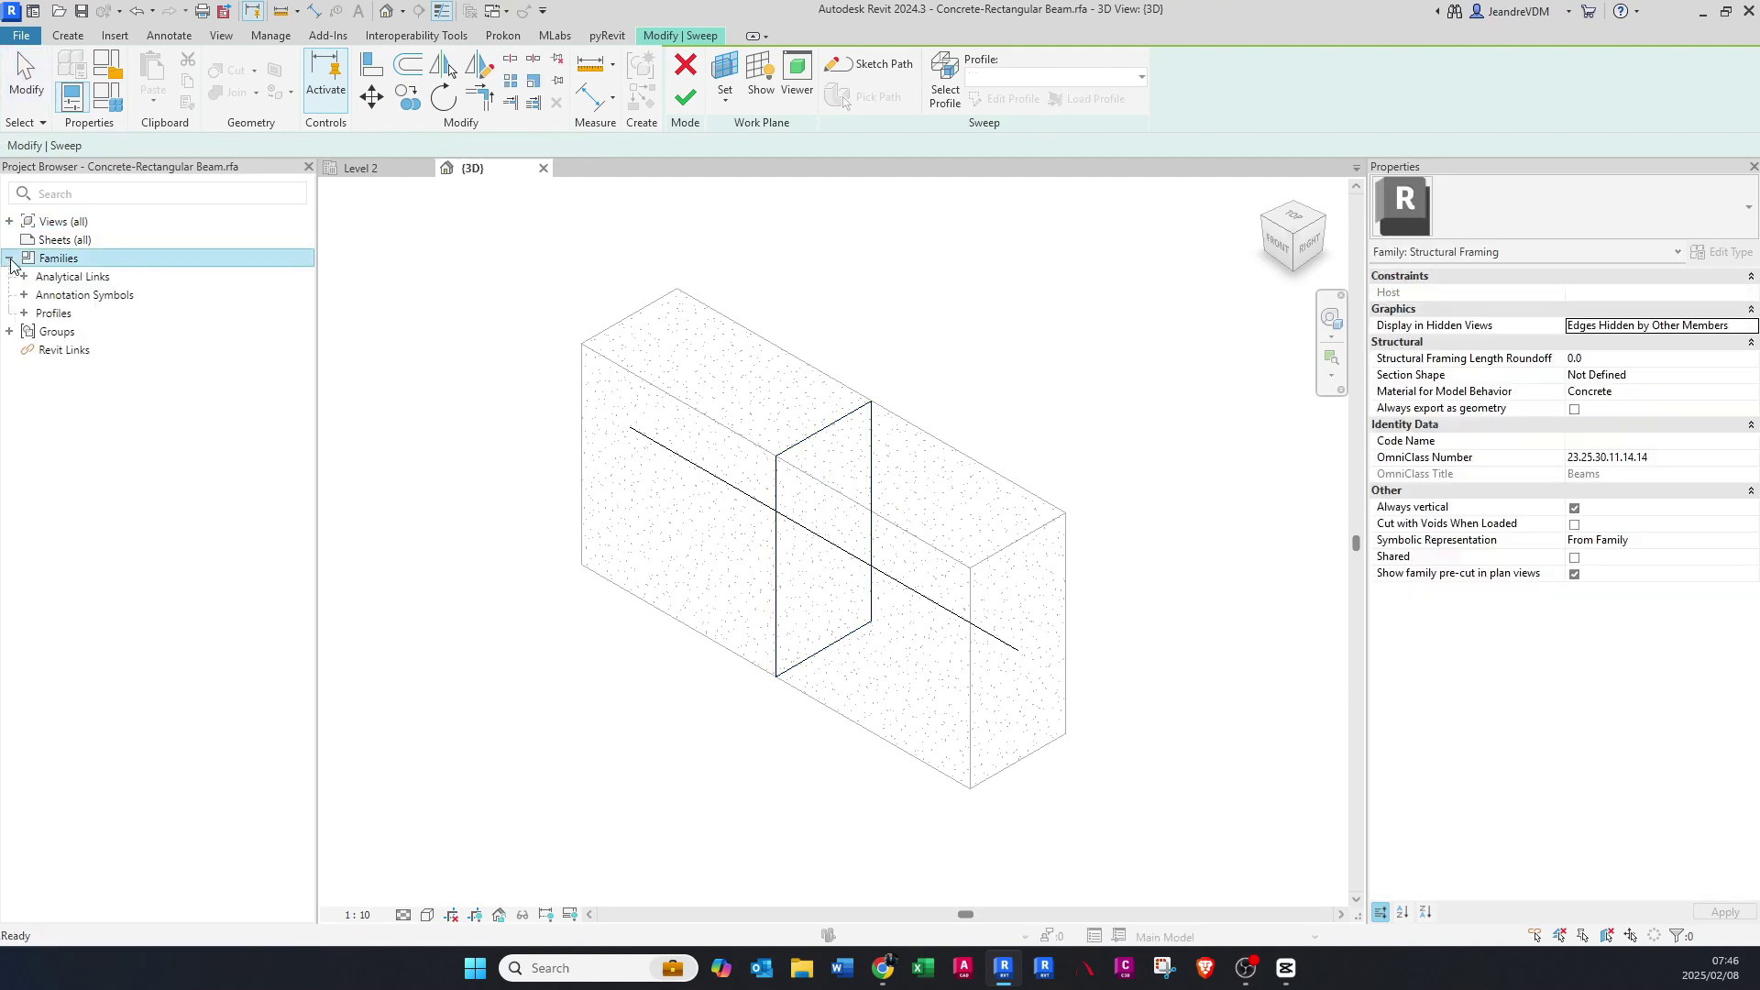
left_click(25, 314)
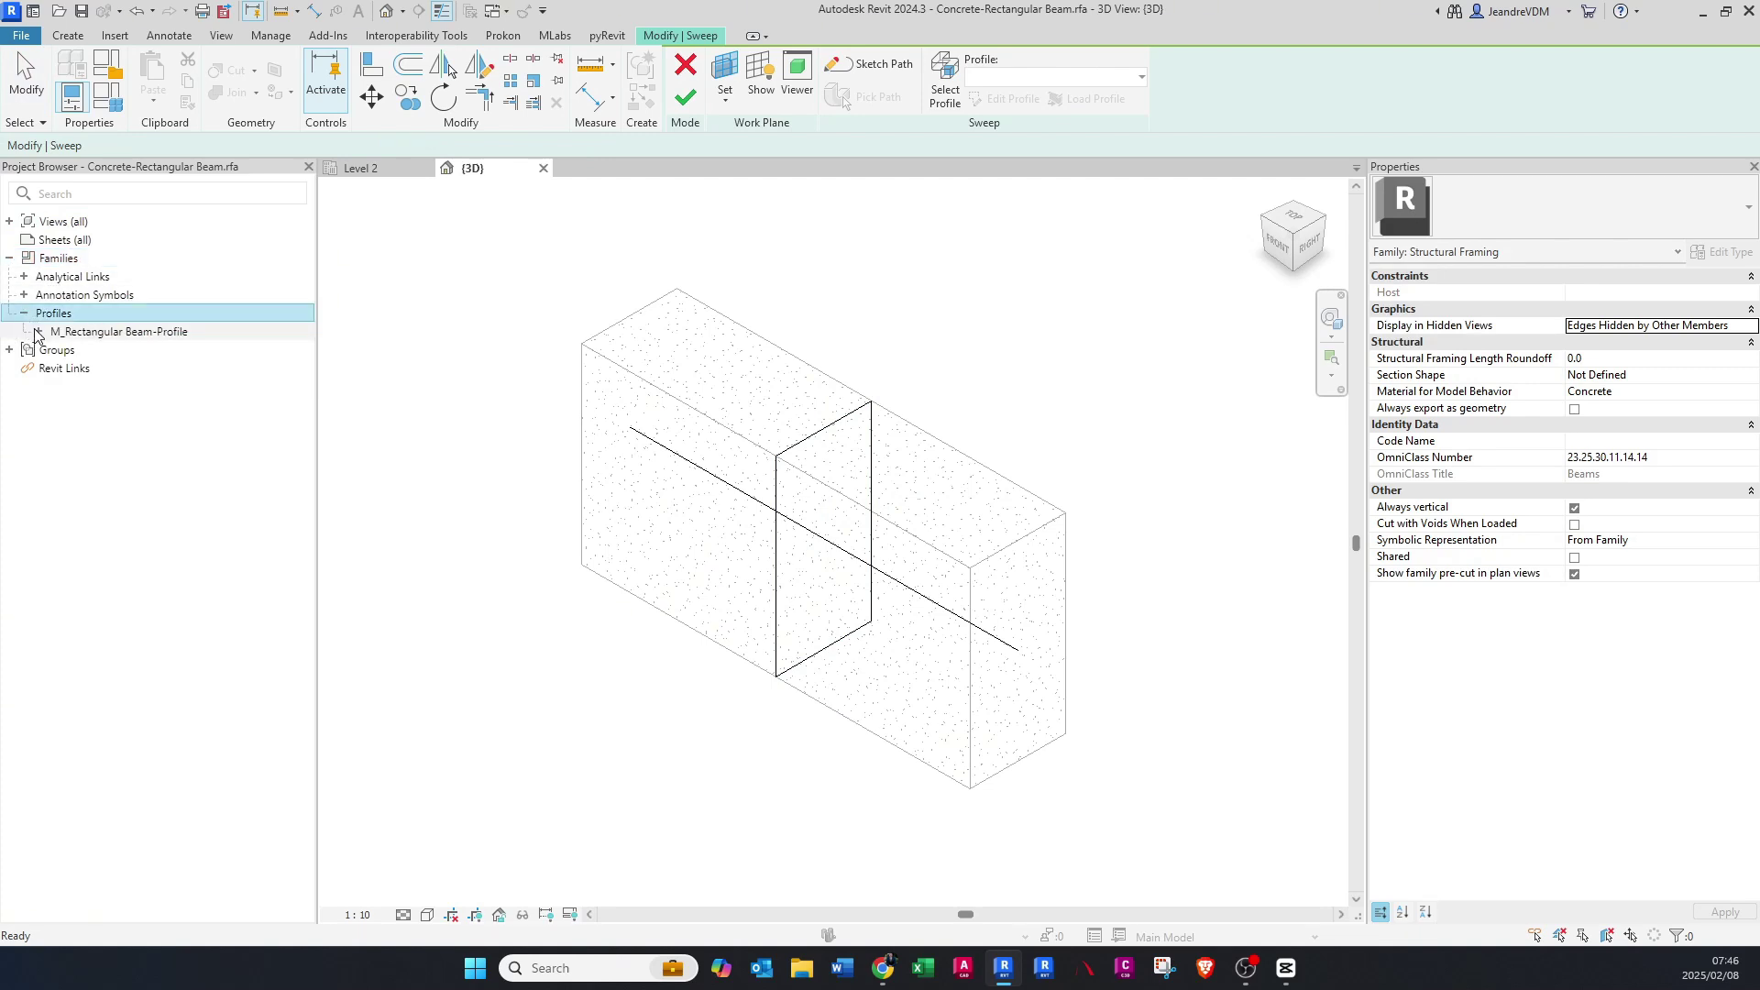
left_click(39, 333)
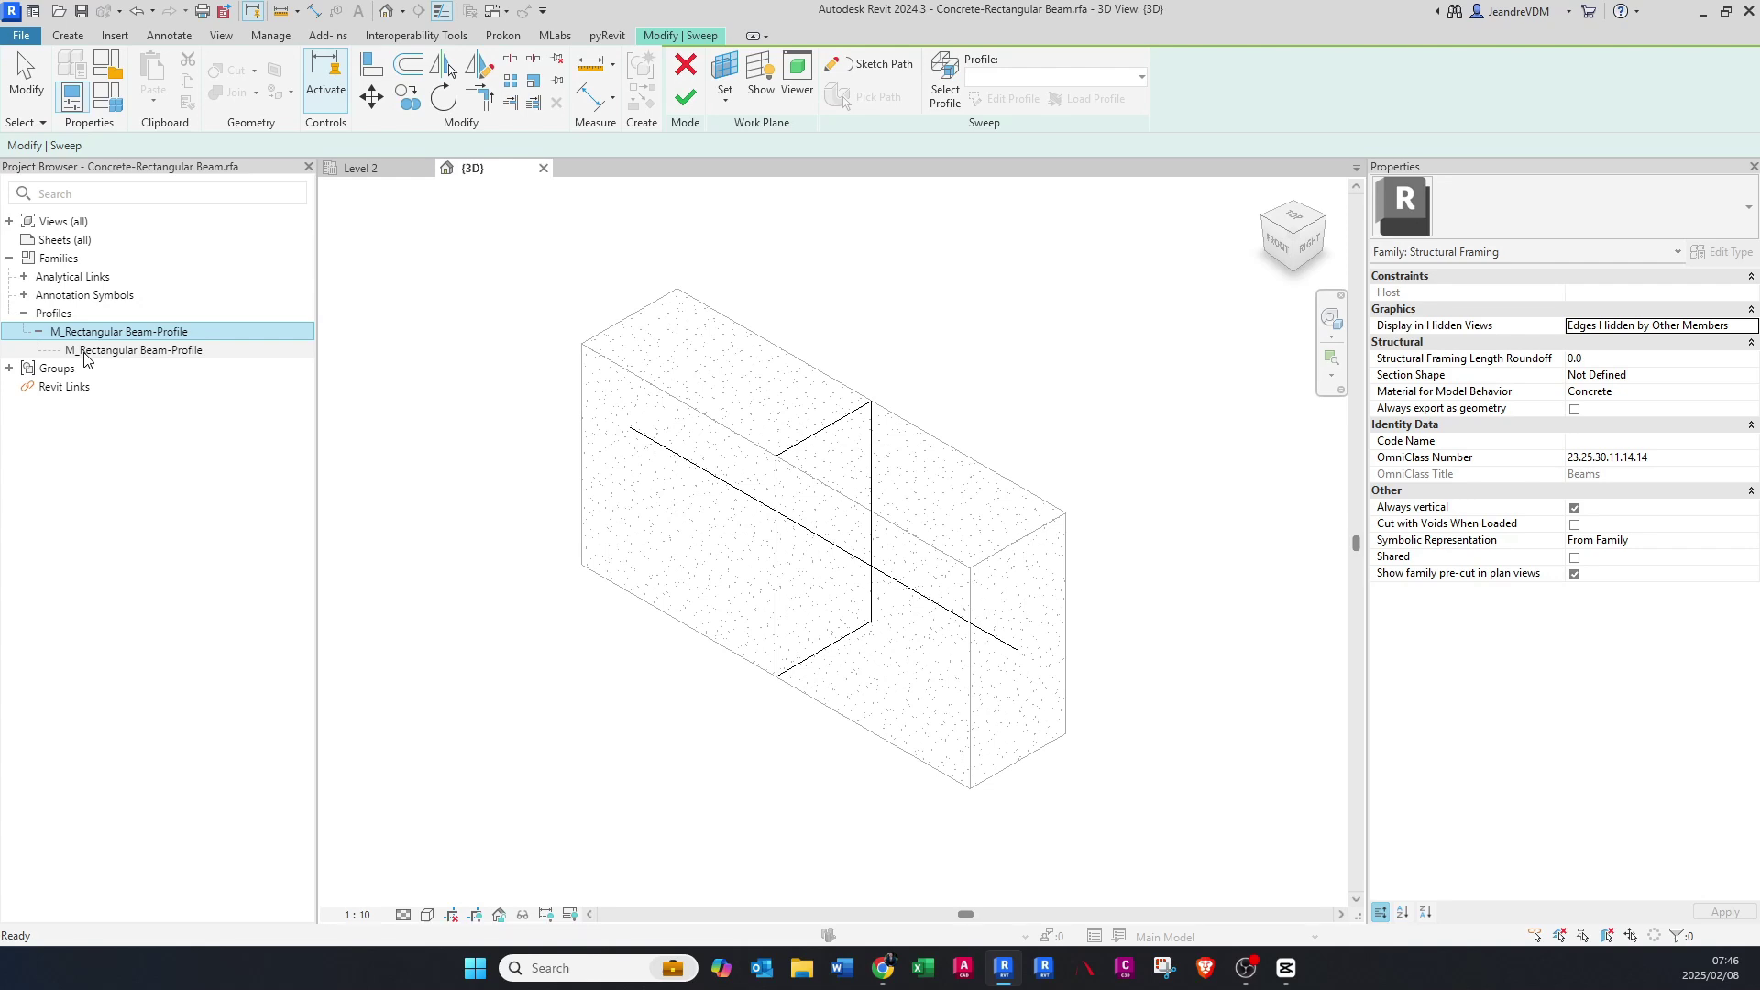
right_click(94, 334)
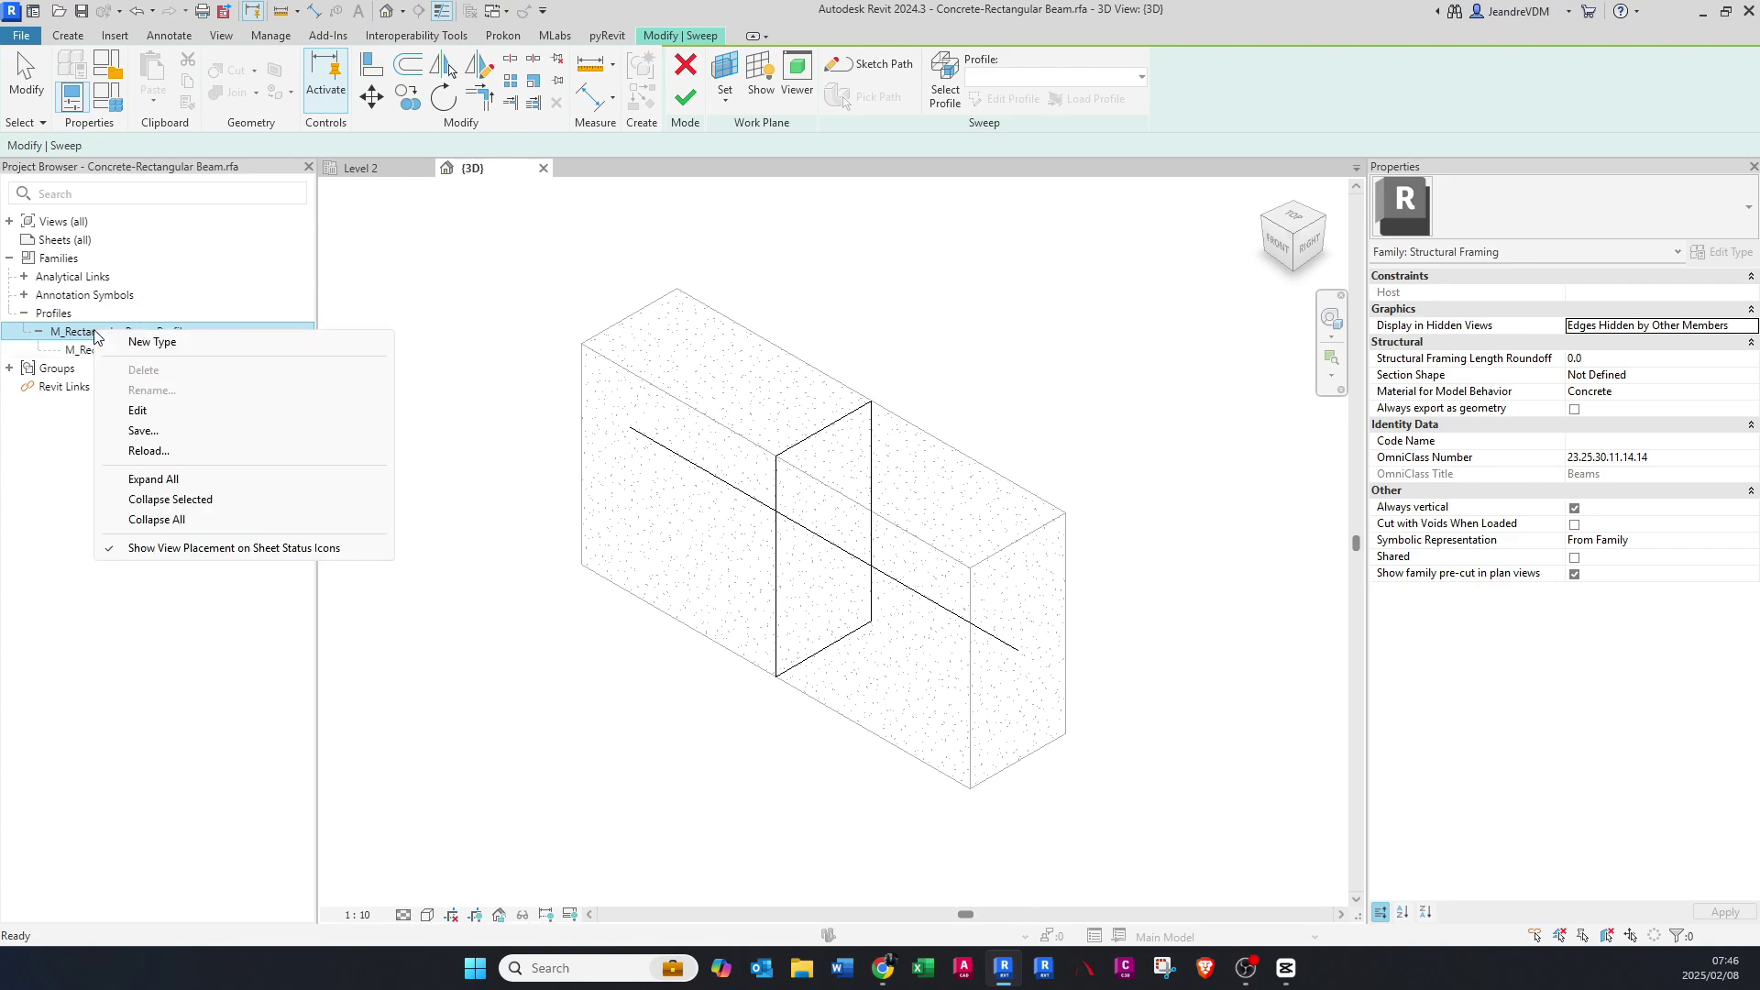
left_click(140, 412)
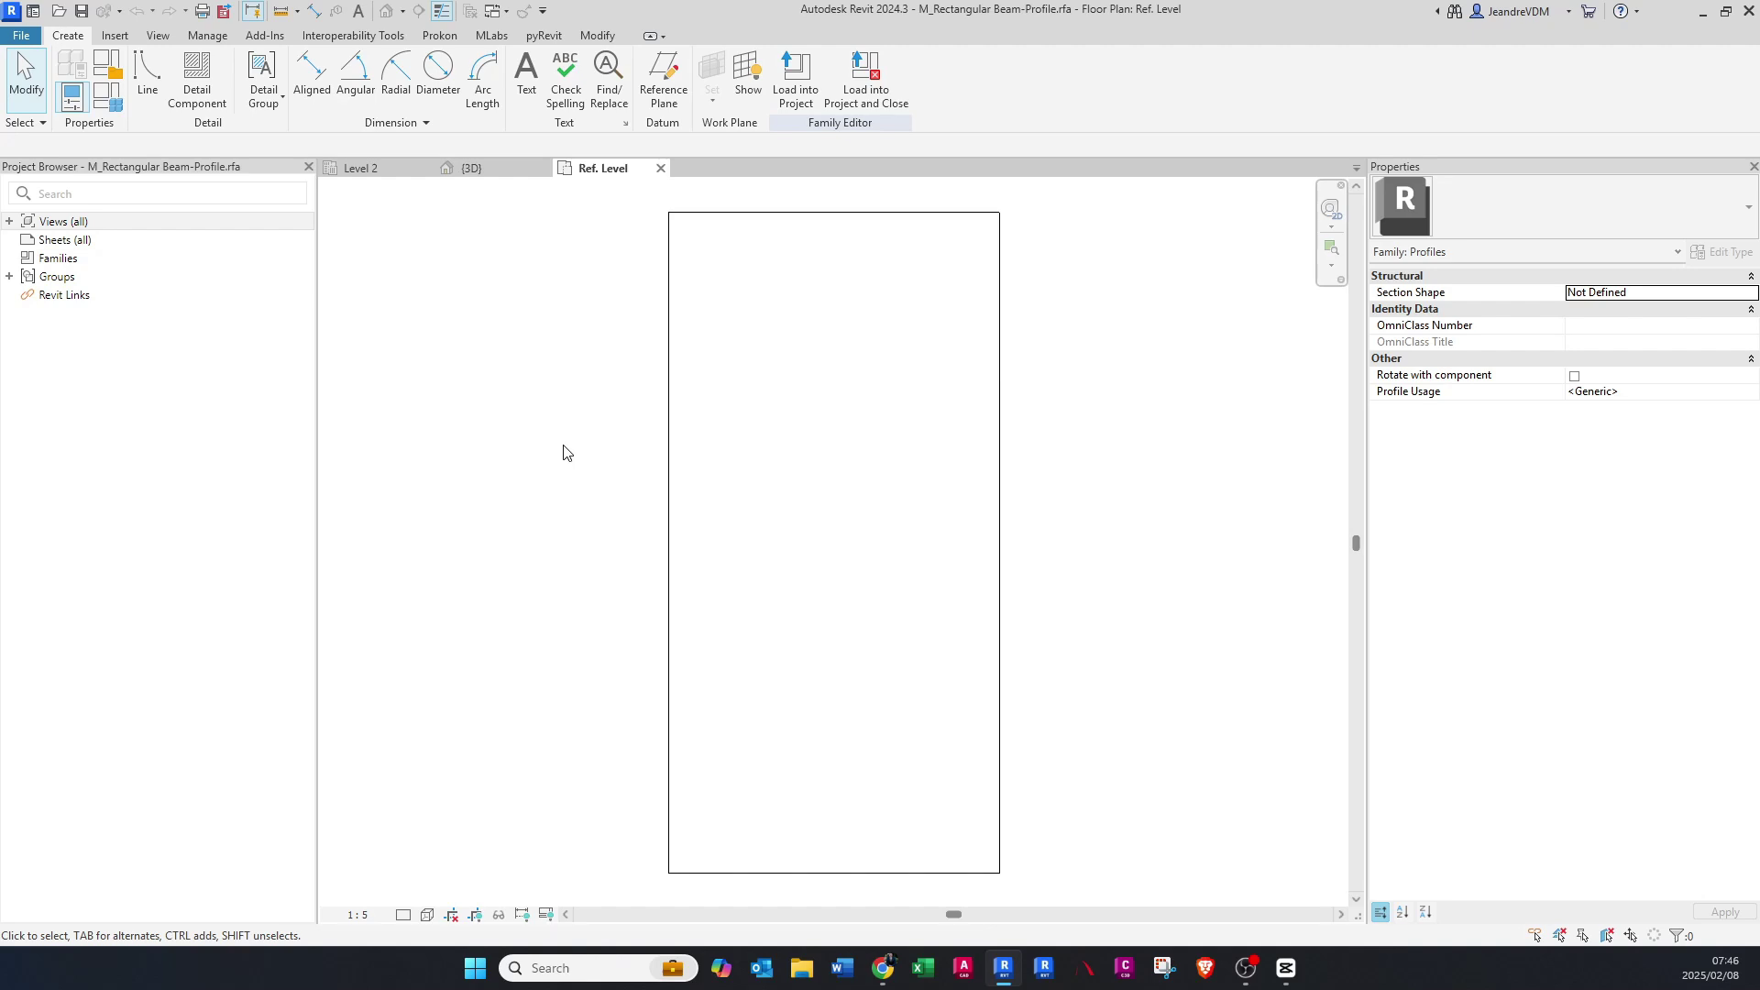
- Show the annotation categories in the Ref. Level view and review the profile's family type parameters
key("v")
key("g")
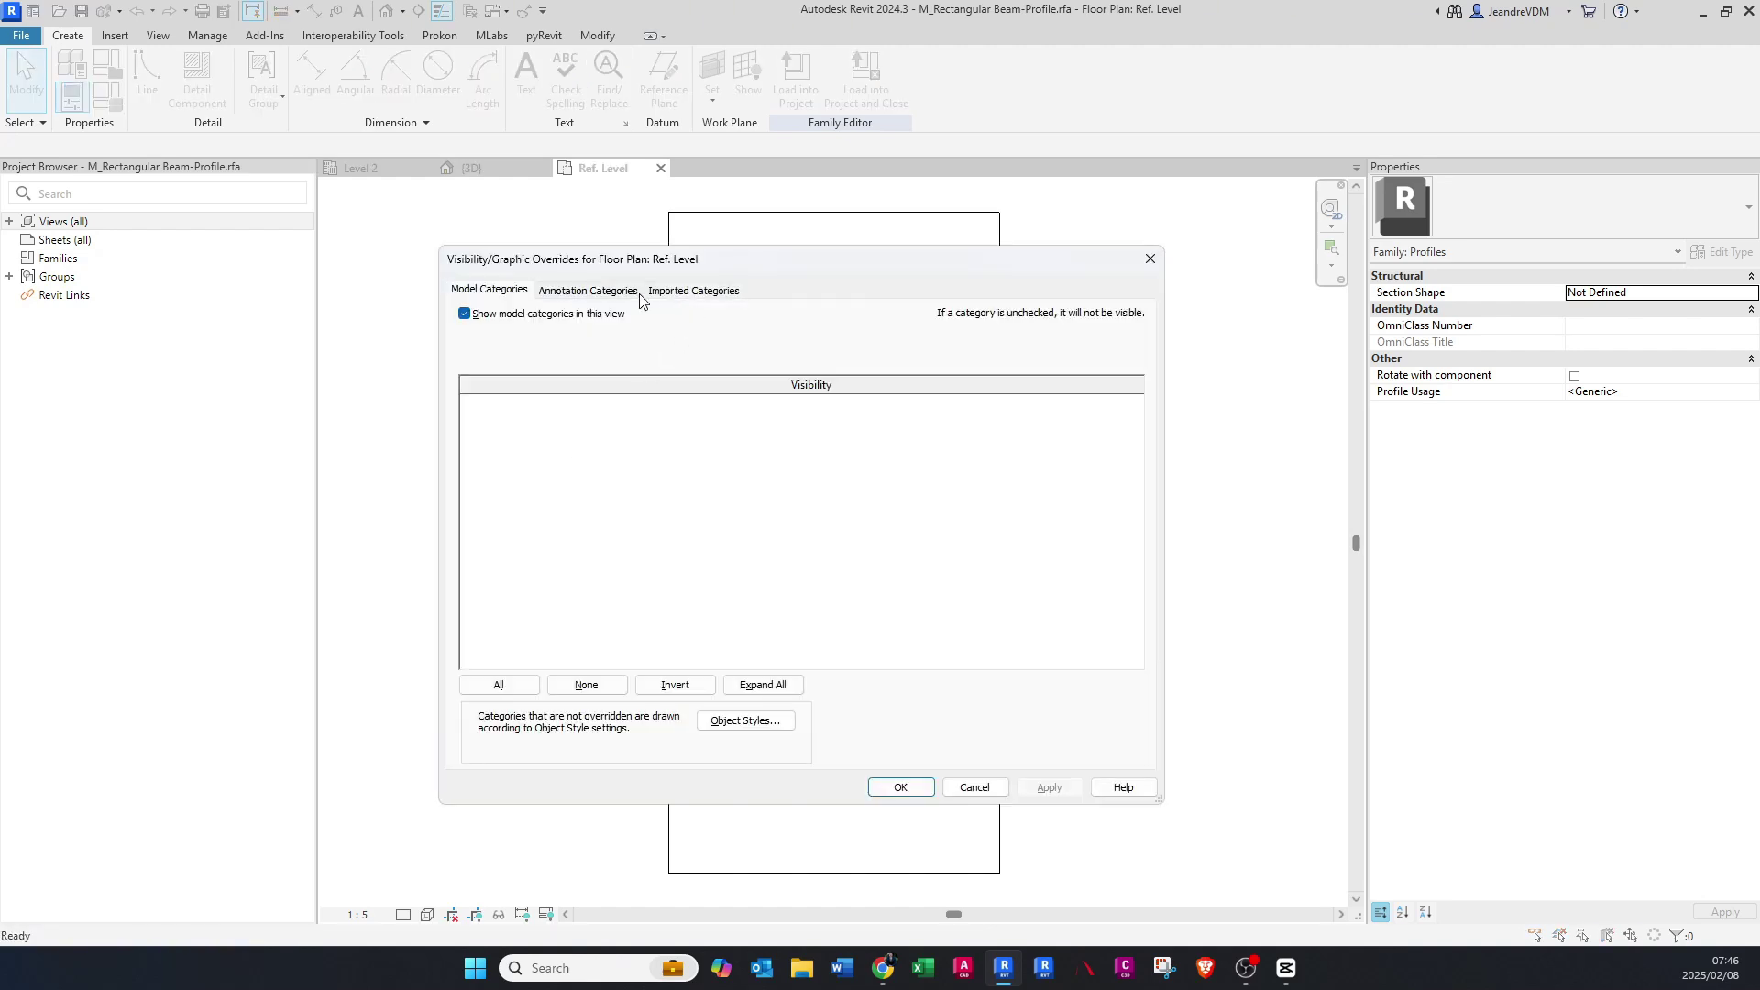
left_click(609, 291)
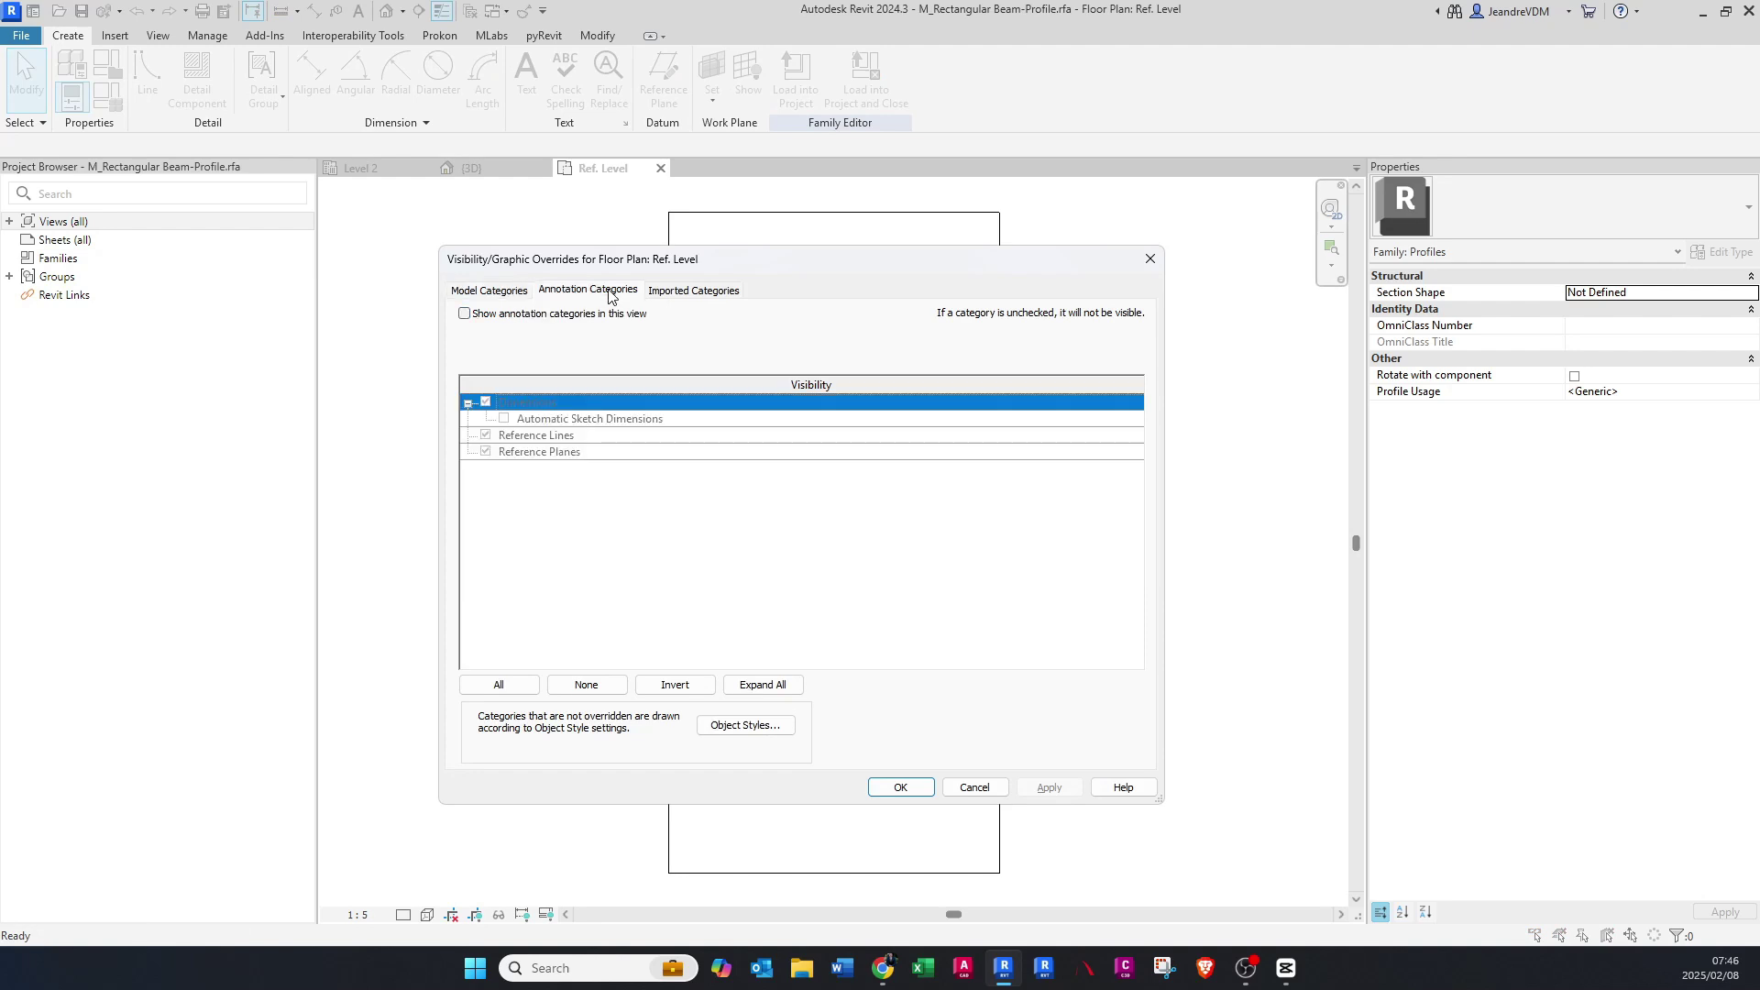
left_click(465, 314)
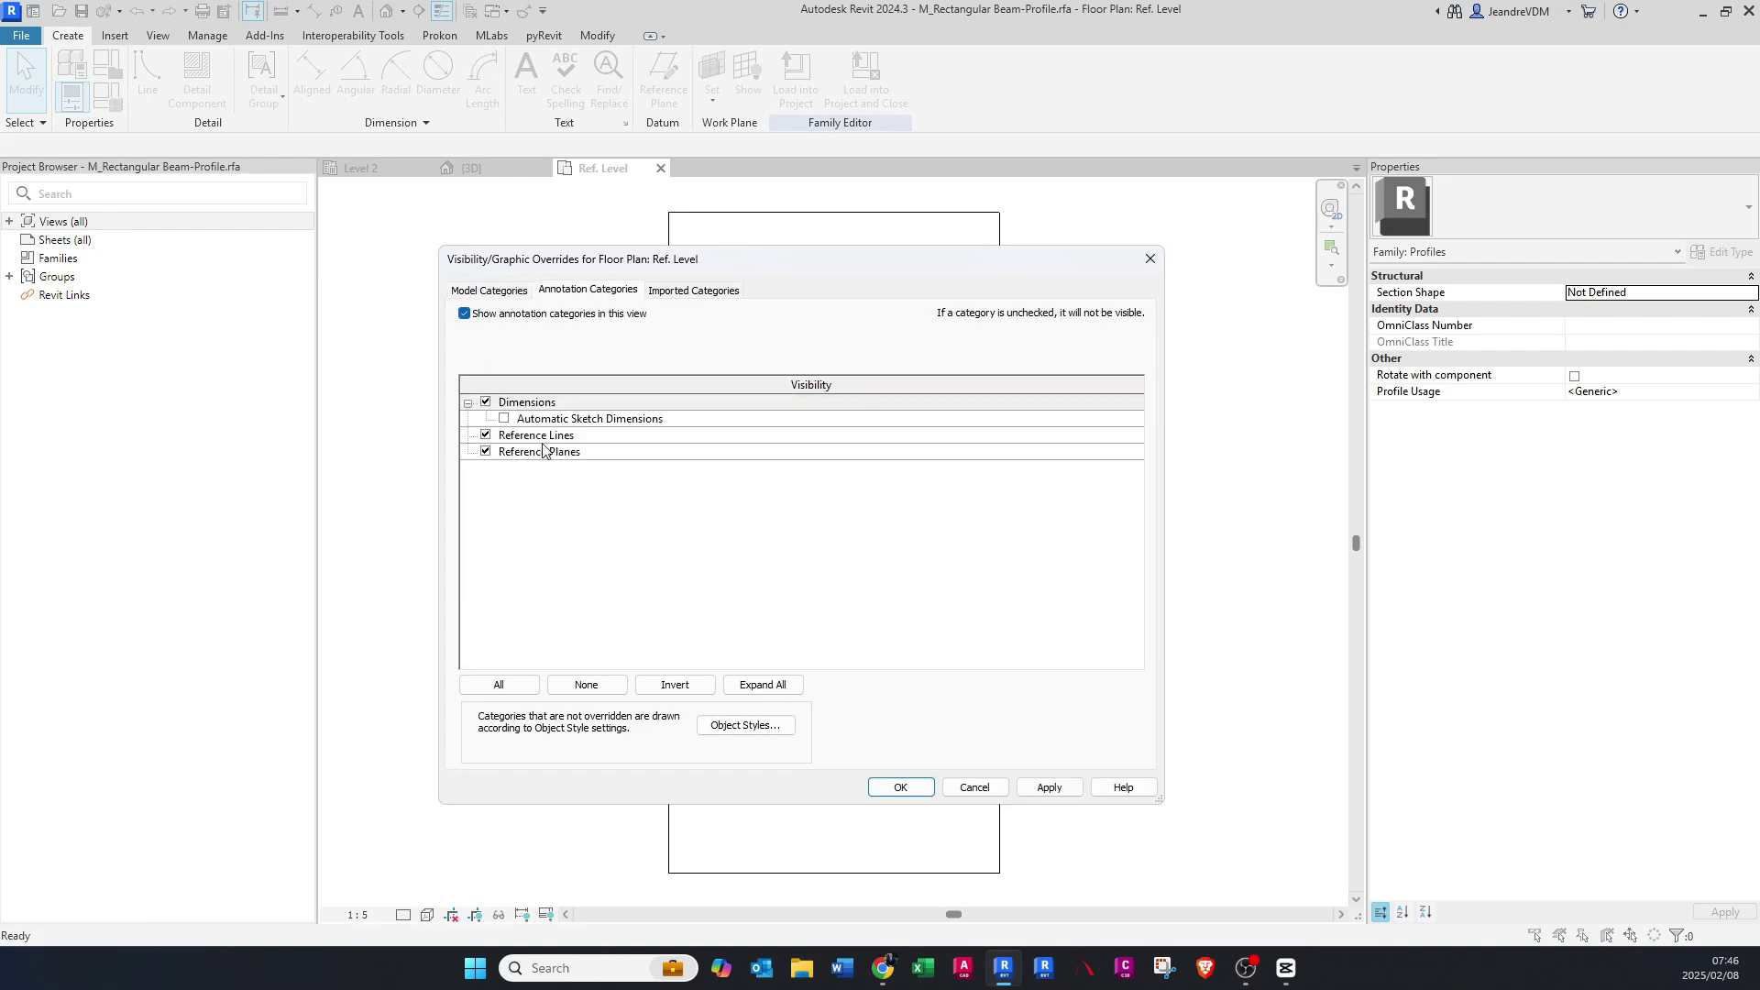
left_click(900, 786)
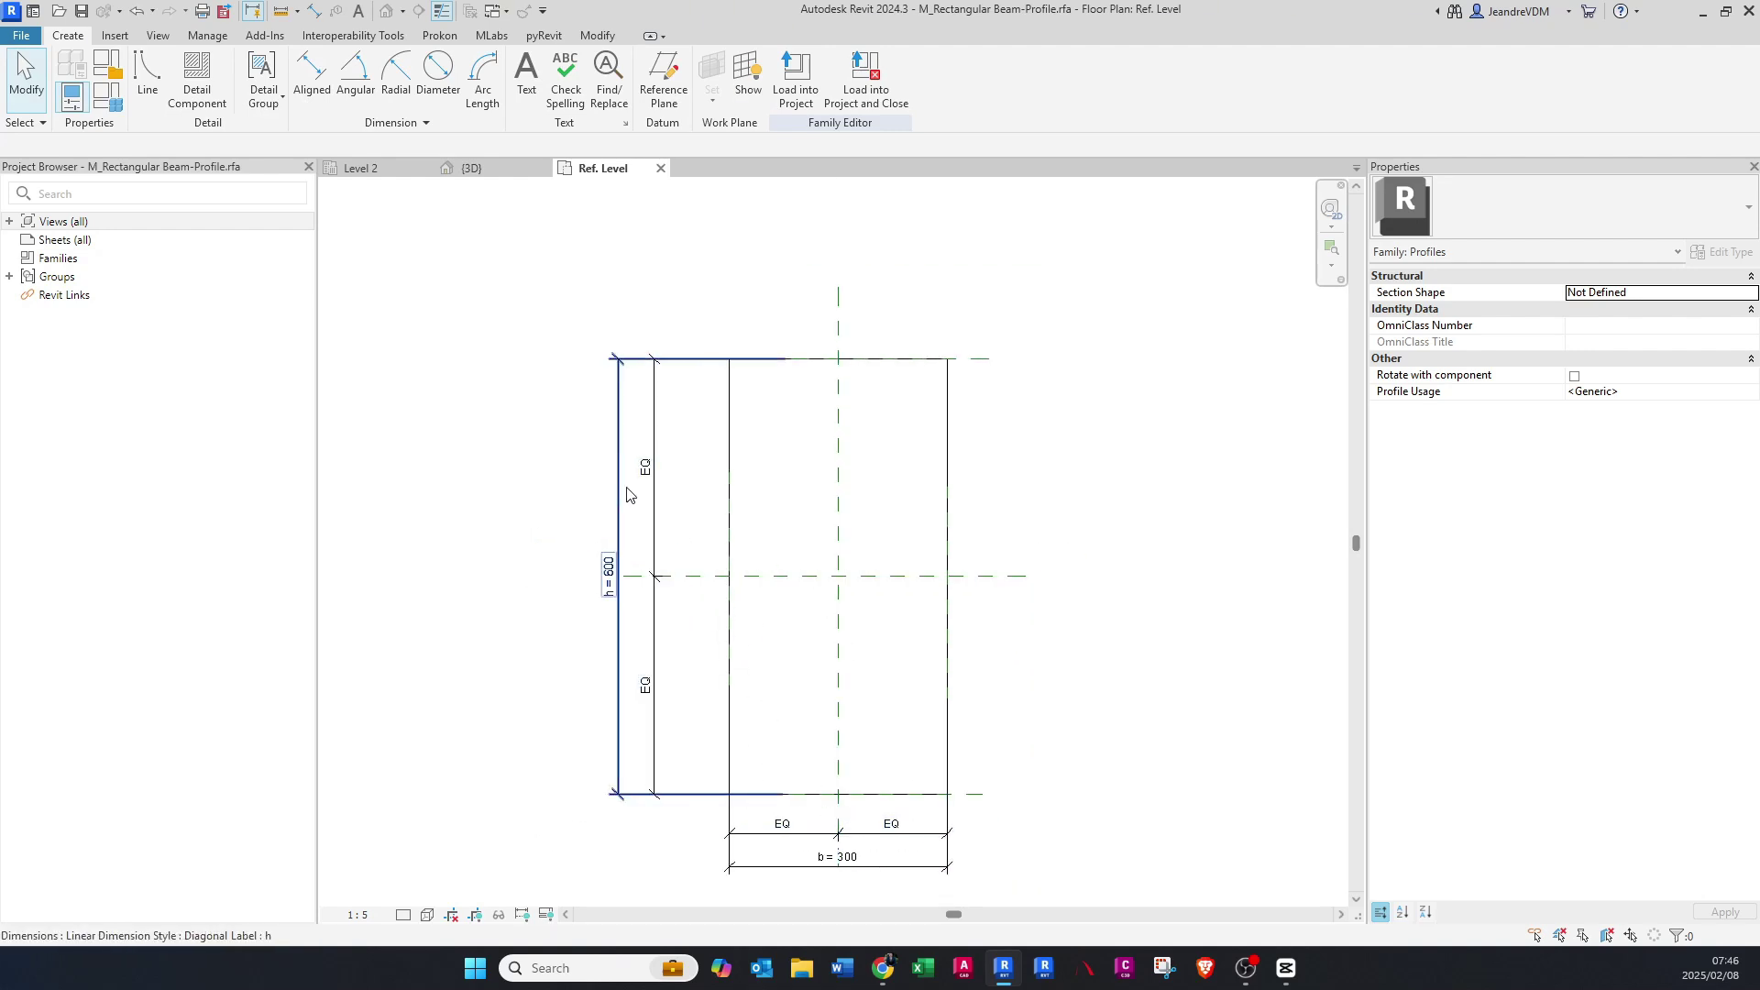
left_click(114, 109)
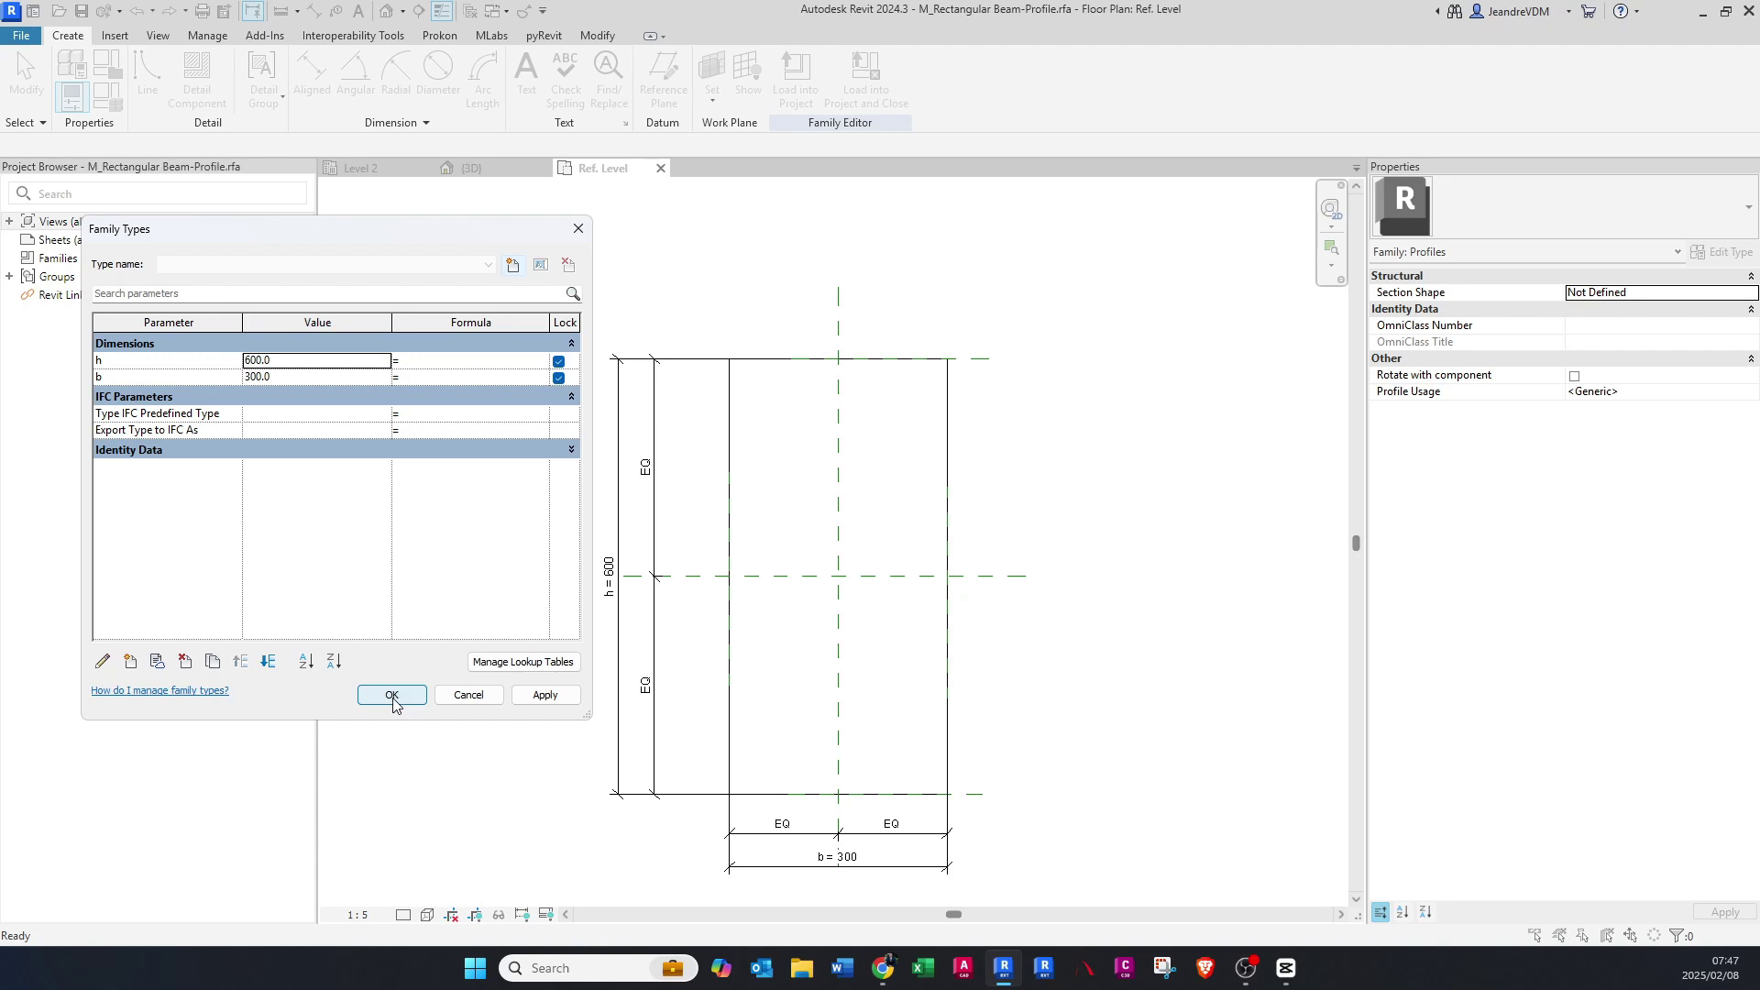
- Draw a diagonal chamfer line about 35 mm long across the profile's upper-left corner, starting 25 mm below the top edge
scroll(774, 394, "up", 3)
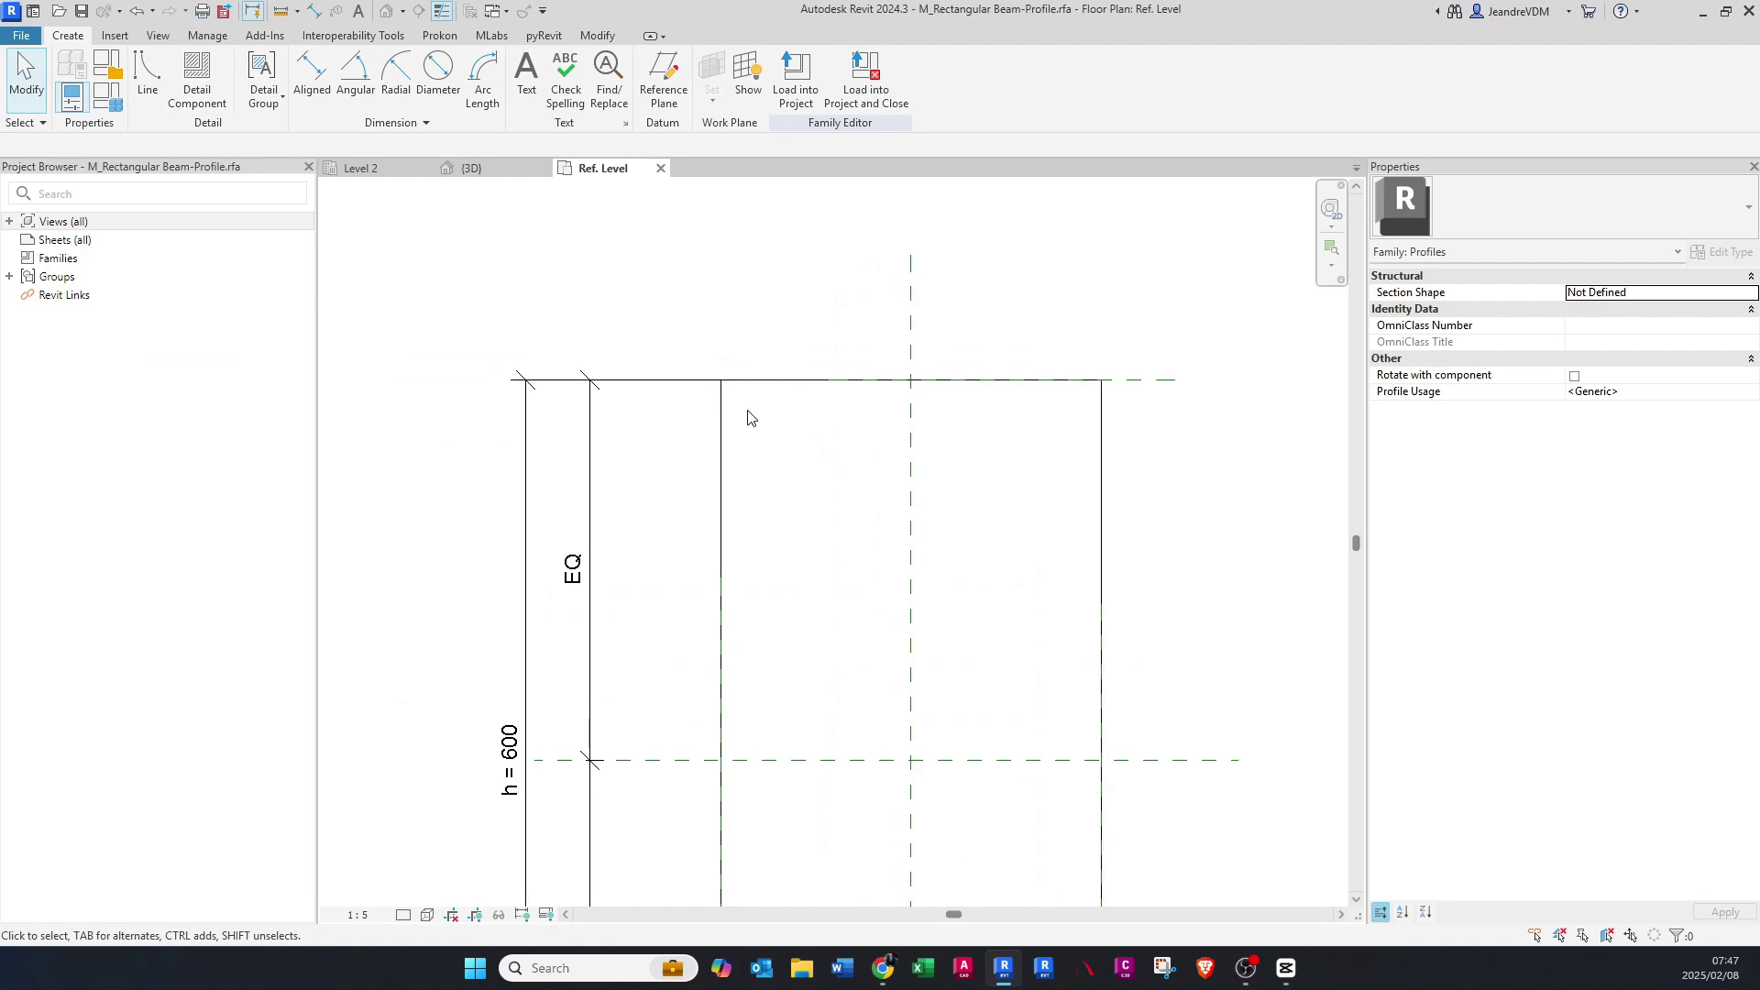
left_click(147, 91)
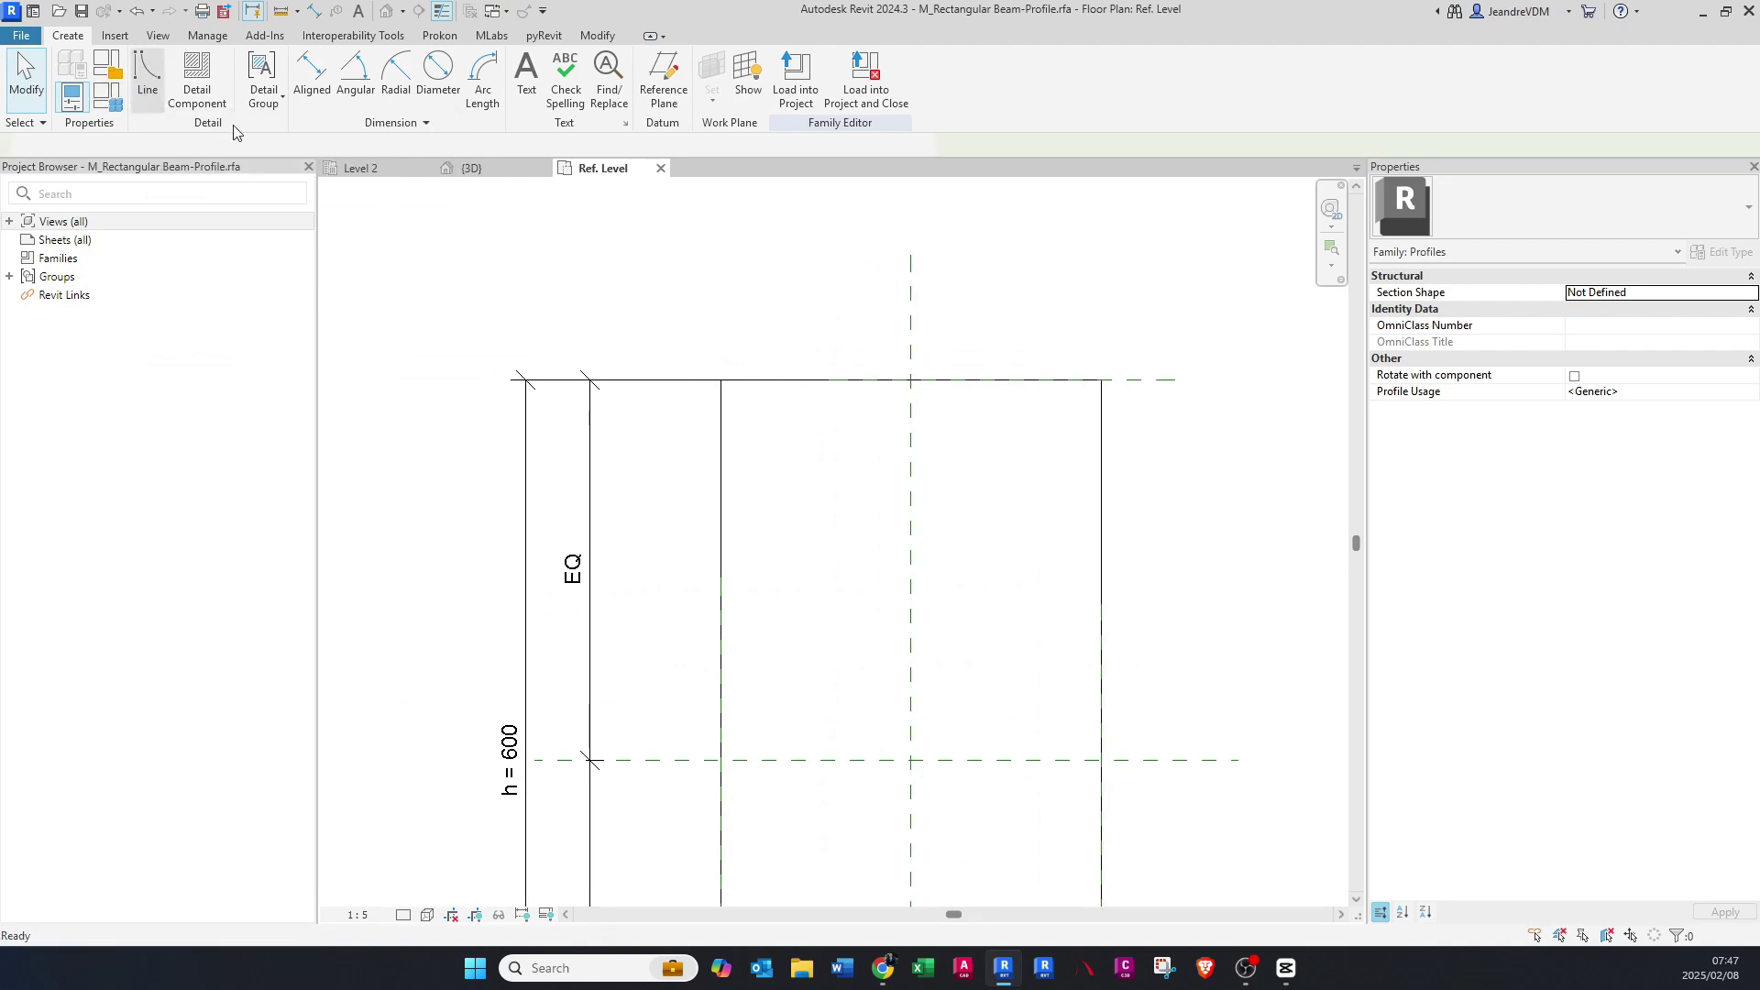
scroll(815, 466, "up", 3)
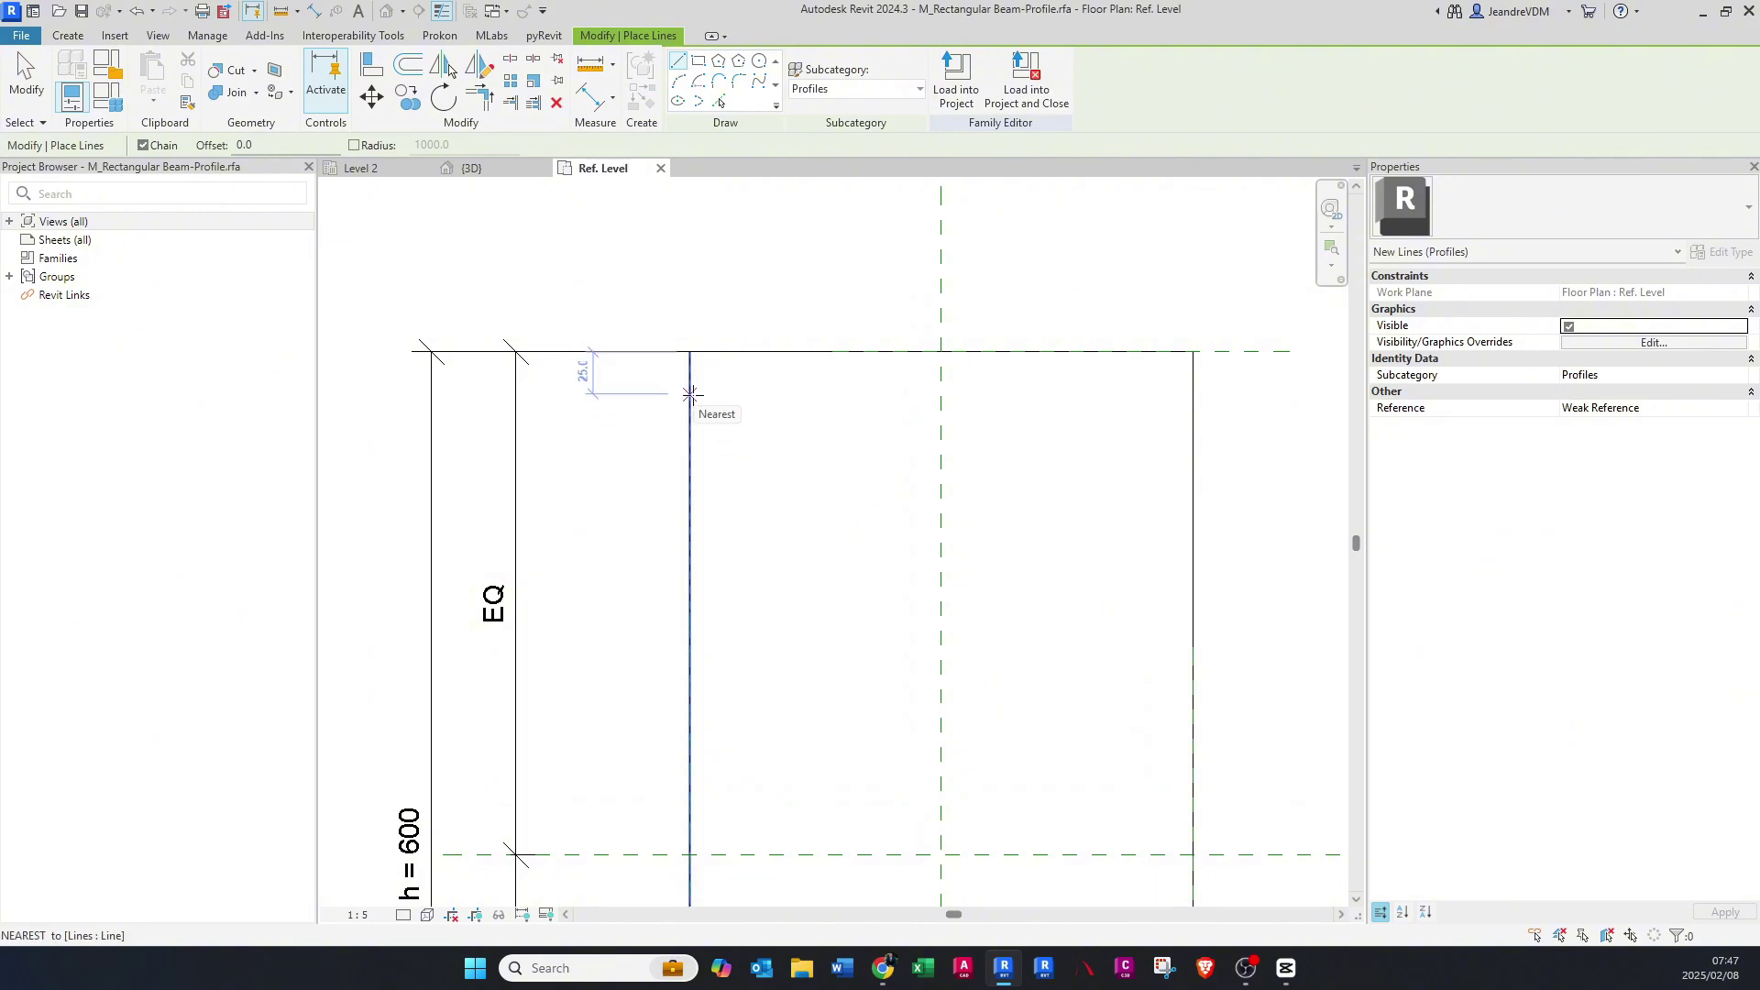
left_click(690, 394)
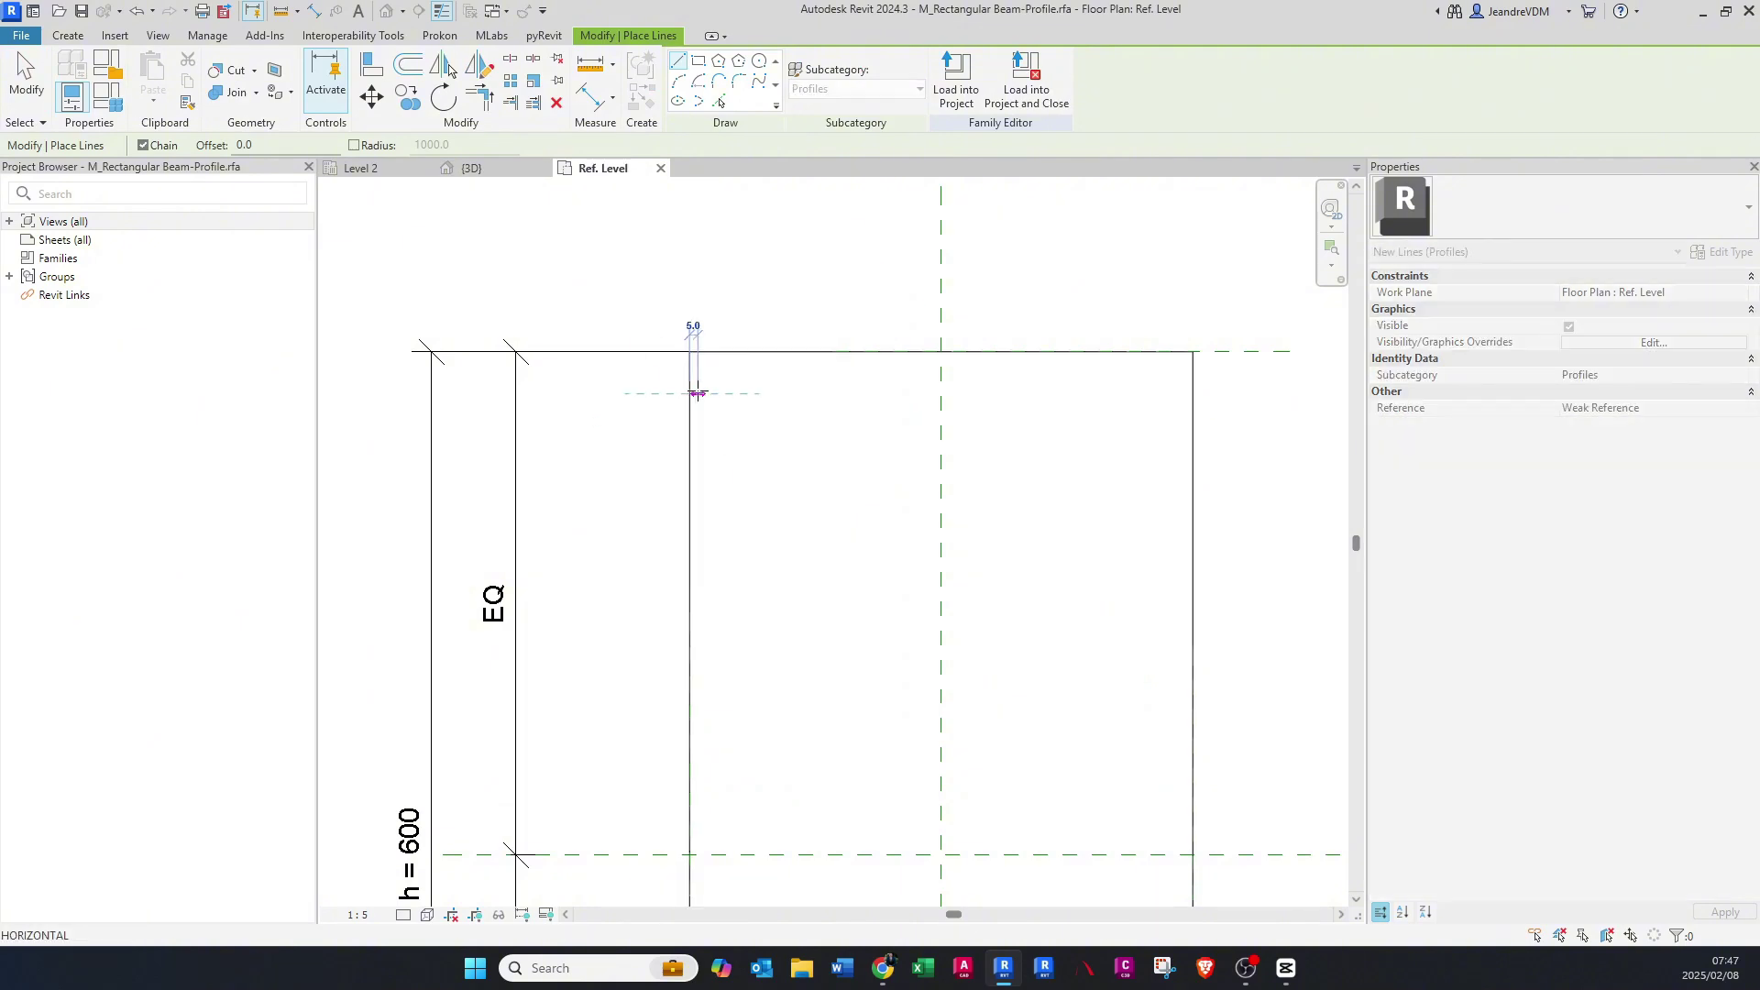
left_click(732, 352)
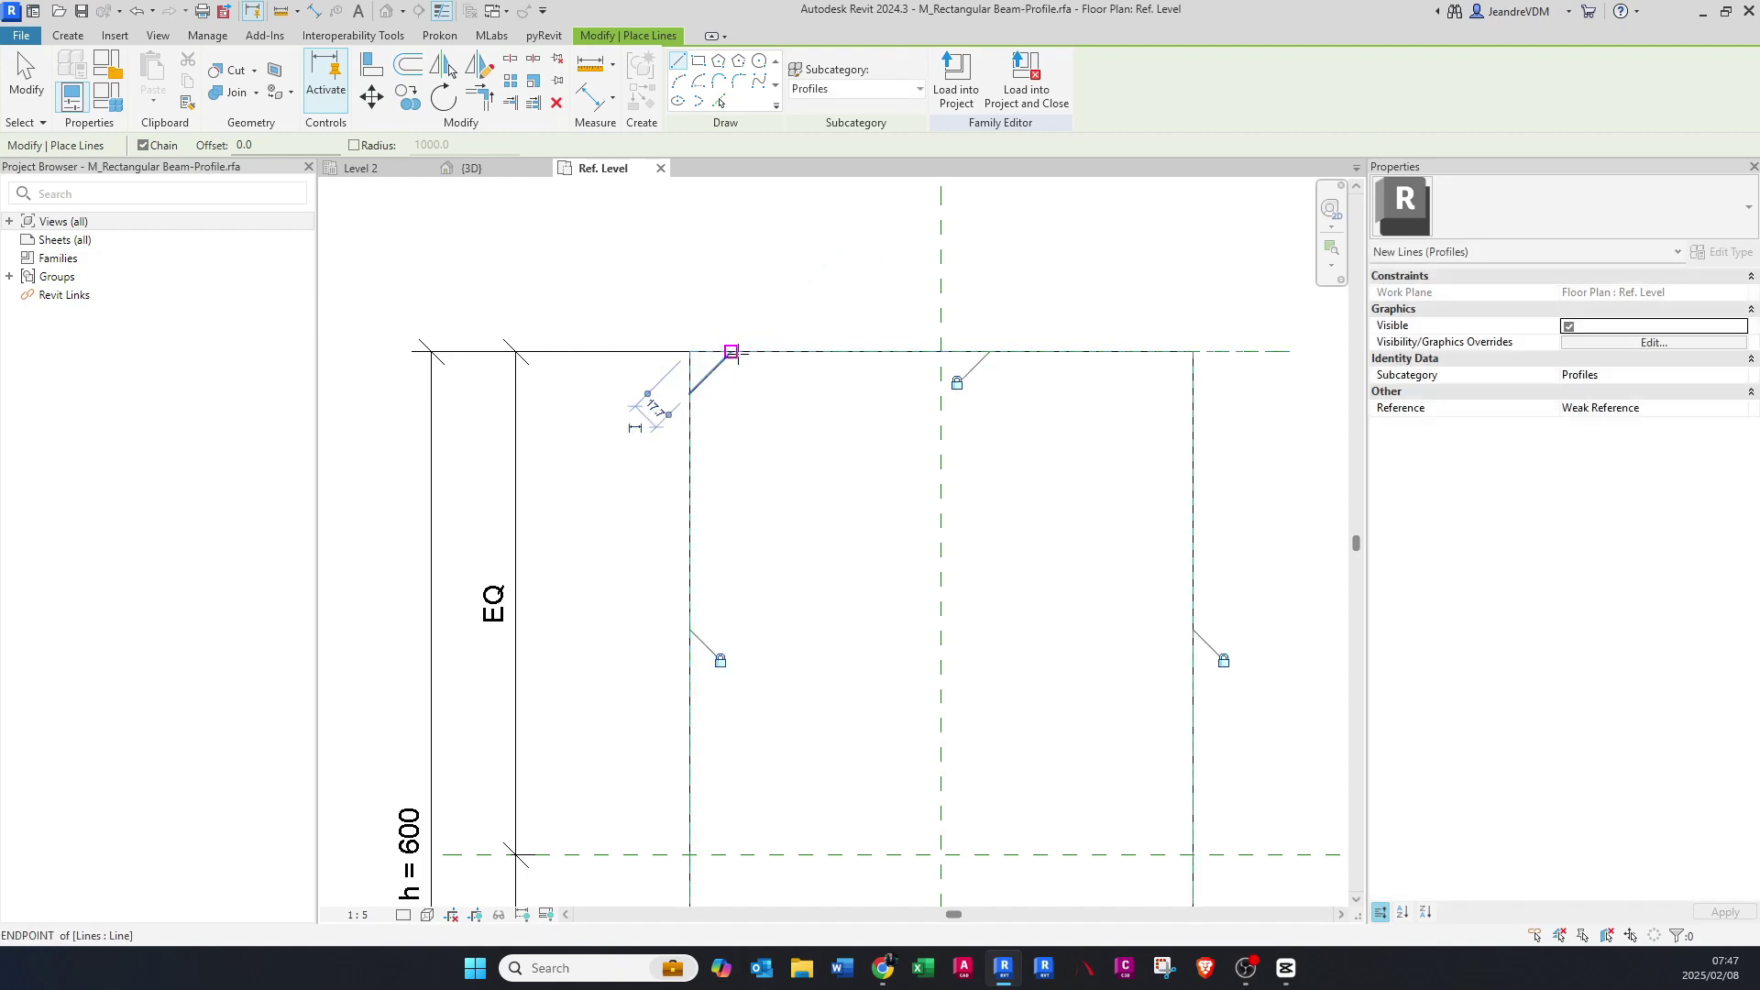
key("Escape")
key("Escape")
- Mirror a copy of the chamfer line about the profile's vertical centre reference plane
middle_click_drag(865, 423, 813, 432)
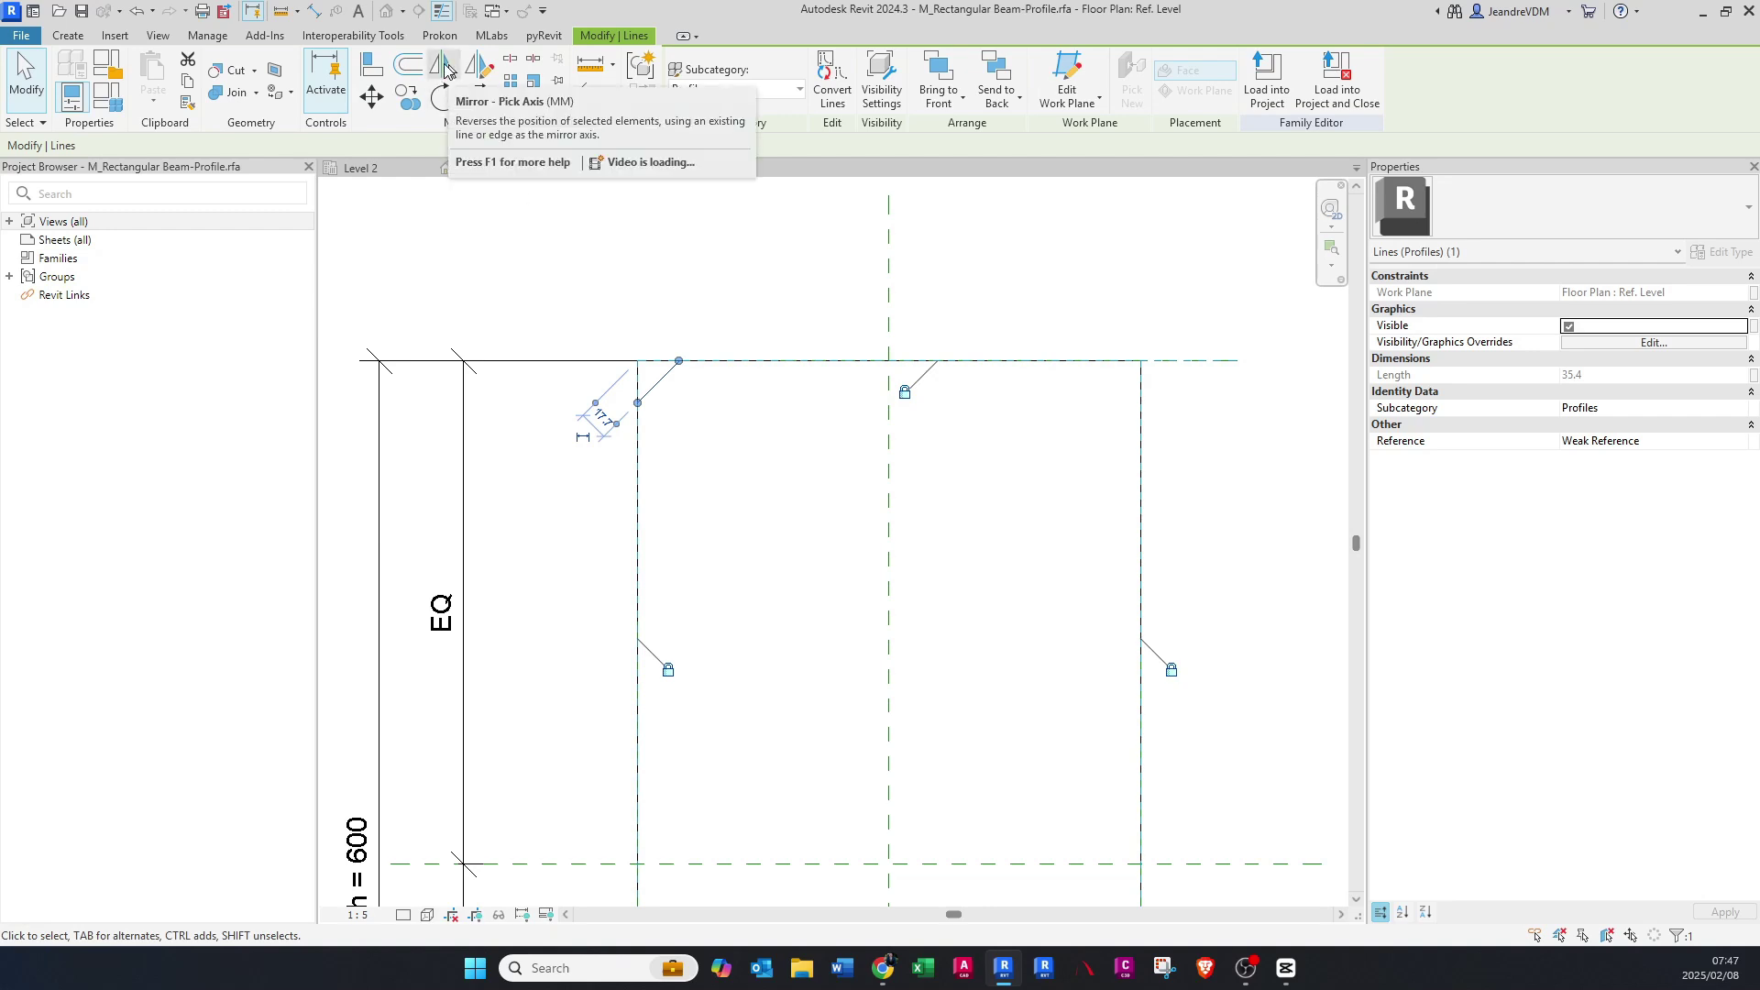
left_click(445, 70)
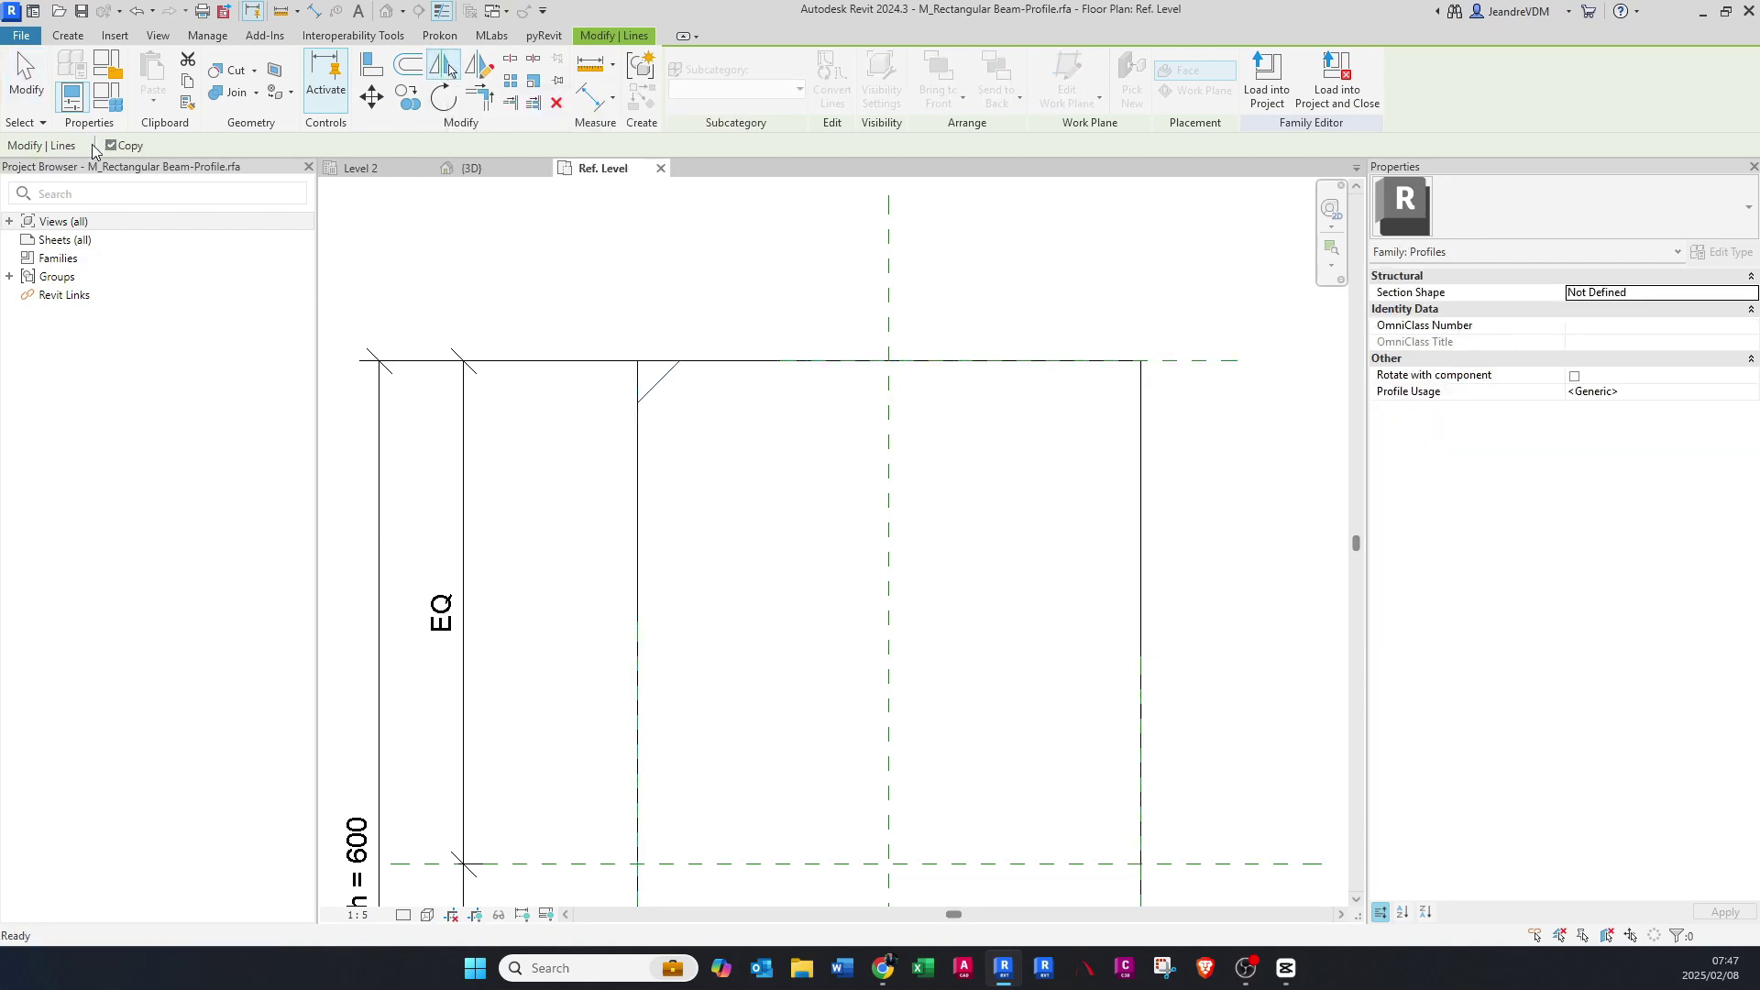
left_click(883, 400)
key("Escape")
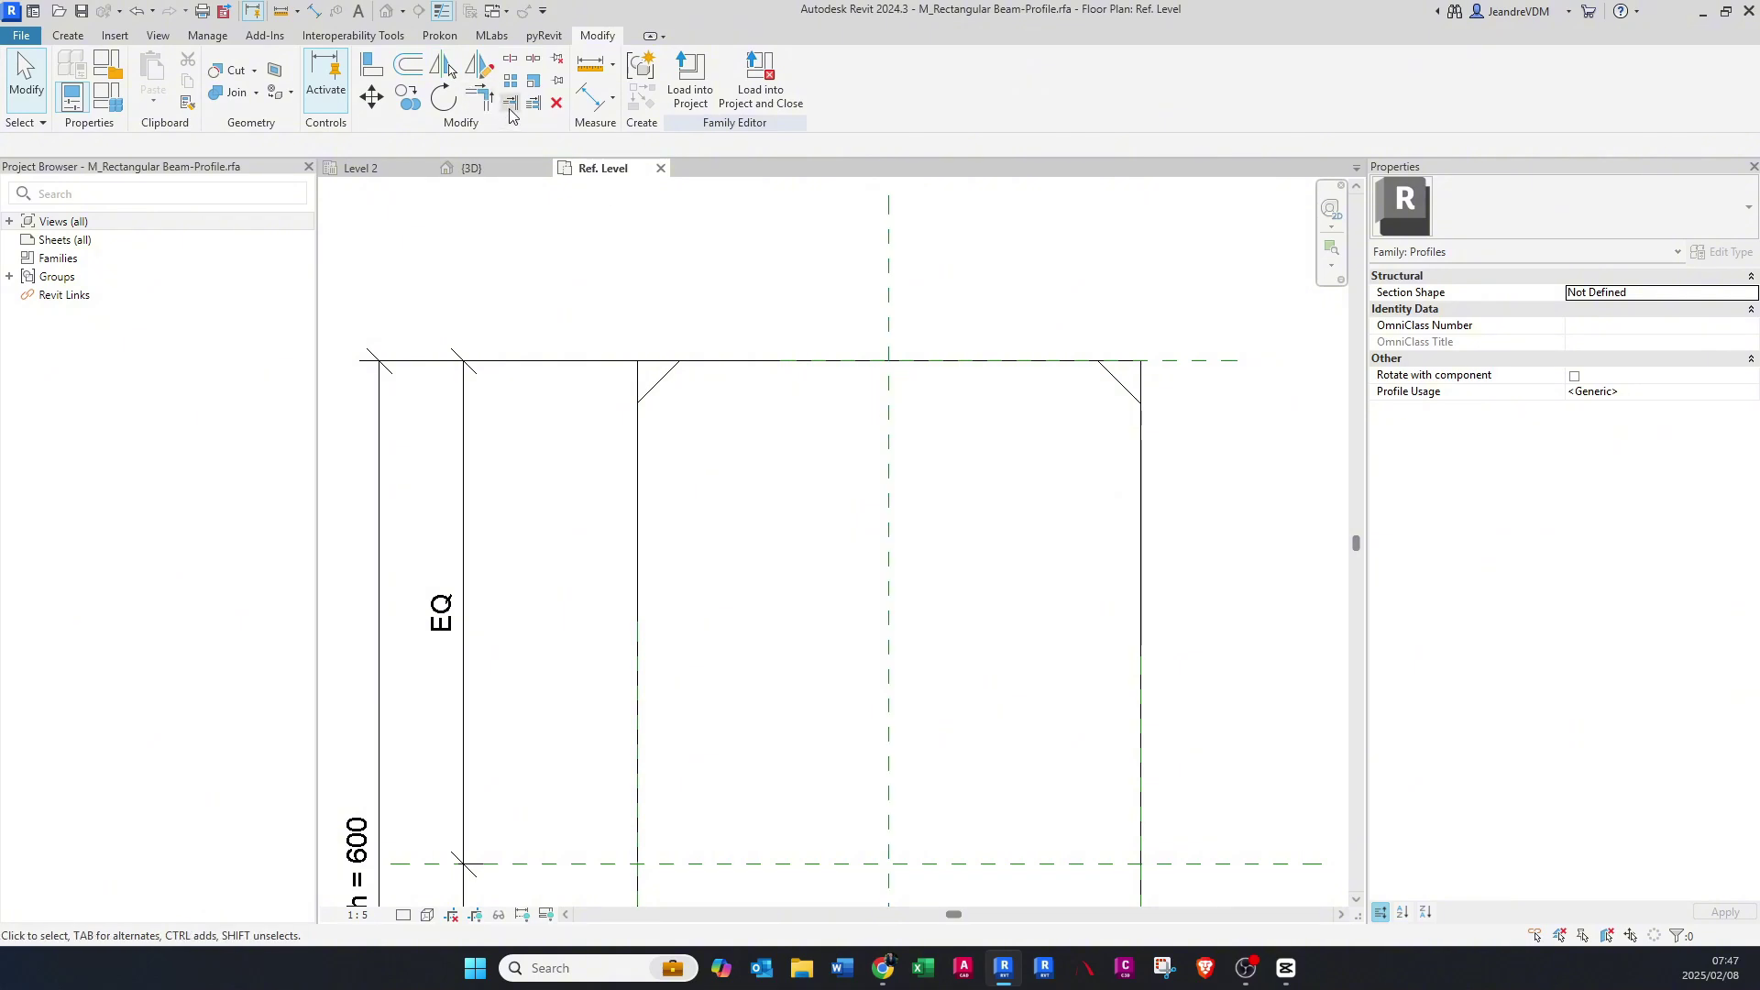
- Trim the profile's side and top lines to the two diagonal lines so both upper corners are chamfered
left_click(478, 95)
left_click(639, 440)
left_click(649, 392)
left_click(1134, 400)
left_click(1142, 431)
left_click(1117, 380)
left_click(1008, 363)
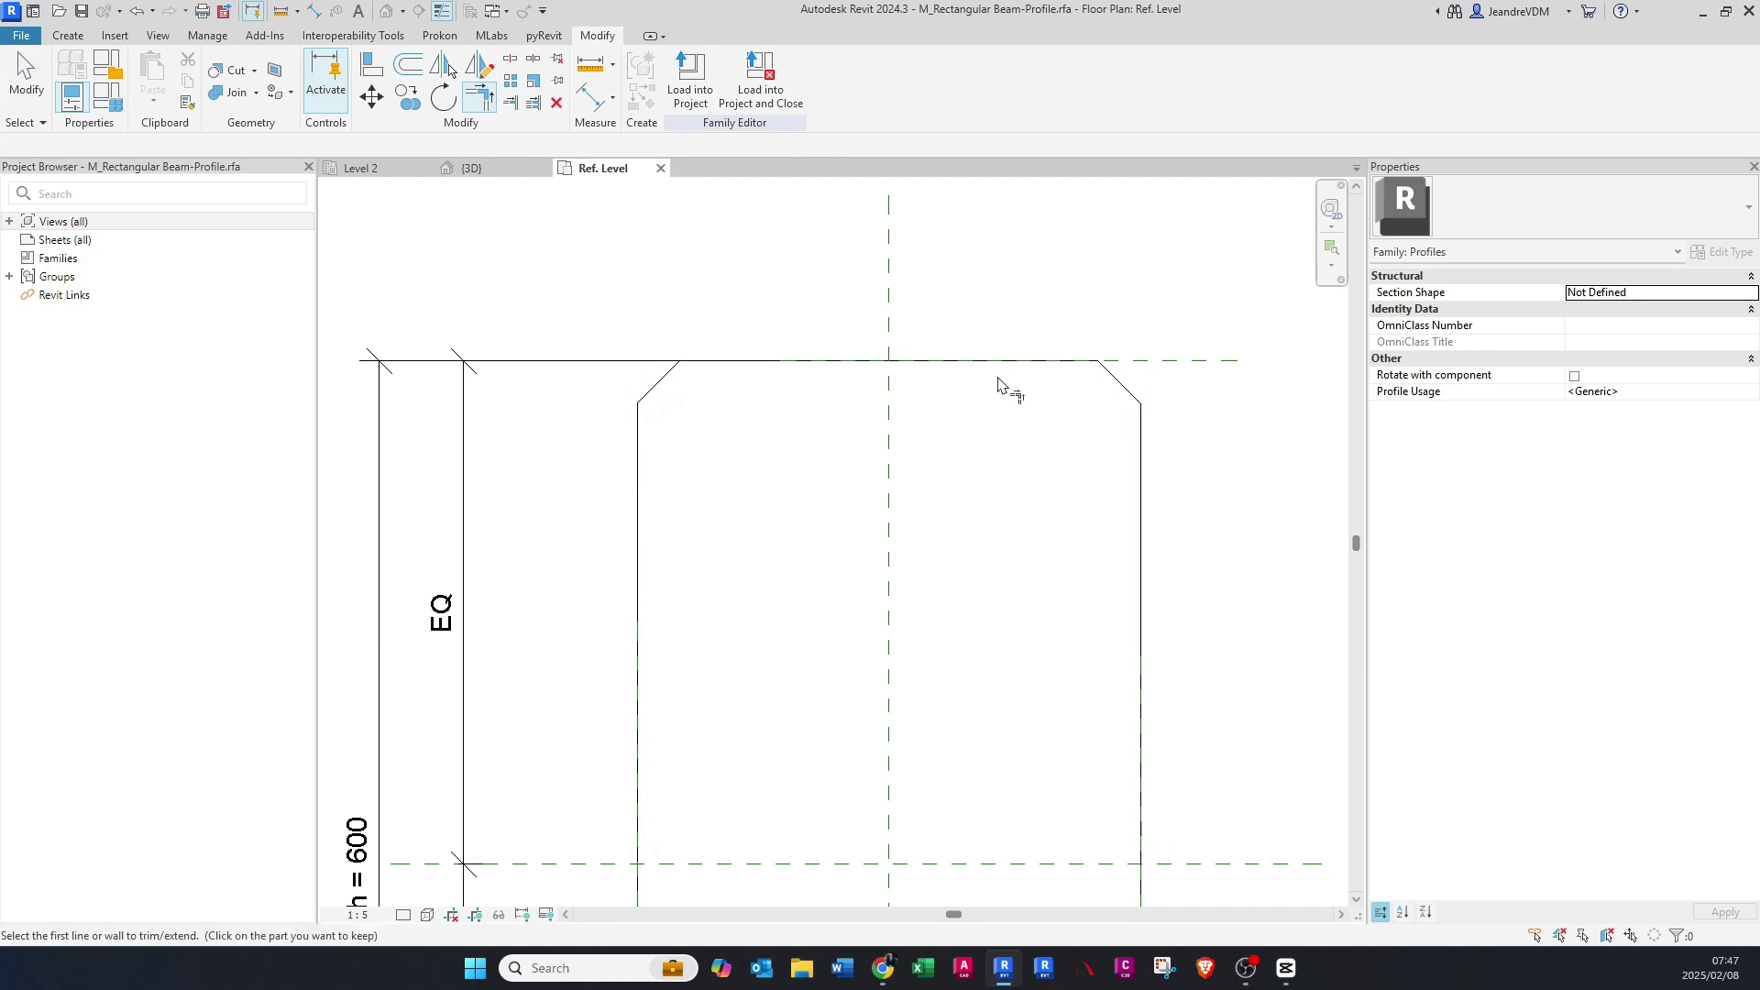
key("Escape")
scroll(916, 360, "down", 3)
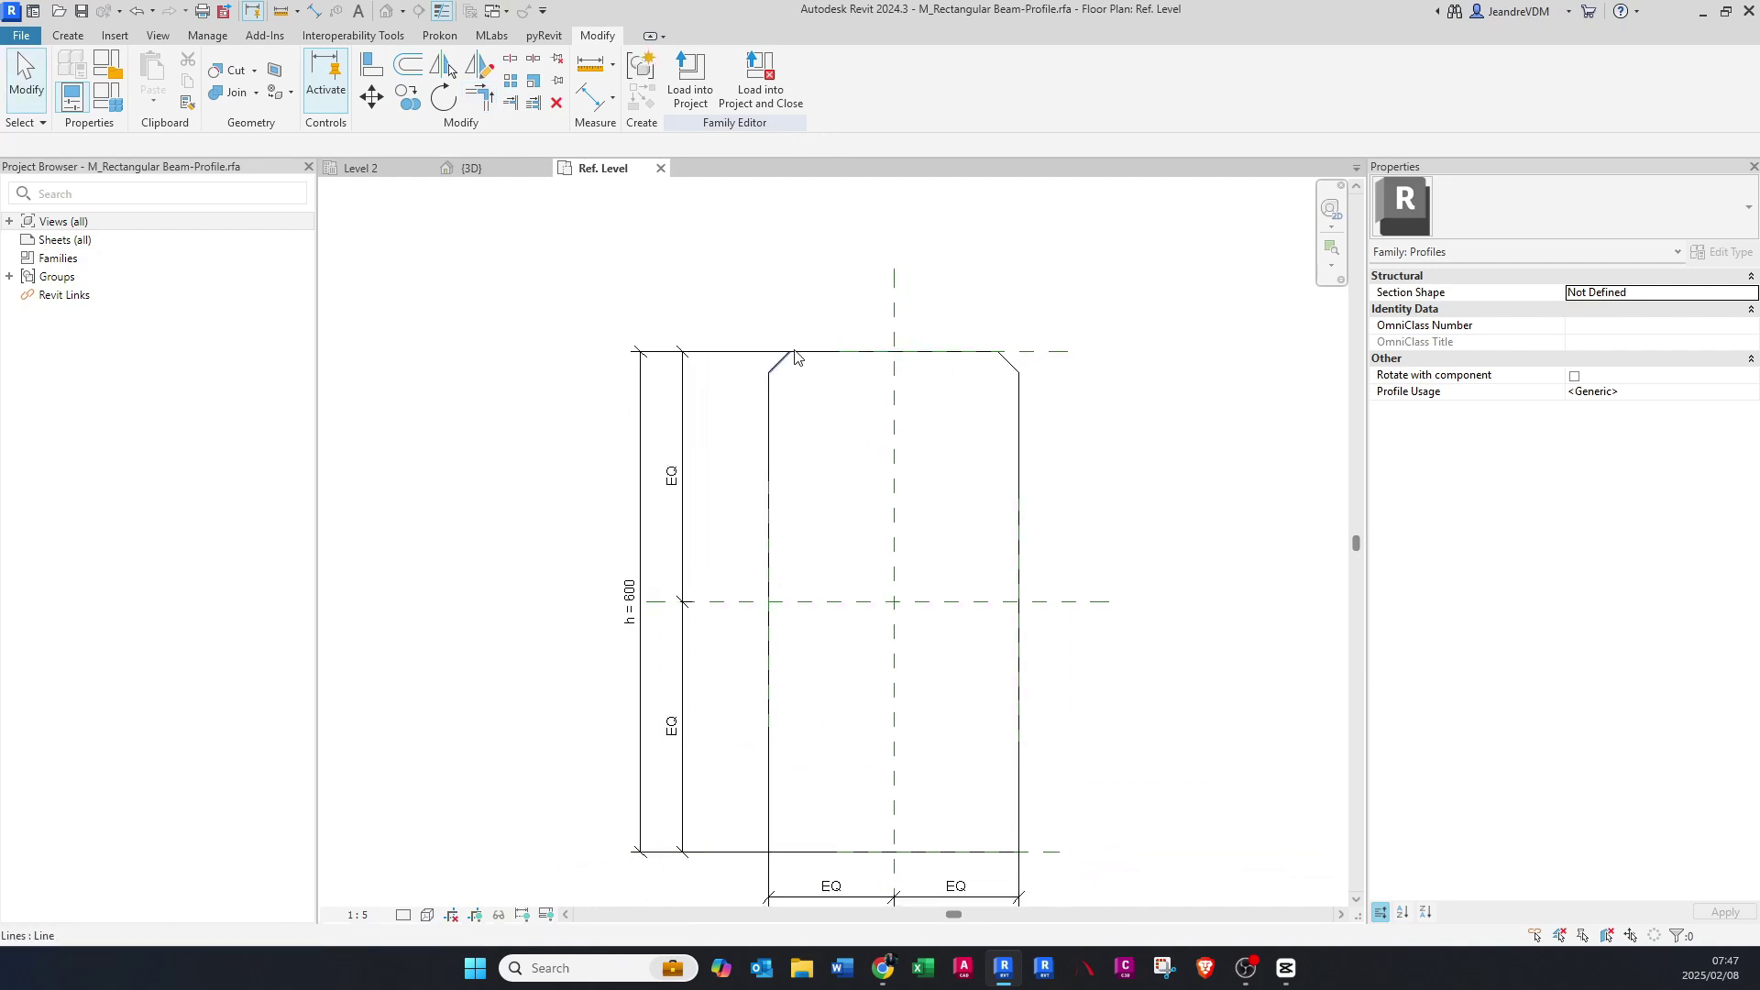
- Extend the reference planes along the profile's right and left sides upward, past the chamfered top edge
scroll(798, 360, "up", 1)
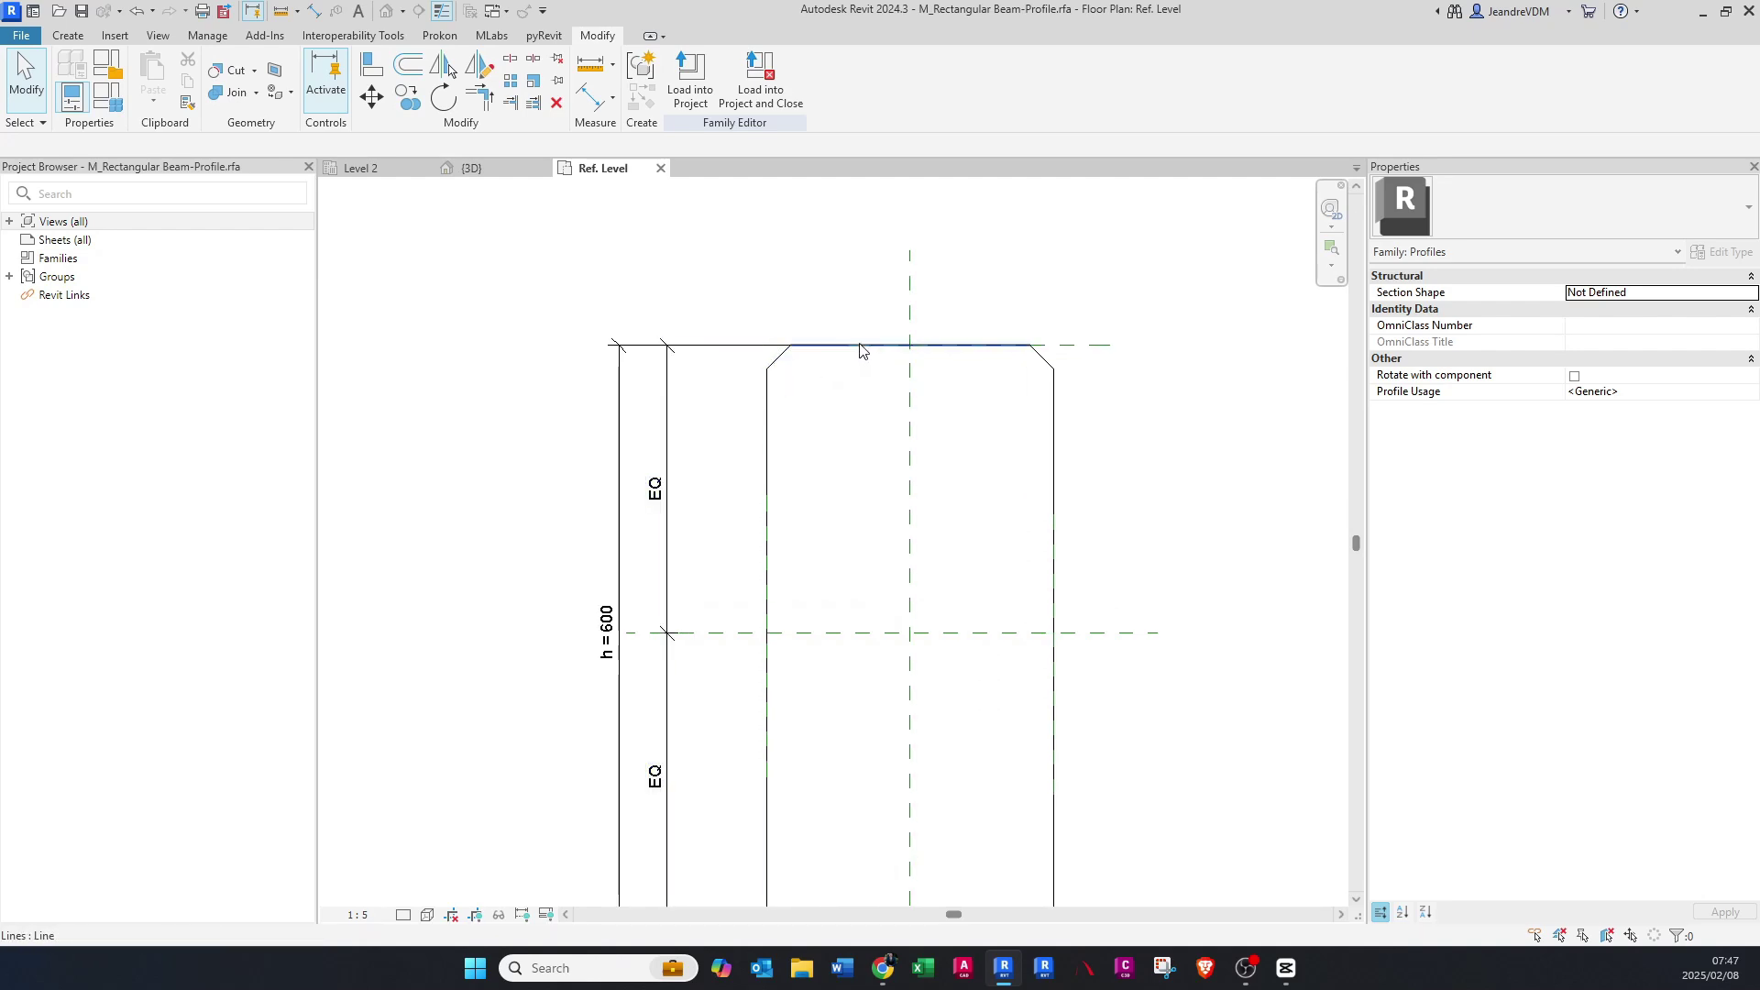
scroll(852, 348, "down", 1)
key("Tab")
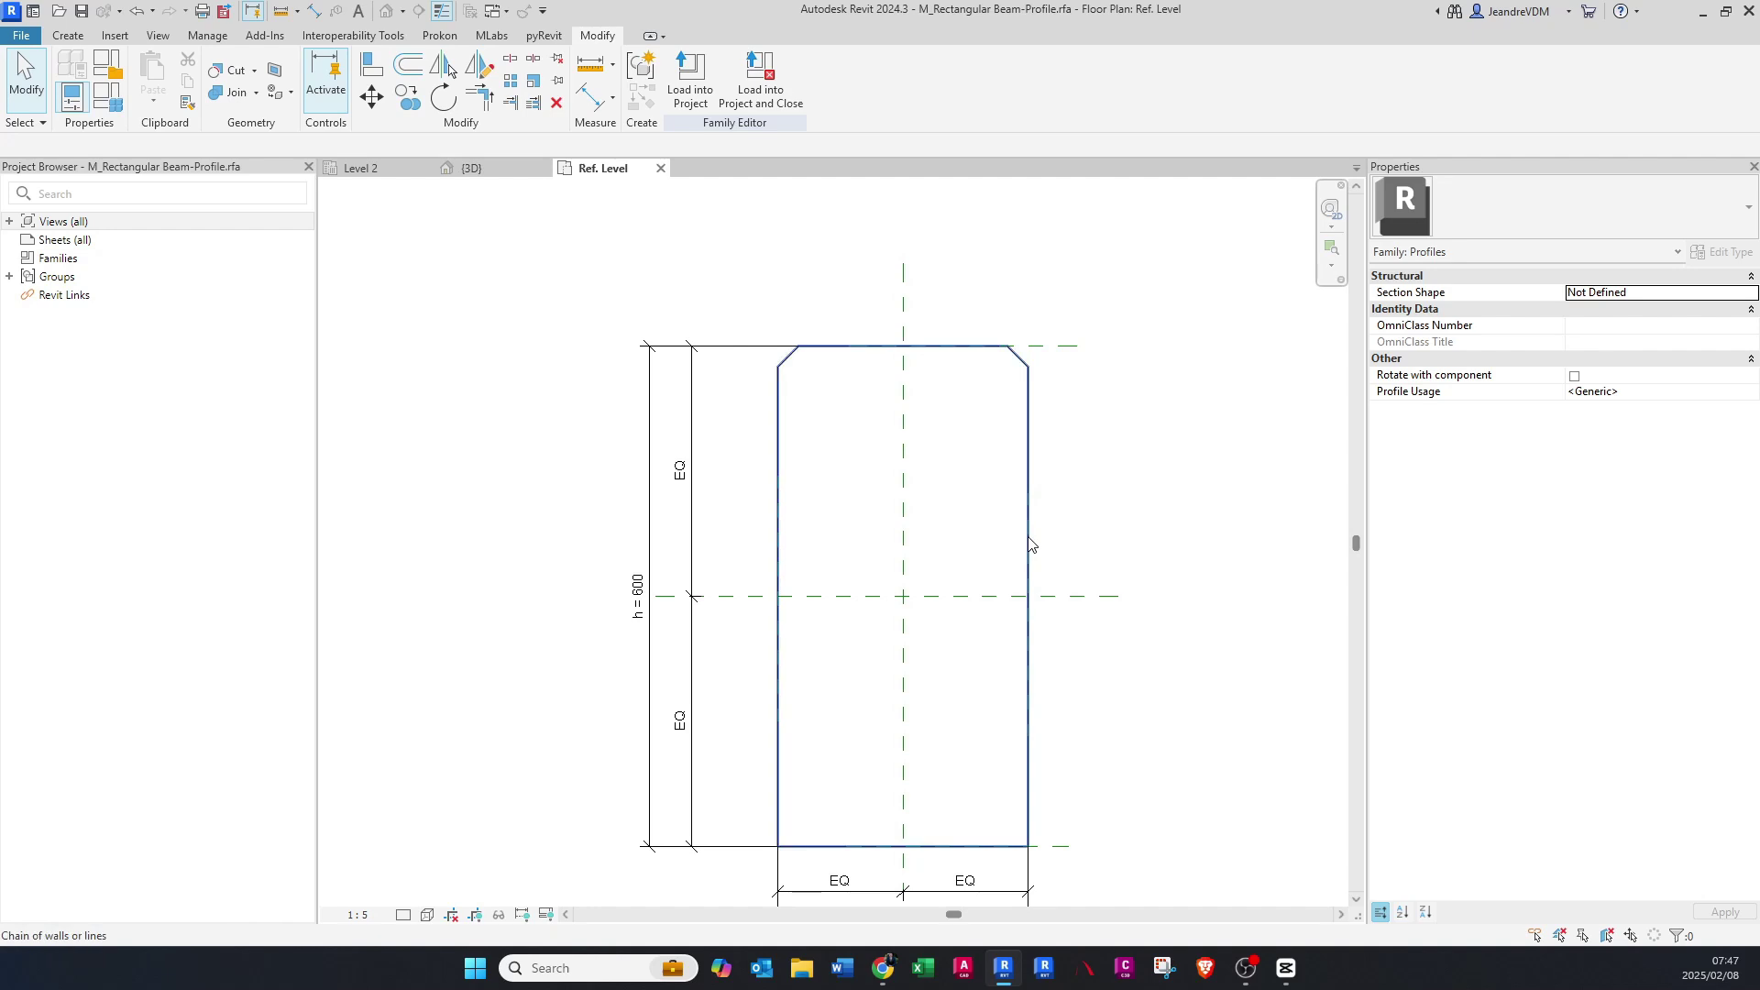
key("Tab")
left_click(1032, 546)
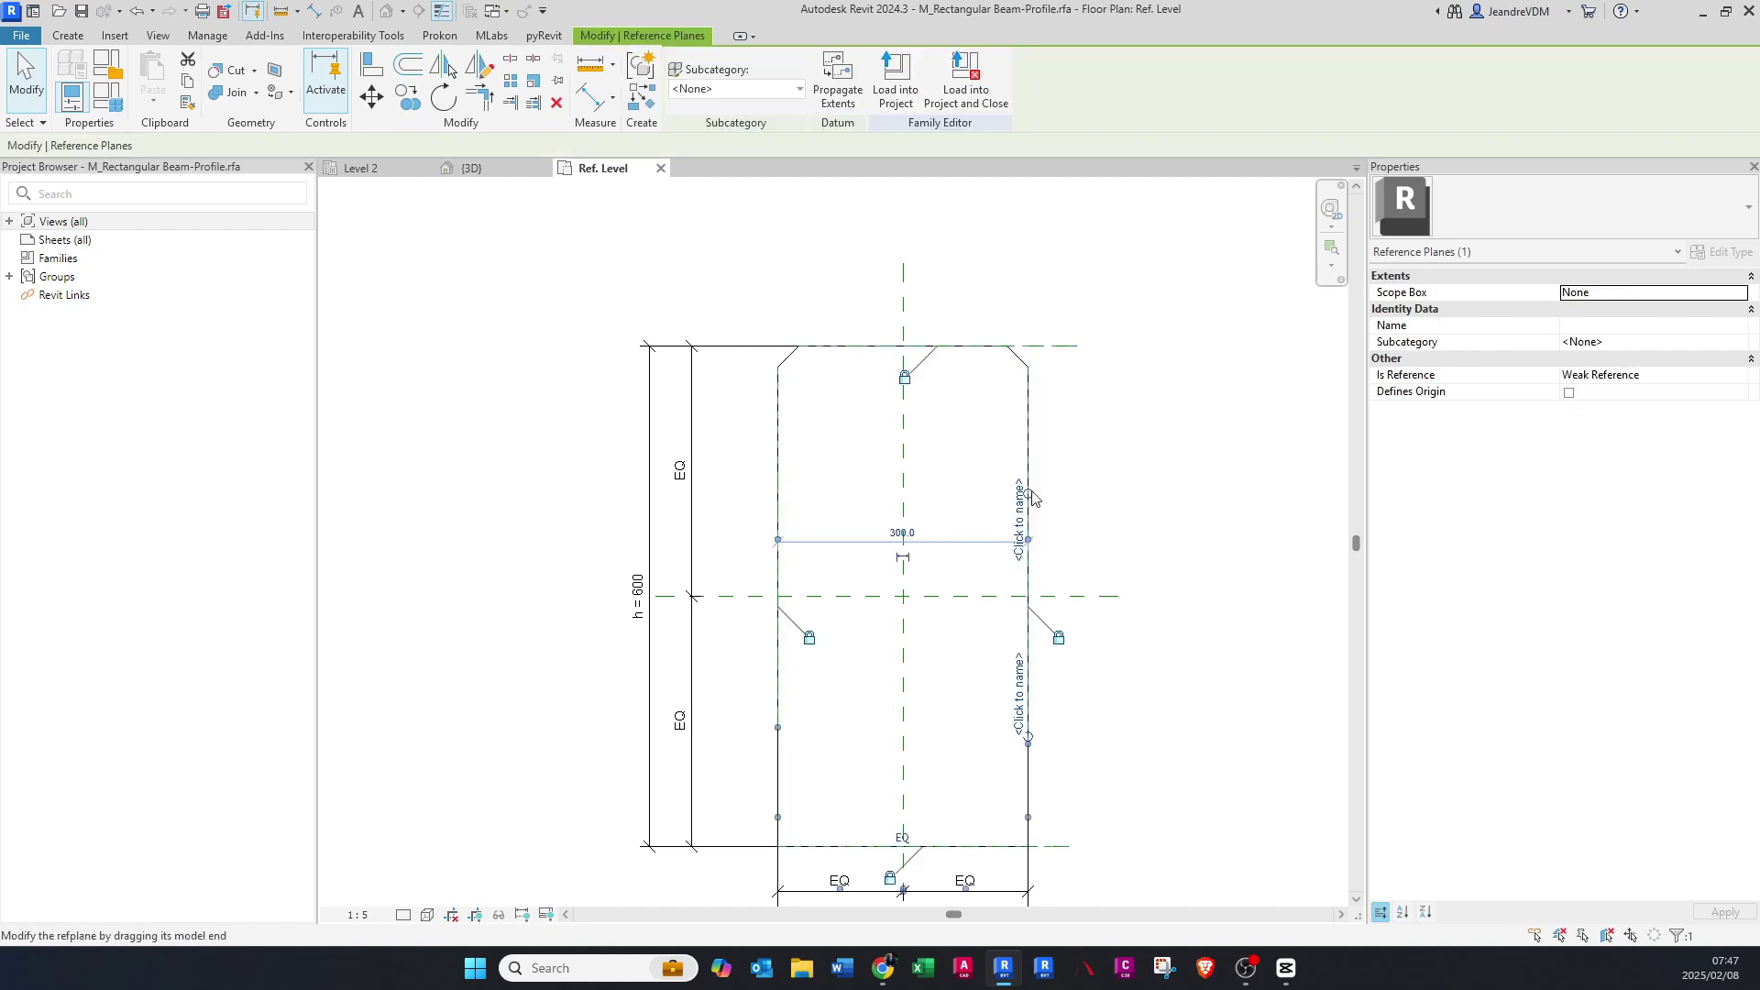
left_click_drag(1029, 494, 1028, 264)
key("Escape")
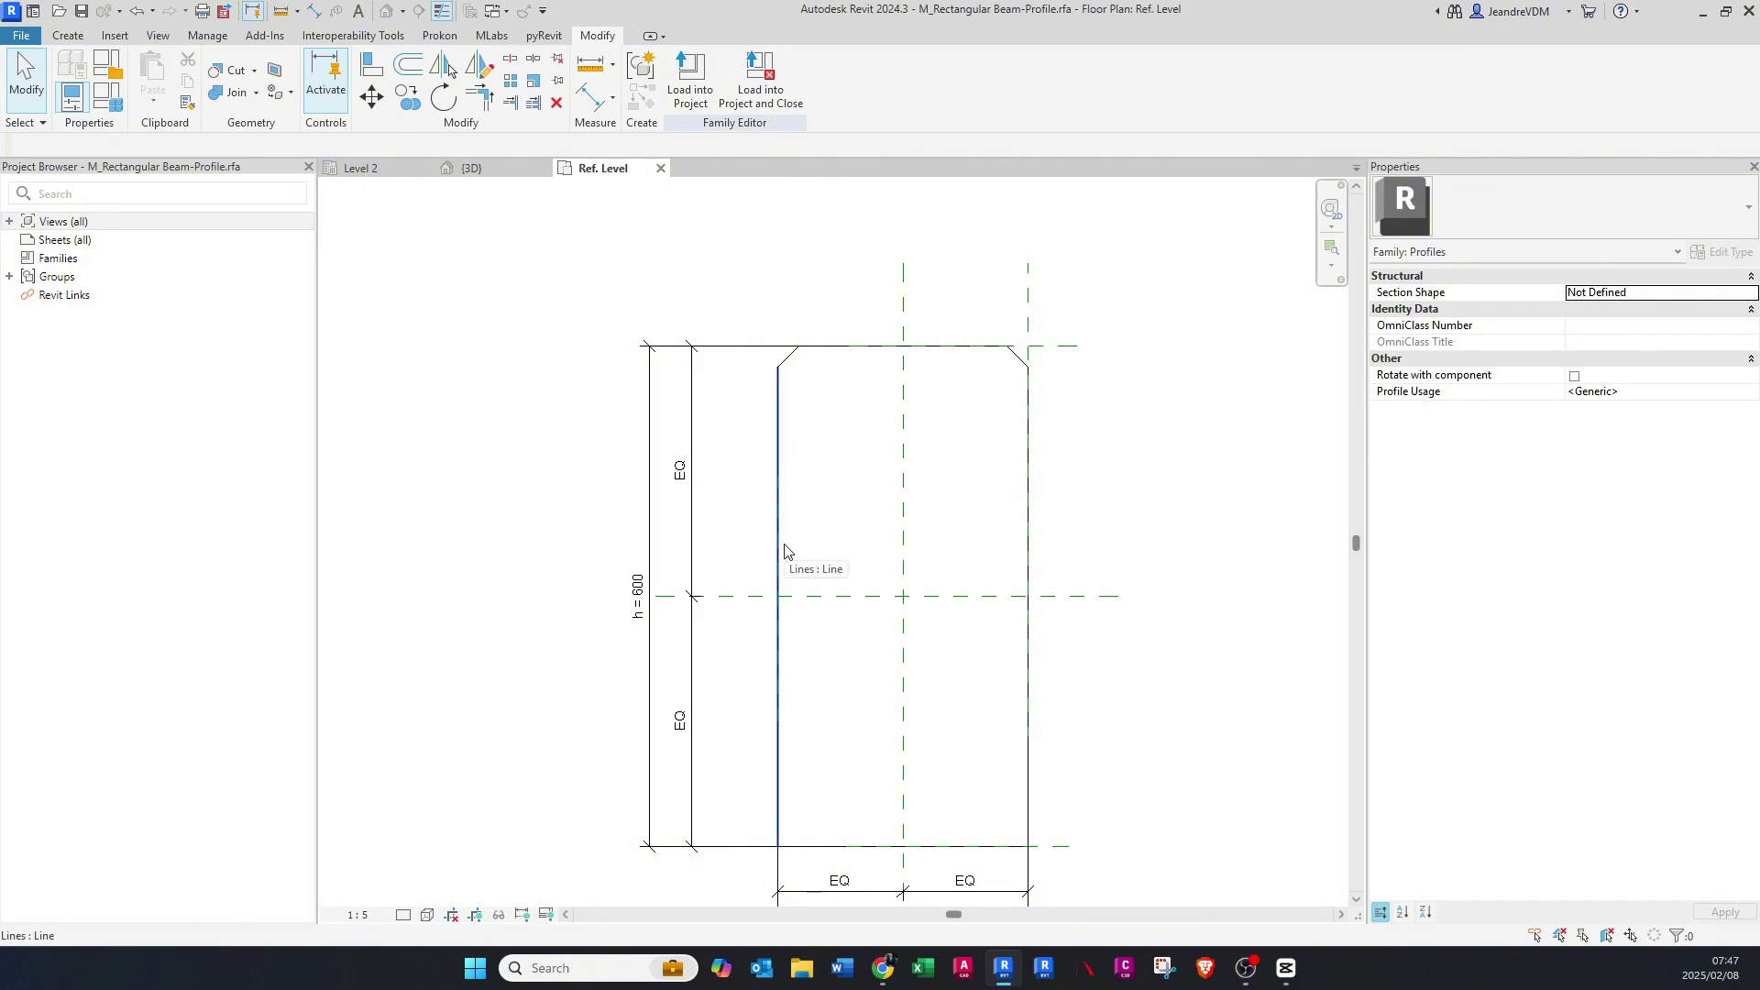
left_click(787, 548)
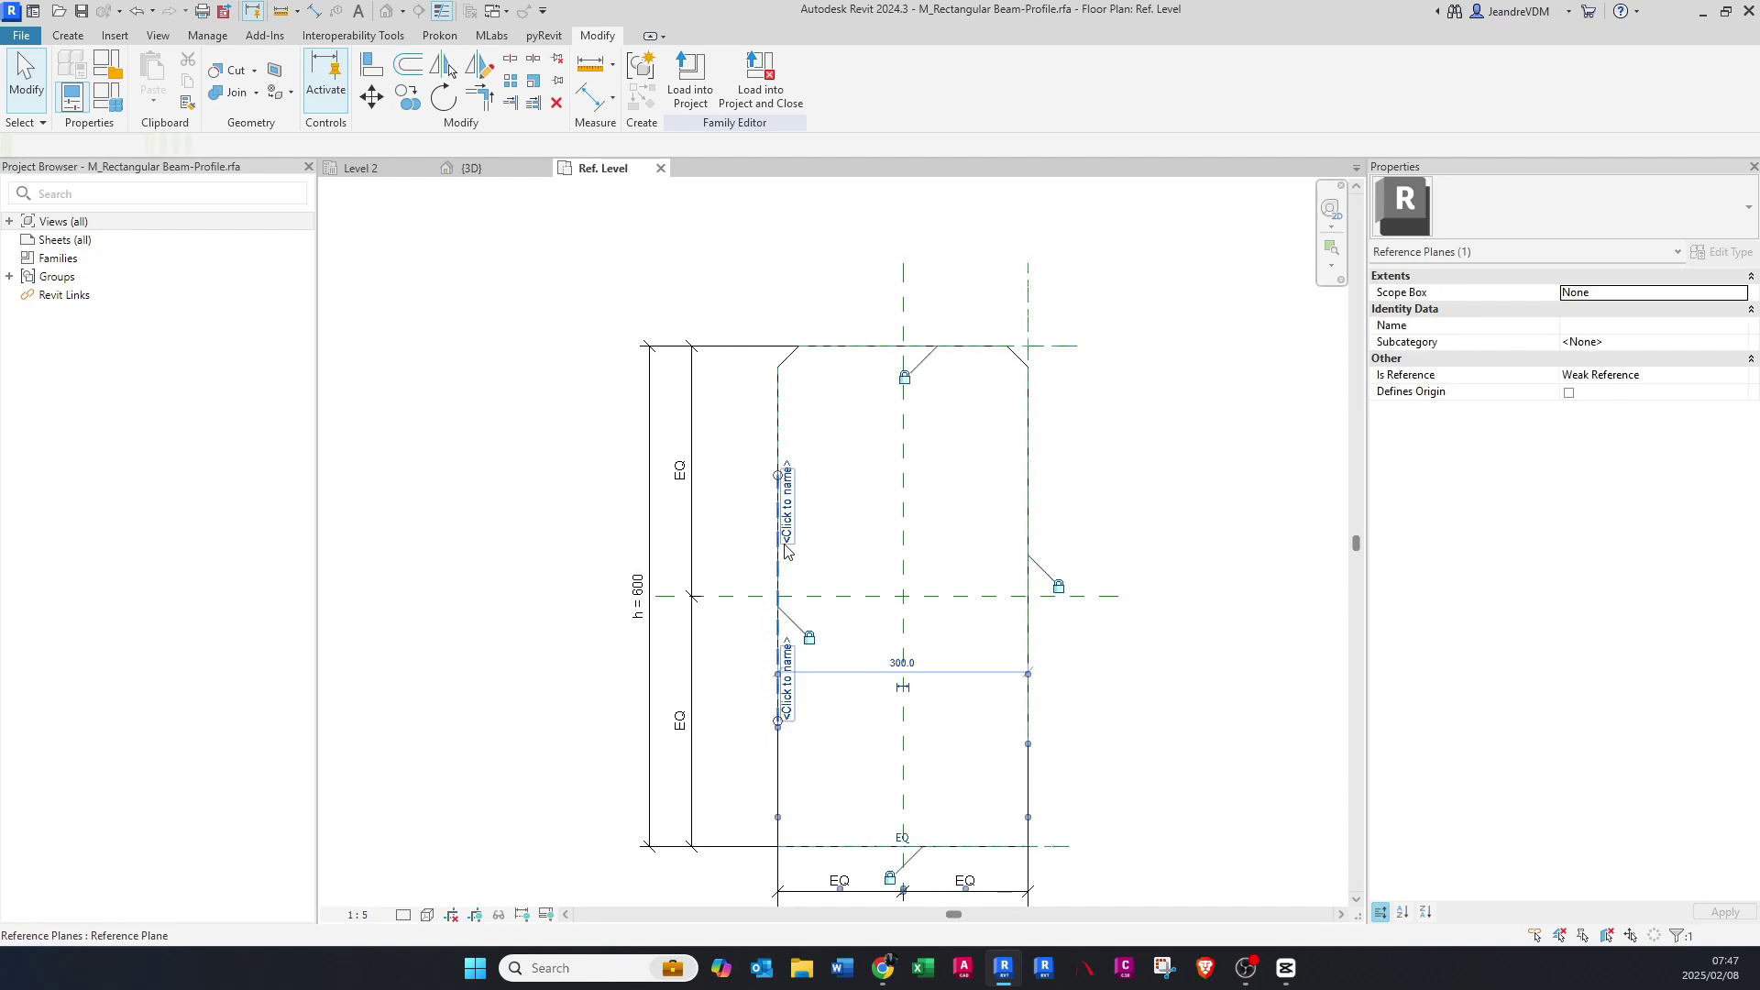
left_click_drag(777, 476, 773, 264)
left_click(822, 376)
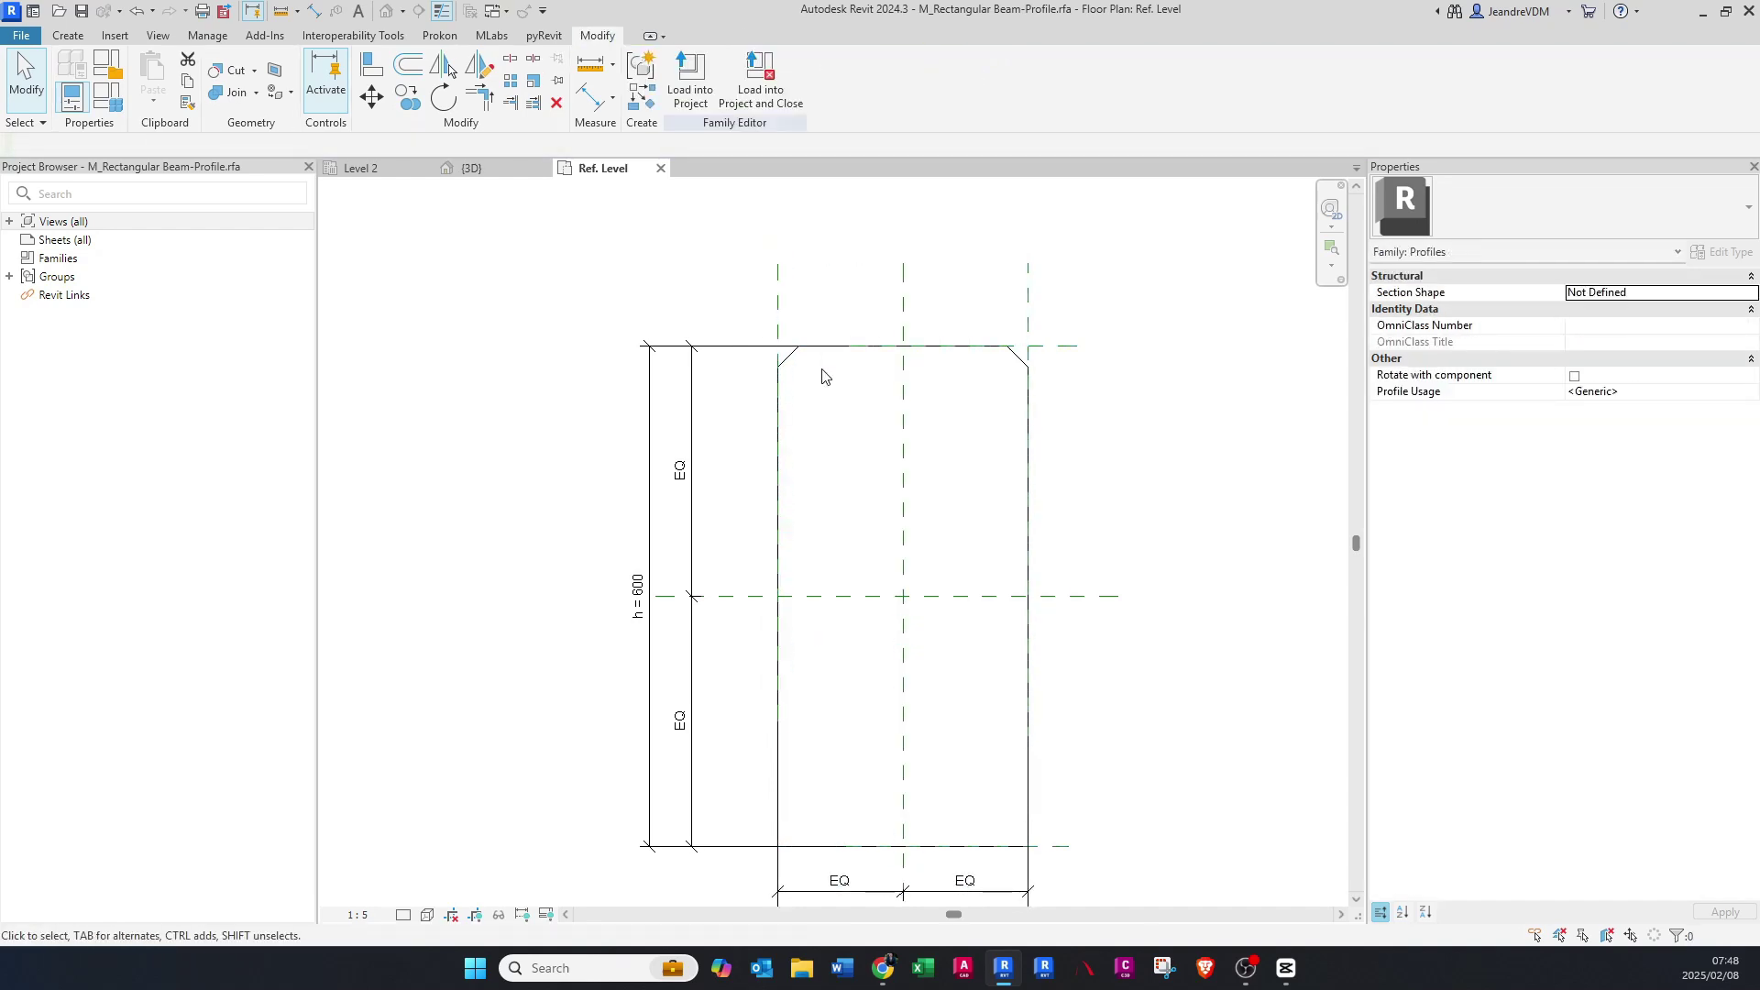
- Draw a horizontal reference plane through the lower ends of both chamfers, extending past the profile's right side
scroll(822, 376, "up", 1)
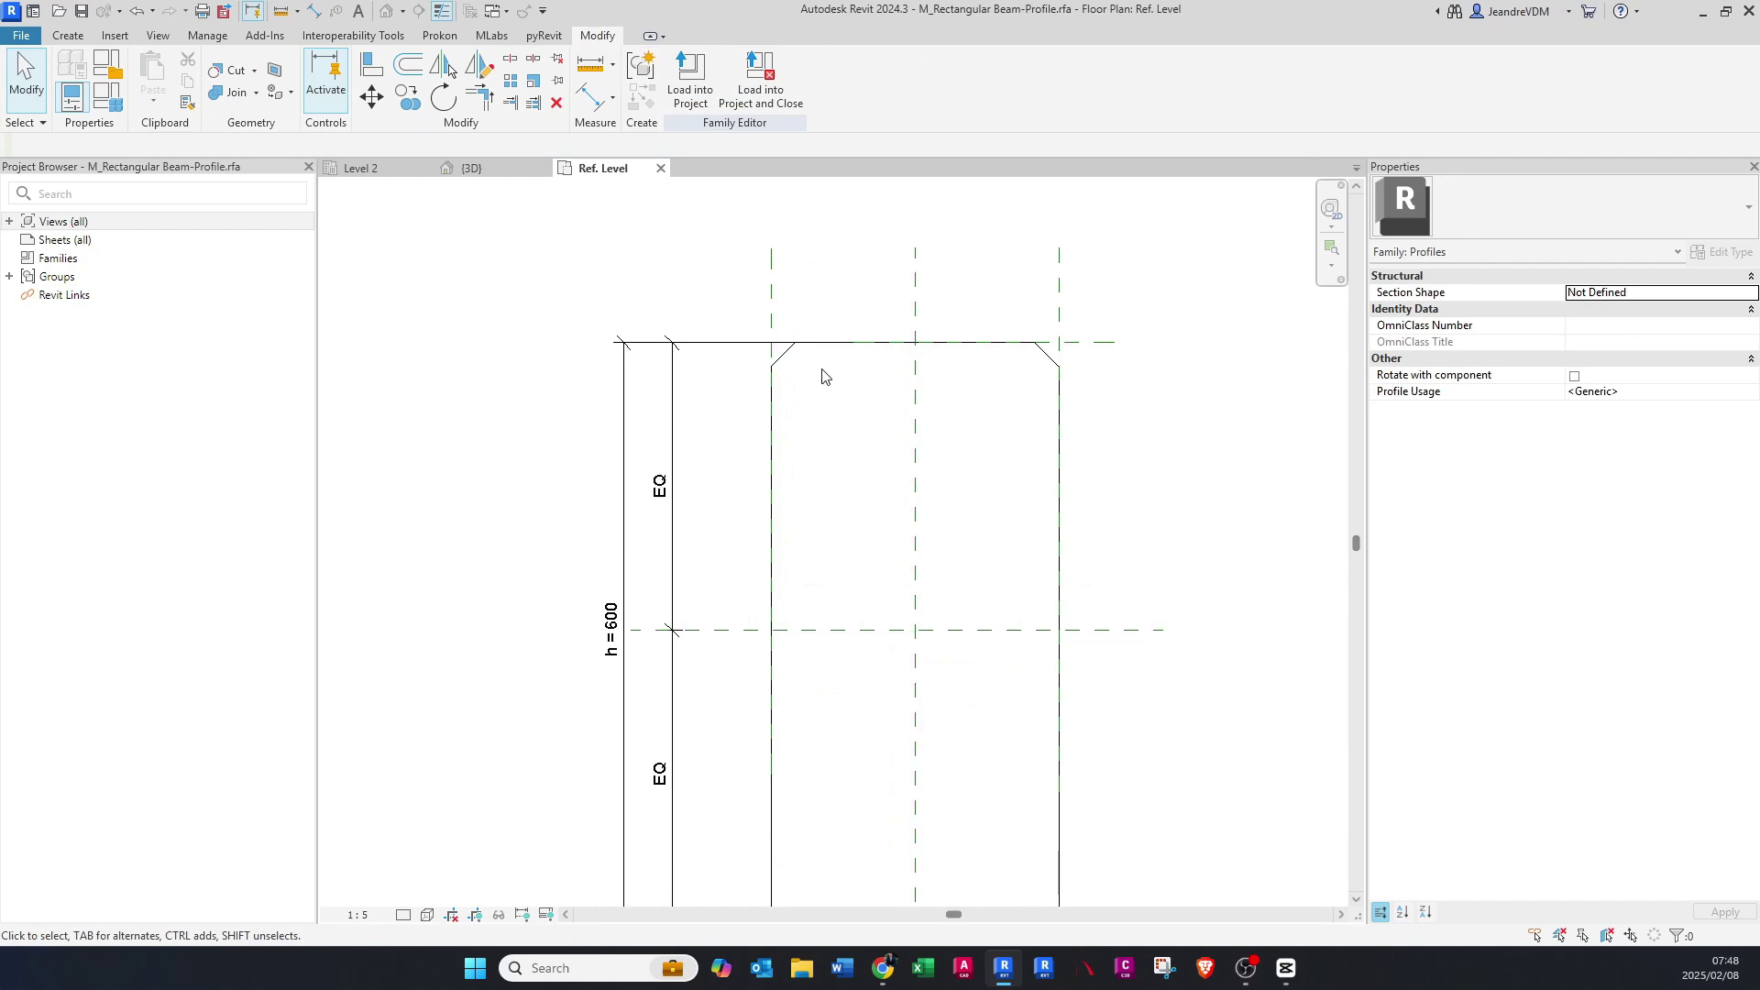
middle_click_drag(822, 376, 772, 417)
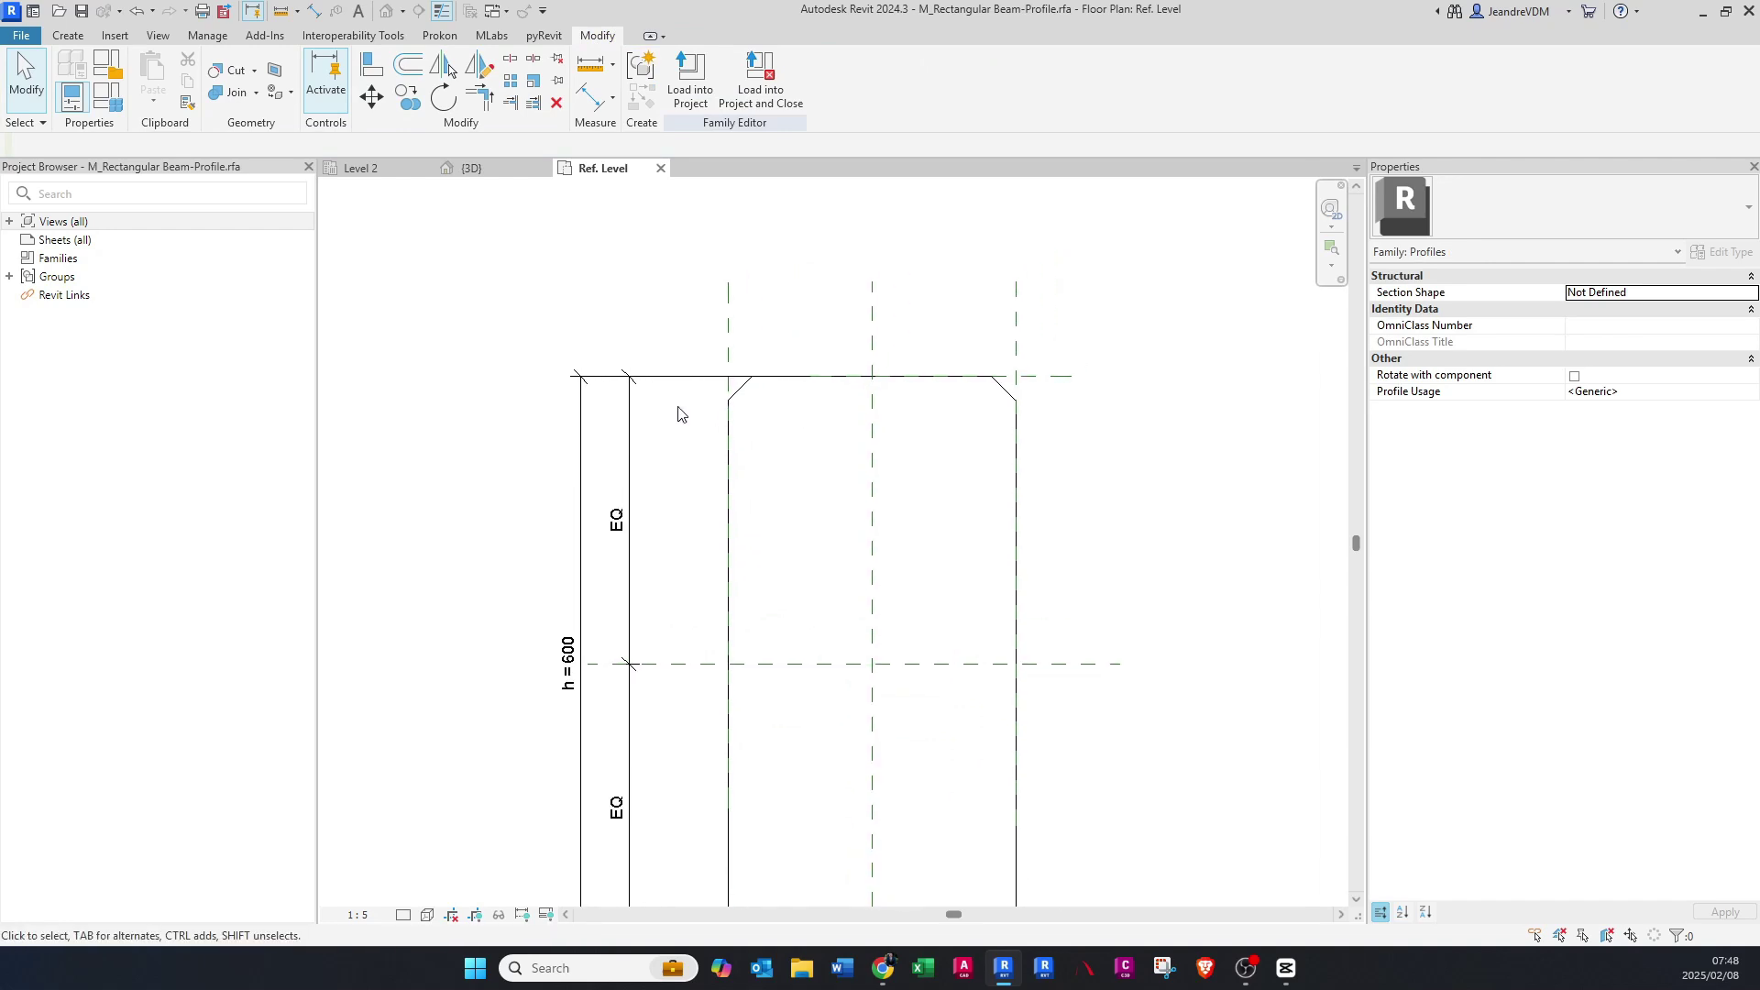
scroll(1017, 398, "up", 3)
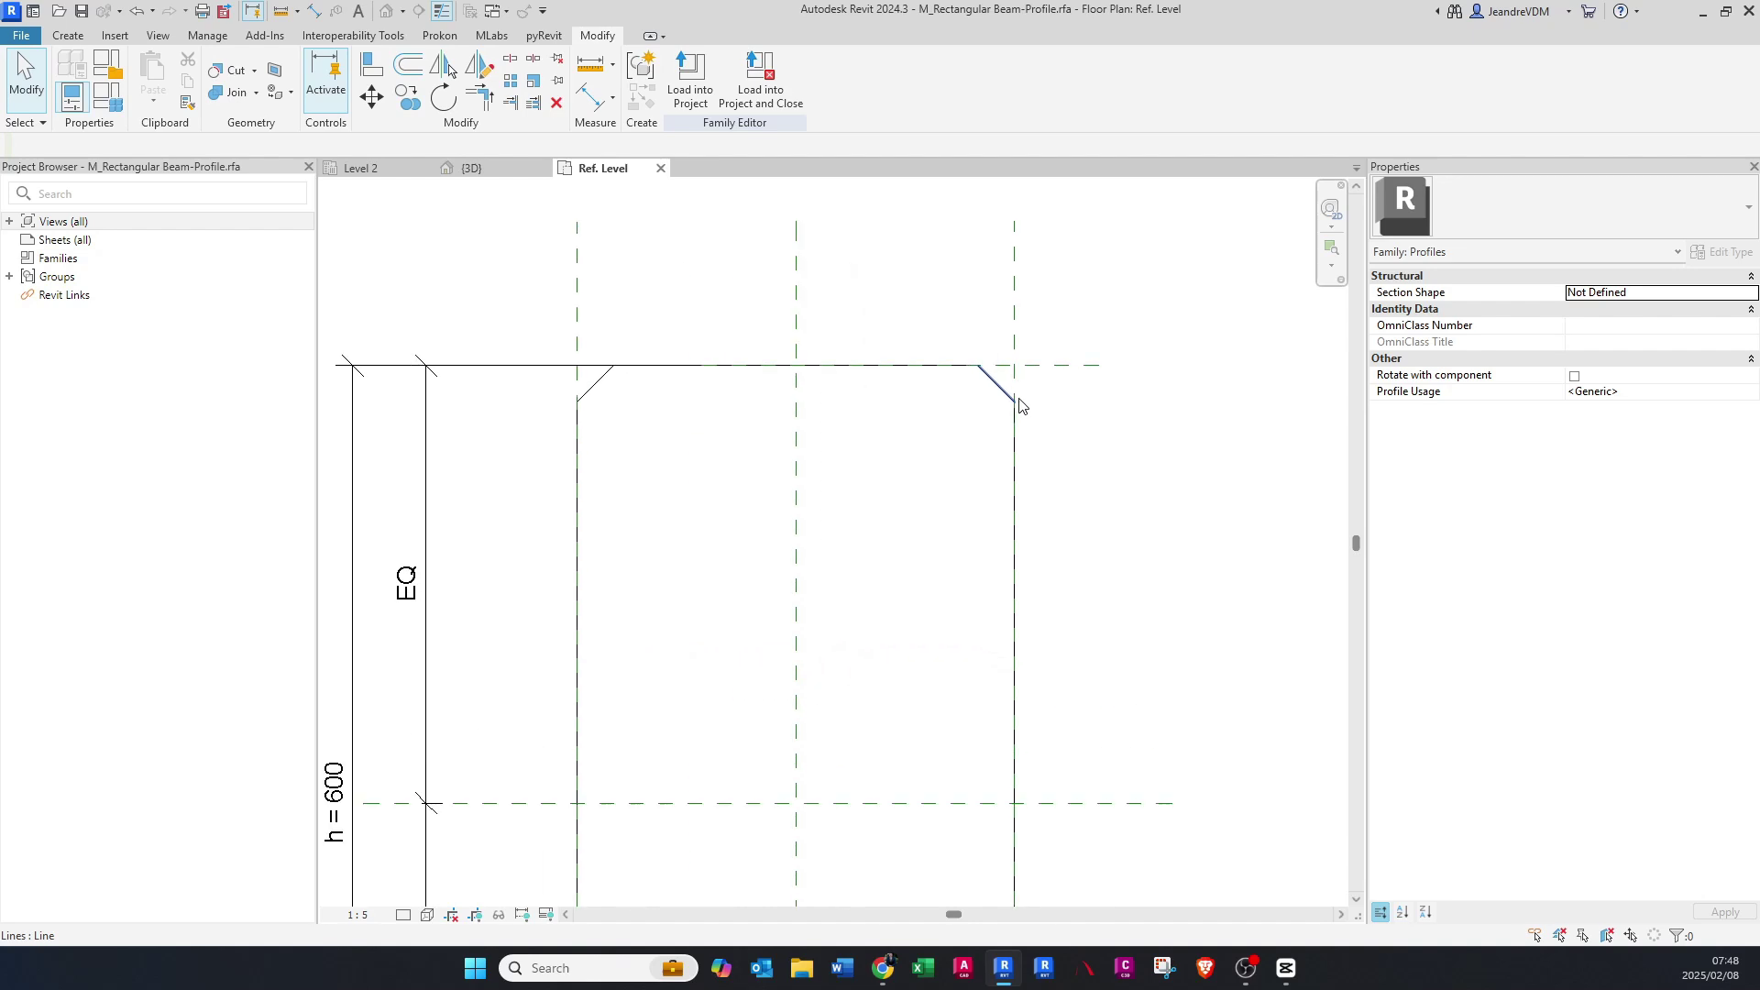
scroll(1017, 408, "down", 1)
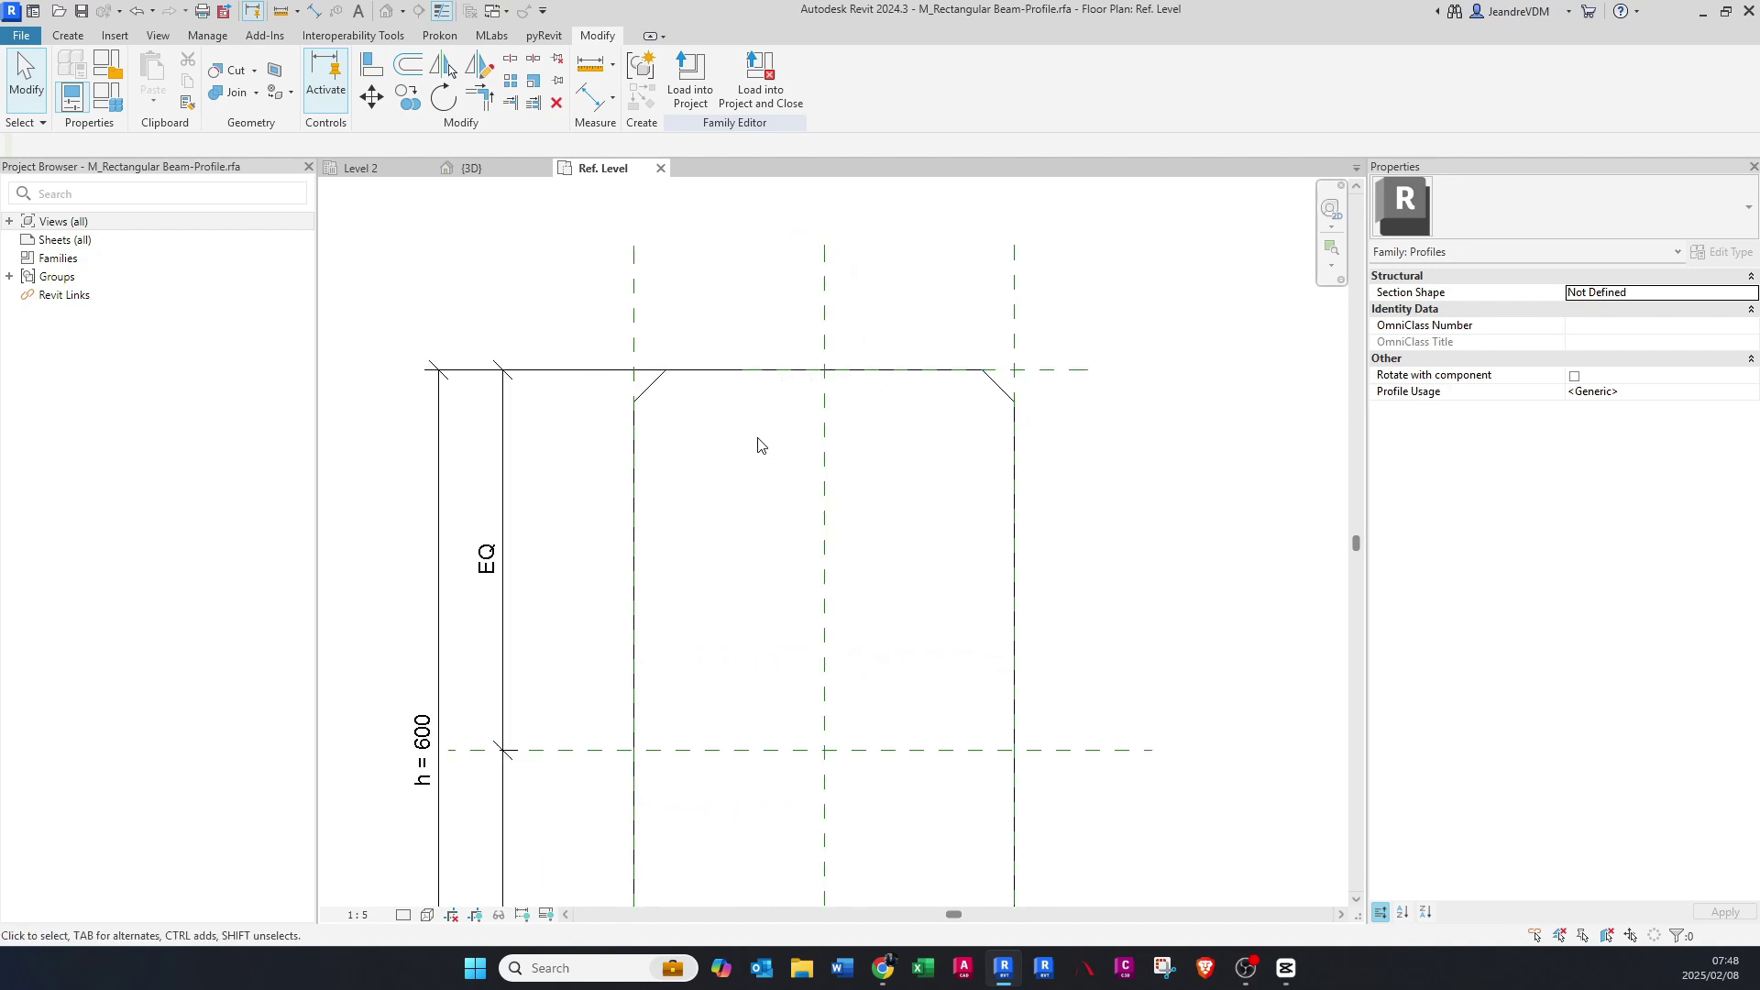
key("r")
key("p")
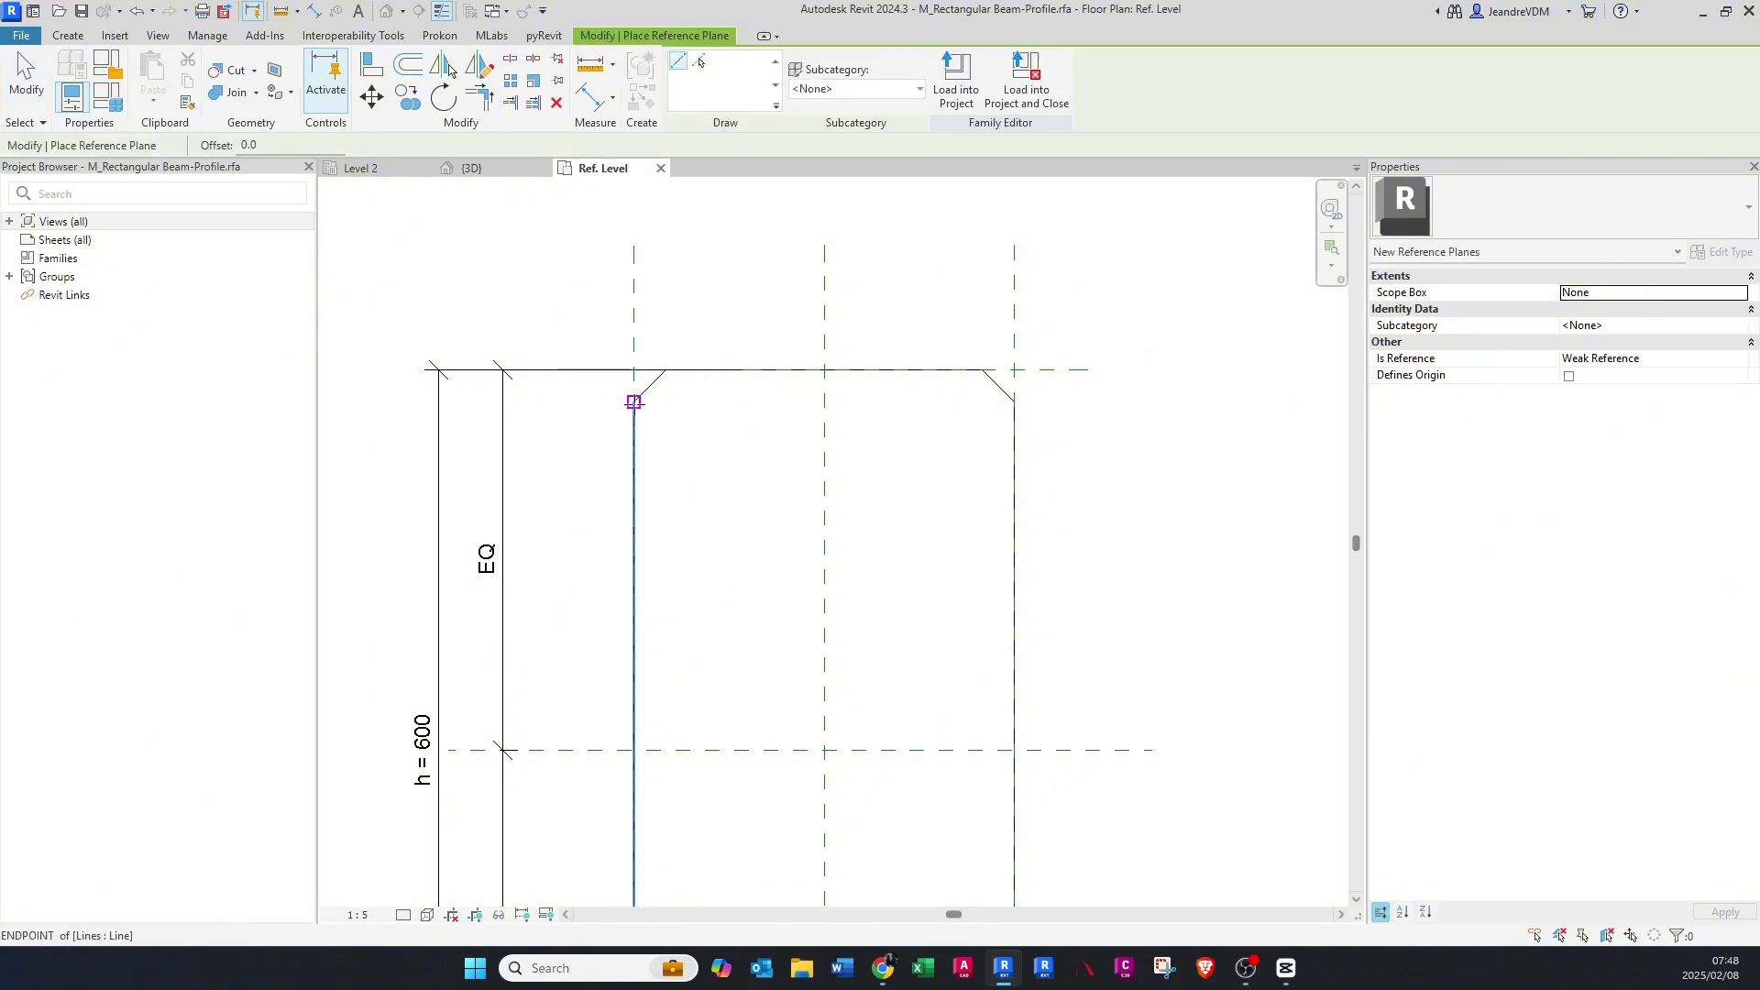
left_click(634, 402)
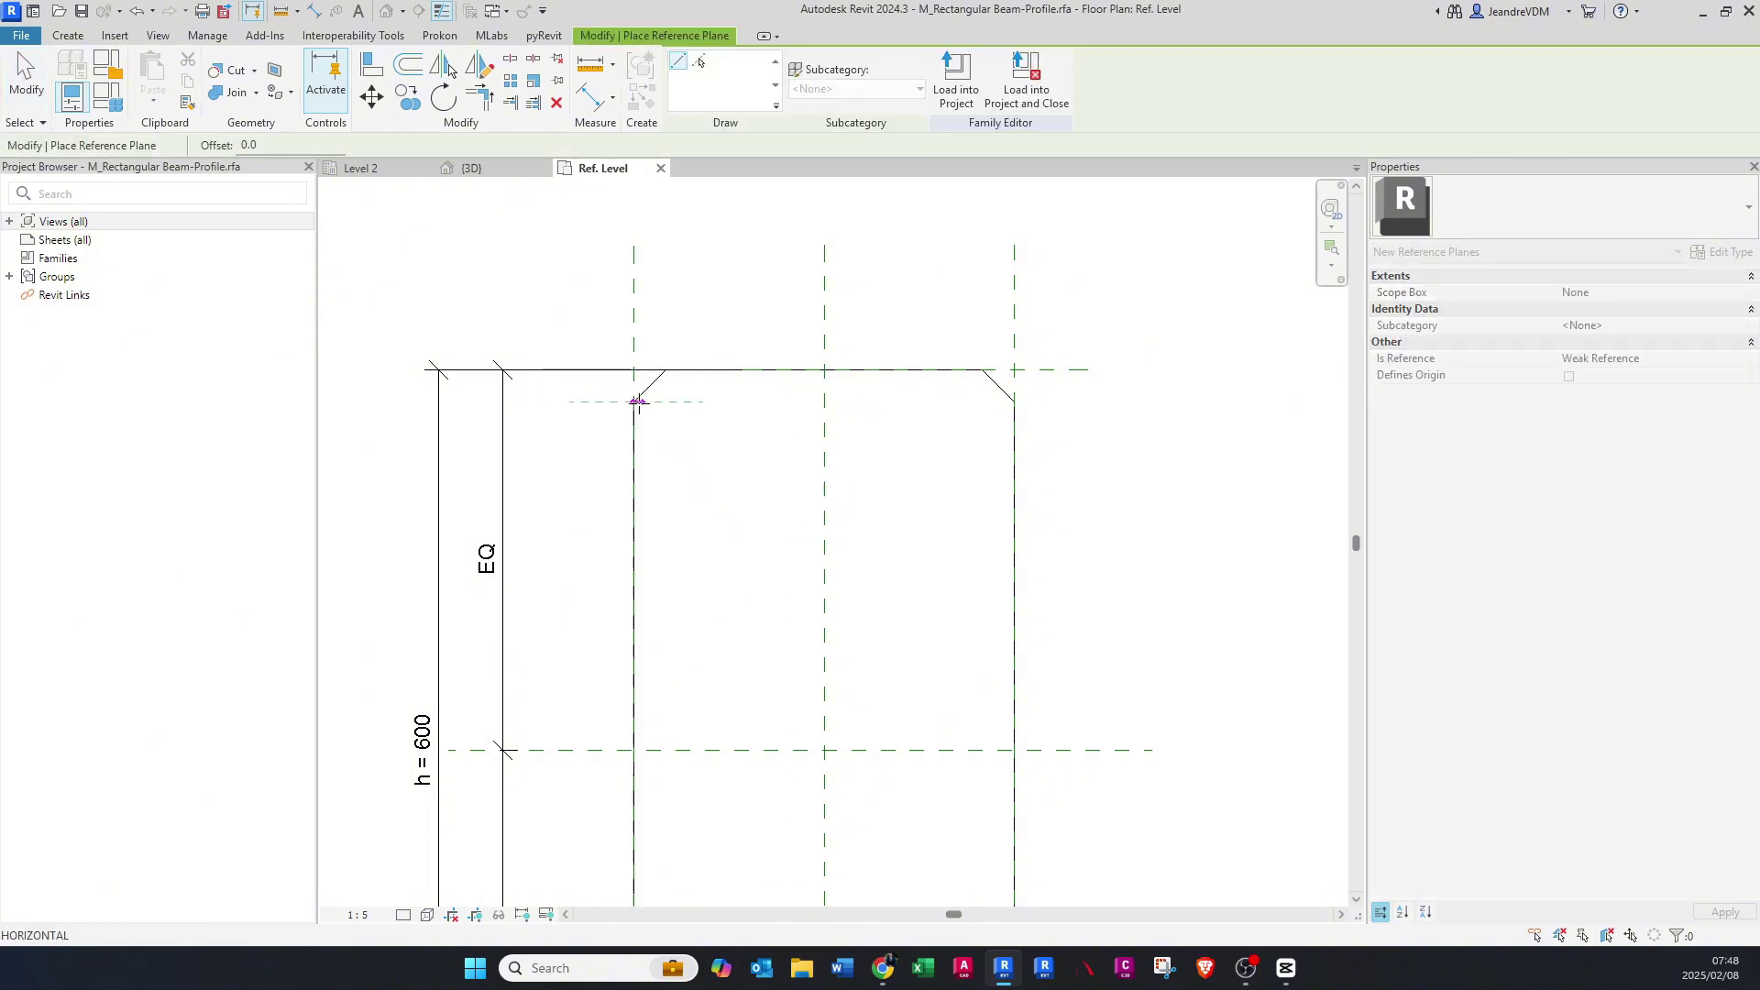
left_click(1111, 401)
key("Escape")
key("Escape")
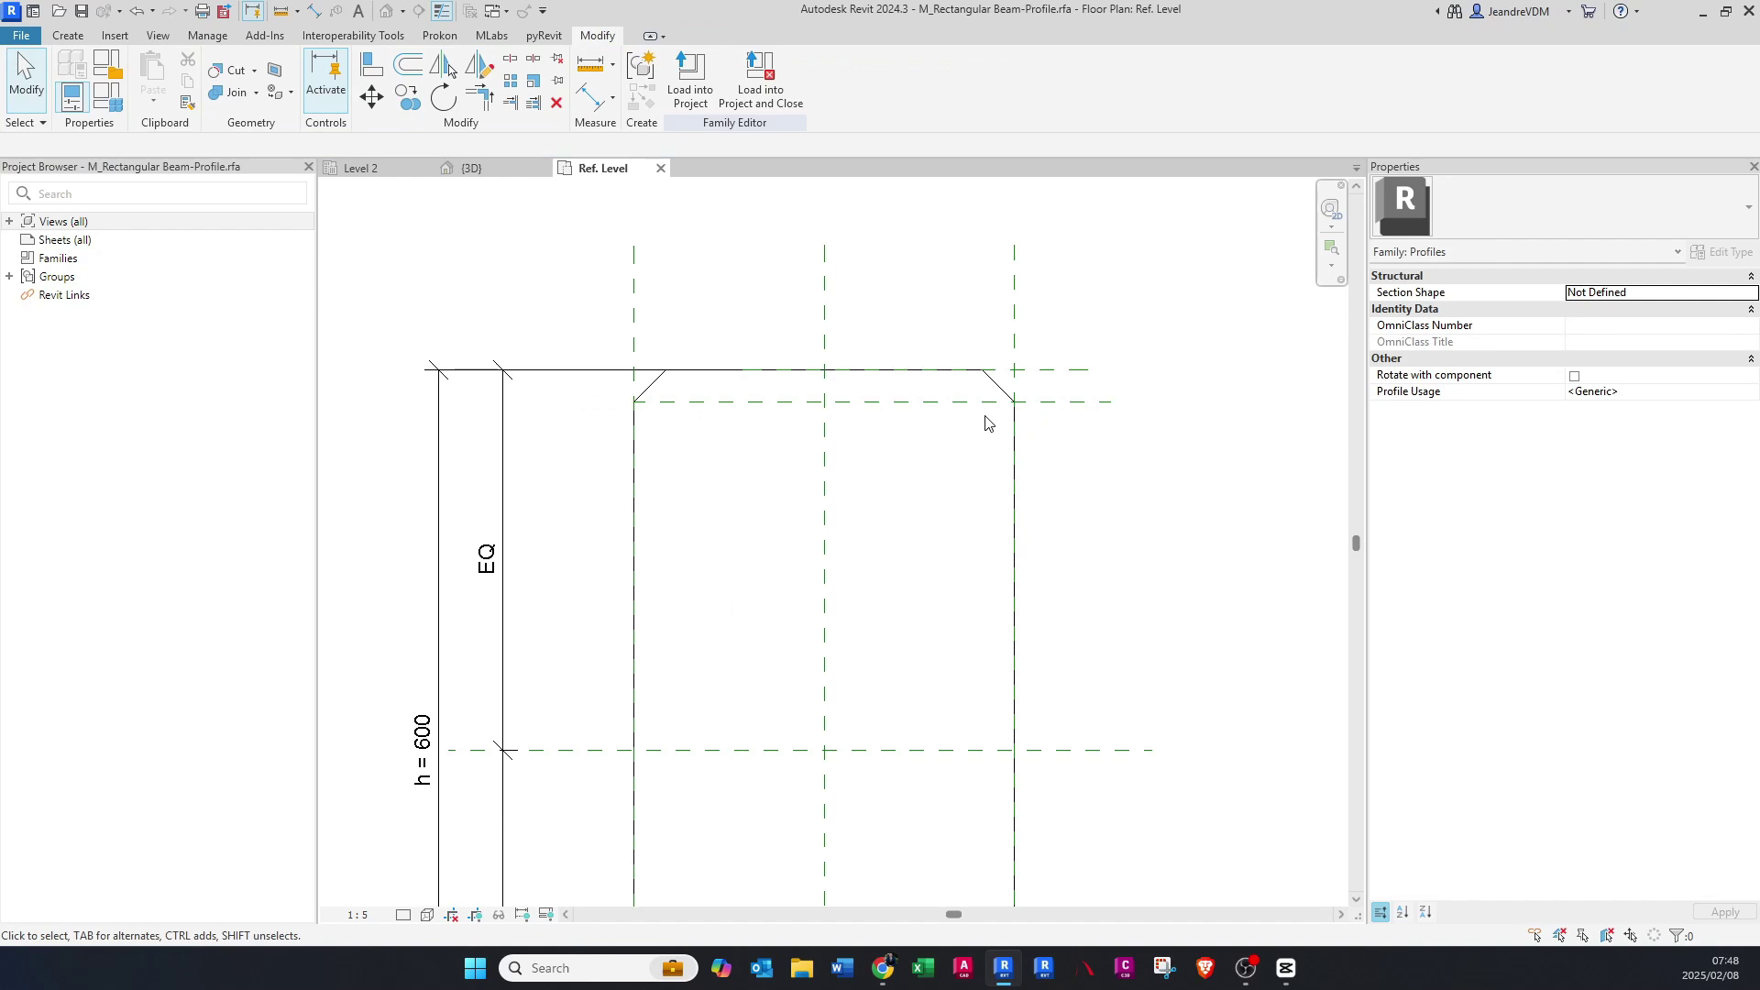
- Align the lower endpoints of both chamfer lines to the new horizontal reference plane with Lock enabled
middle_click_drag(987, 426, 991, 431)
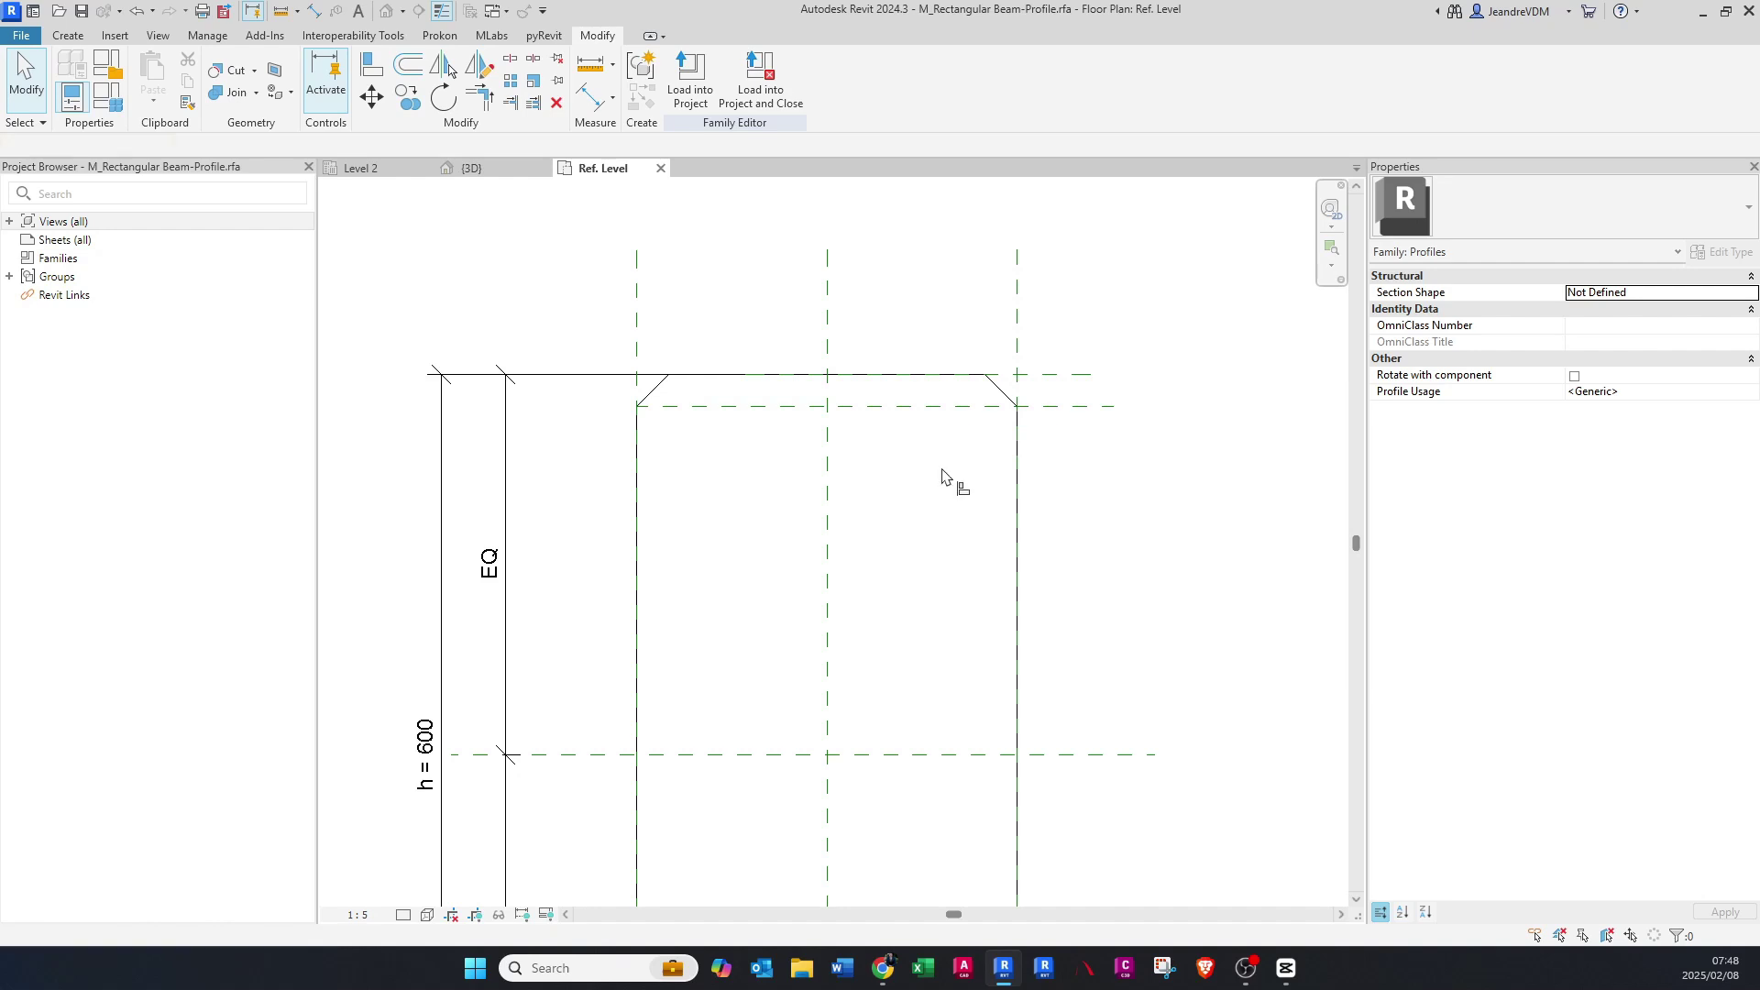
key("a")
key("l")
left_click(689, 95)
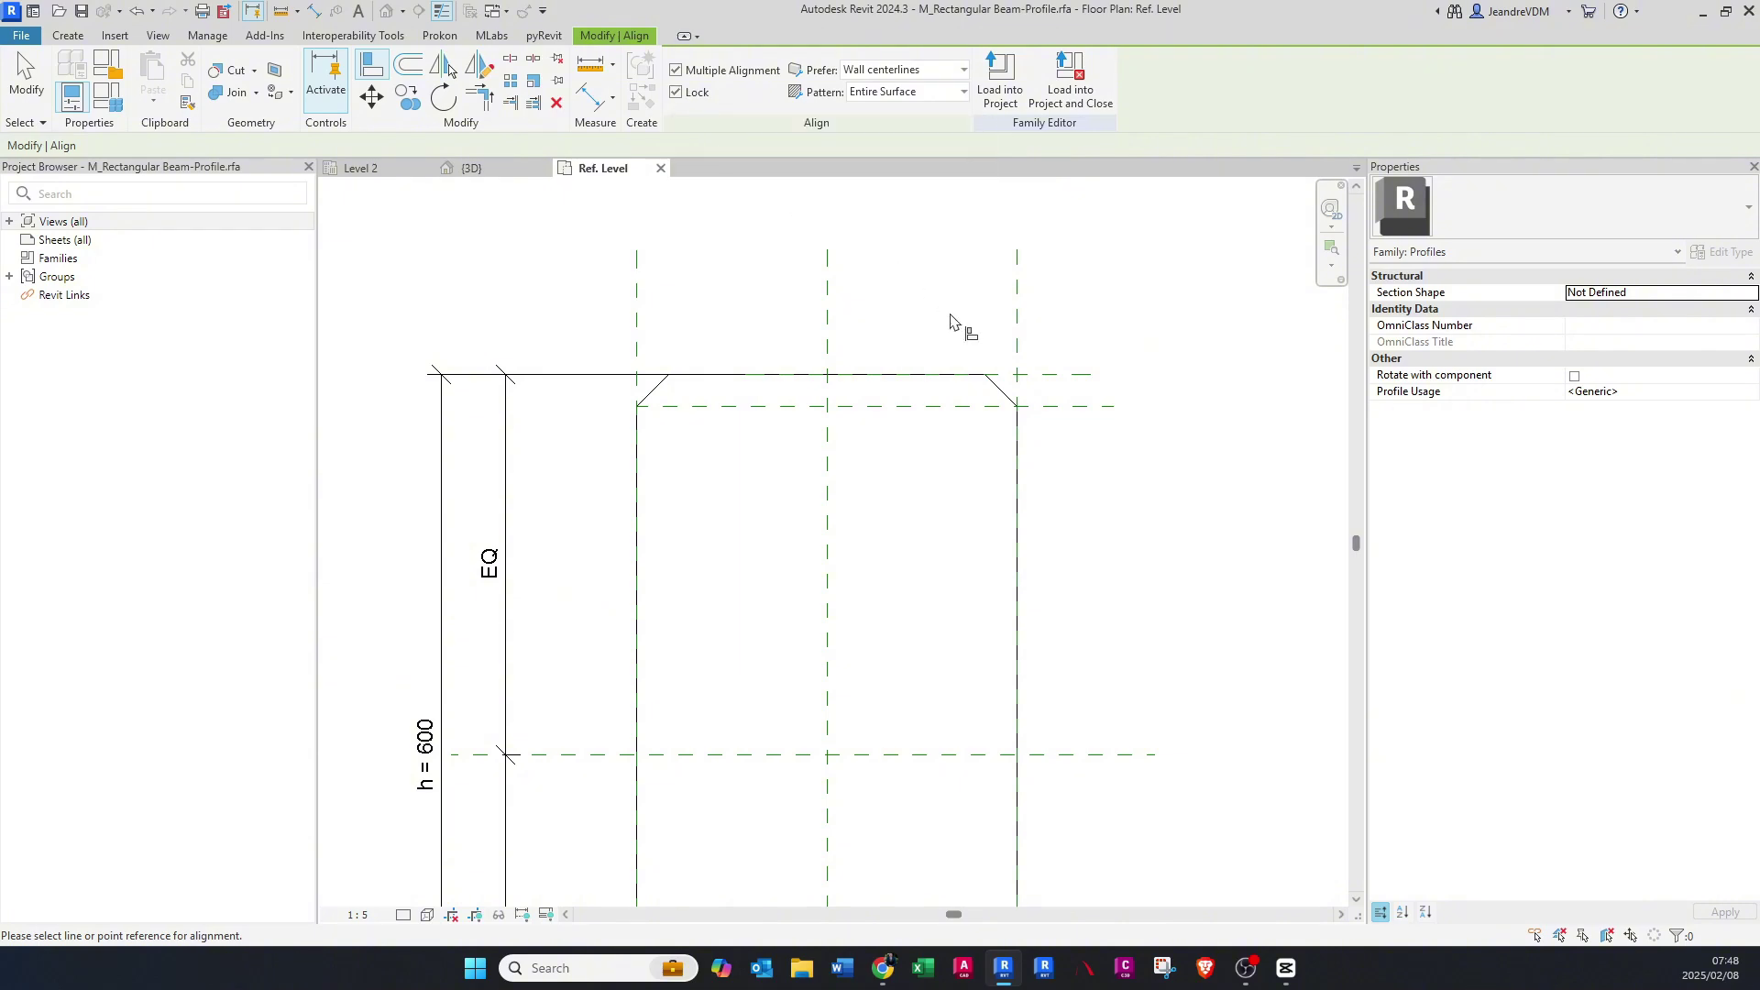
scroll(948, 330, "up", 2)
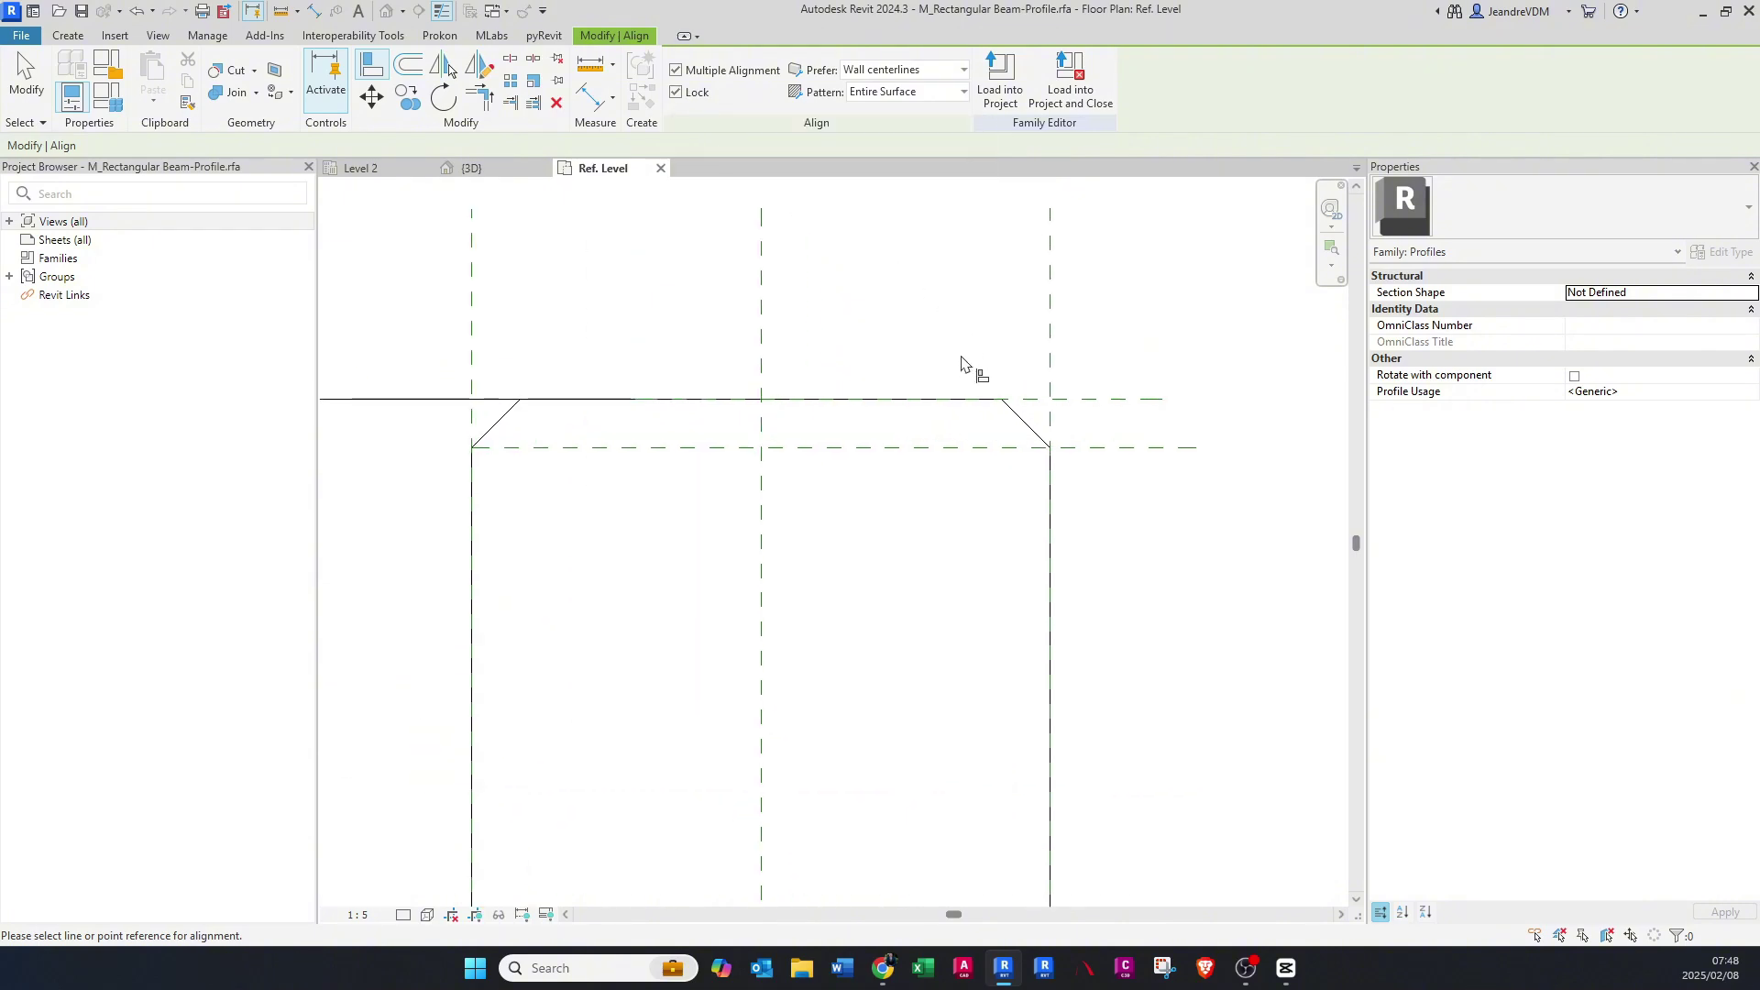
left_click(1078, 457)
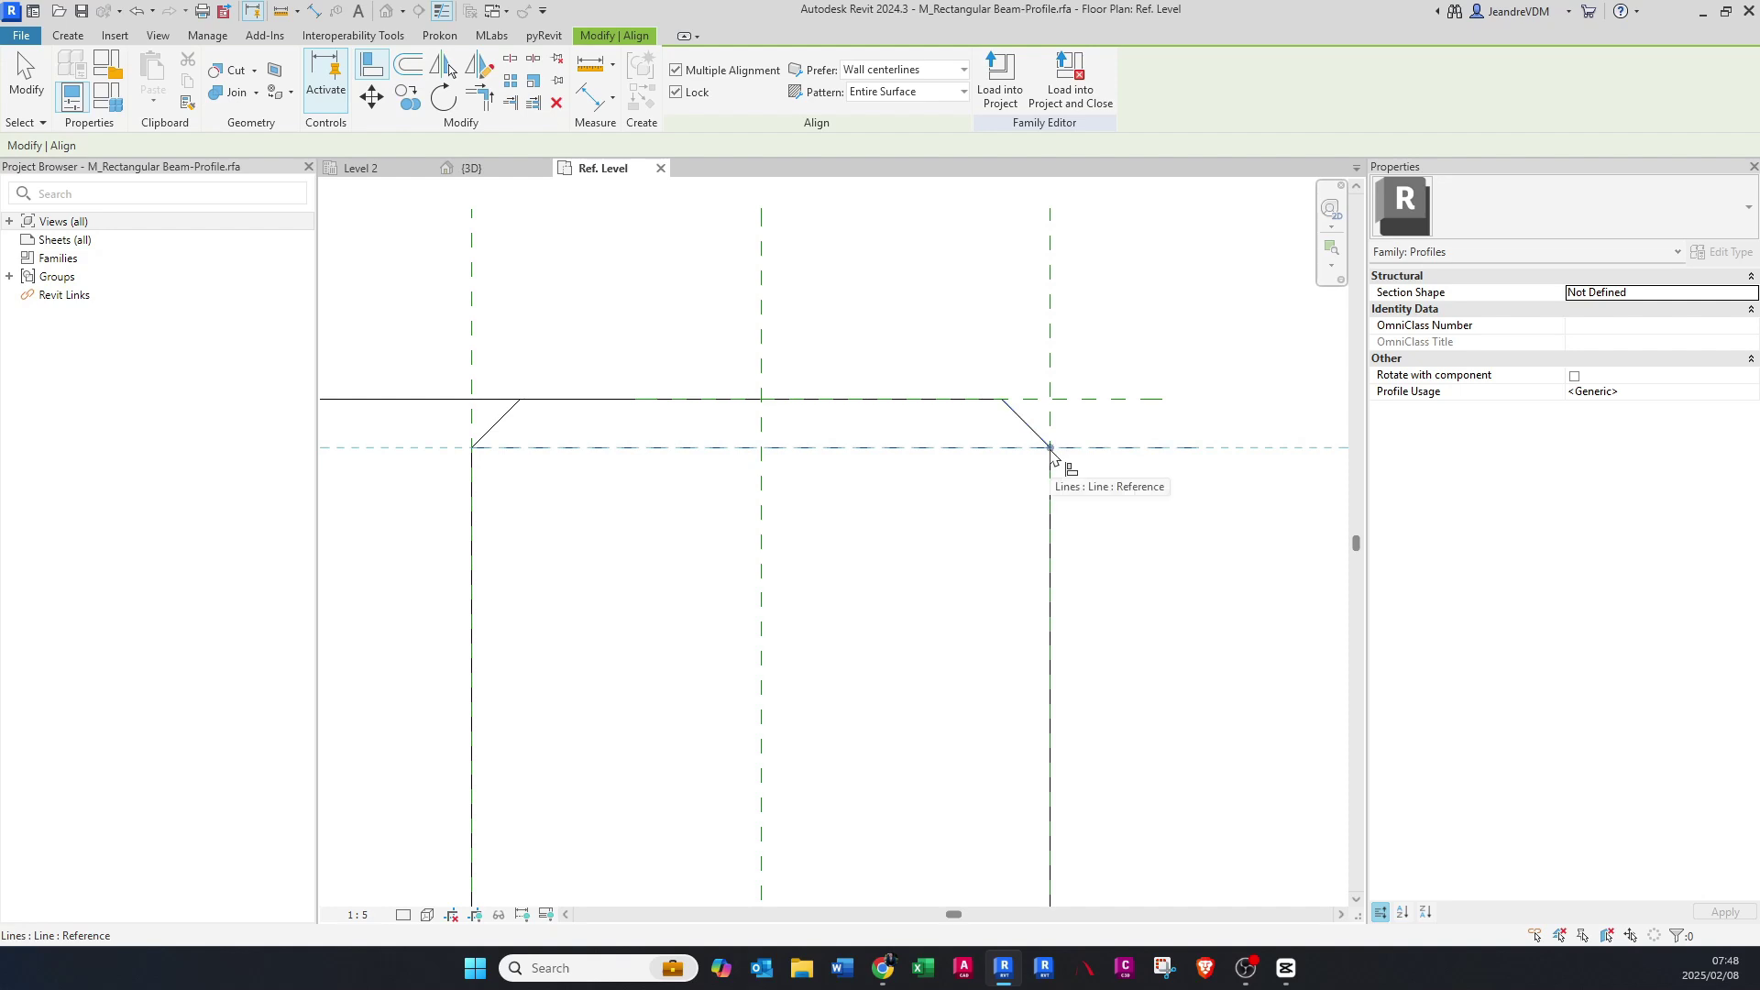
left_click(1051, 449)
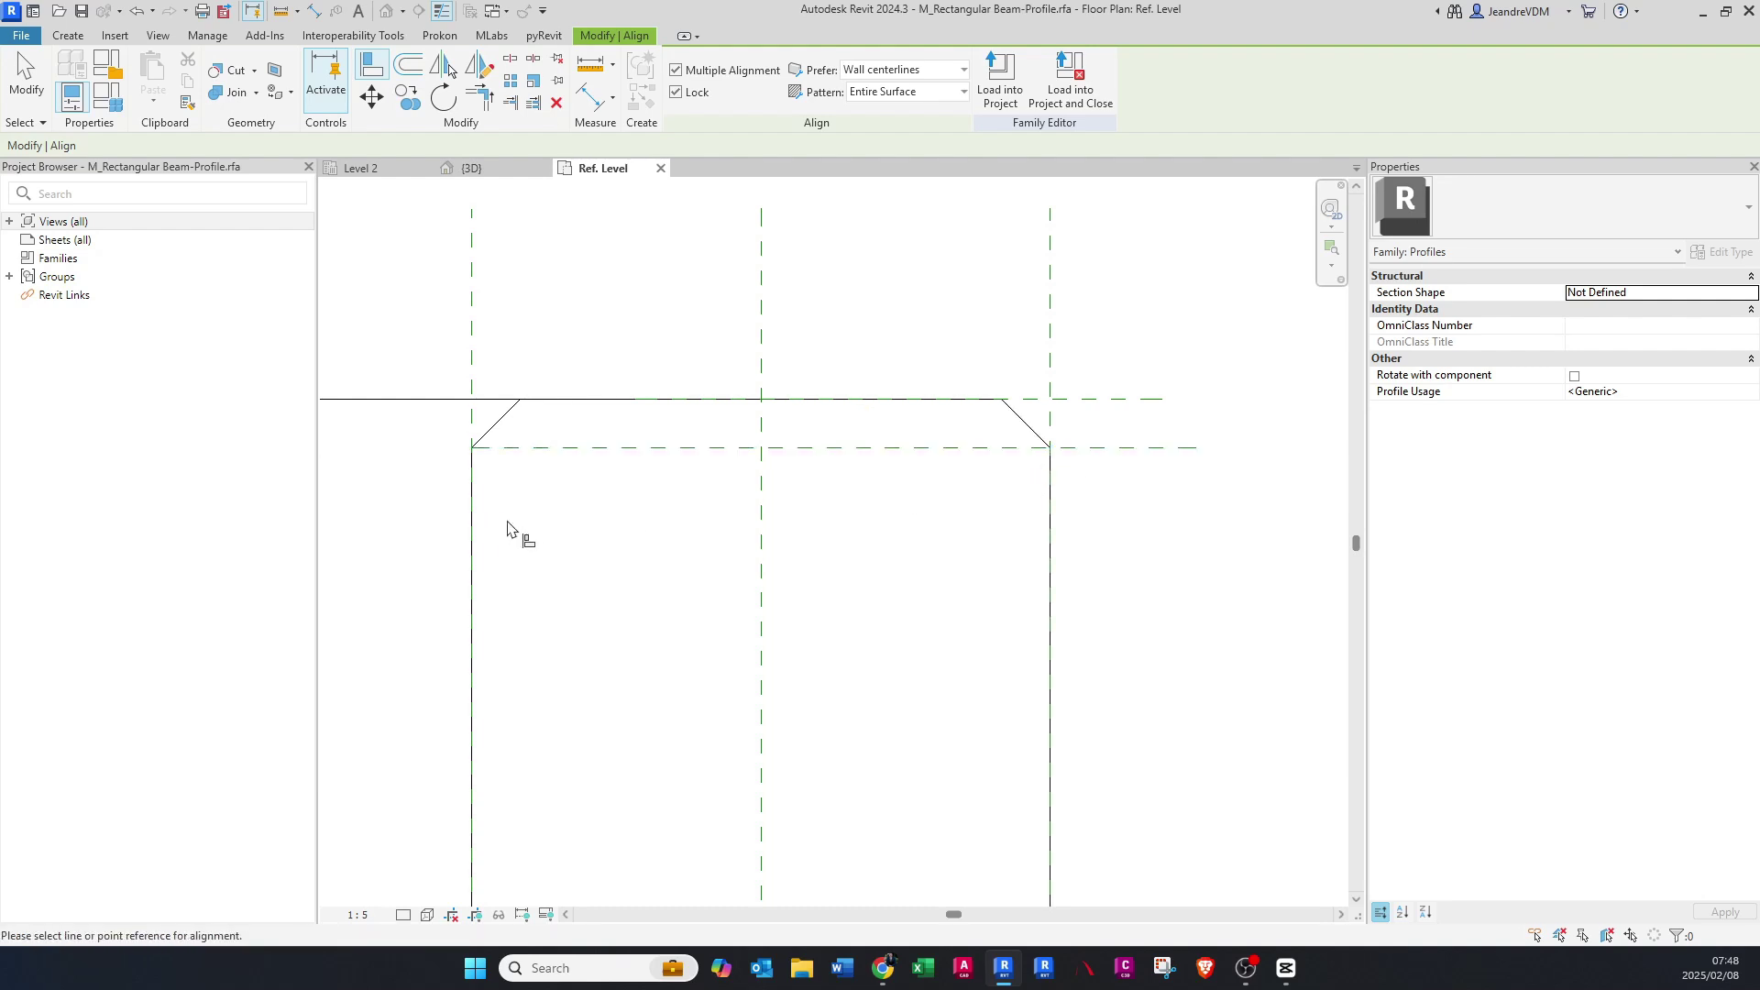
left_click(519, 449)
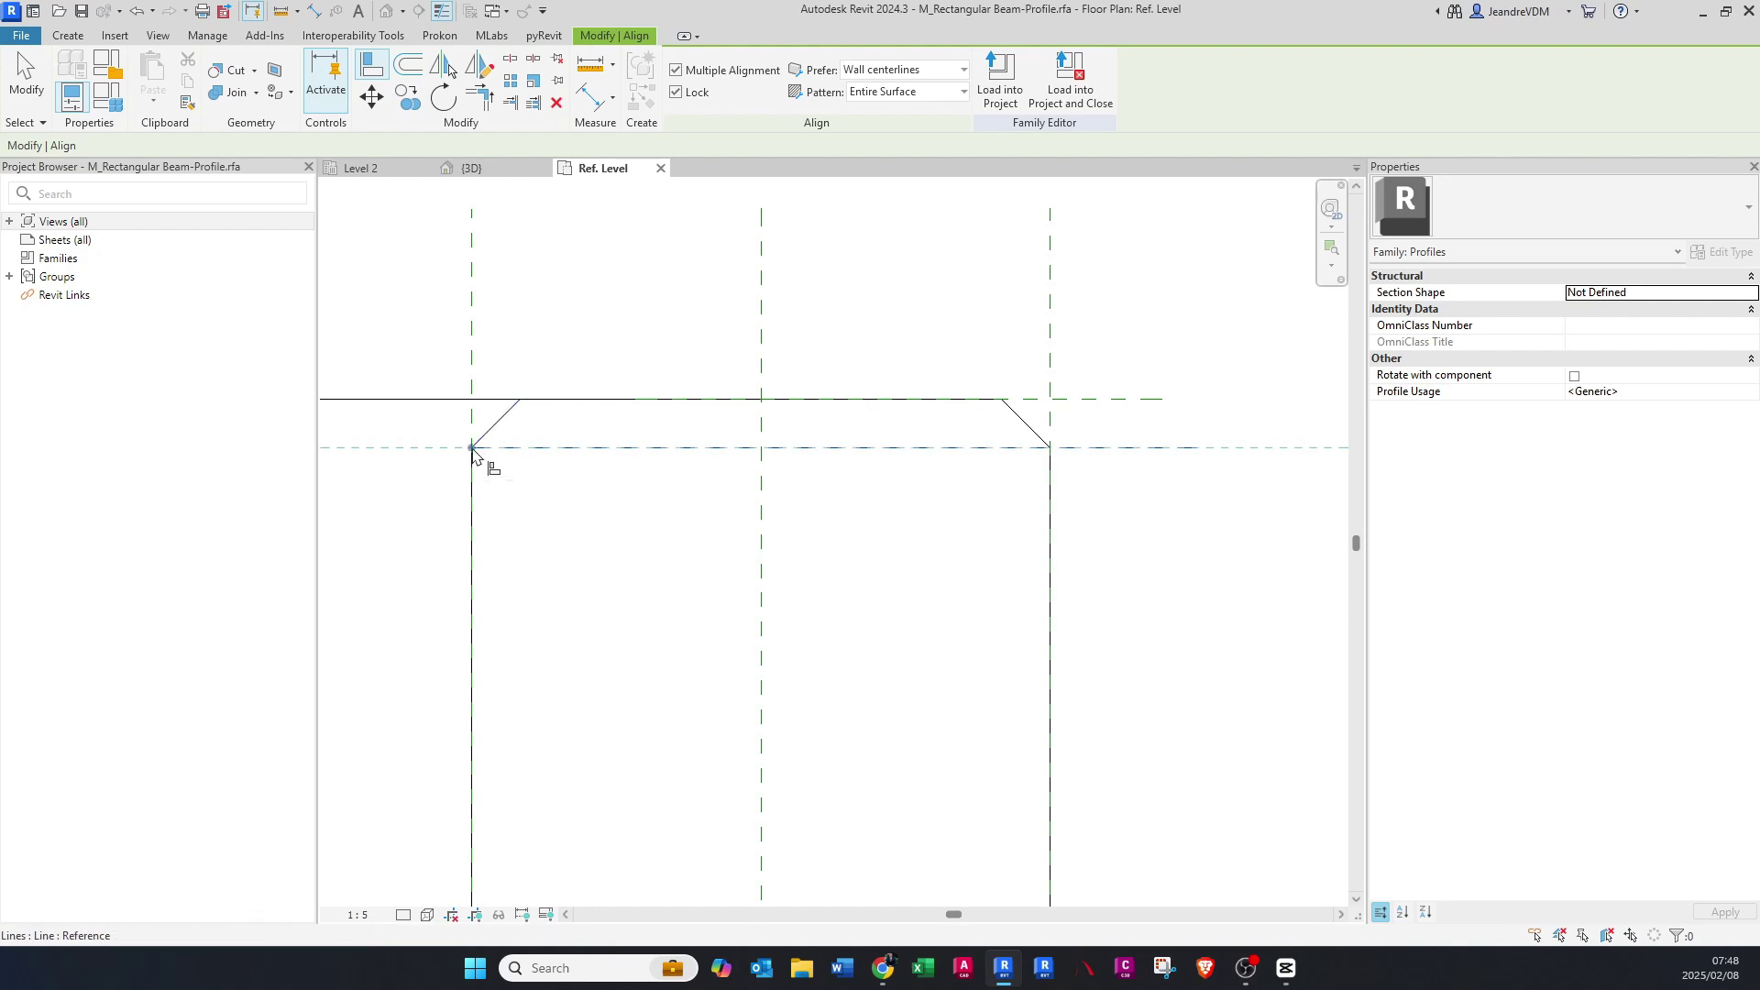
key("Escape")
key("Escape")
scroll(703, 499, "down", 3)
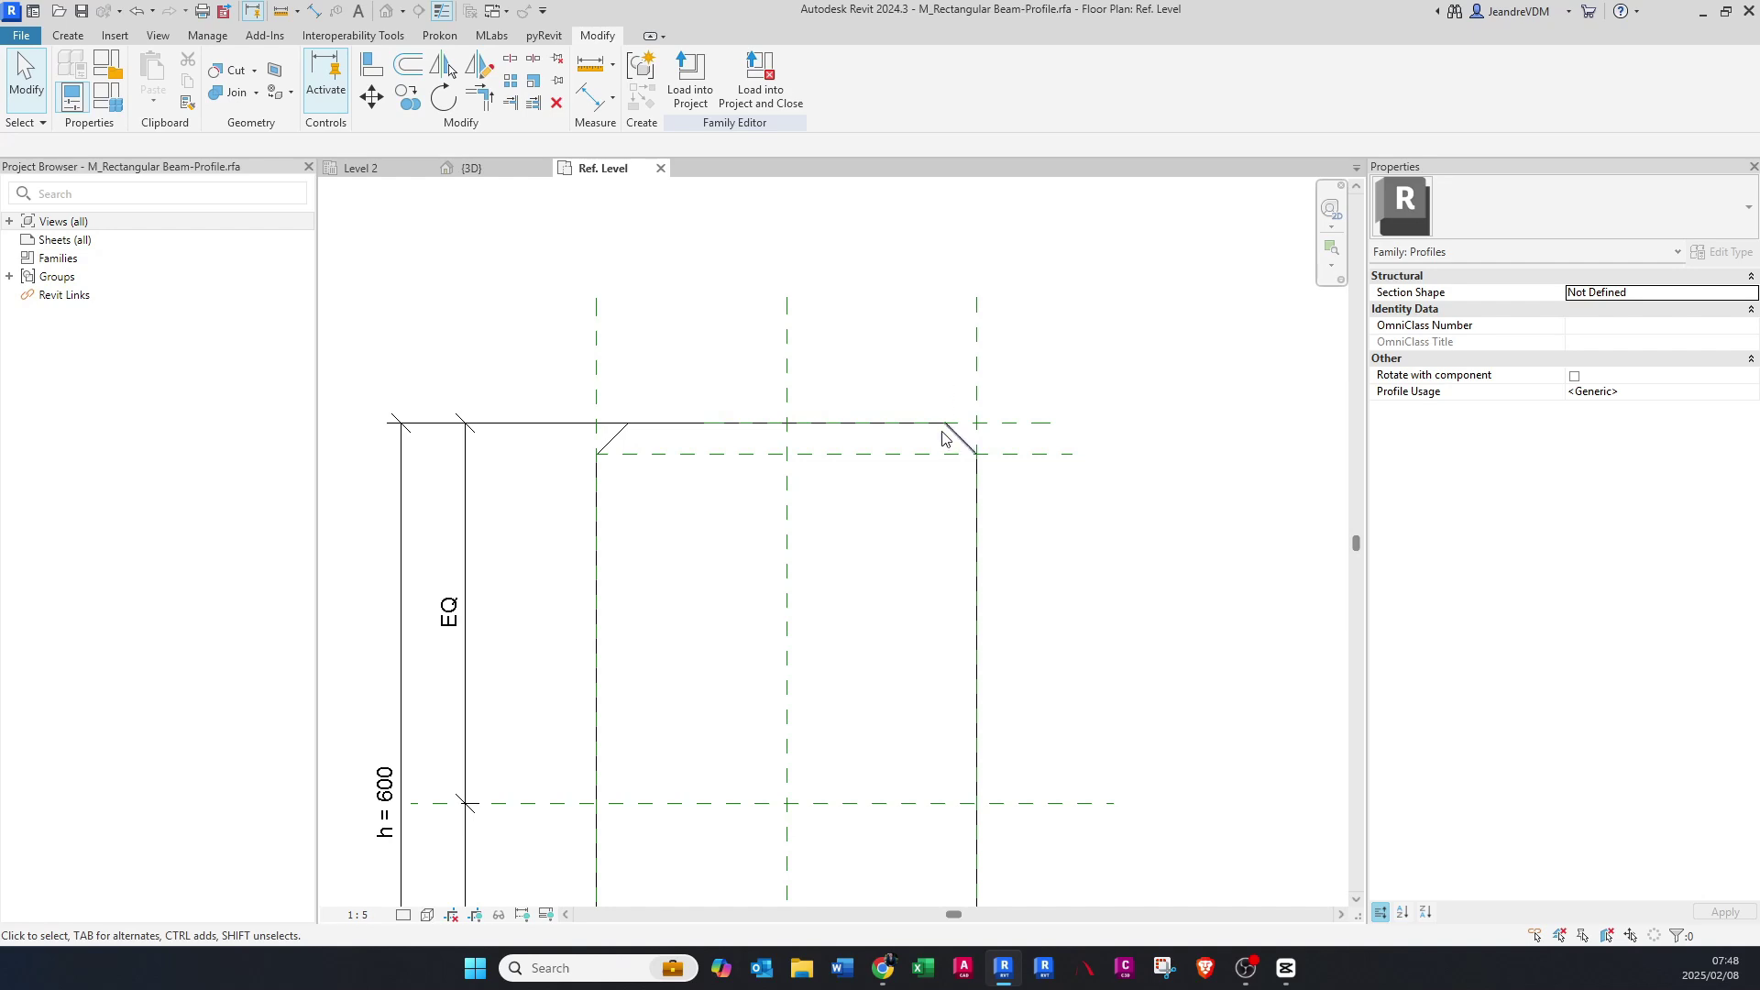
- Copy the right side's vertical reference plane to the upper end of each chamfer with Multiple enabled
left_click(976, 403)
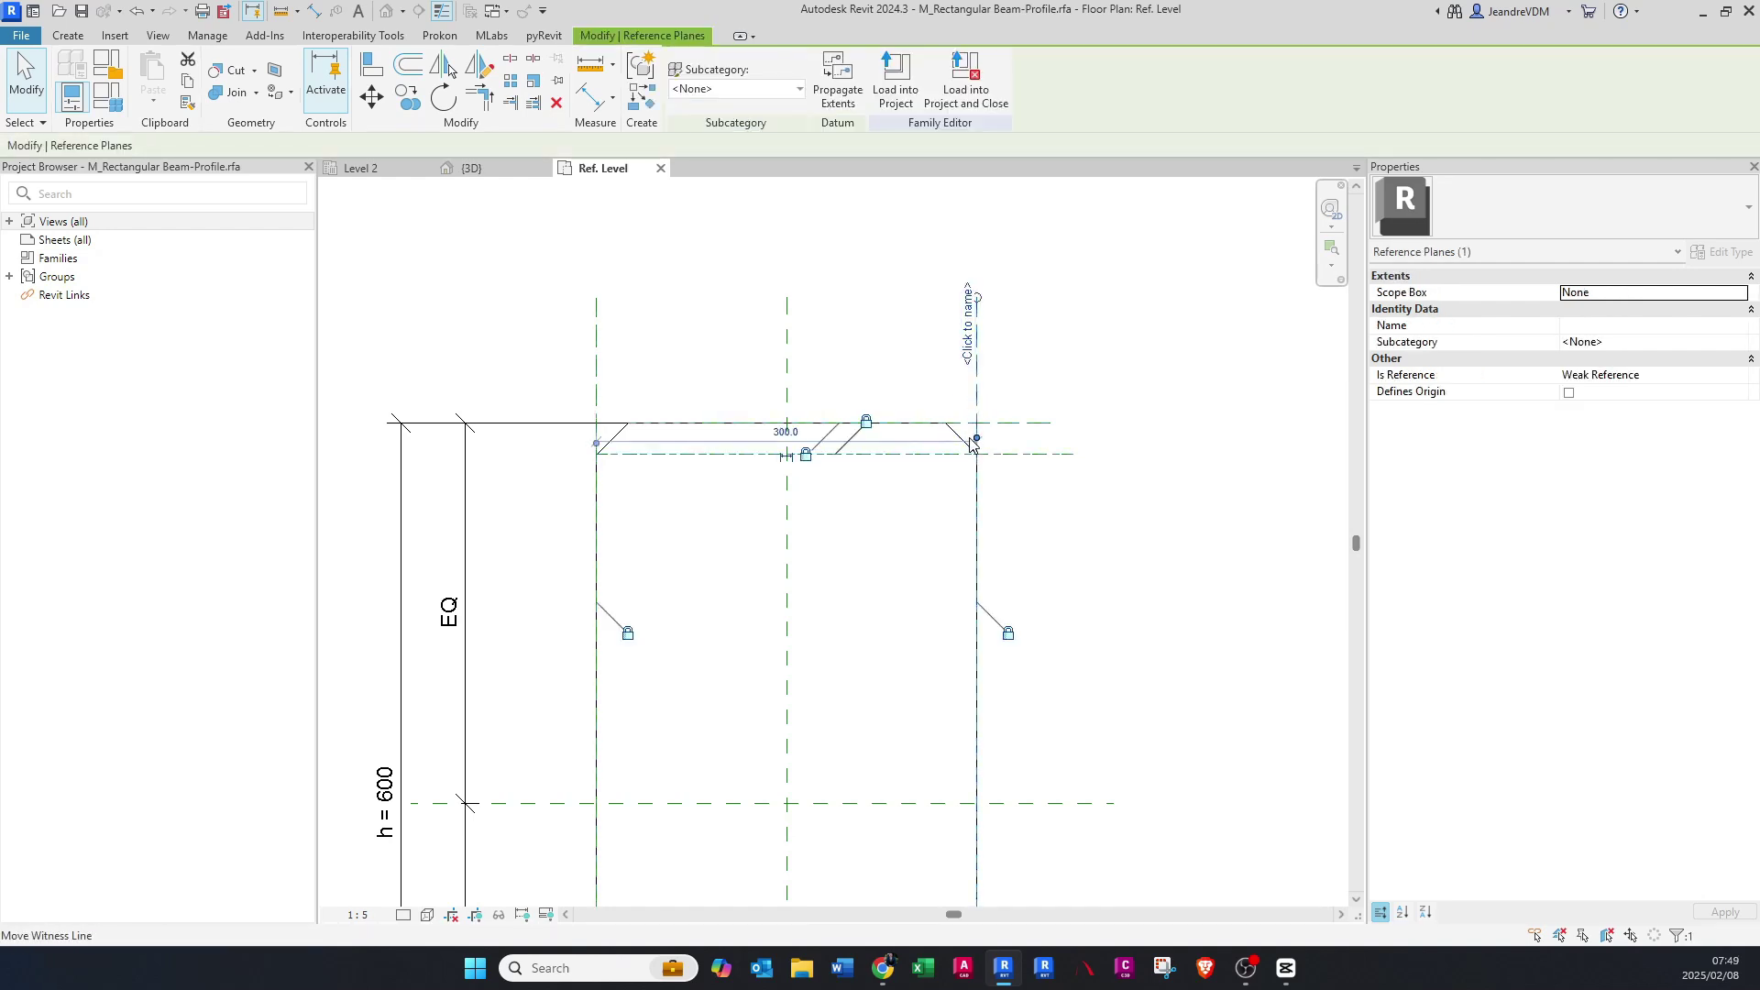
scroll(971, 448, "up", 1)
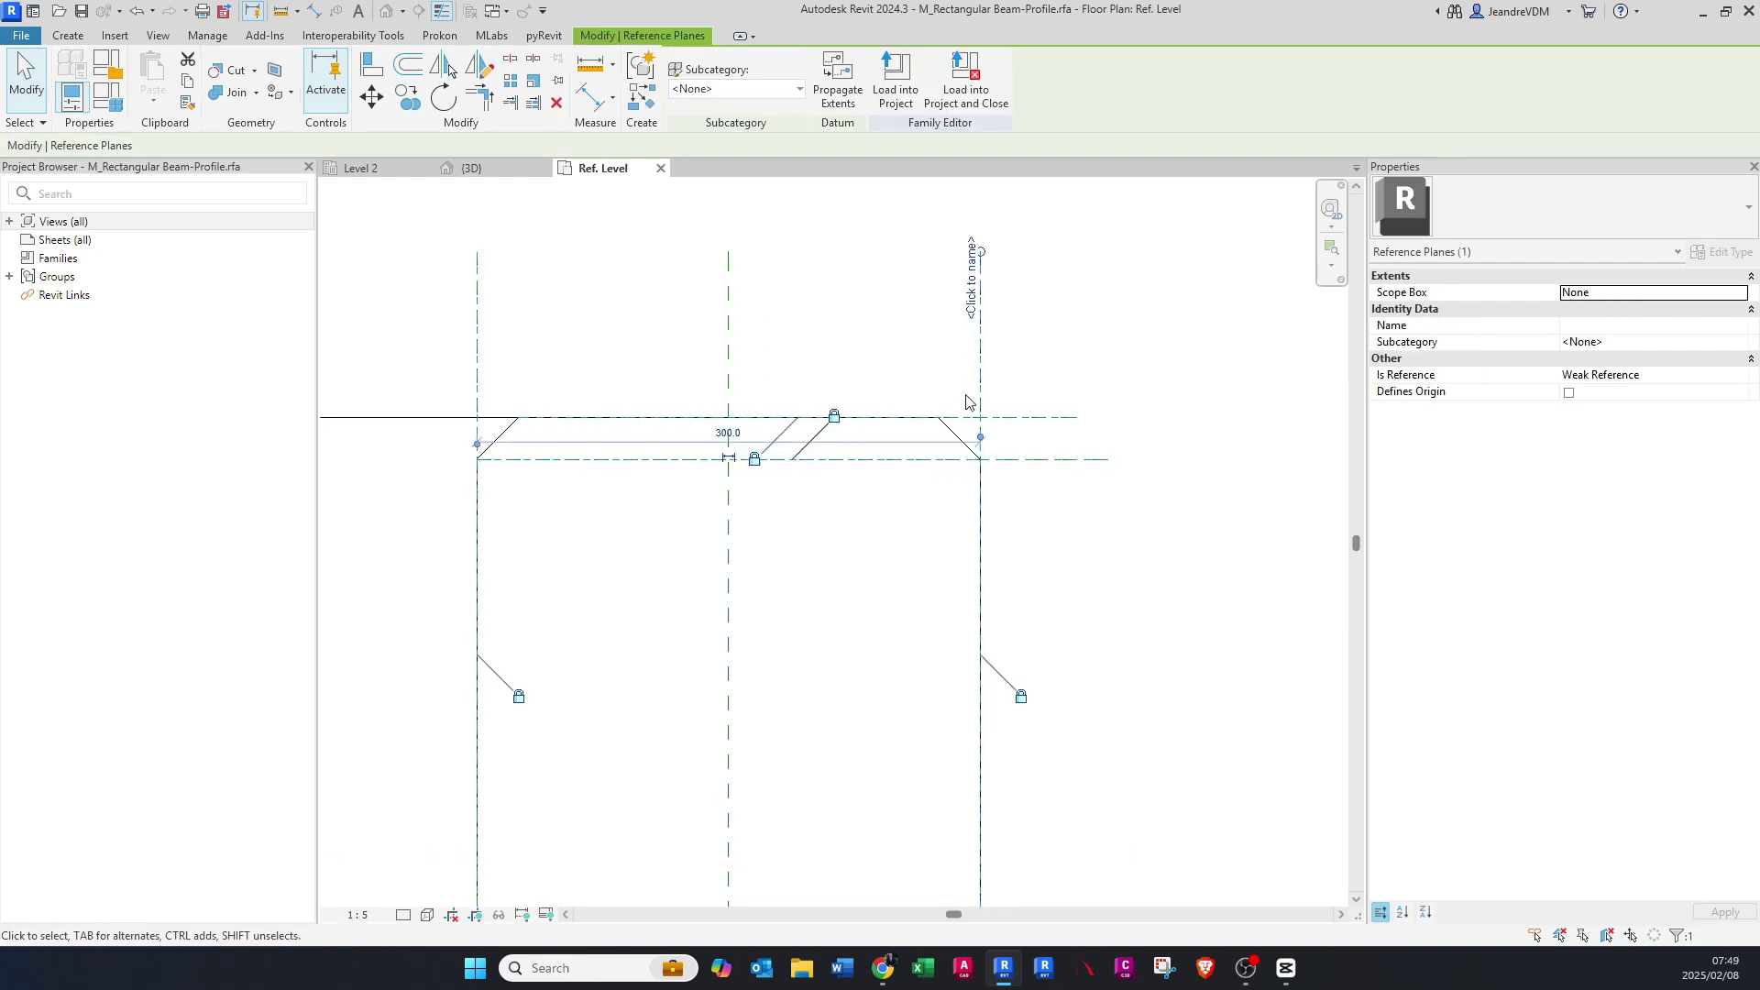
key("c")
key("o")
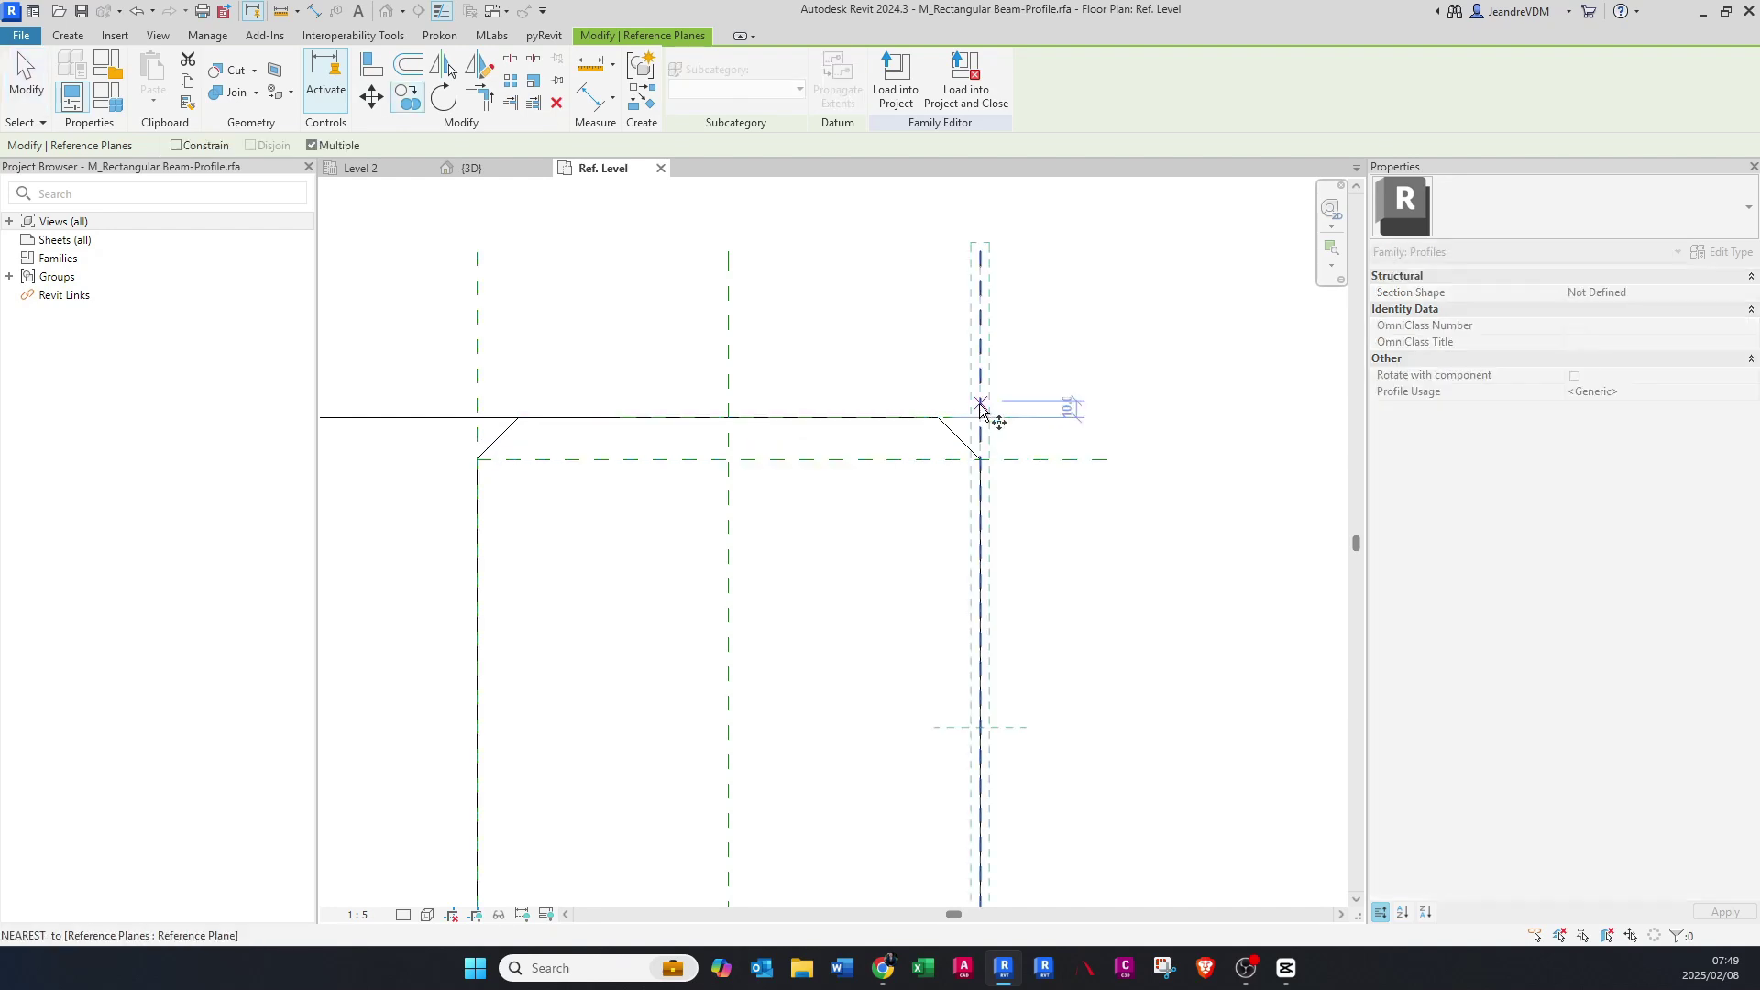
left_click(951, 418)
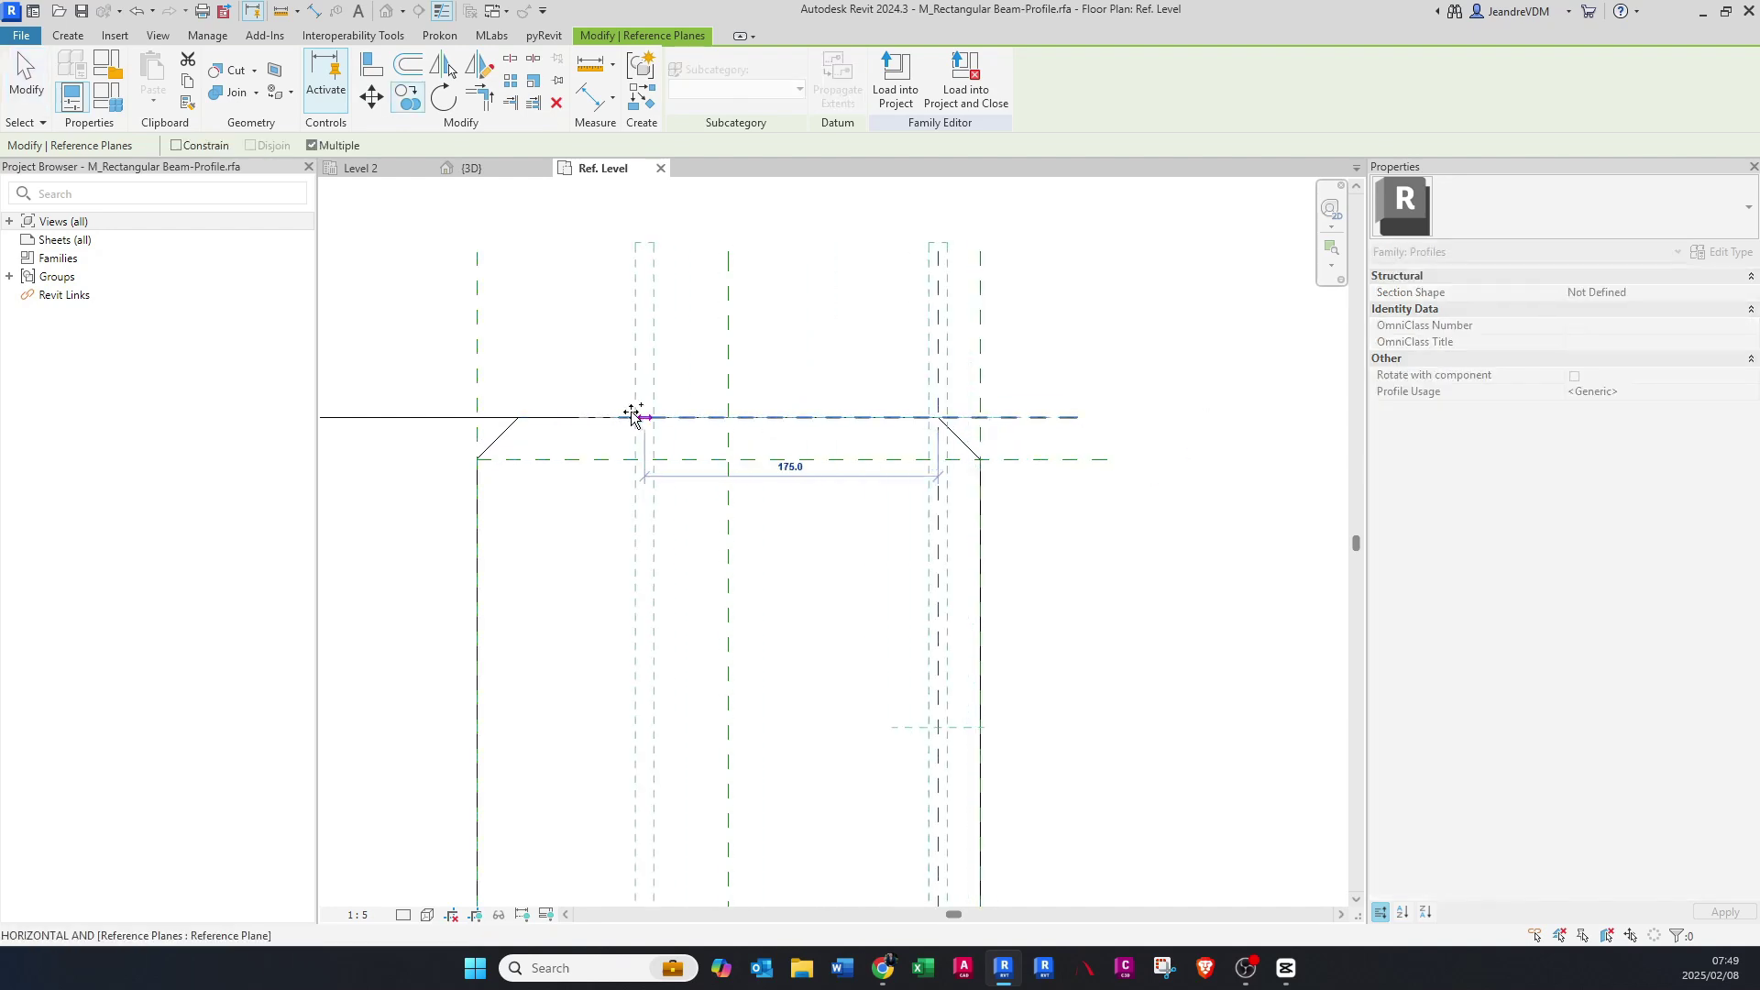
key("Escape")
key("Escape")
middle_click_drag(562, 483, 648, 483)
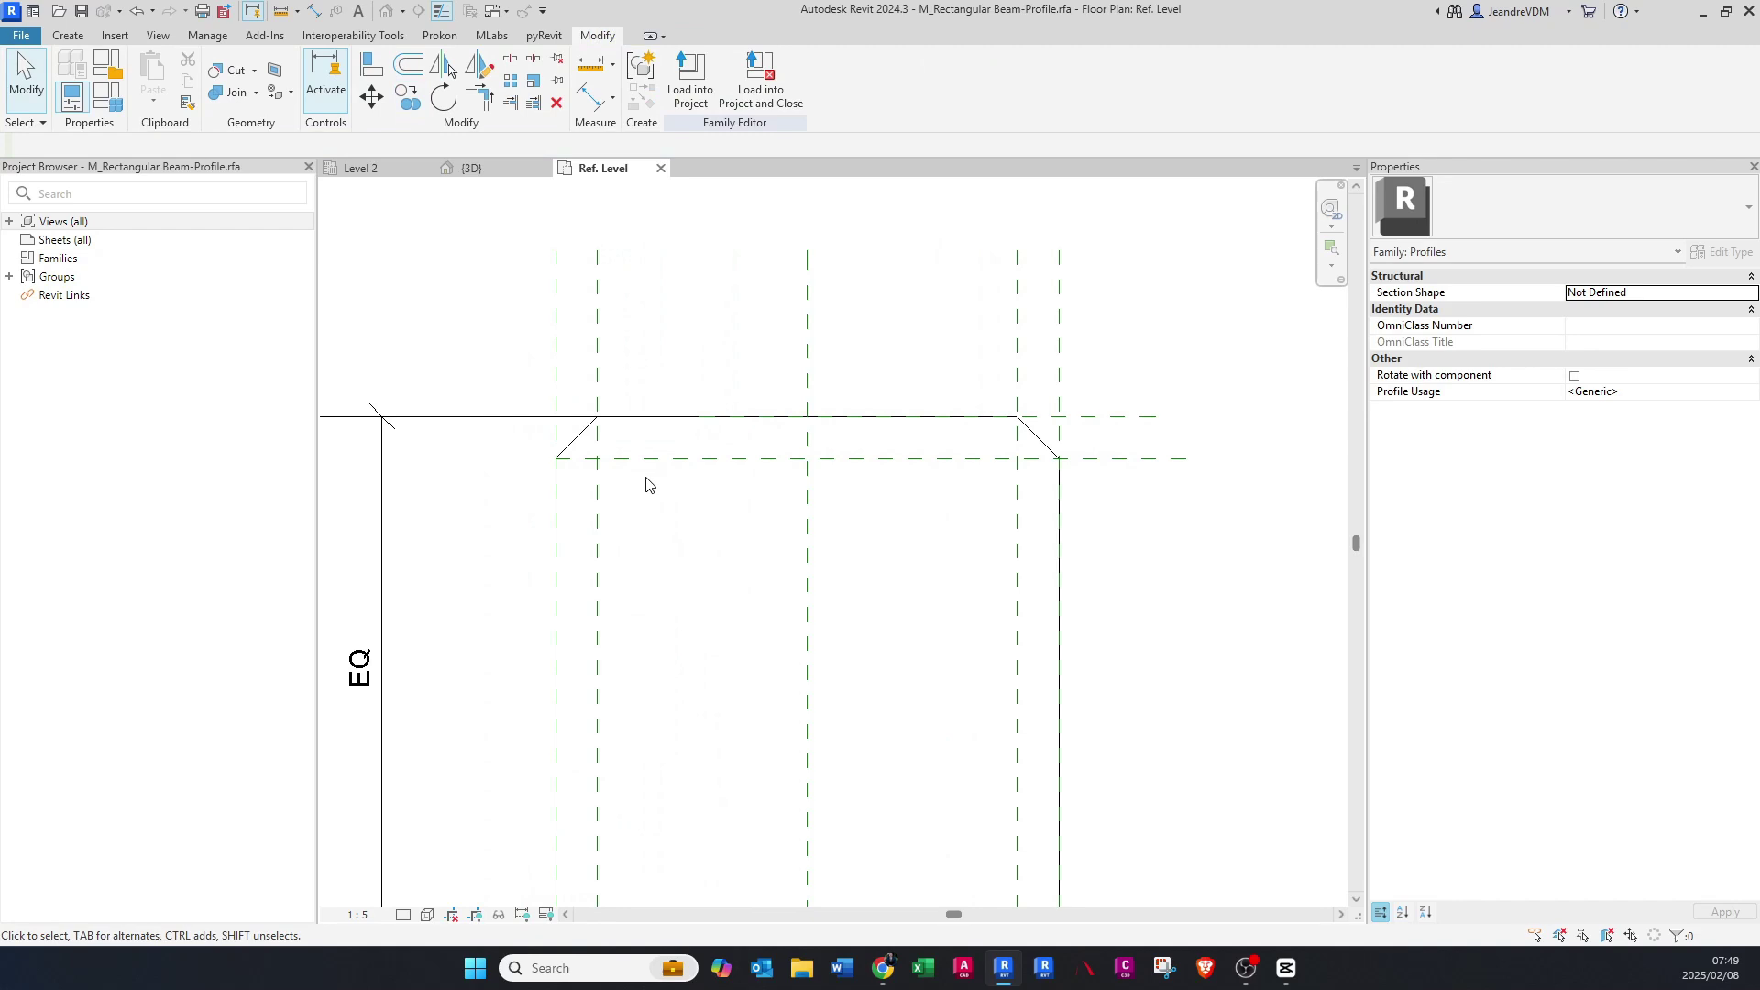
- Align and lock the upper endpoints of both chamfer lines to the copied vertical reference planes
key("a")
key("l")
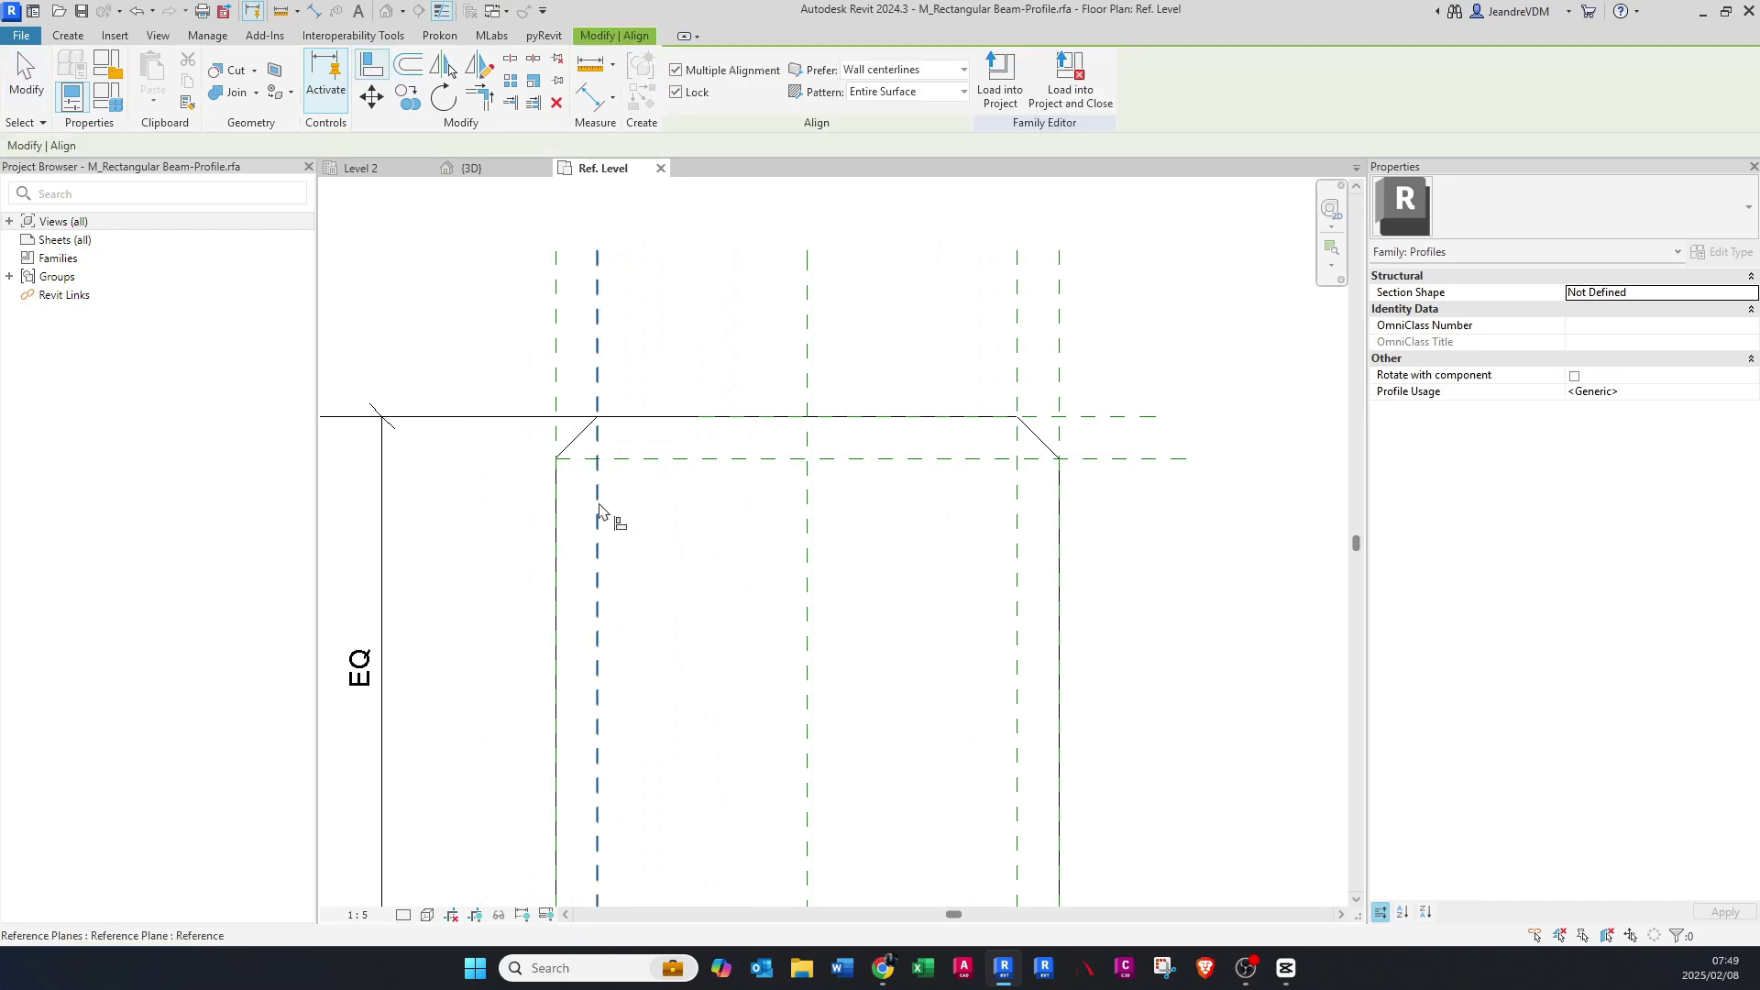
left_click(599, 510)
left_click(599, 423)
left_click(1020, 486)
left_click(1020, 426)
key("Escape")
key("Escape")
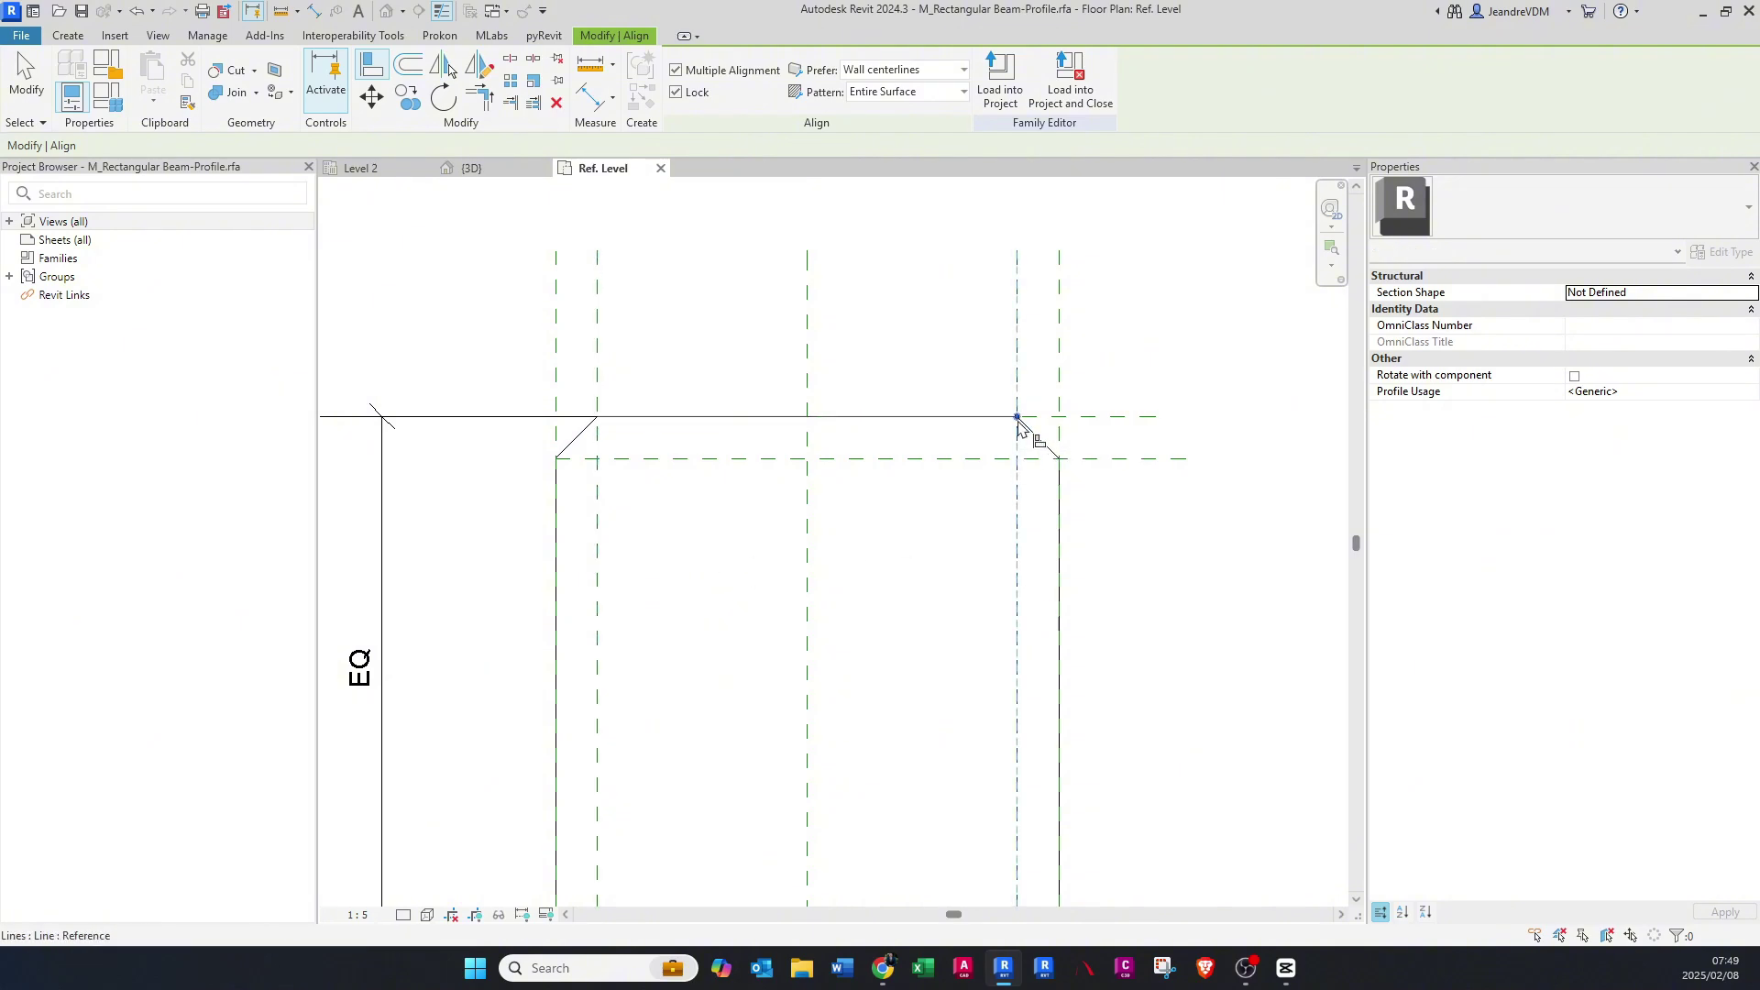
scroll(939, 456, "down", 2)
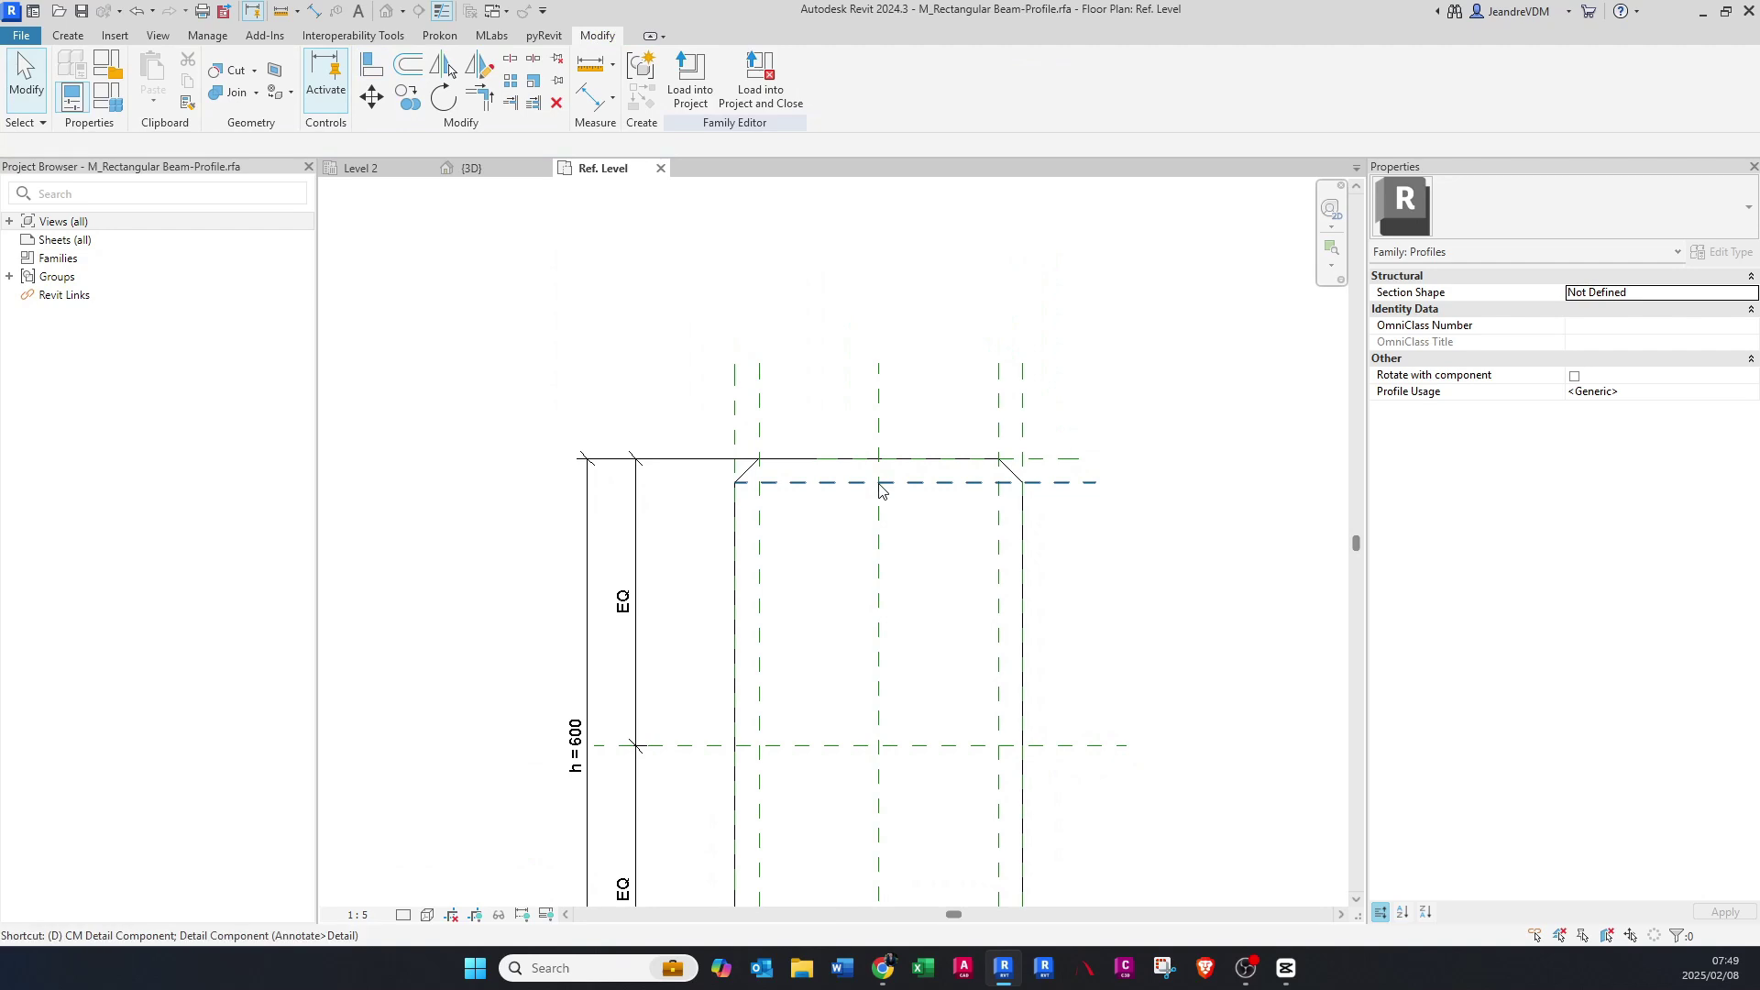
key("d")
key("i")
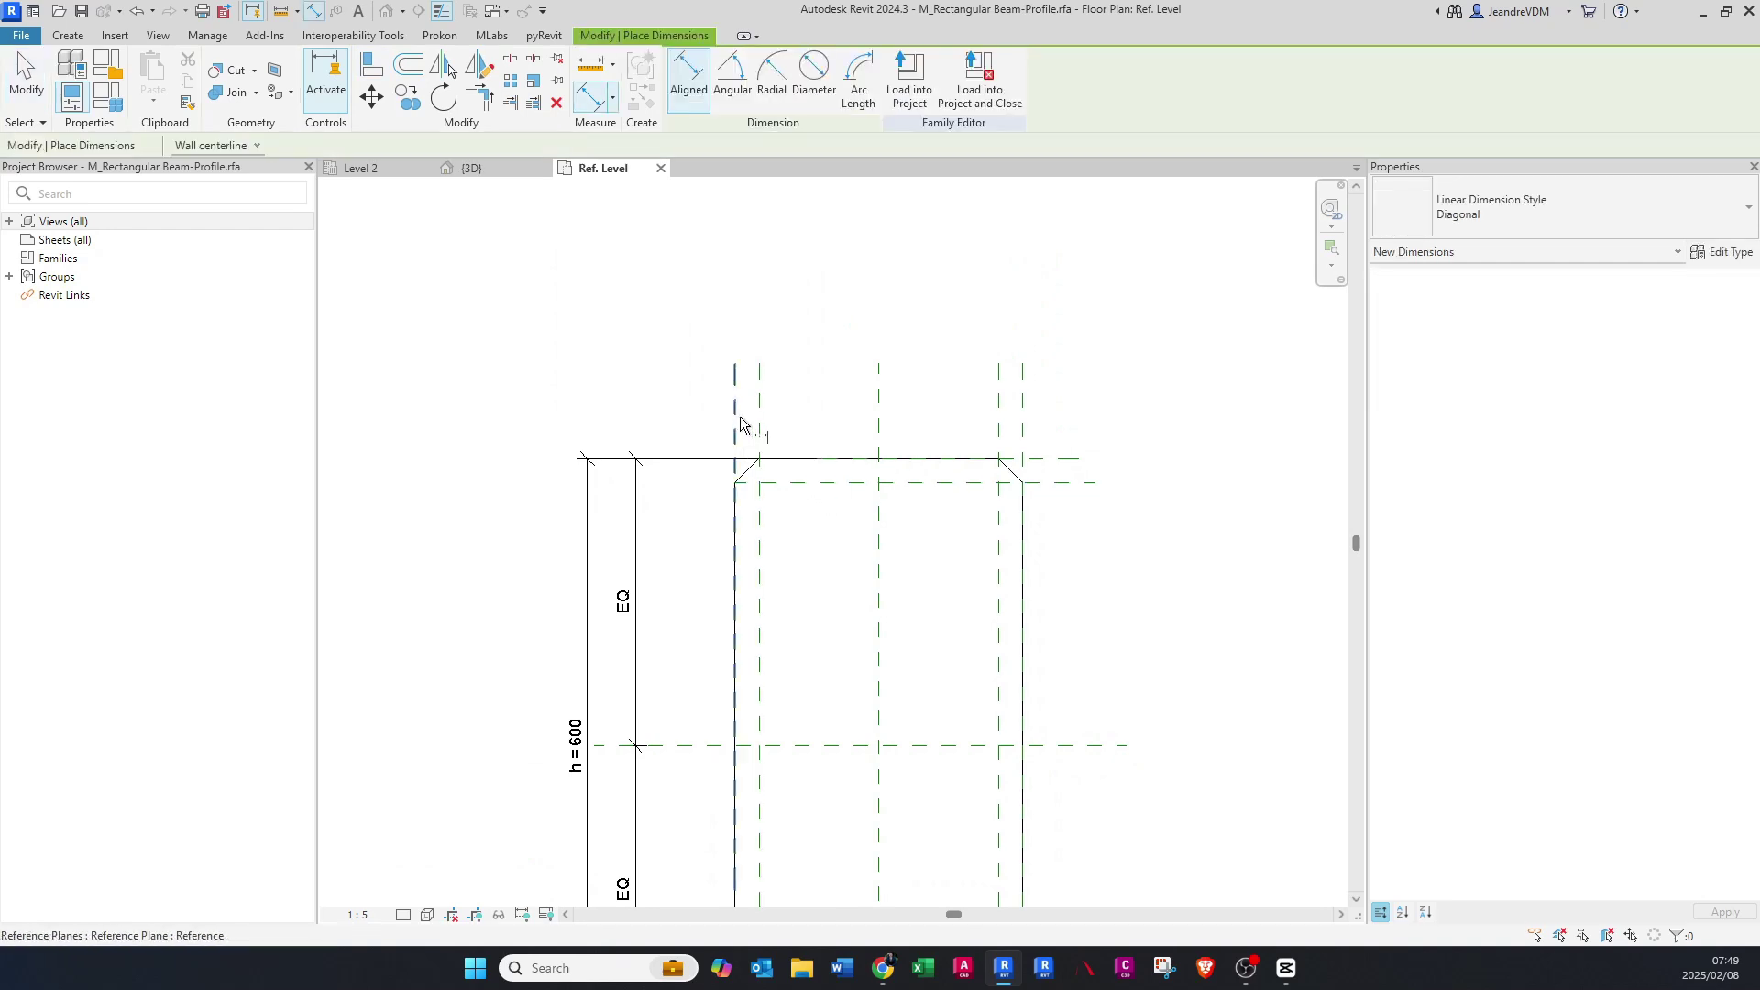
key("Escape")
key("Escape")
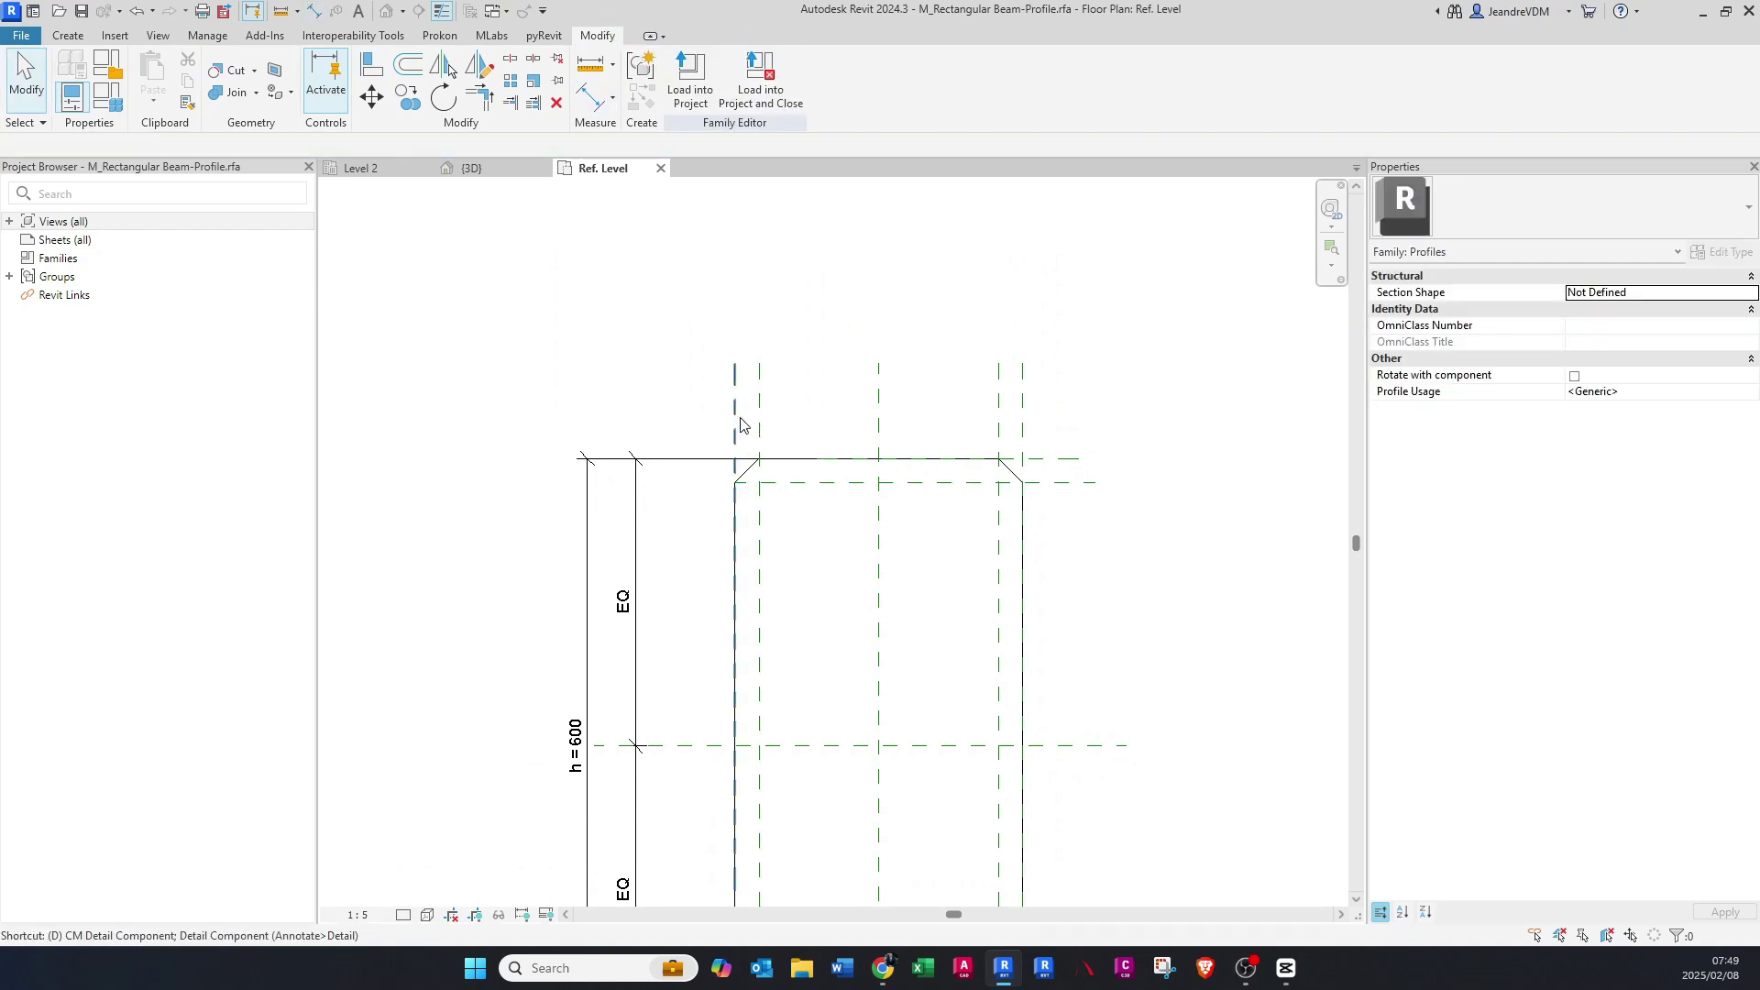
key("d")
key("i")
key("Escape")
key("Escape")
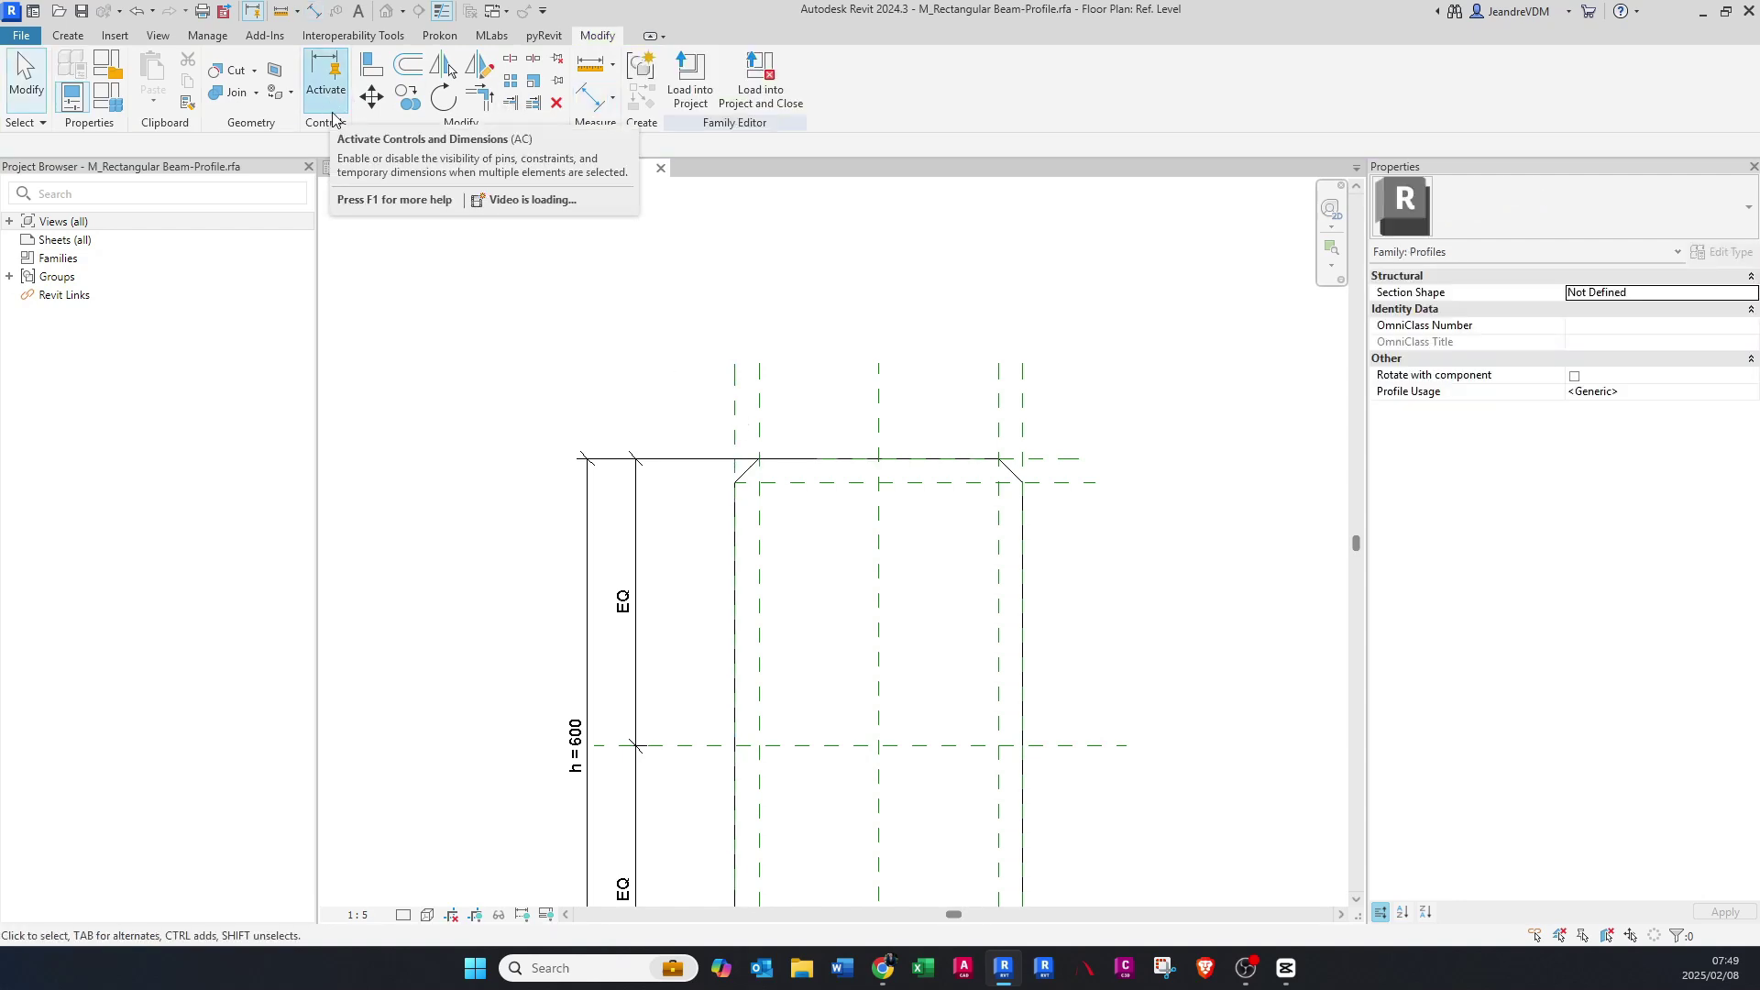
- Add aligned dimensions for the horizontal width of both chamfers and for the chamfer height beside the profile's upper-right corner
left_click(612, 102)
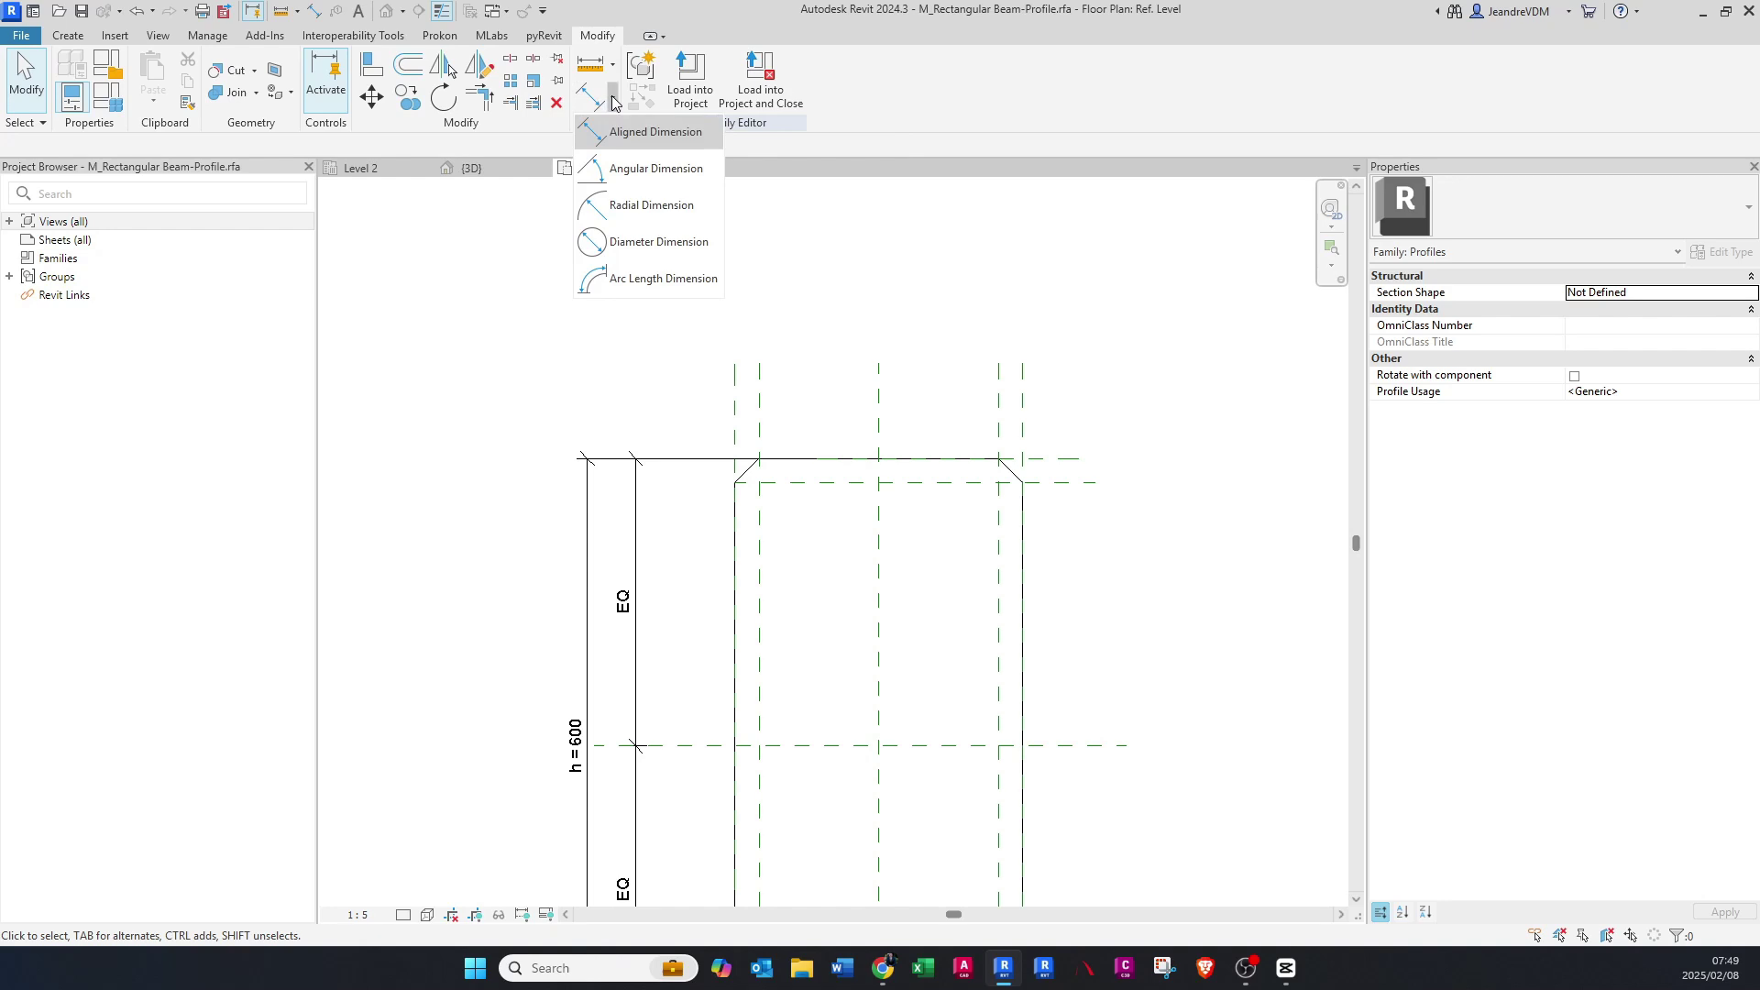
left_click(641, 132)
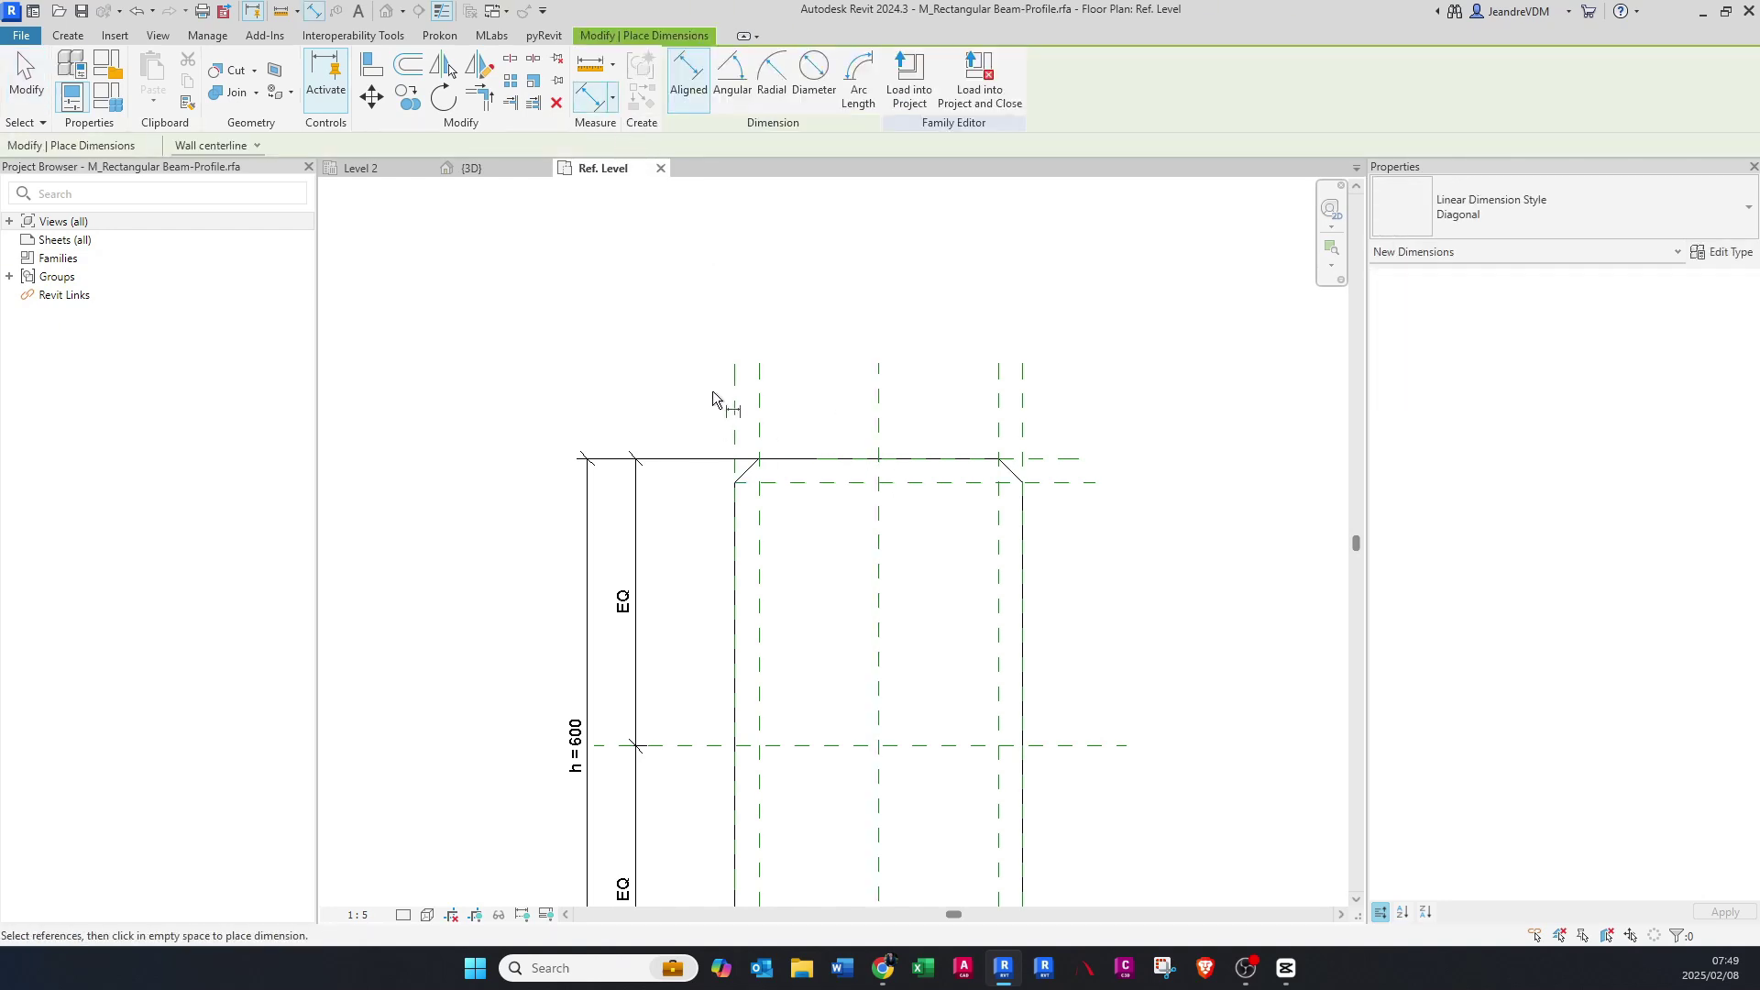
left_click(731, 410)
left_click(759, 403)
left_click(779, 392)
left_click(998, 408)
left_click(1023, 404)
left_click(1027, 393)
left_click(1043, 479)
left_click(1044, 458)
left_click(1086, 463)
key("Escape")
key("Escape")
- Label the right chamfer's width dimension with a new type-based family parameter named Chamfers, grouped under Dimensions
left_click(1008, 390)
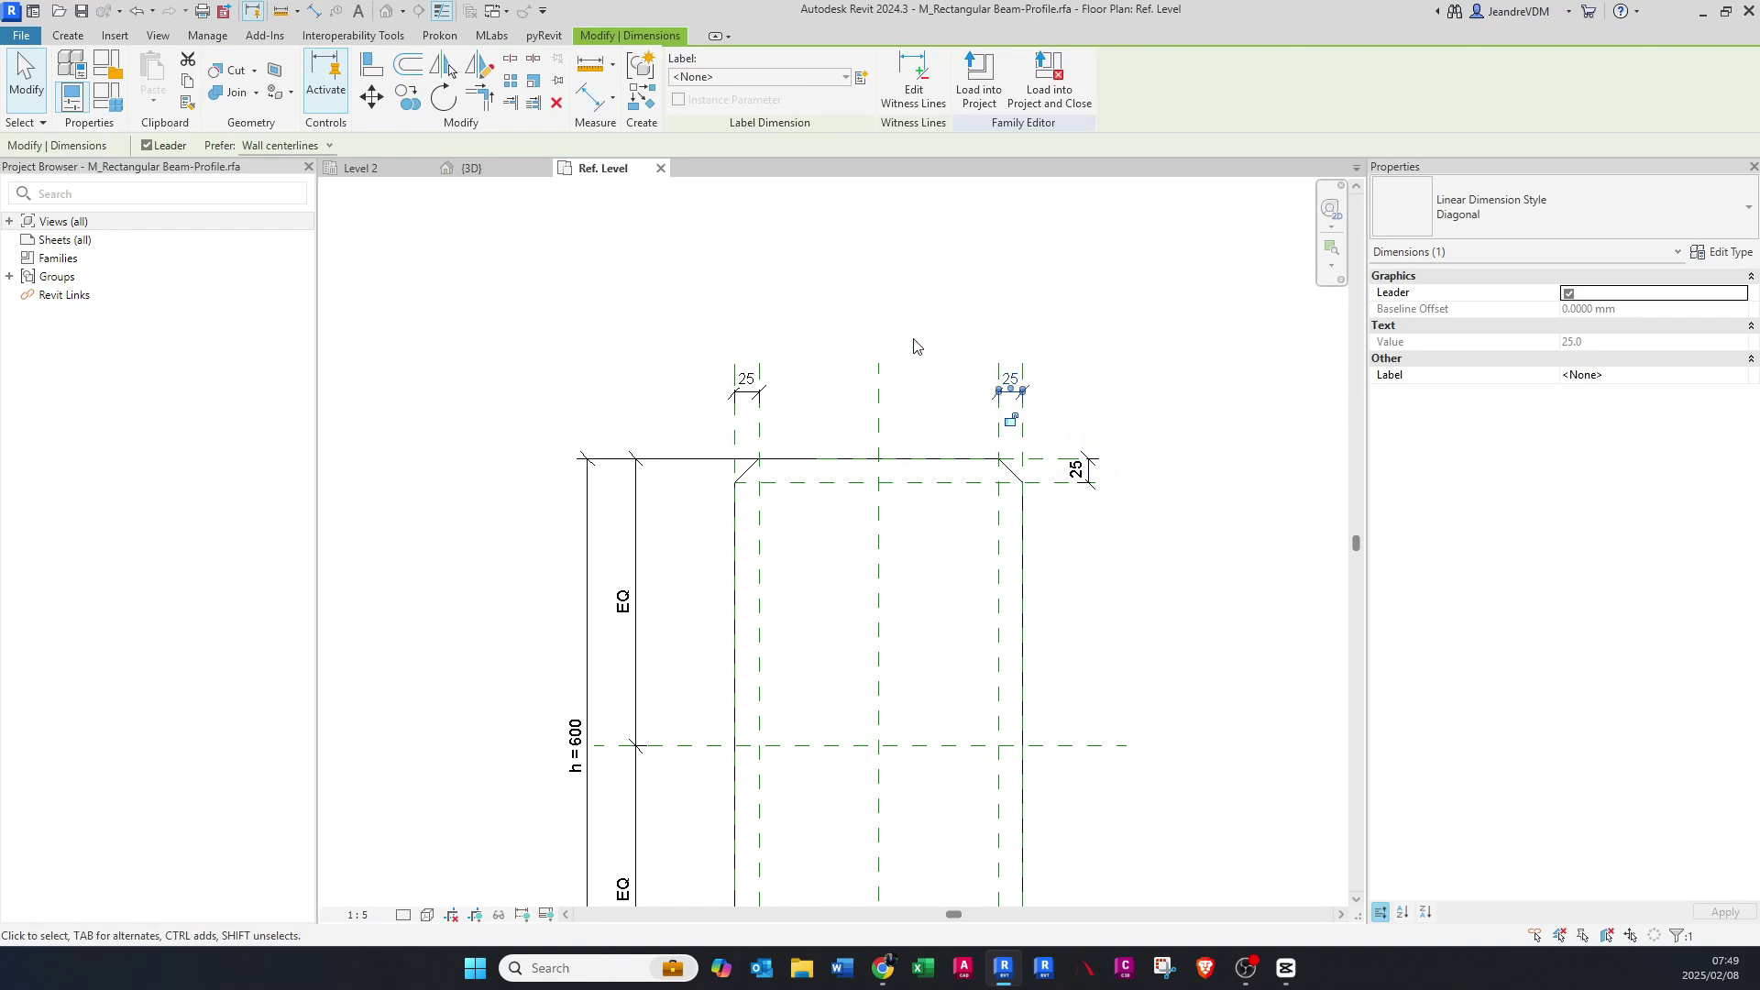
left_click(861, 81)
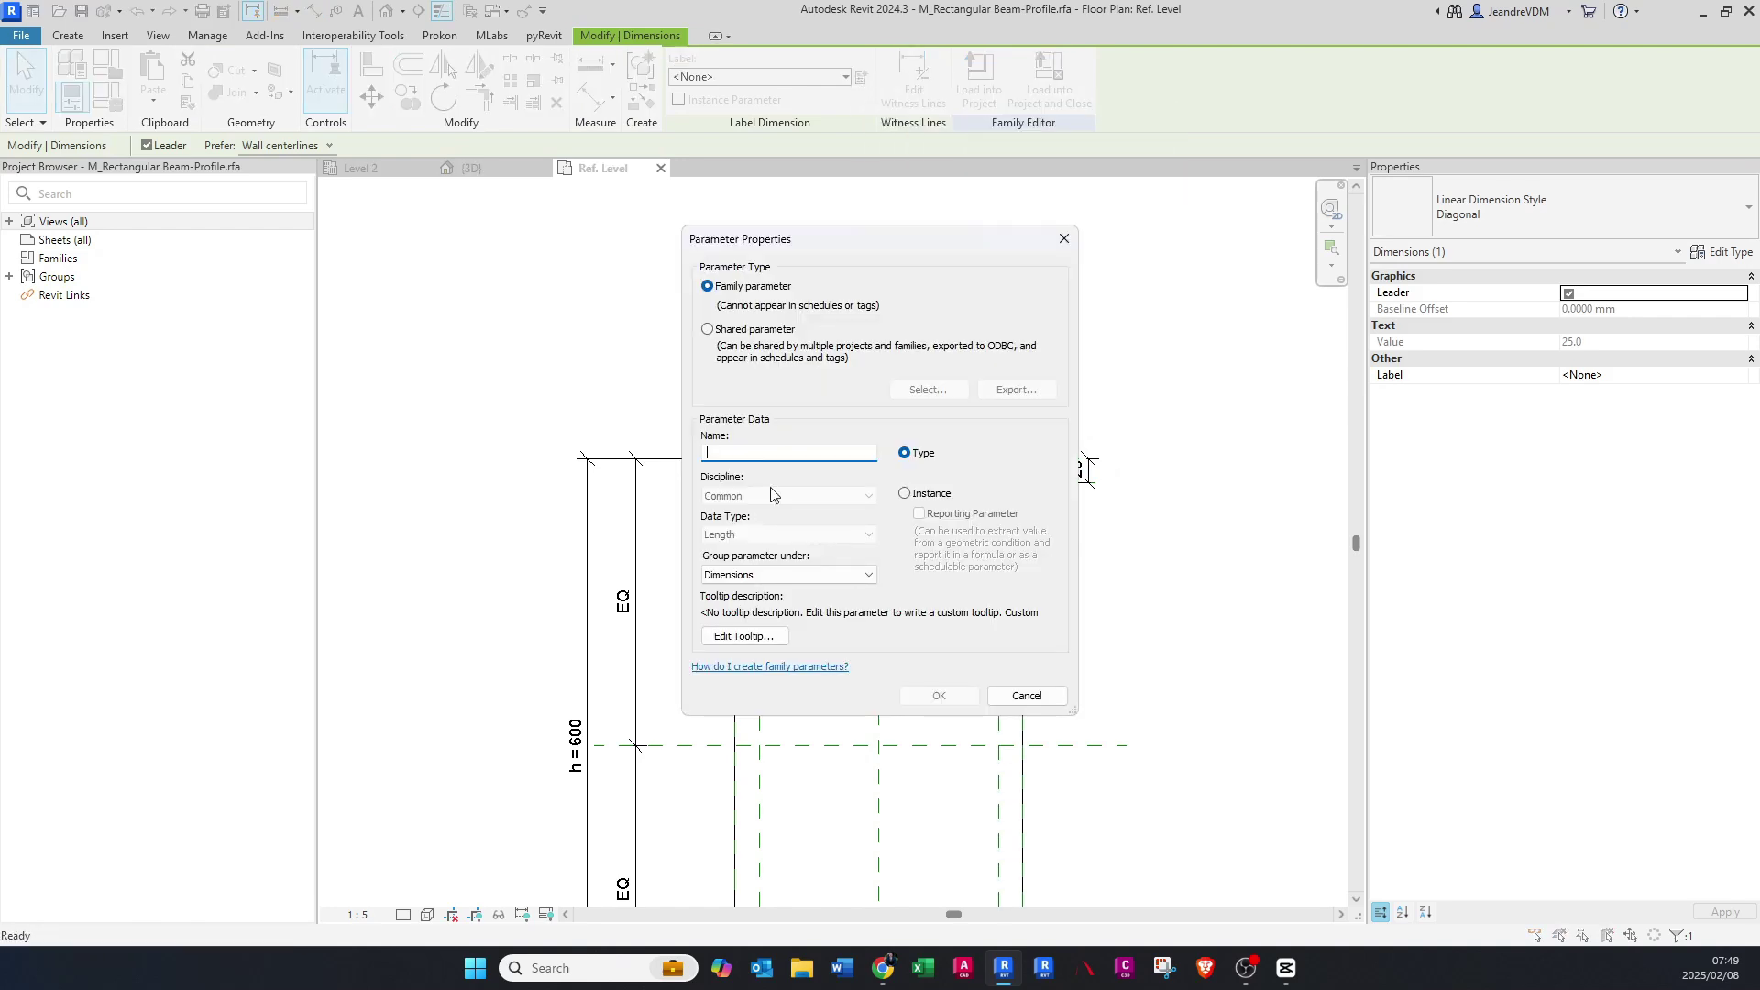
type("Chamfers")
left_click(960, 698)
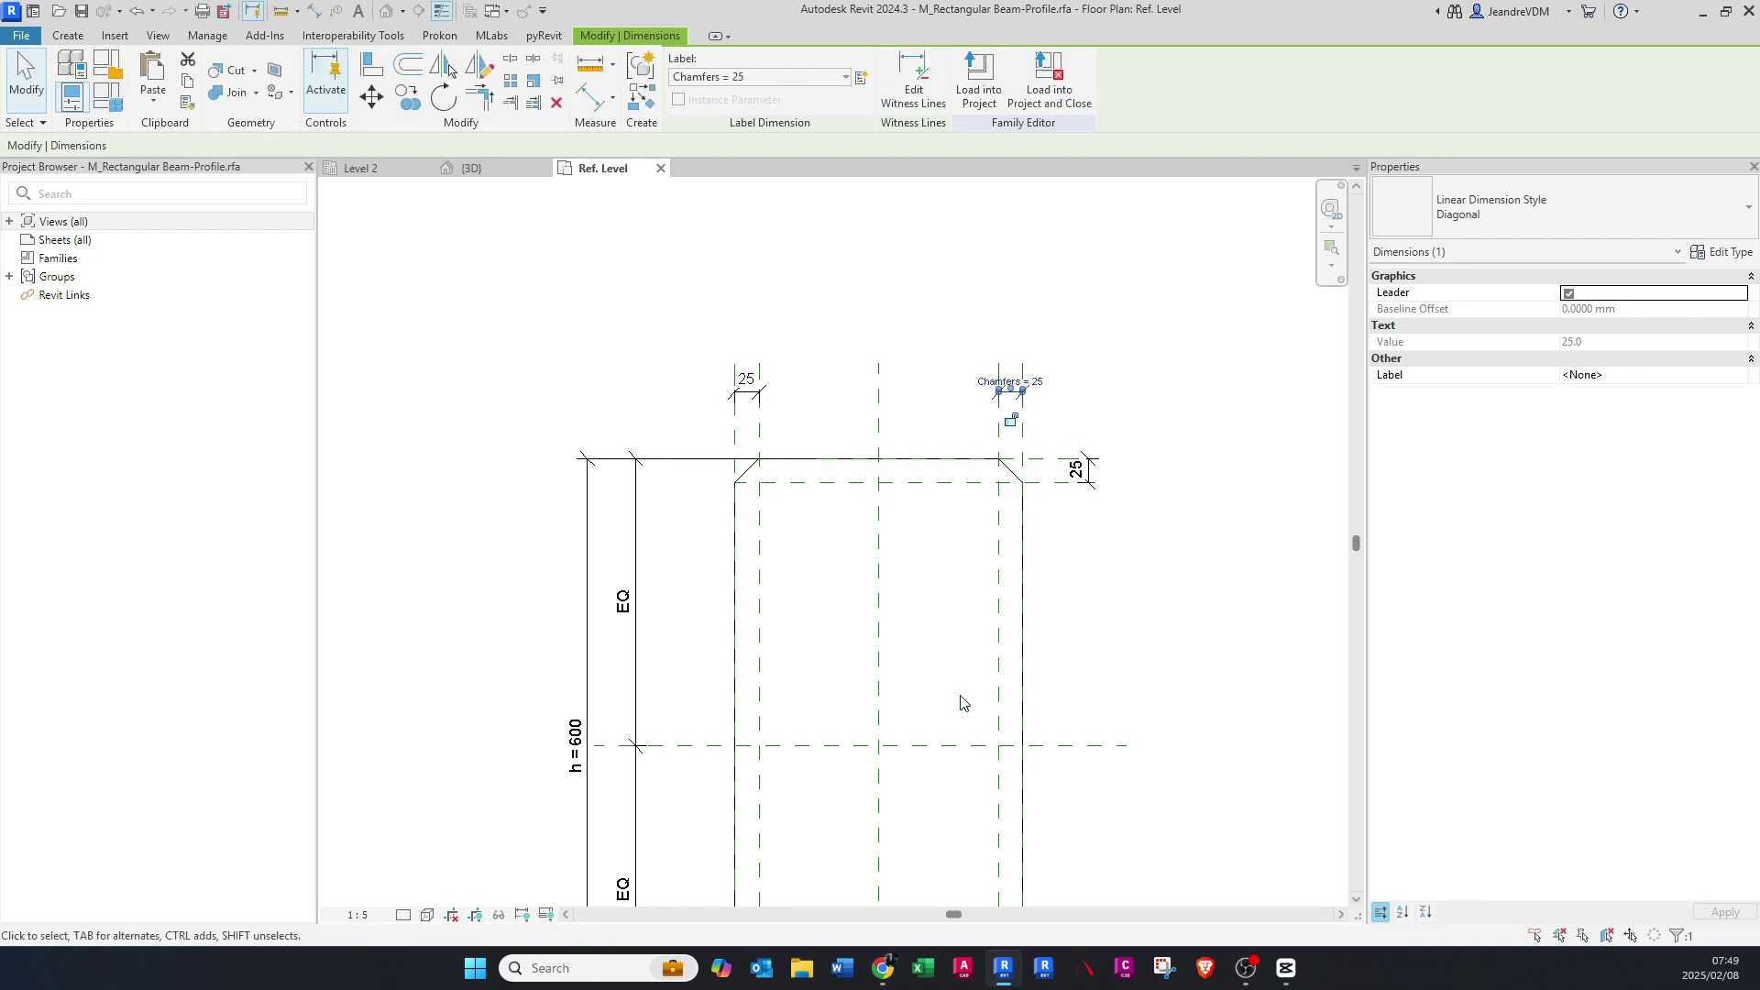
left_click(987, 610)
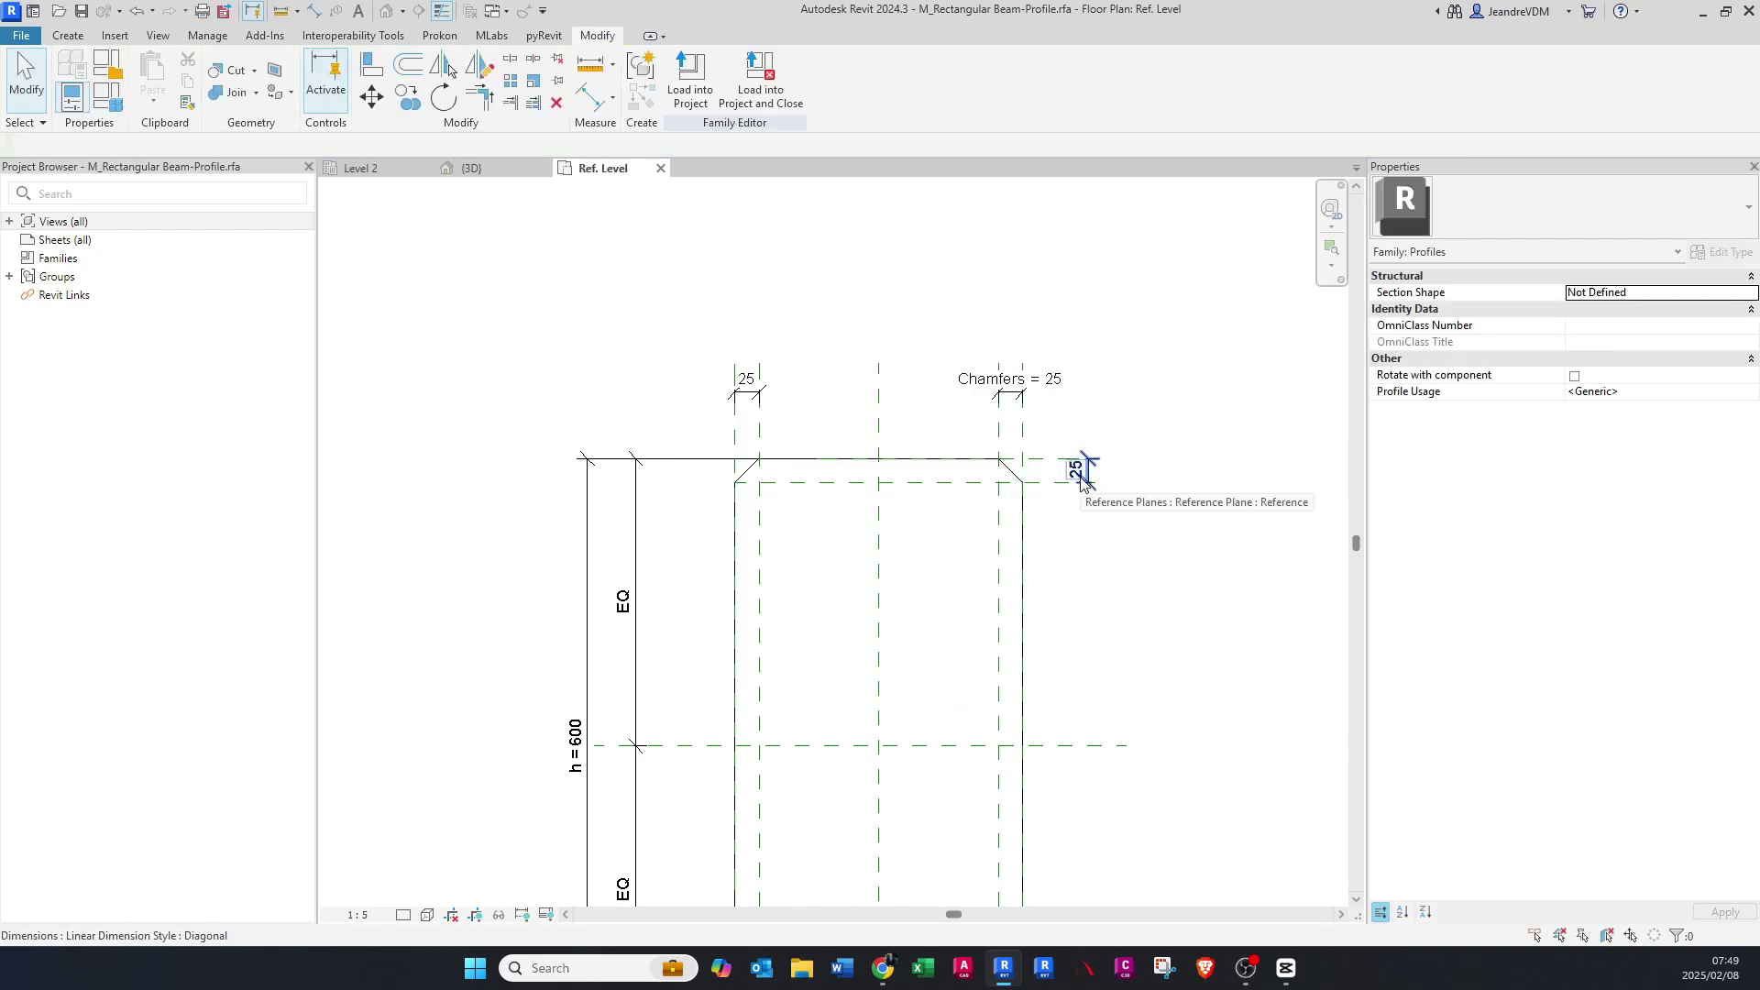
- Label the left chamfer's width dimension and the chamfer height dimension with the Chamfers parameter
left_click(1084, 484)
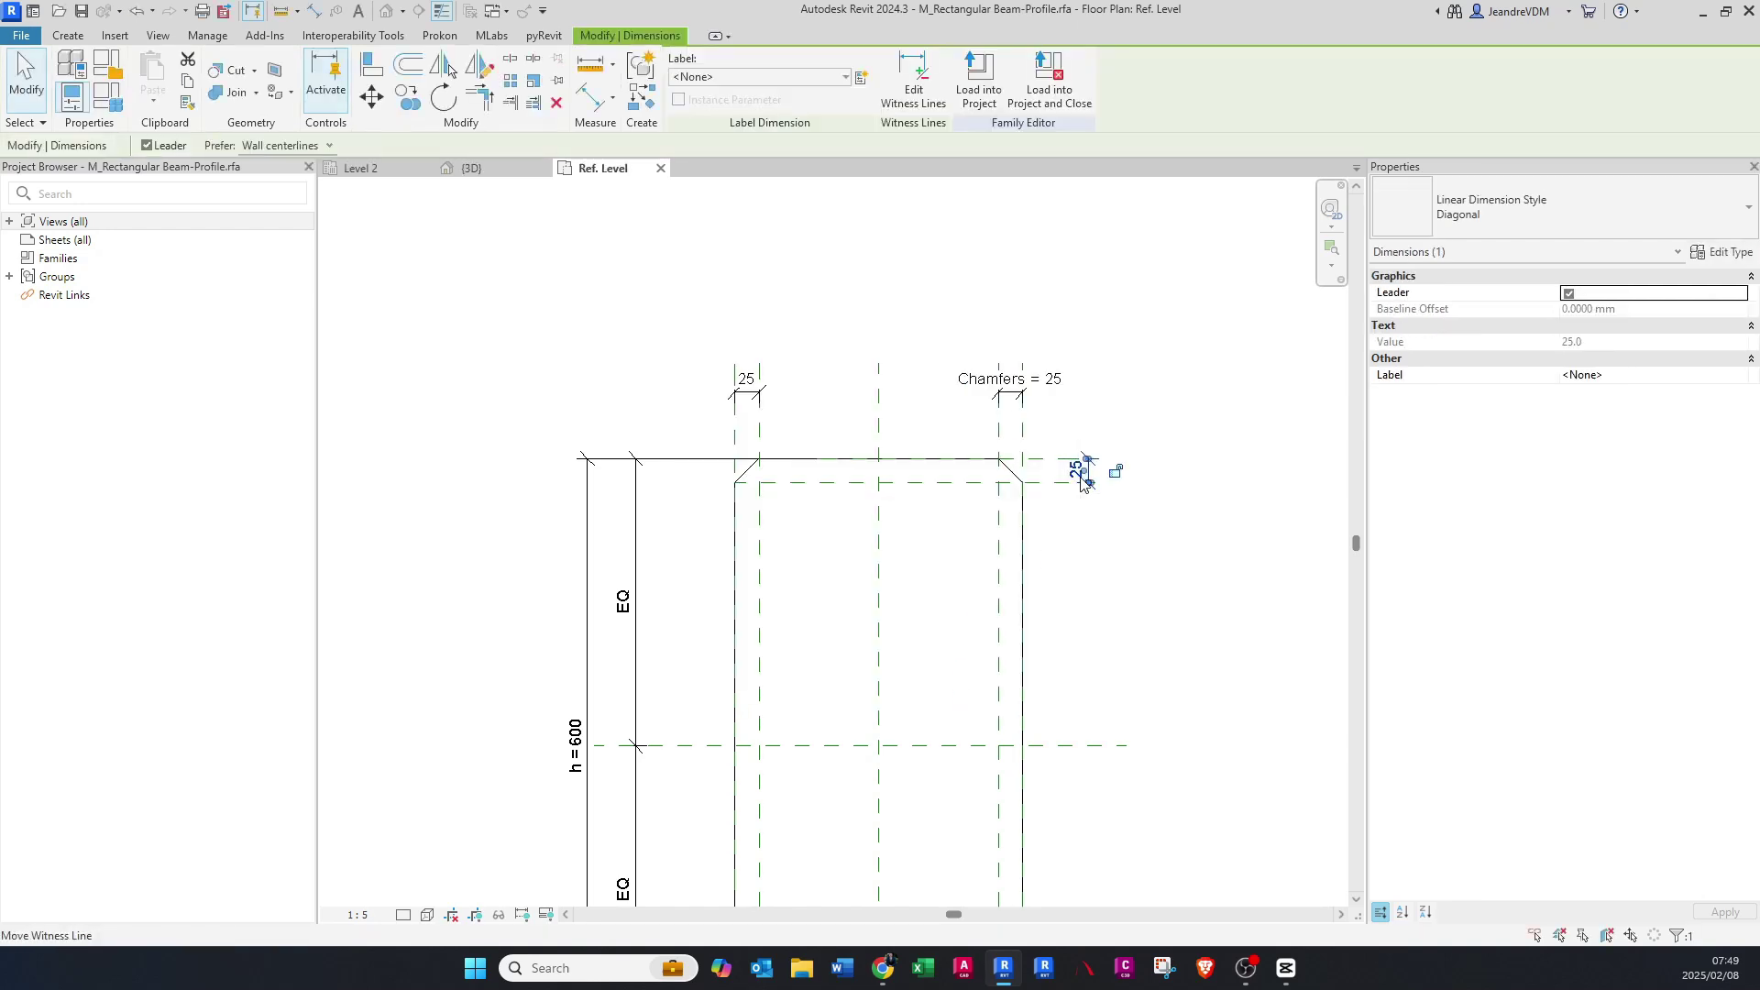
left_click(748, 383, "ctrl")
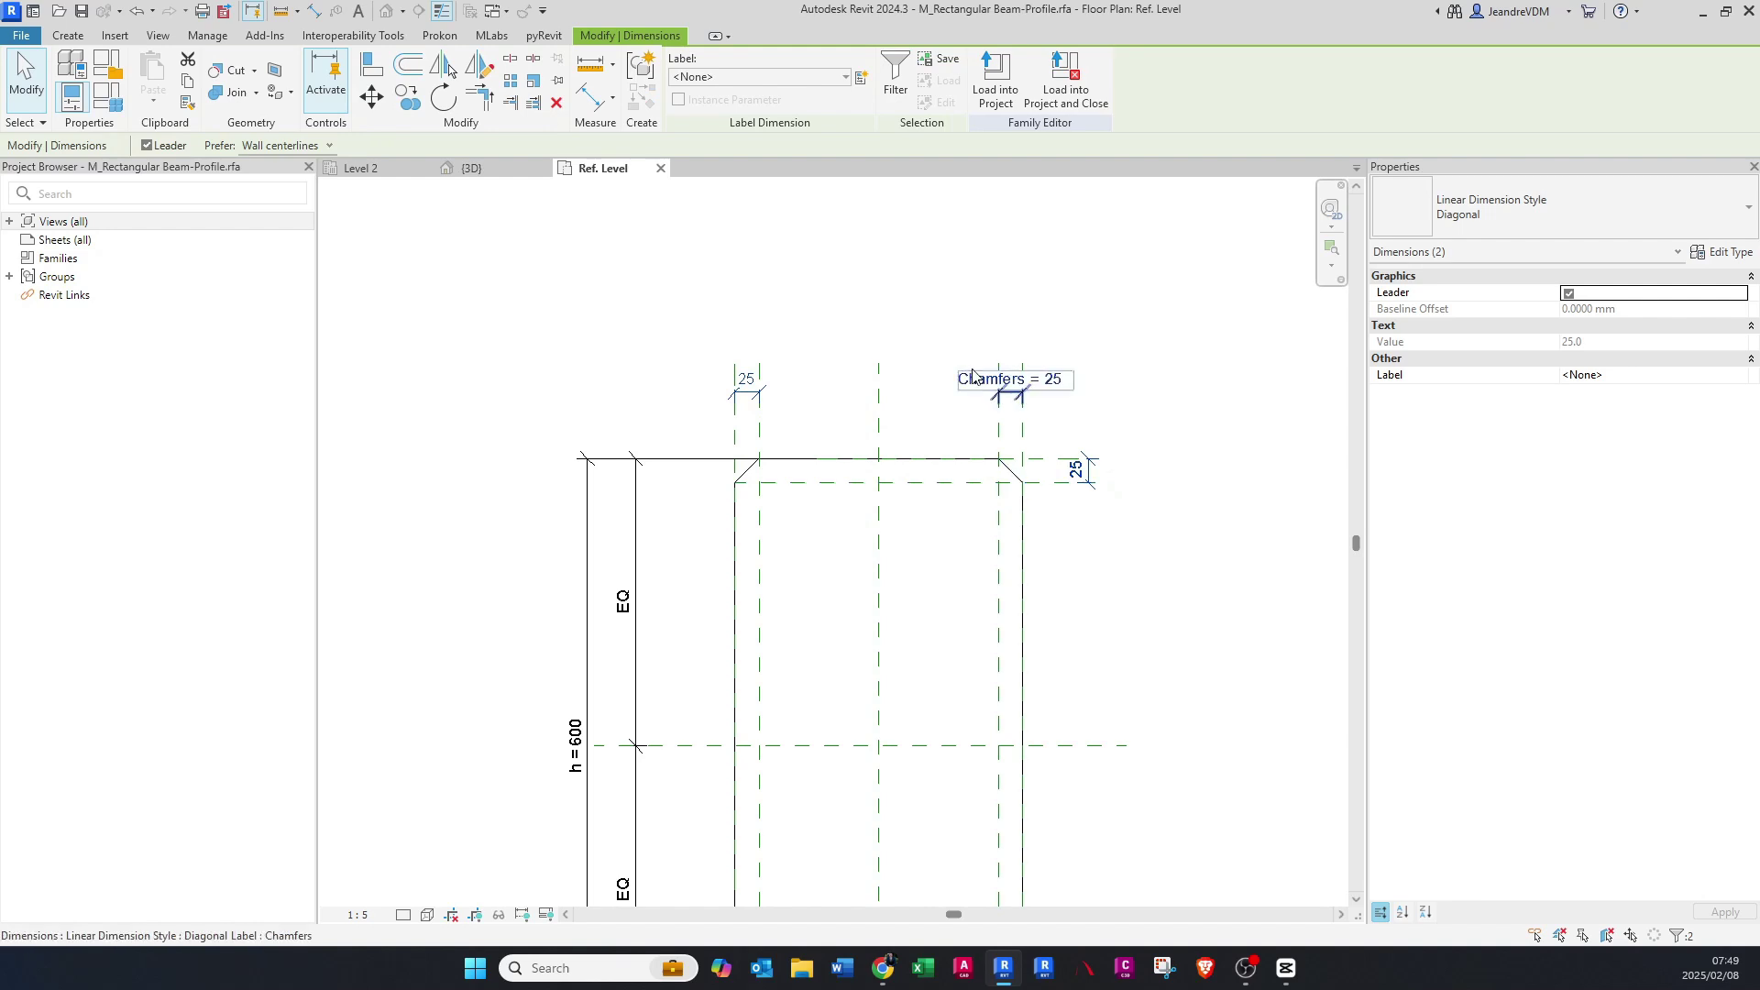
left_click(746, 79)
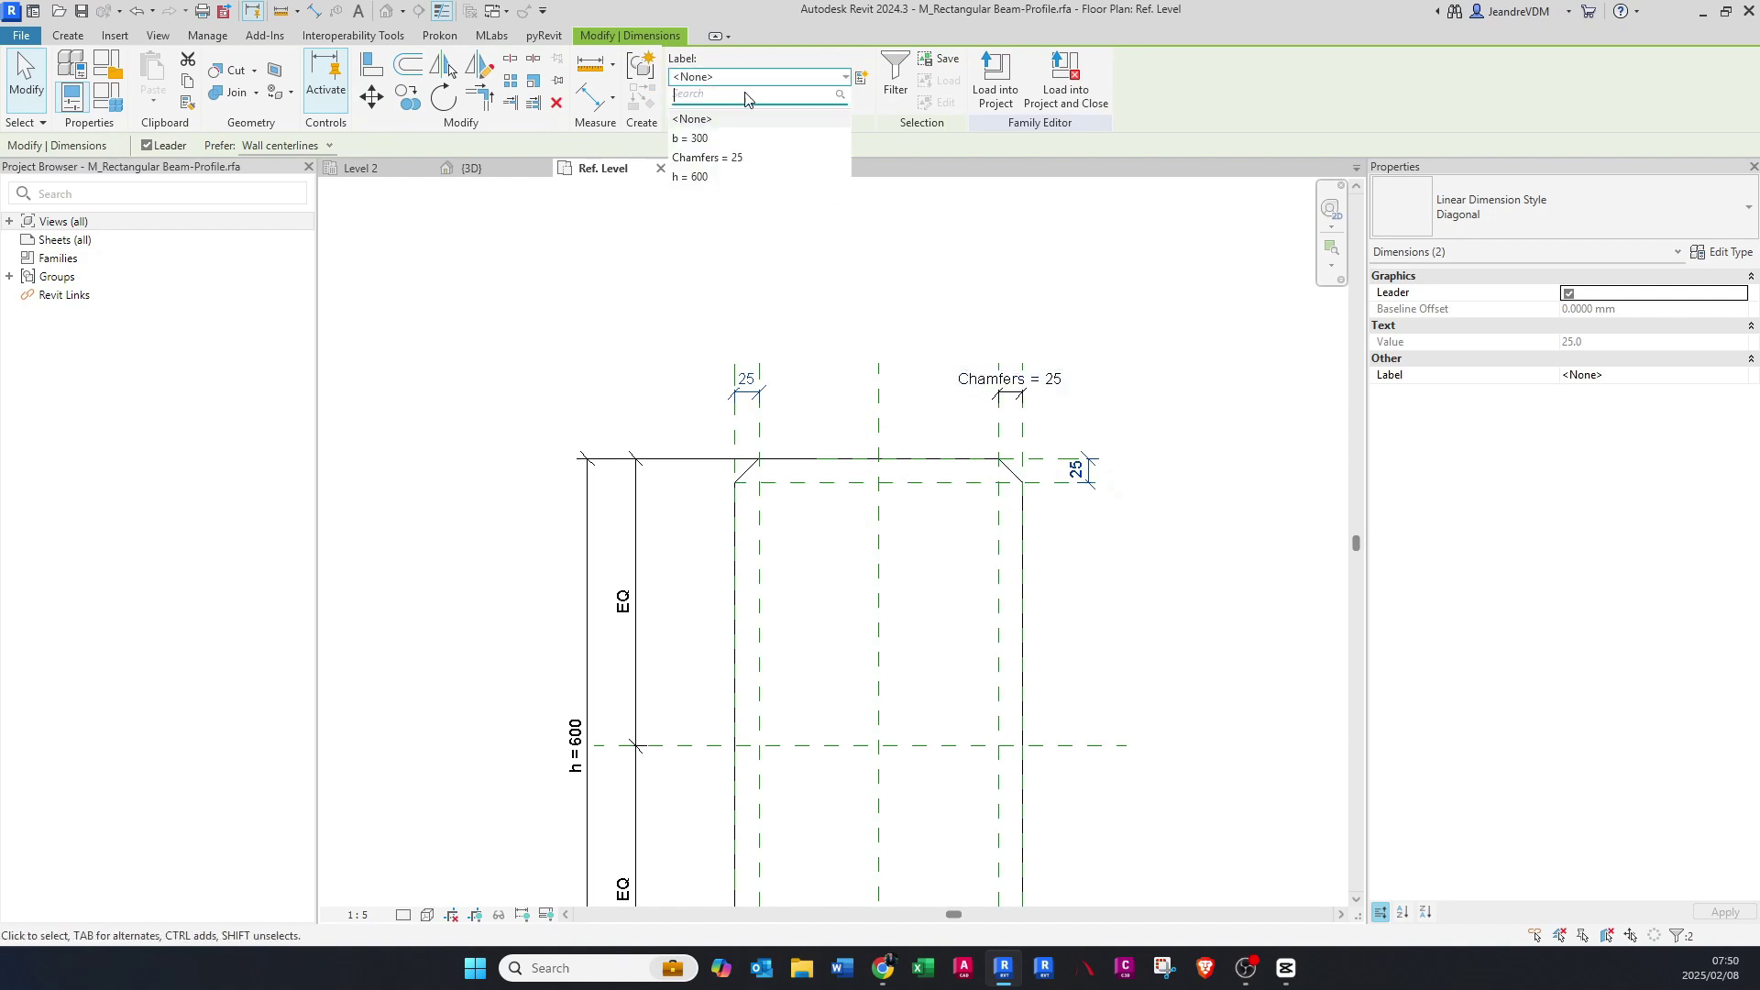
left_click(734, 159)
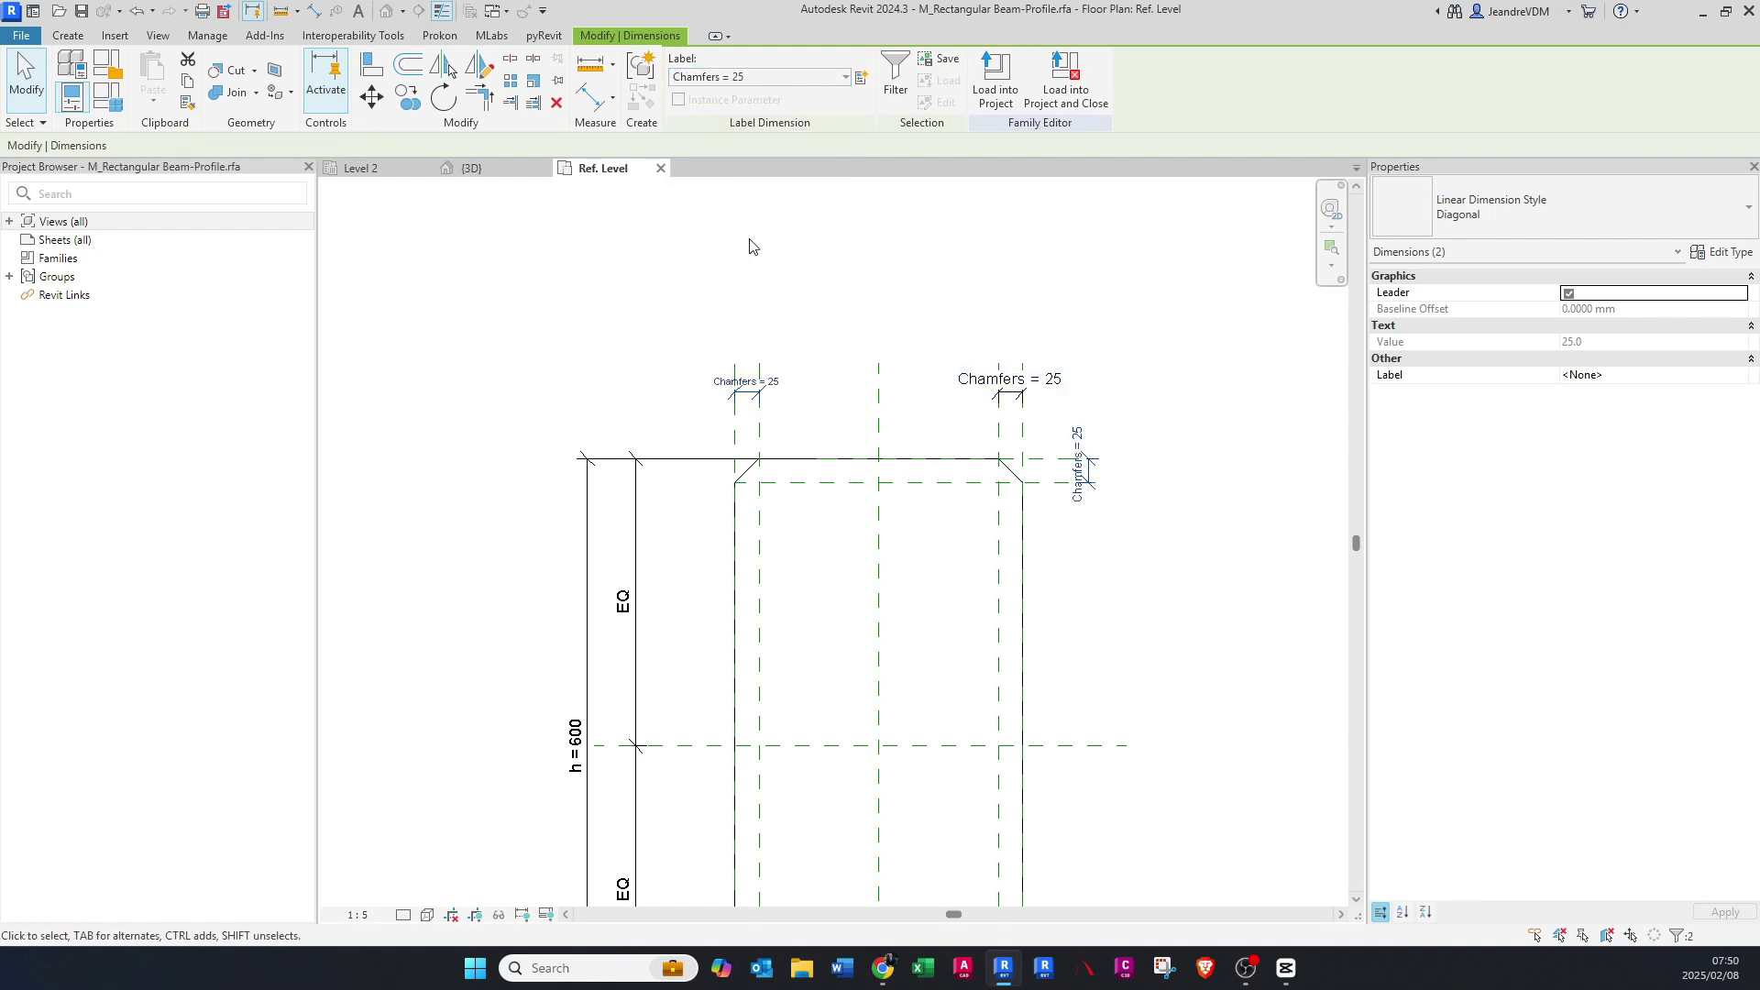
left_click(970, 491)
middle_click_drag(971, 491, 960, 465)
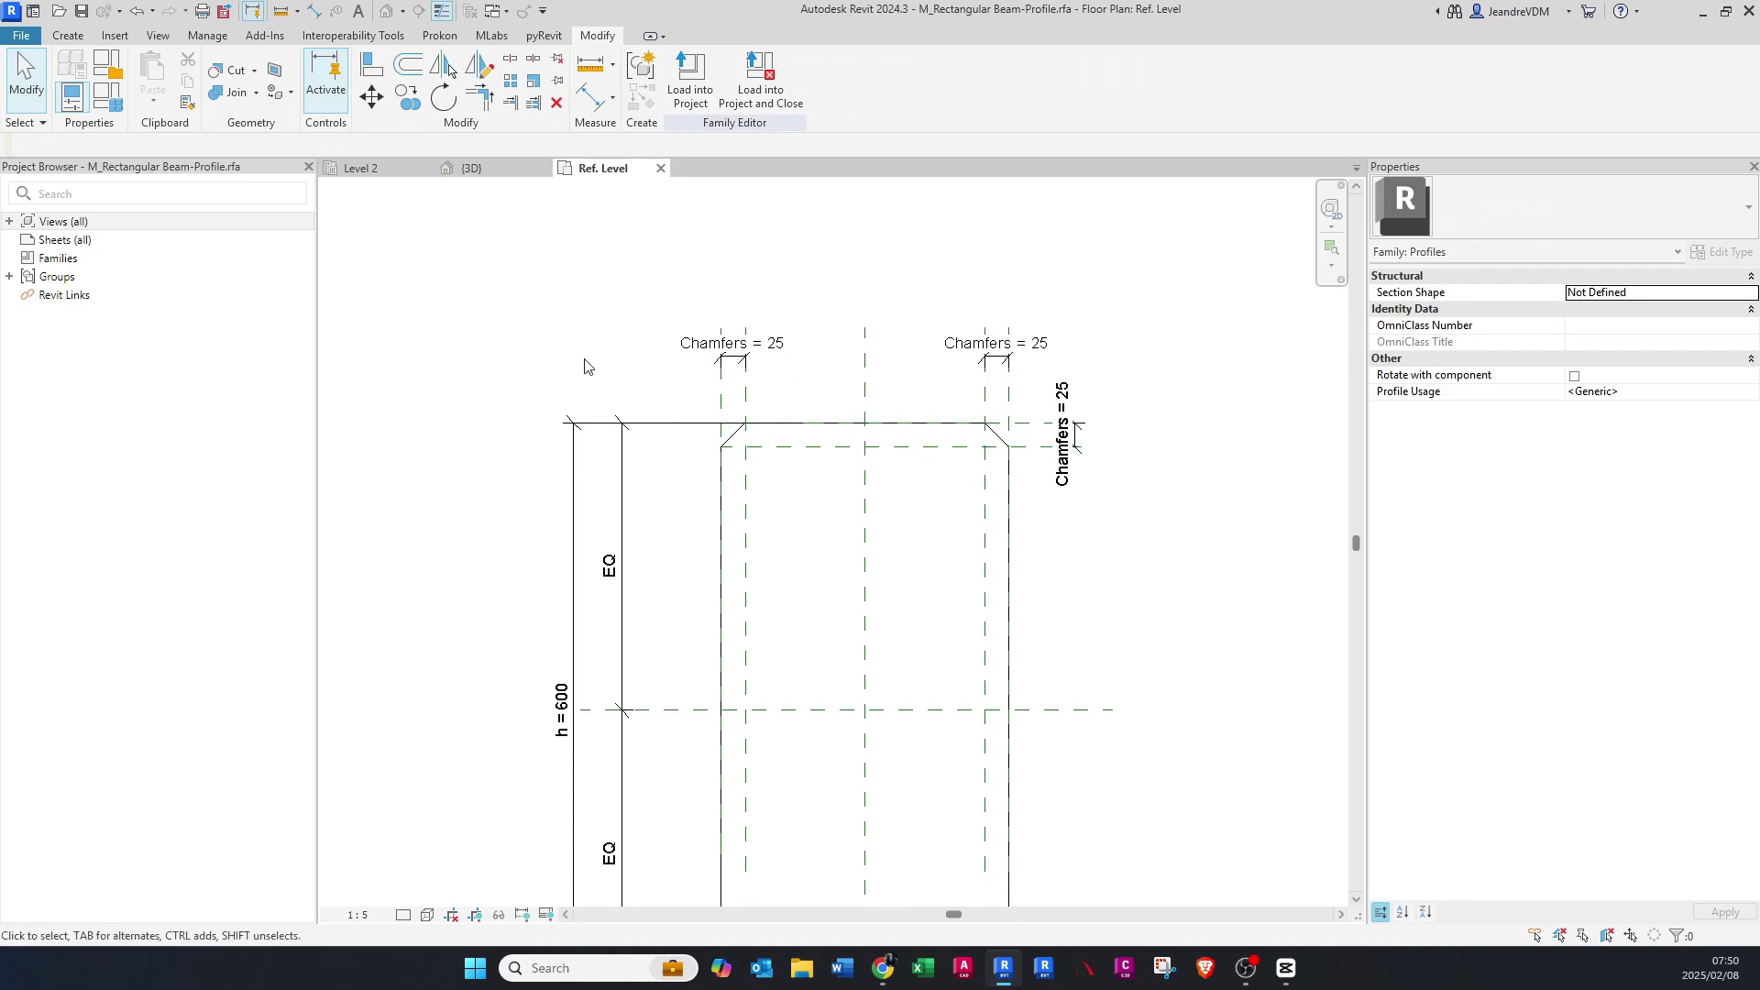
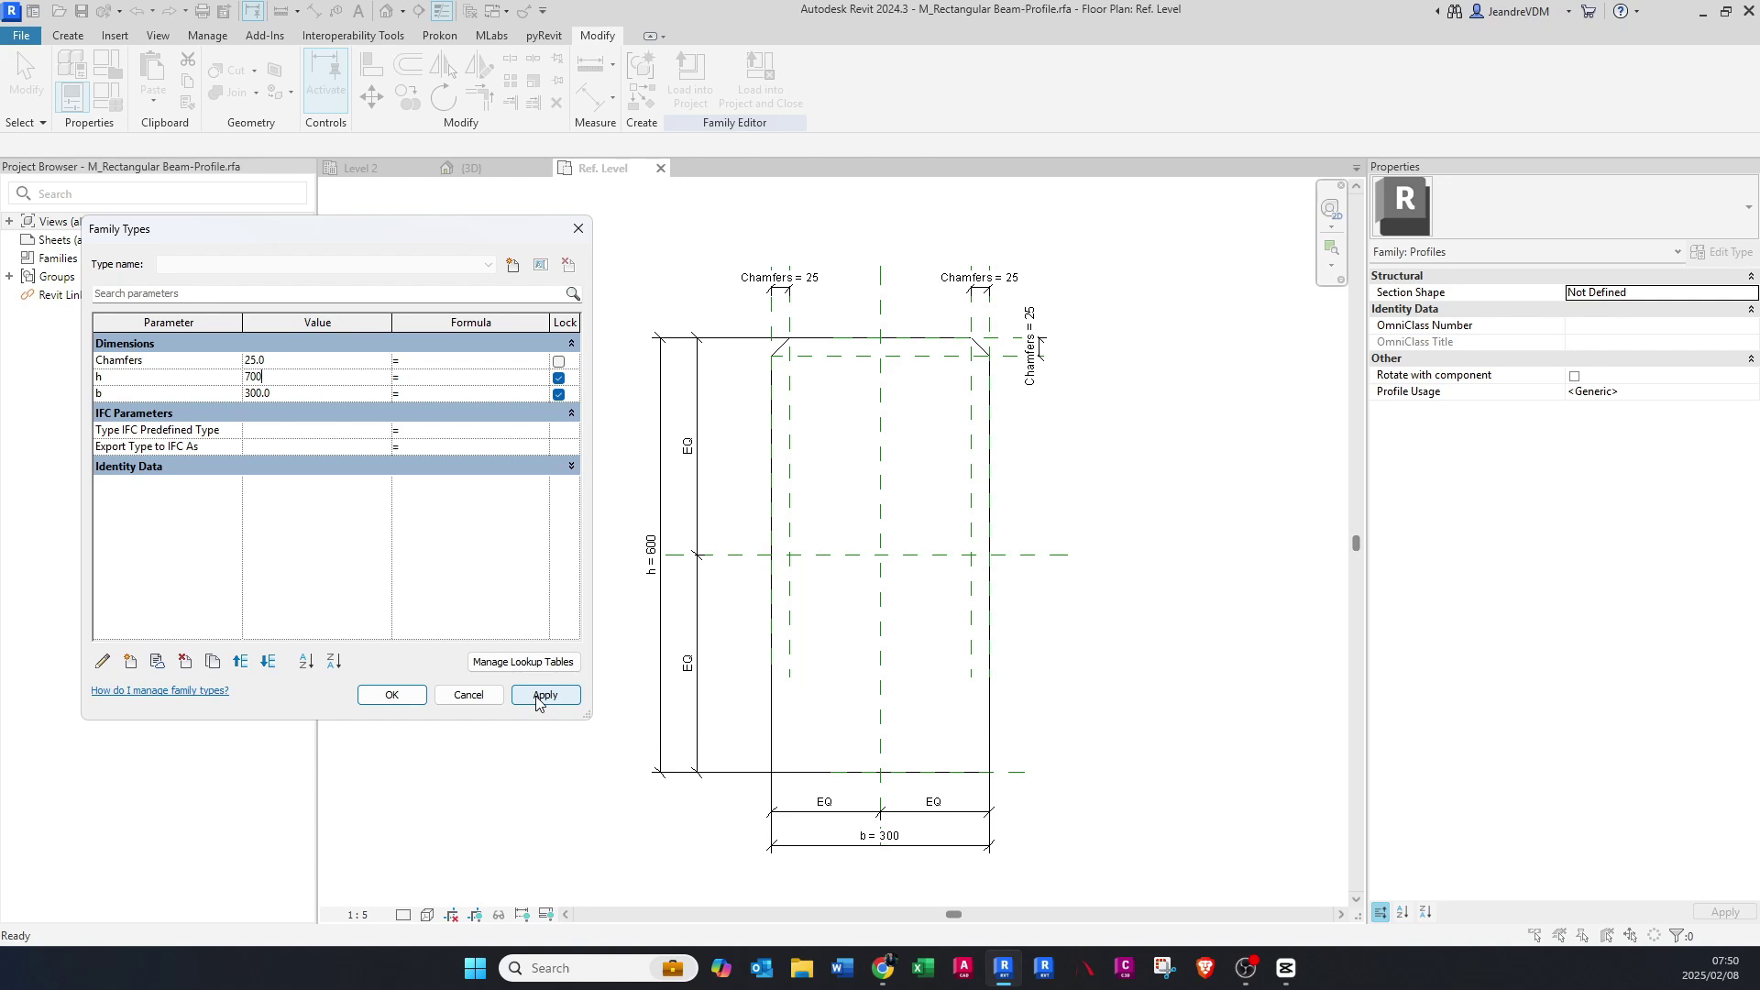
- Flex the profile's overall size by applying h = 700 and b = 500 in the family types
left_click(540, 695)
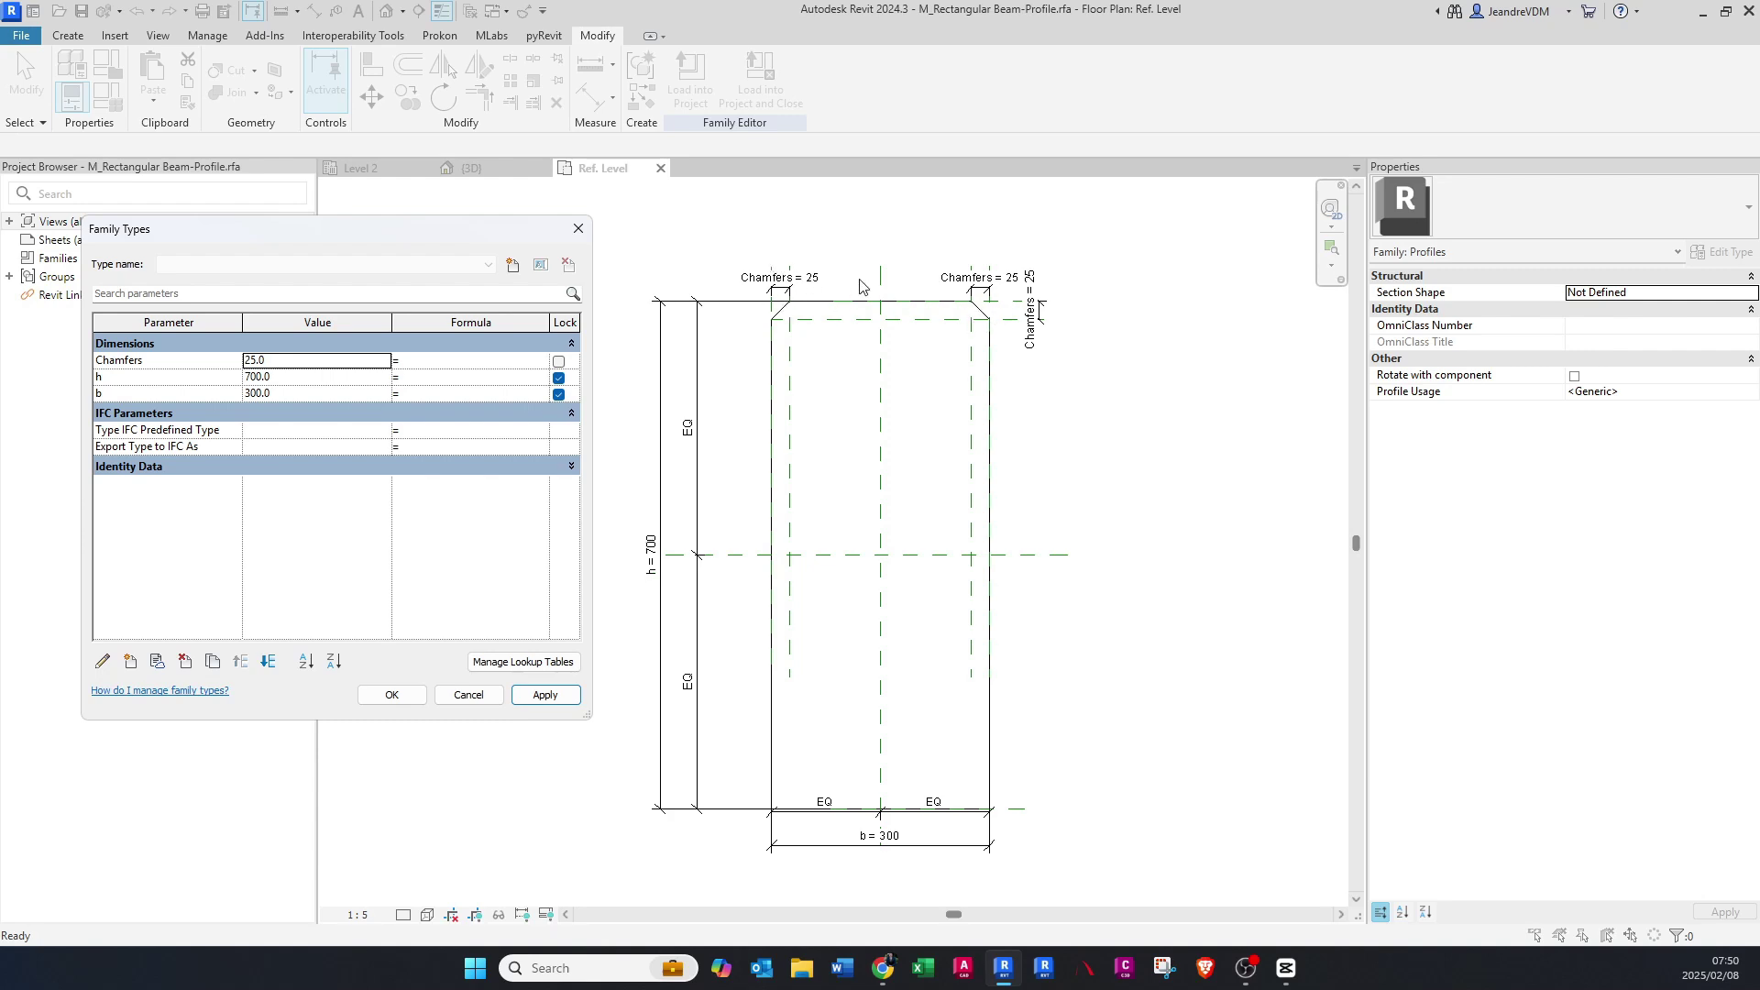
left_click(309, 393)
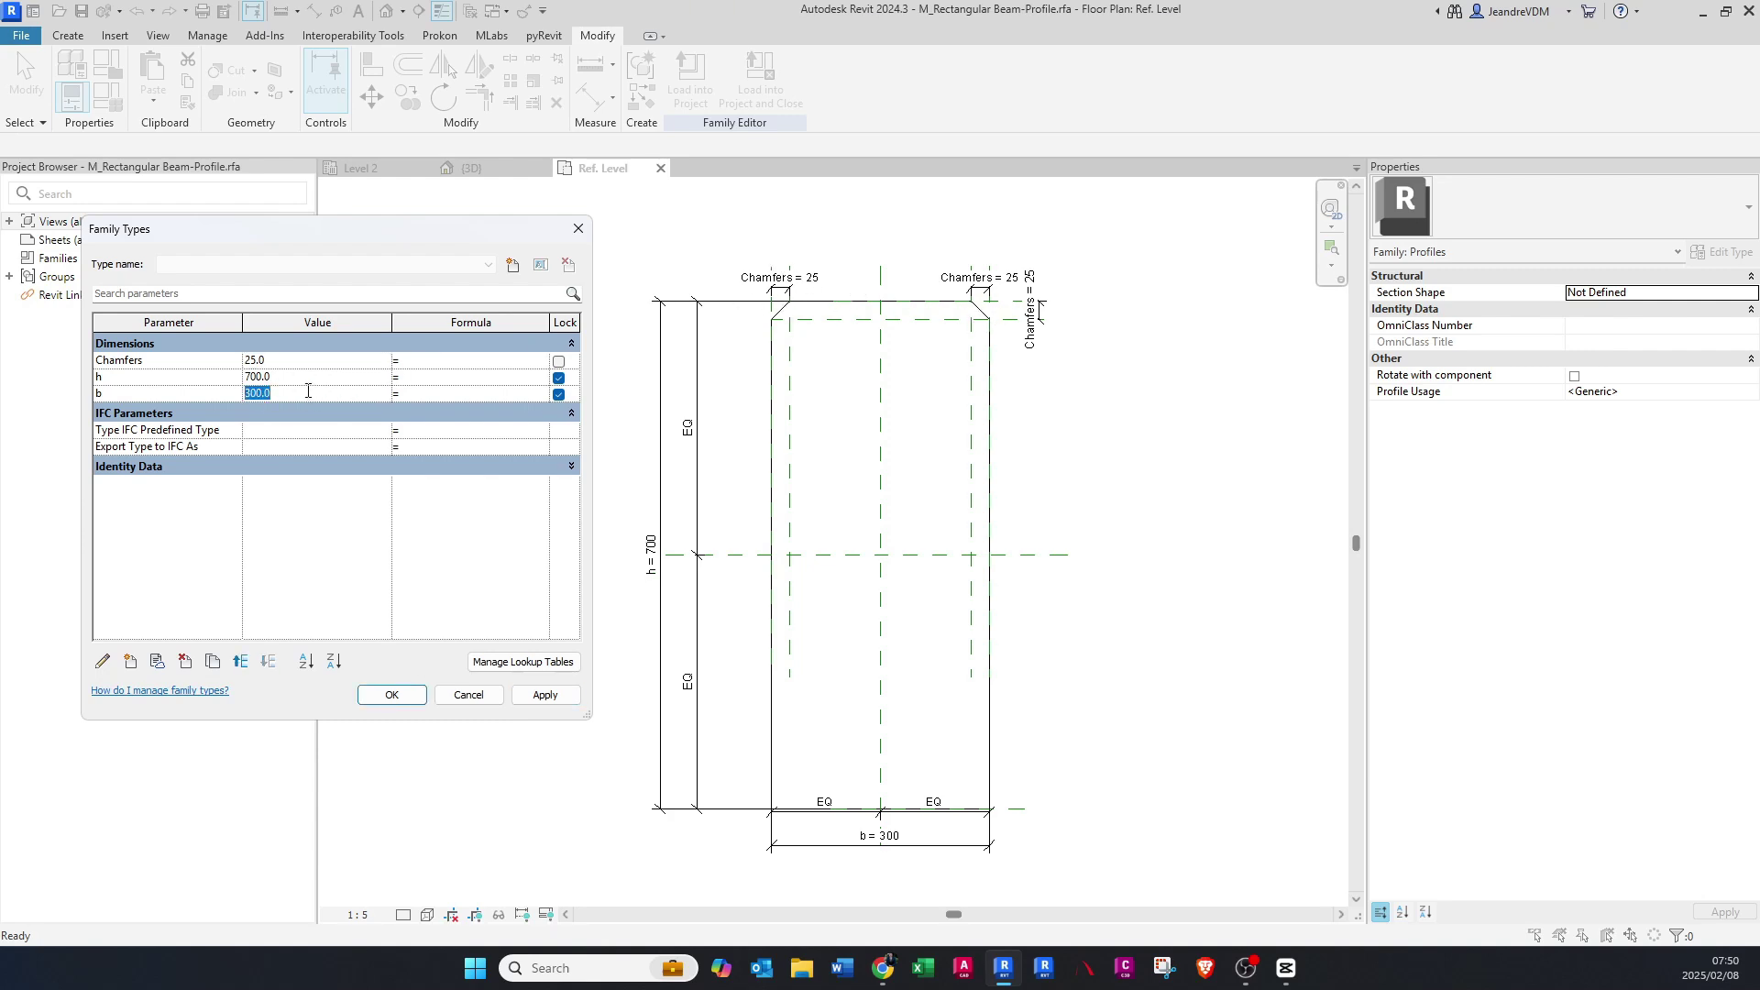
type("500")
left_click(563, 698)
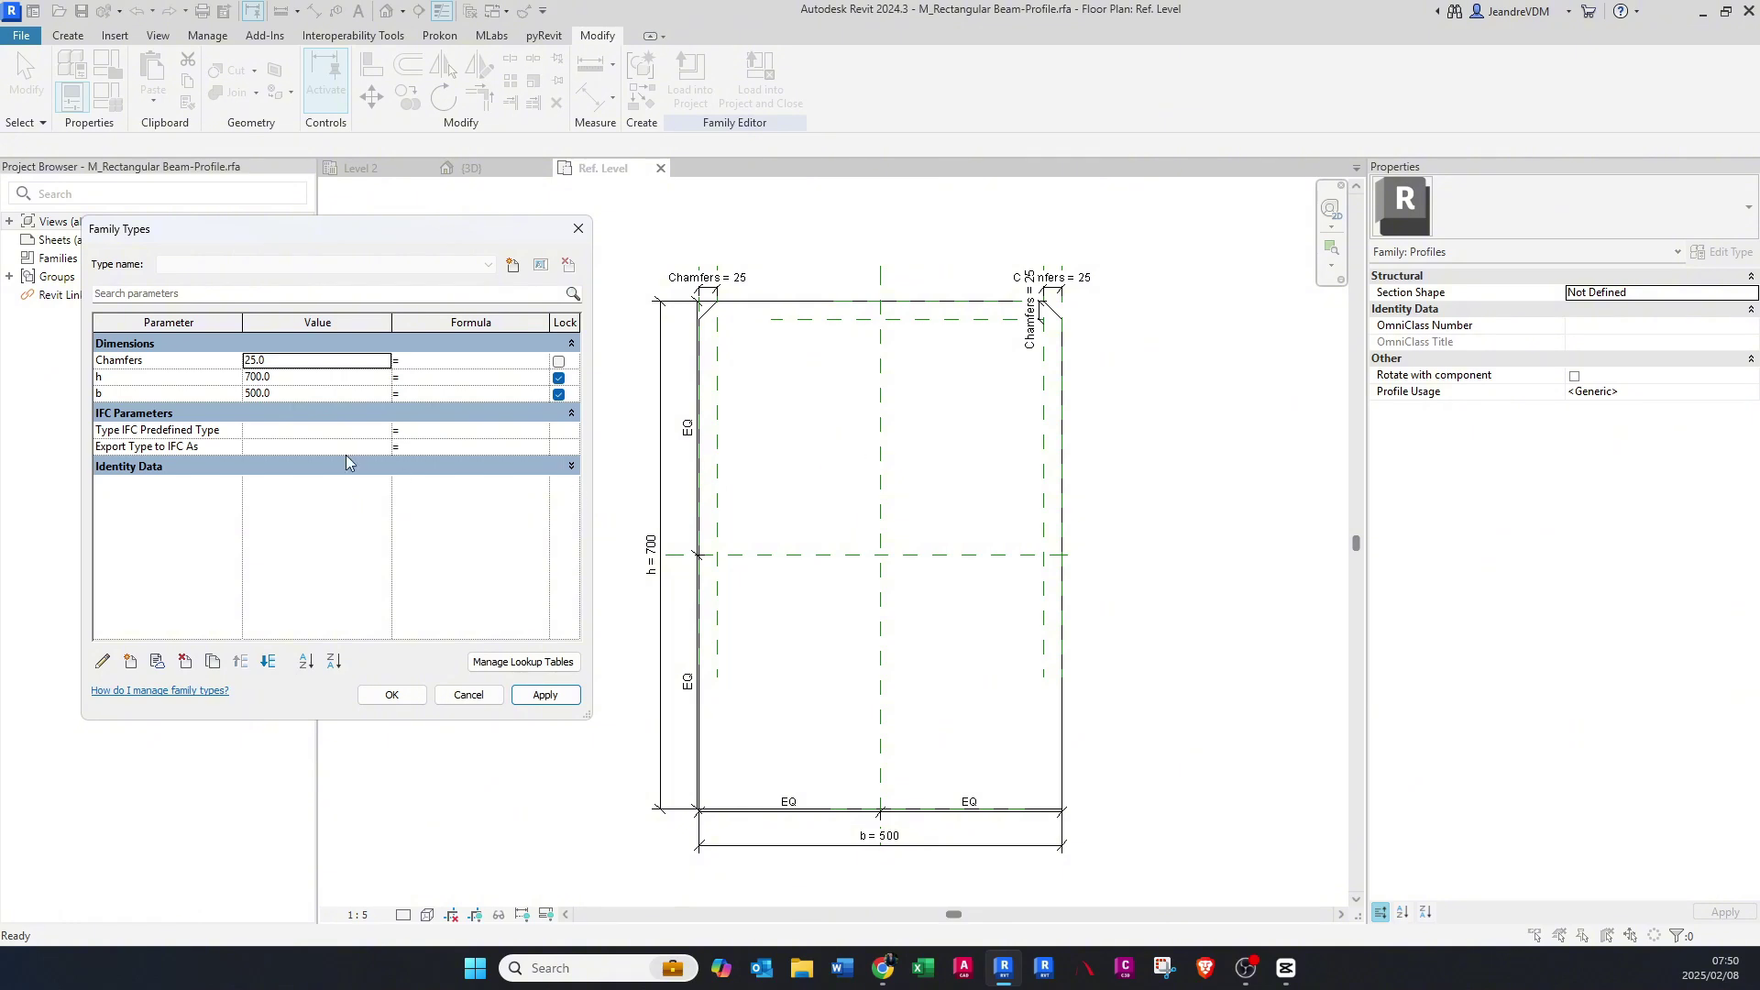
- Flex the profile's corners by applying a Chamfers value of 100
left_click(283, 361)
type("100")
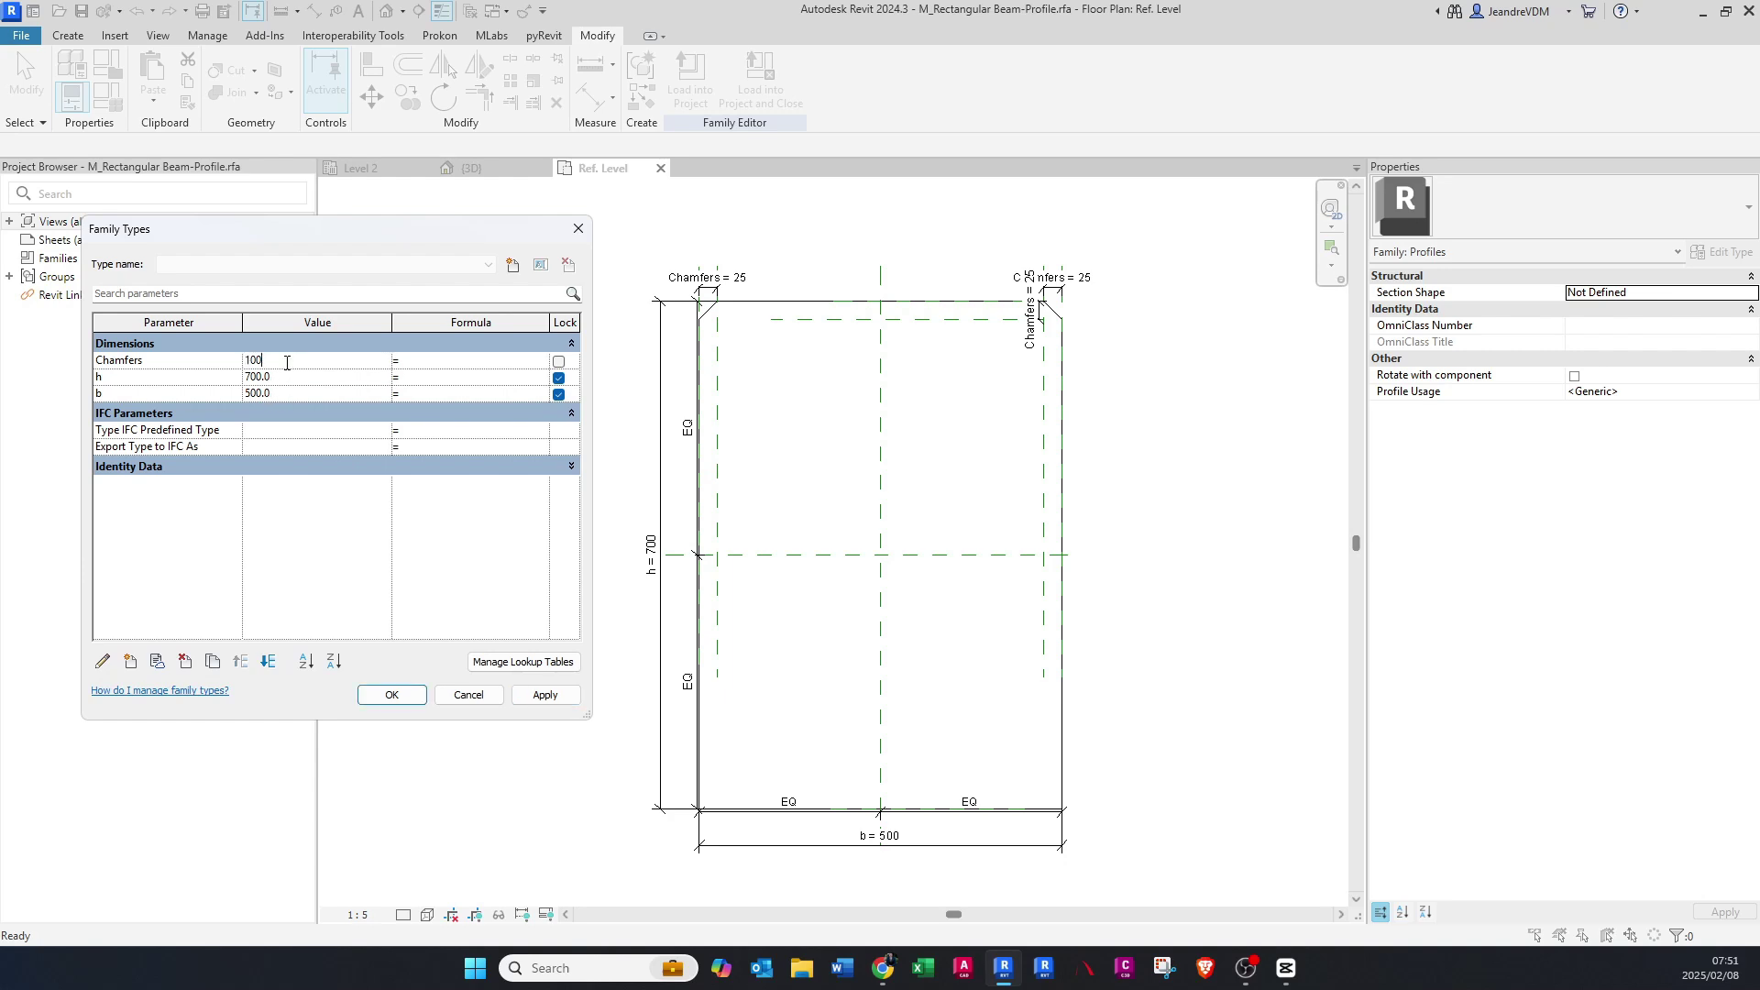
left_click(546, 696)
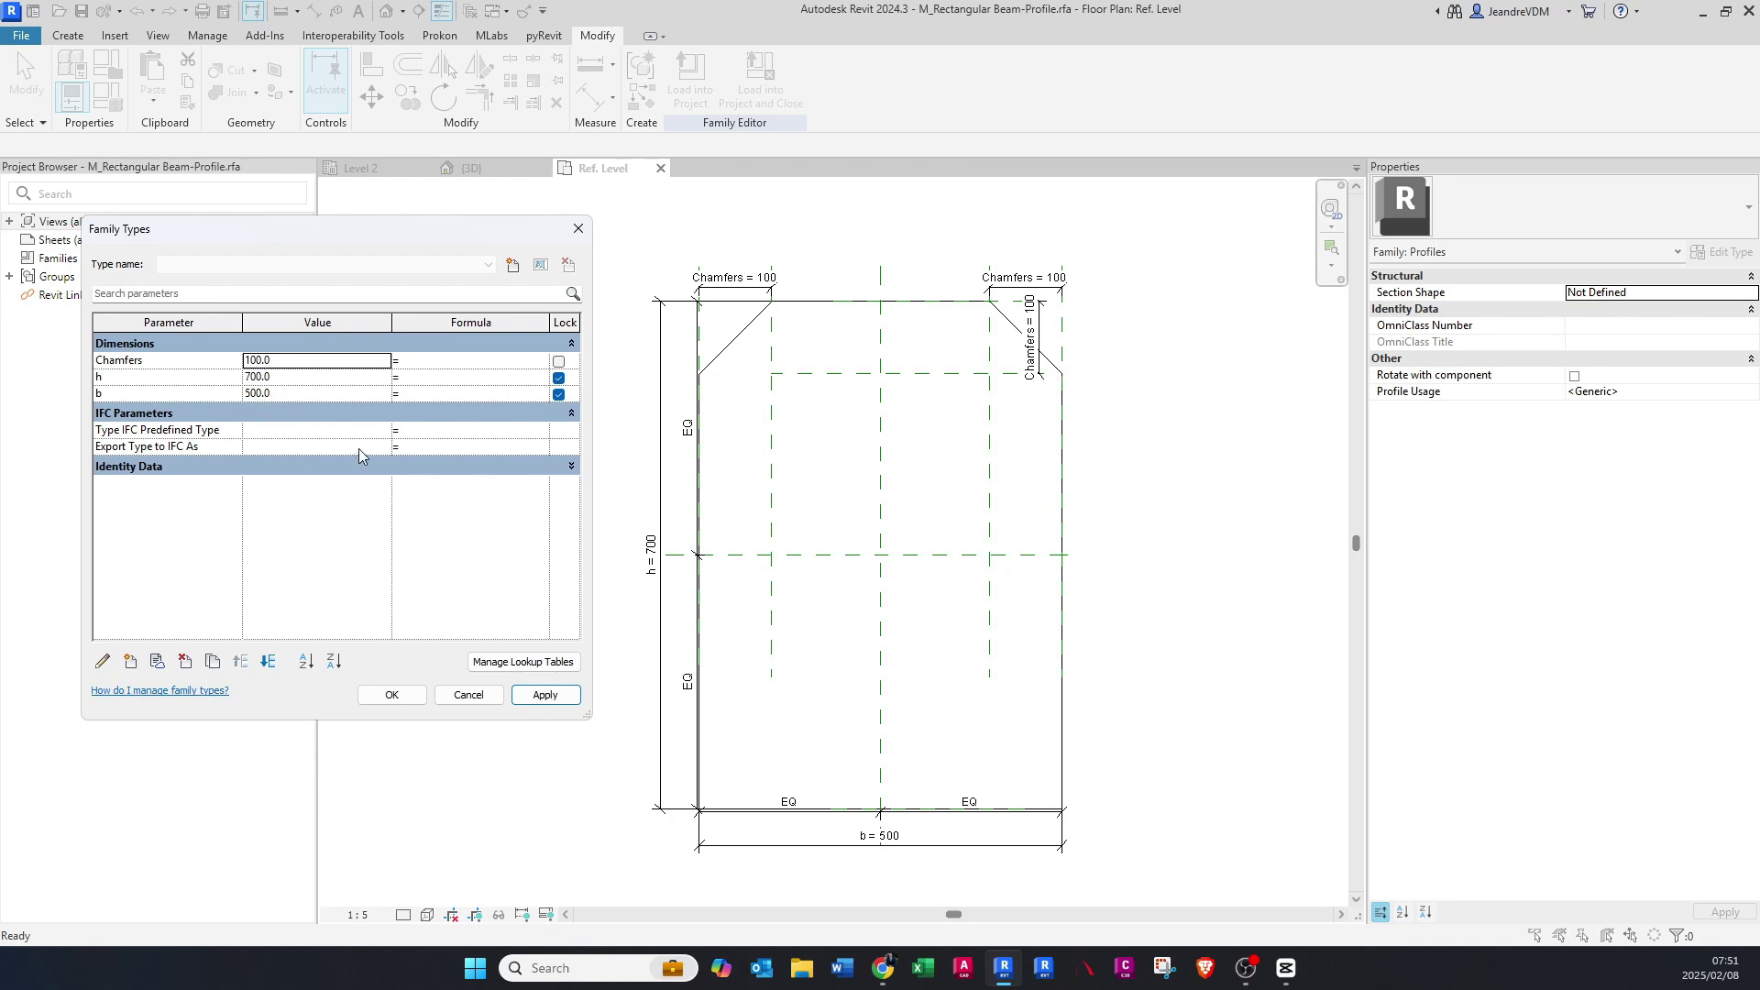
- Set the profile's parameters to h = 600, b = 300 and Chamfers = 50, and accept the family types
left_click(291, 376)
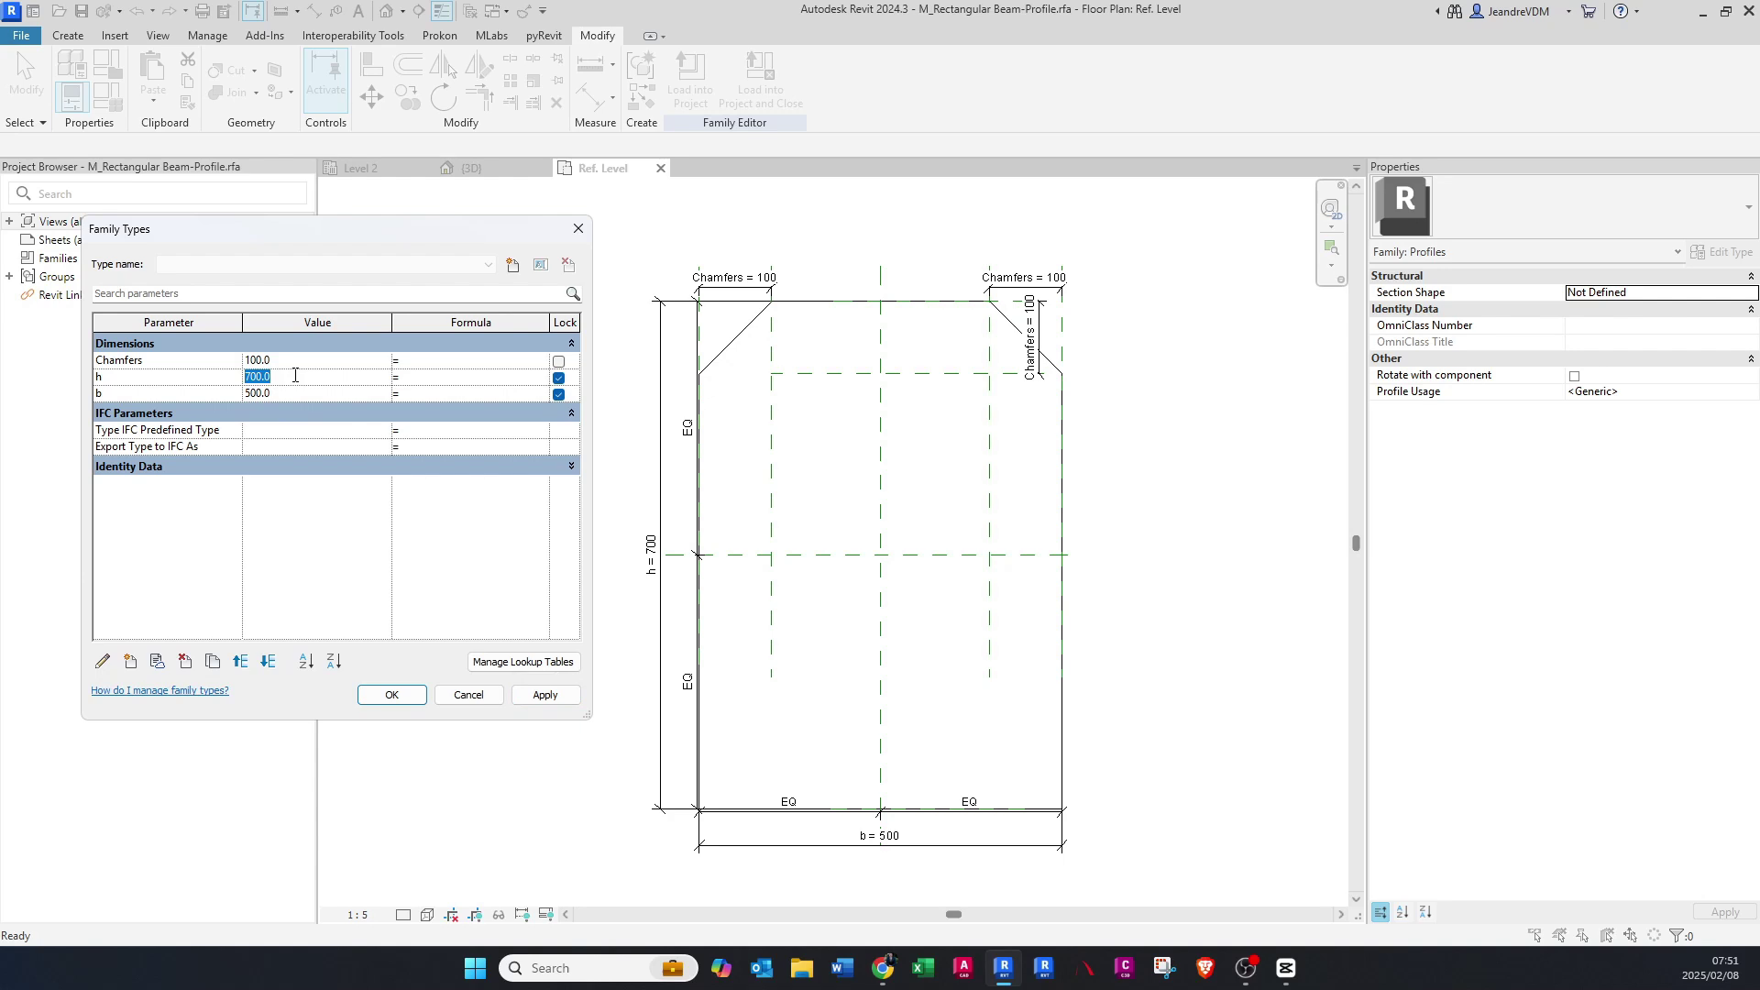
type("6")
double_click(295, 375)
type("6")
type("300")
left_click(322, 362)
type("50")
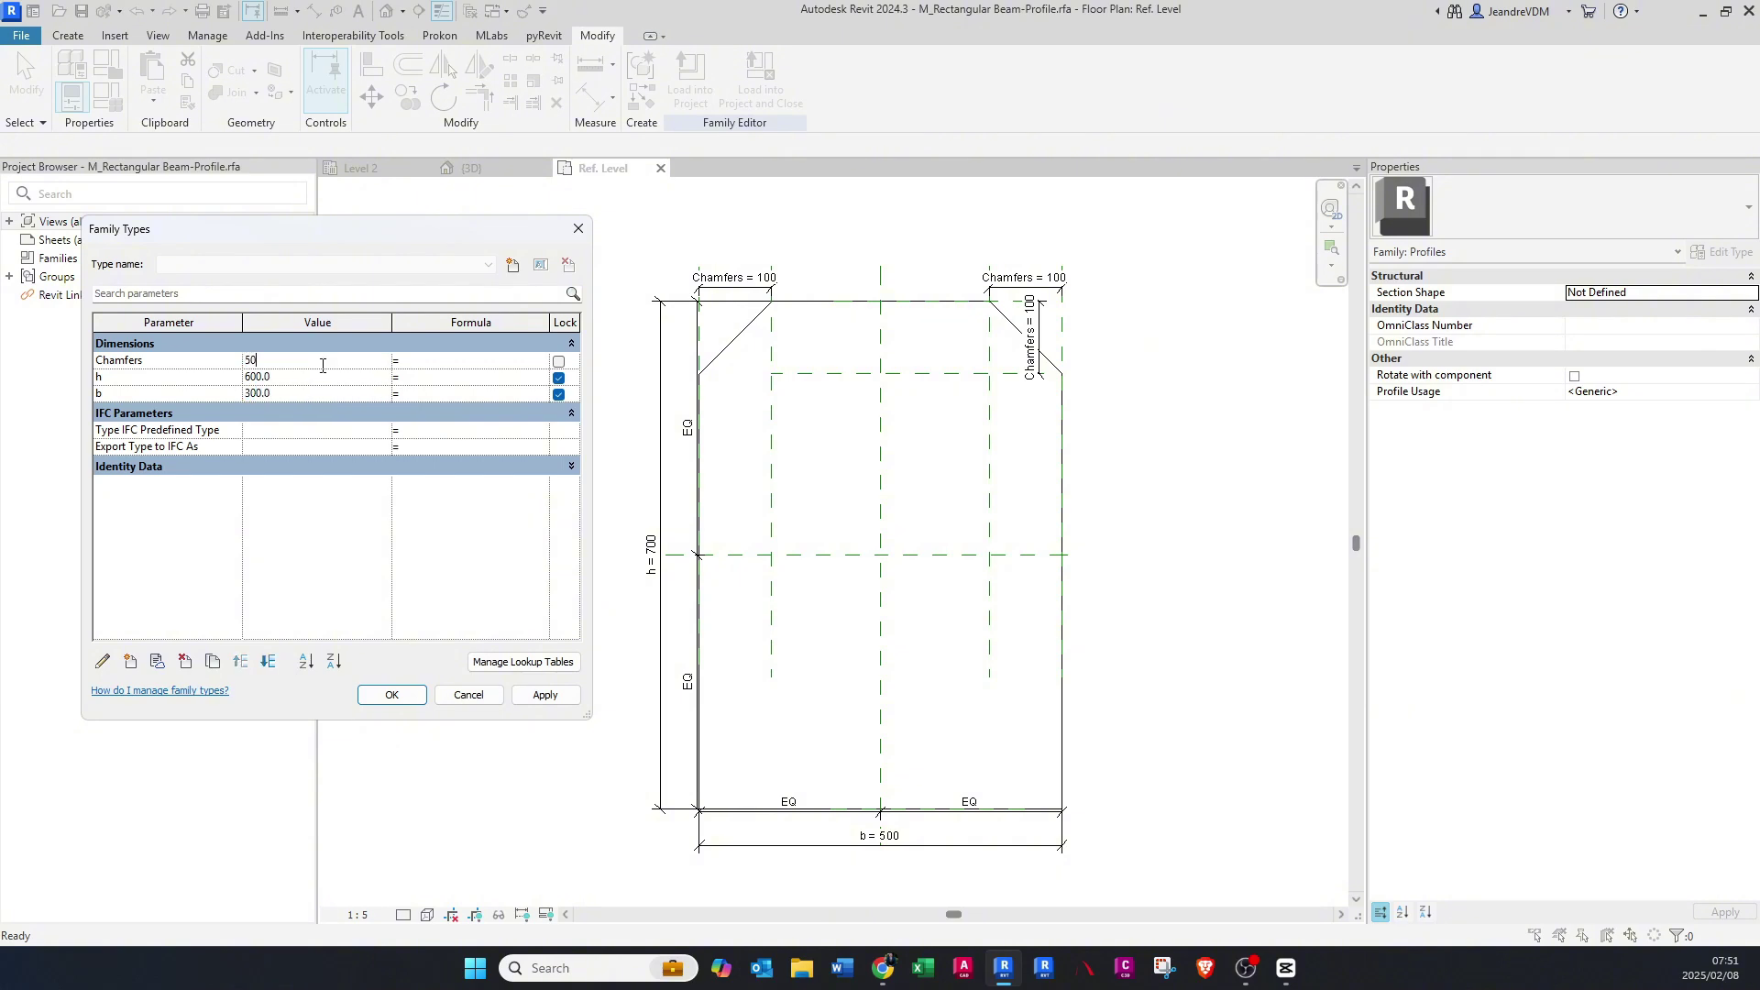
left_click(545, 695)
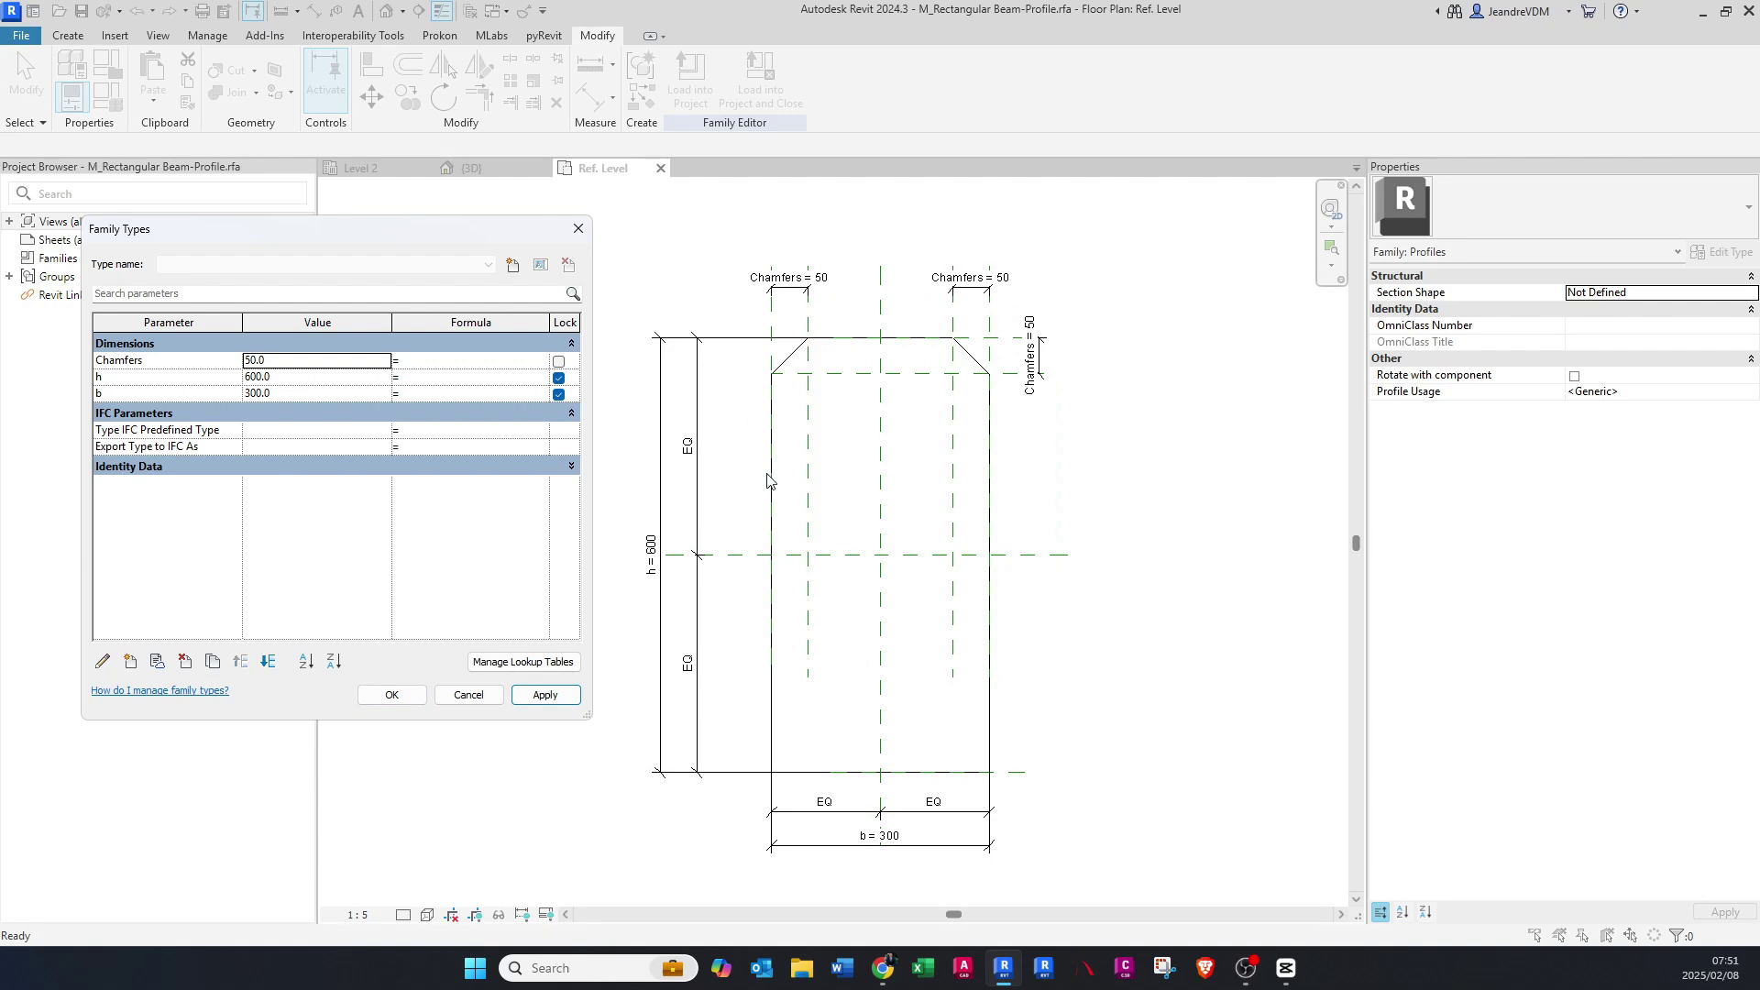
left_click(416, 697)
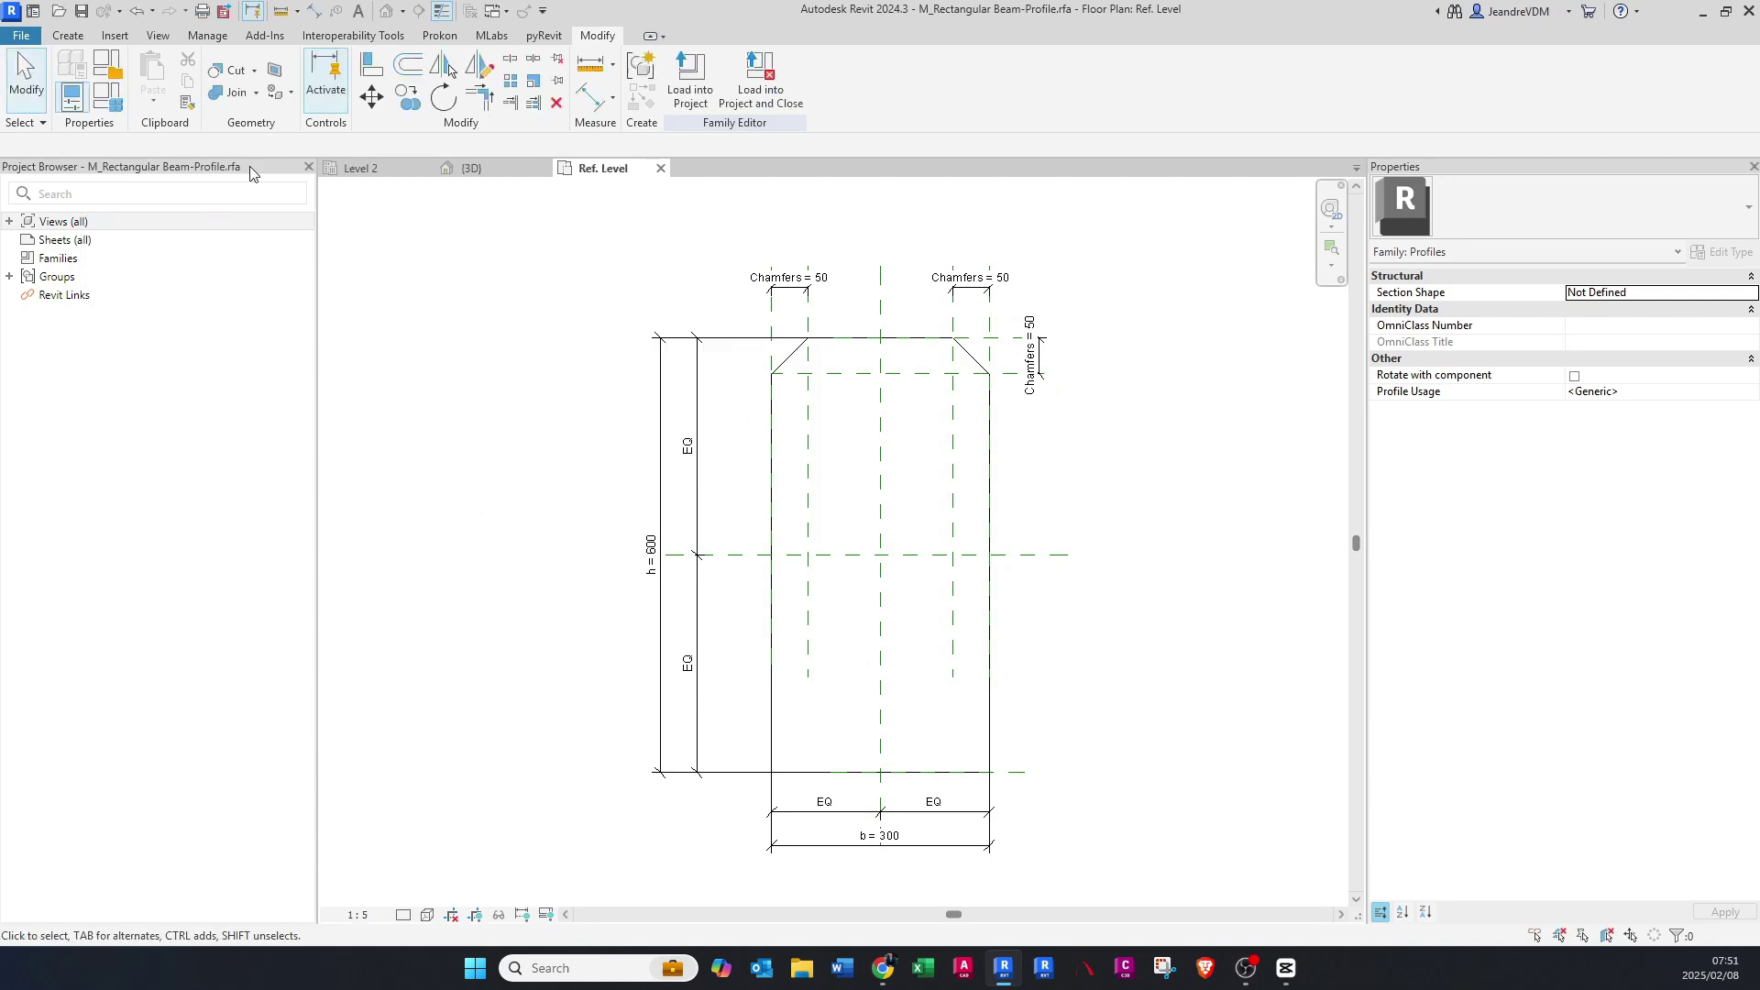
- Save the profile family under the new name Chamfer Beam-Profile.rfa in the REVIT YOUTUBE folder
left_click(22, 37)
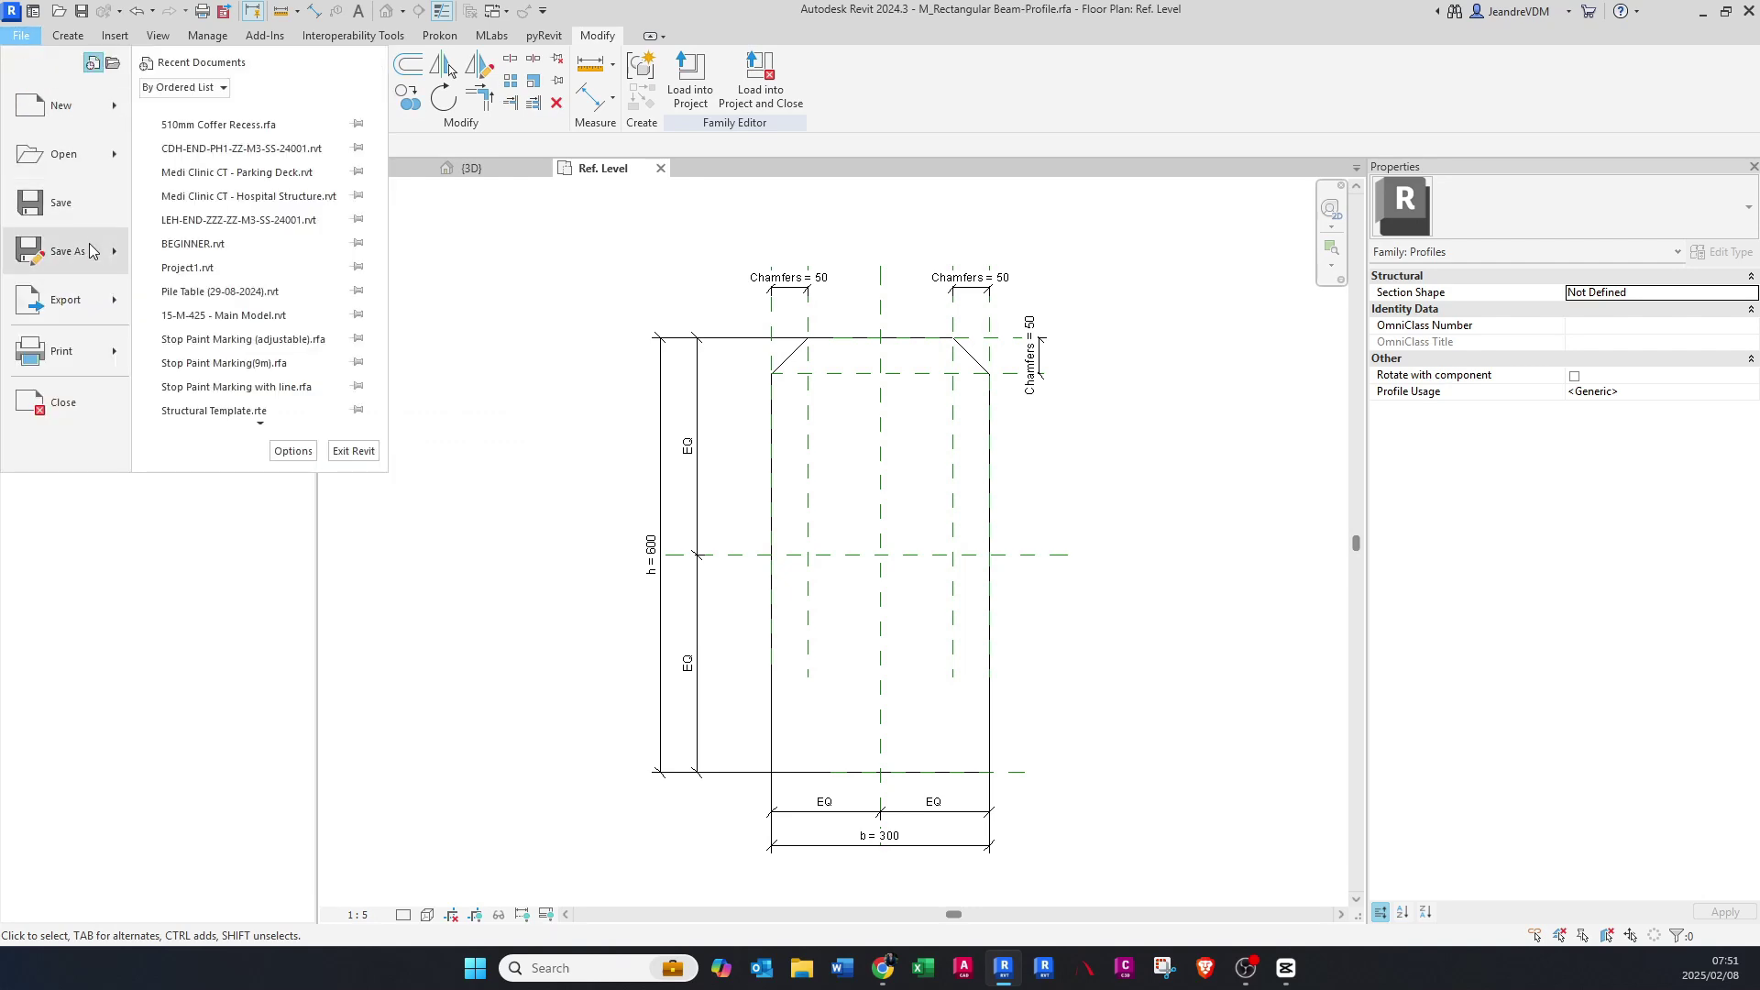
mouse_move(96, 252)
left_click(151, 253)
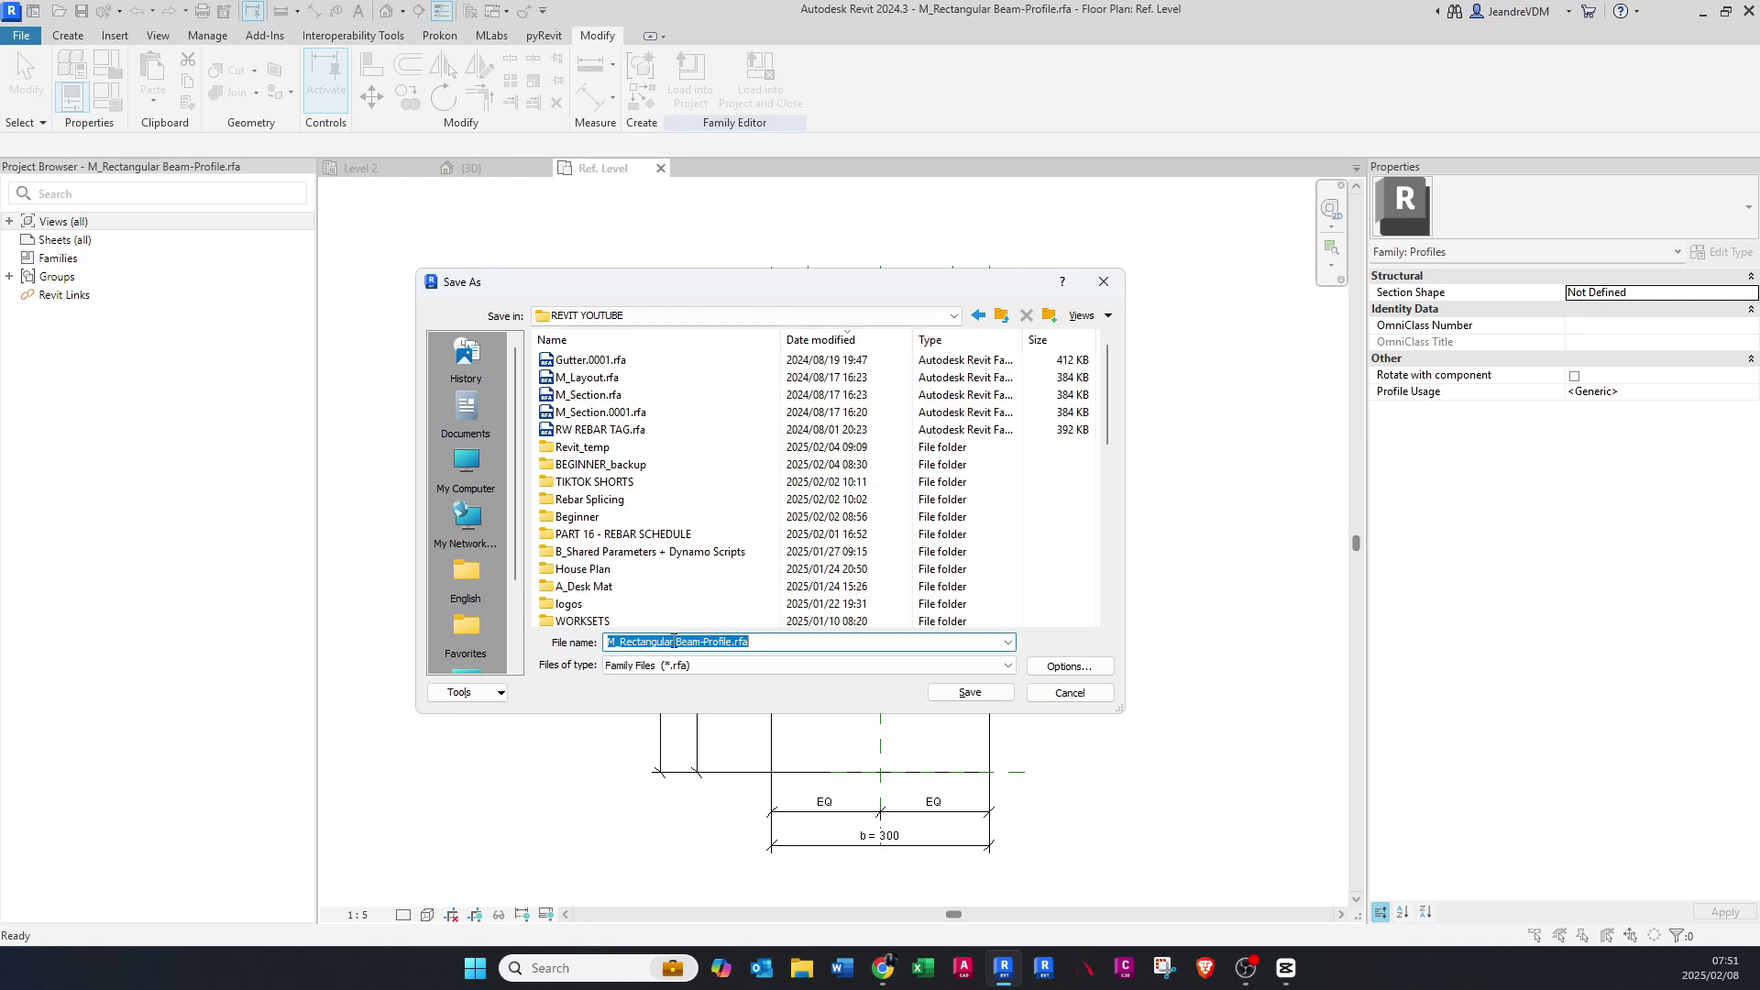
left_click_drag(676, 642, 610, 642)
type("Chamfer")
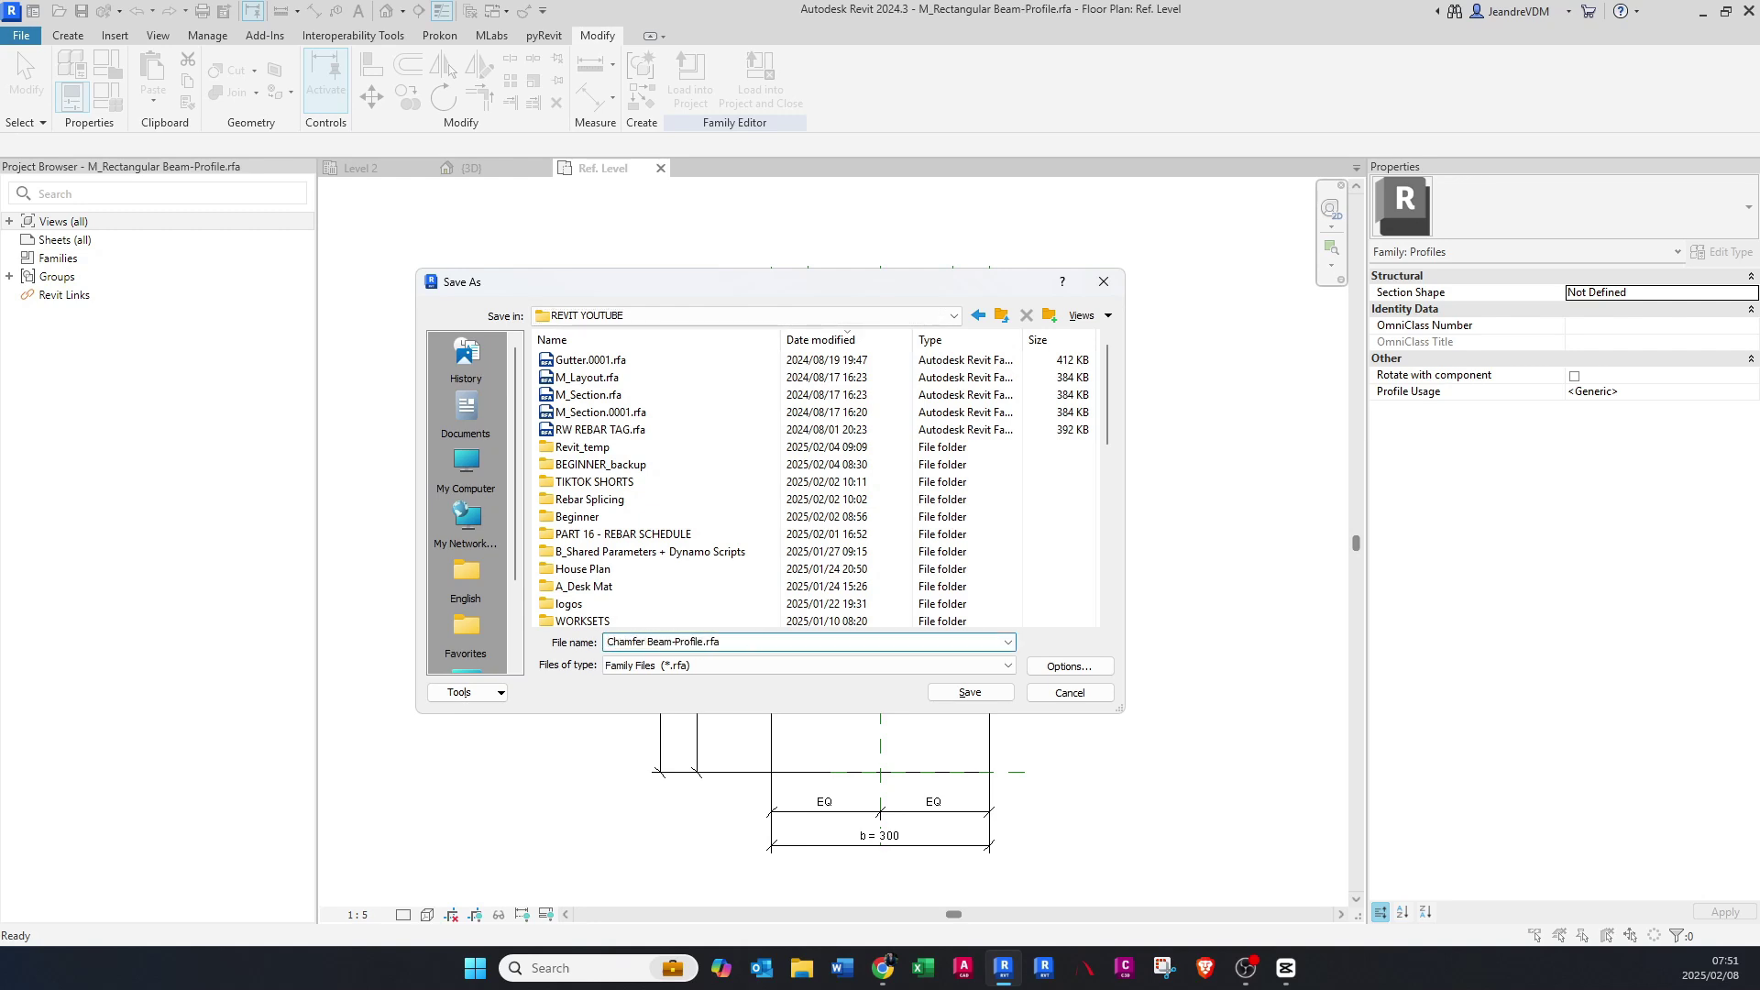
left_click(971, 692)
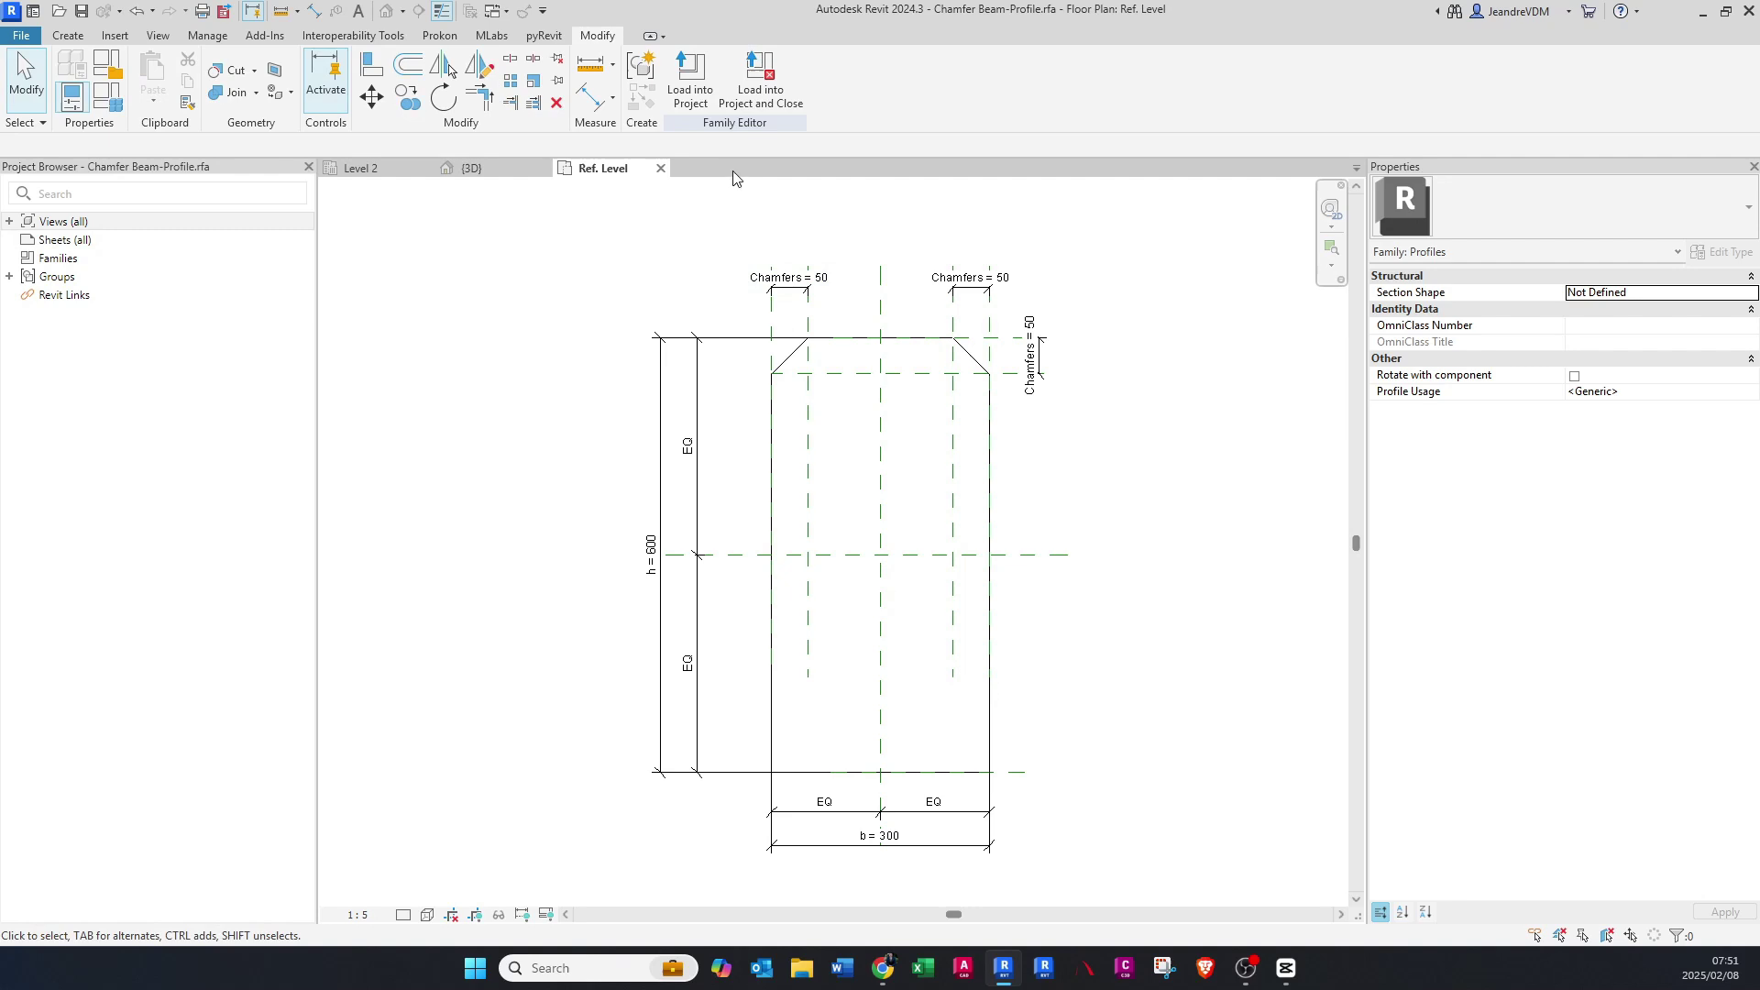
- Load the chamfer profile into Concrete-Rectangular Beam.rfa only and expand its entry among the loaded profile families
left_click(689, 99)
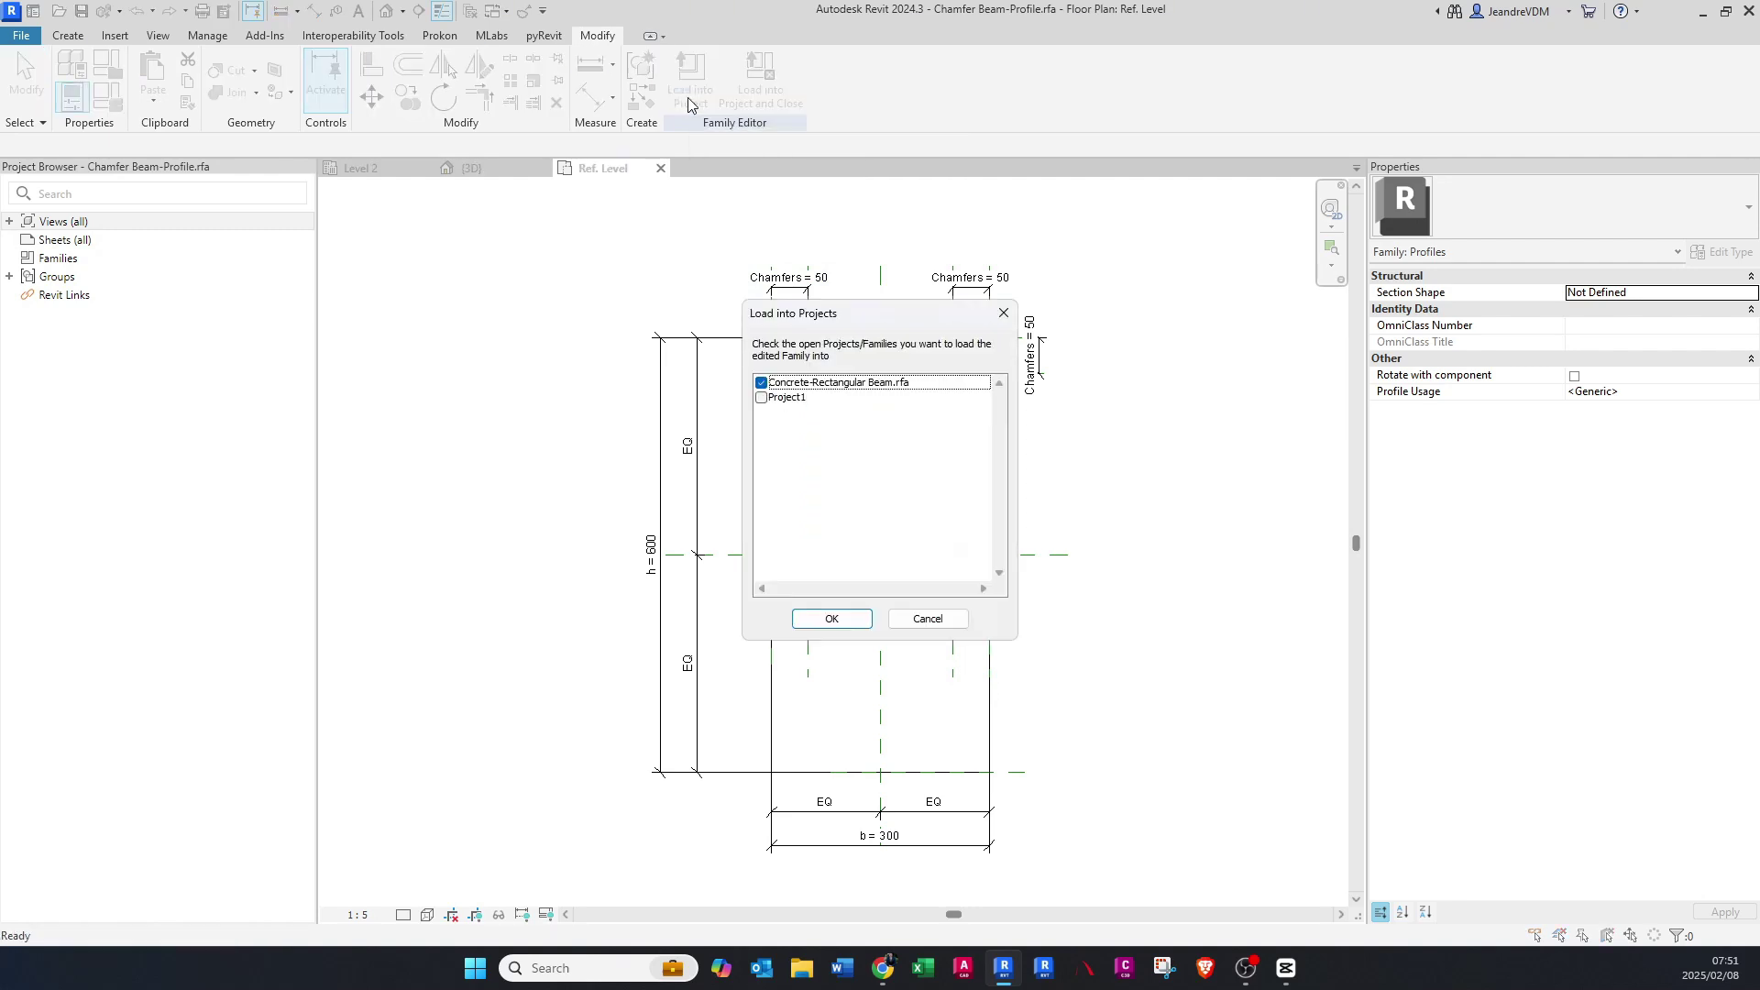
left_click(833, 618)
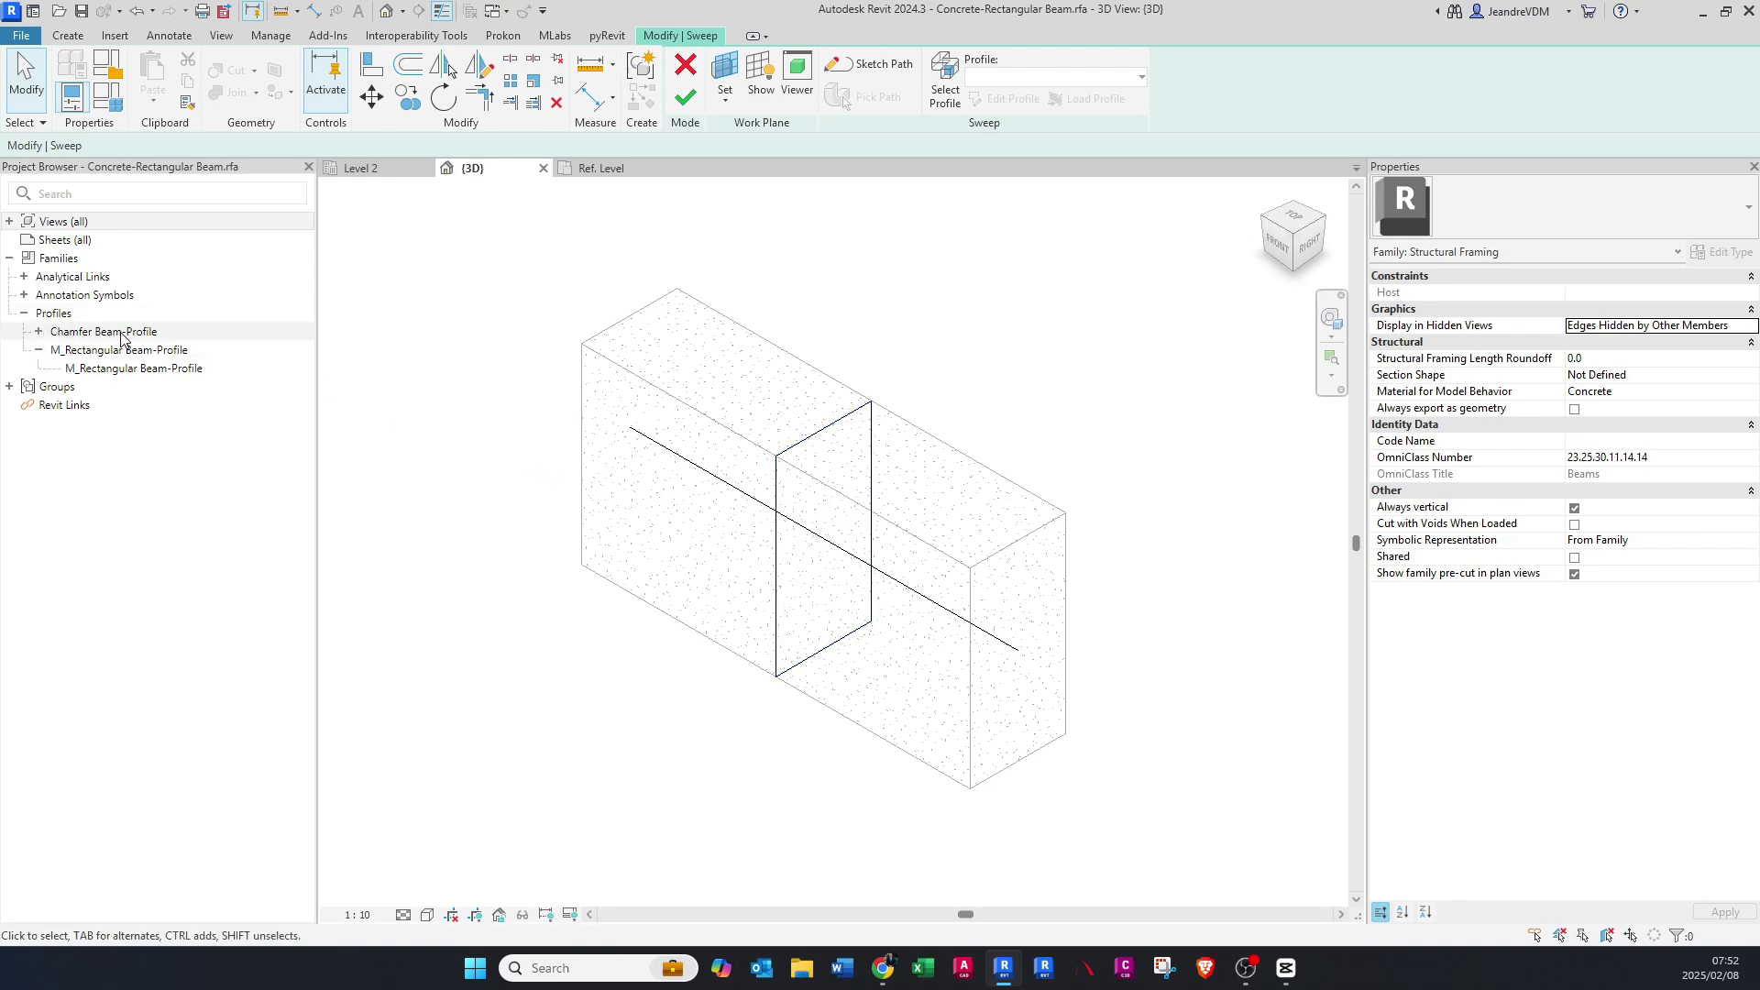
left_click(44, 332)
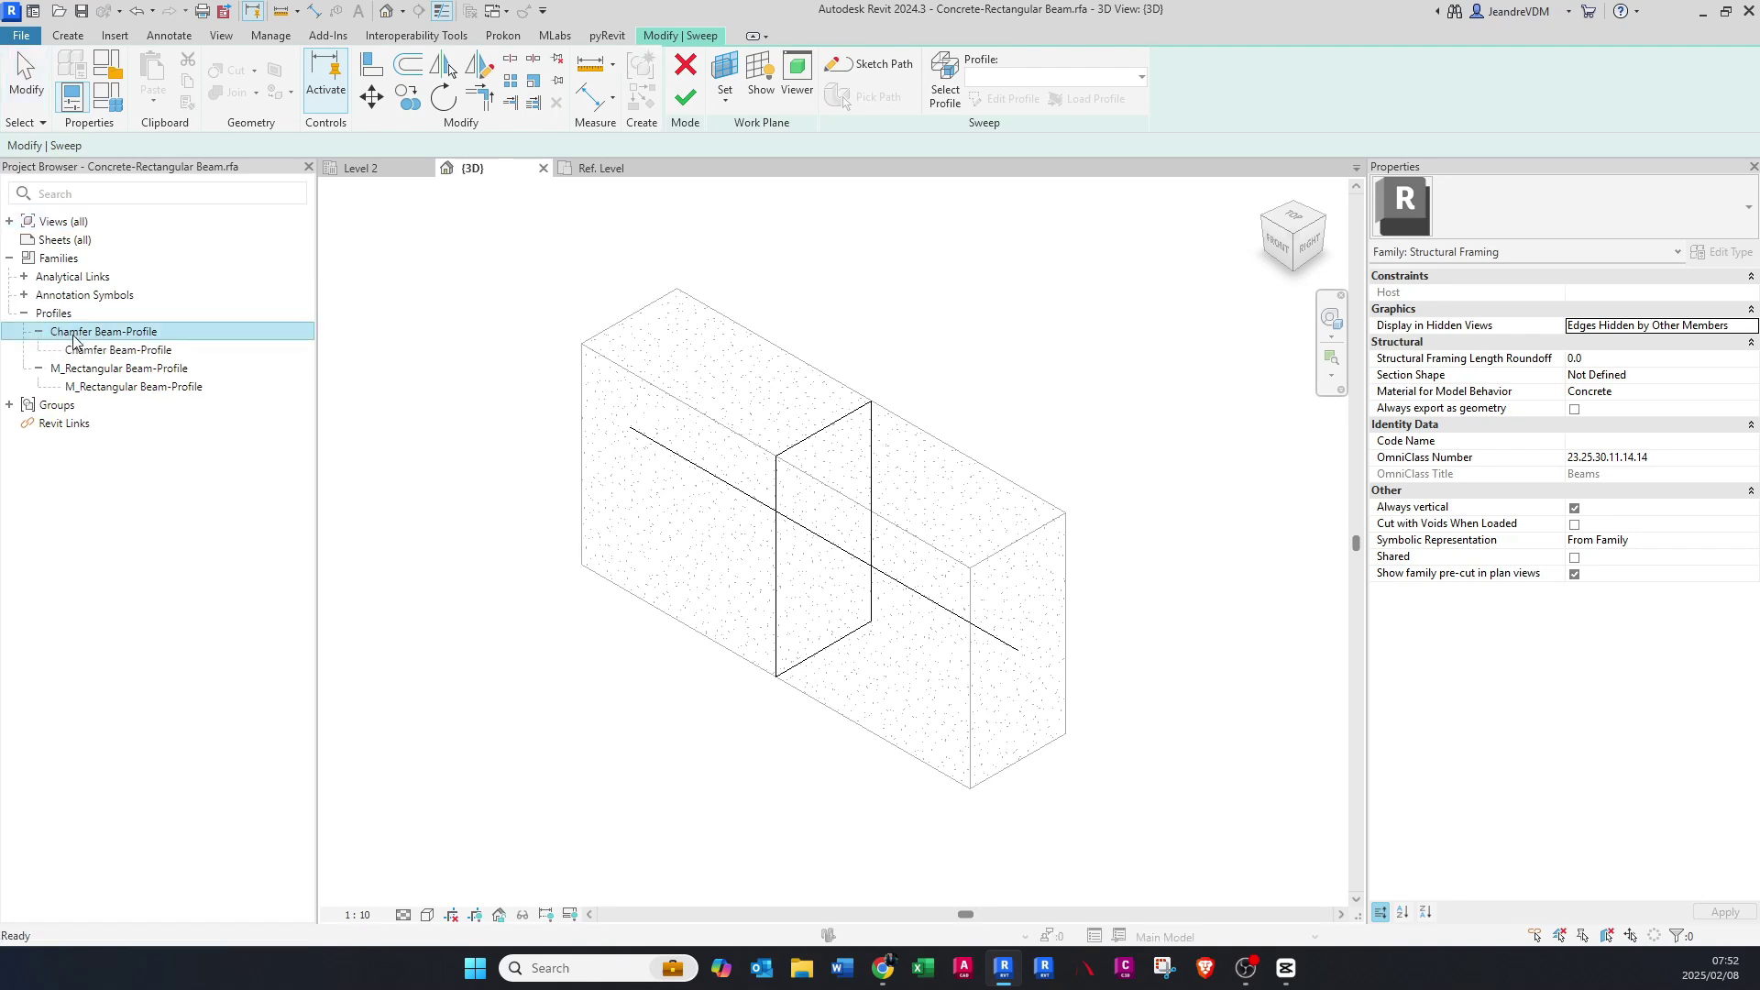
left_click(115, 369)
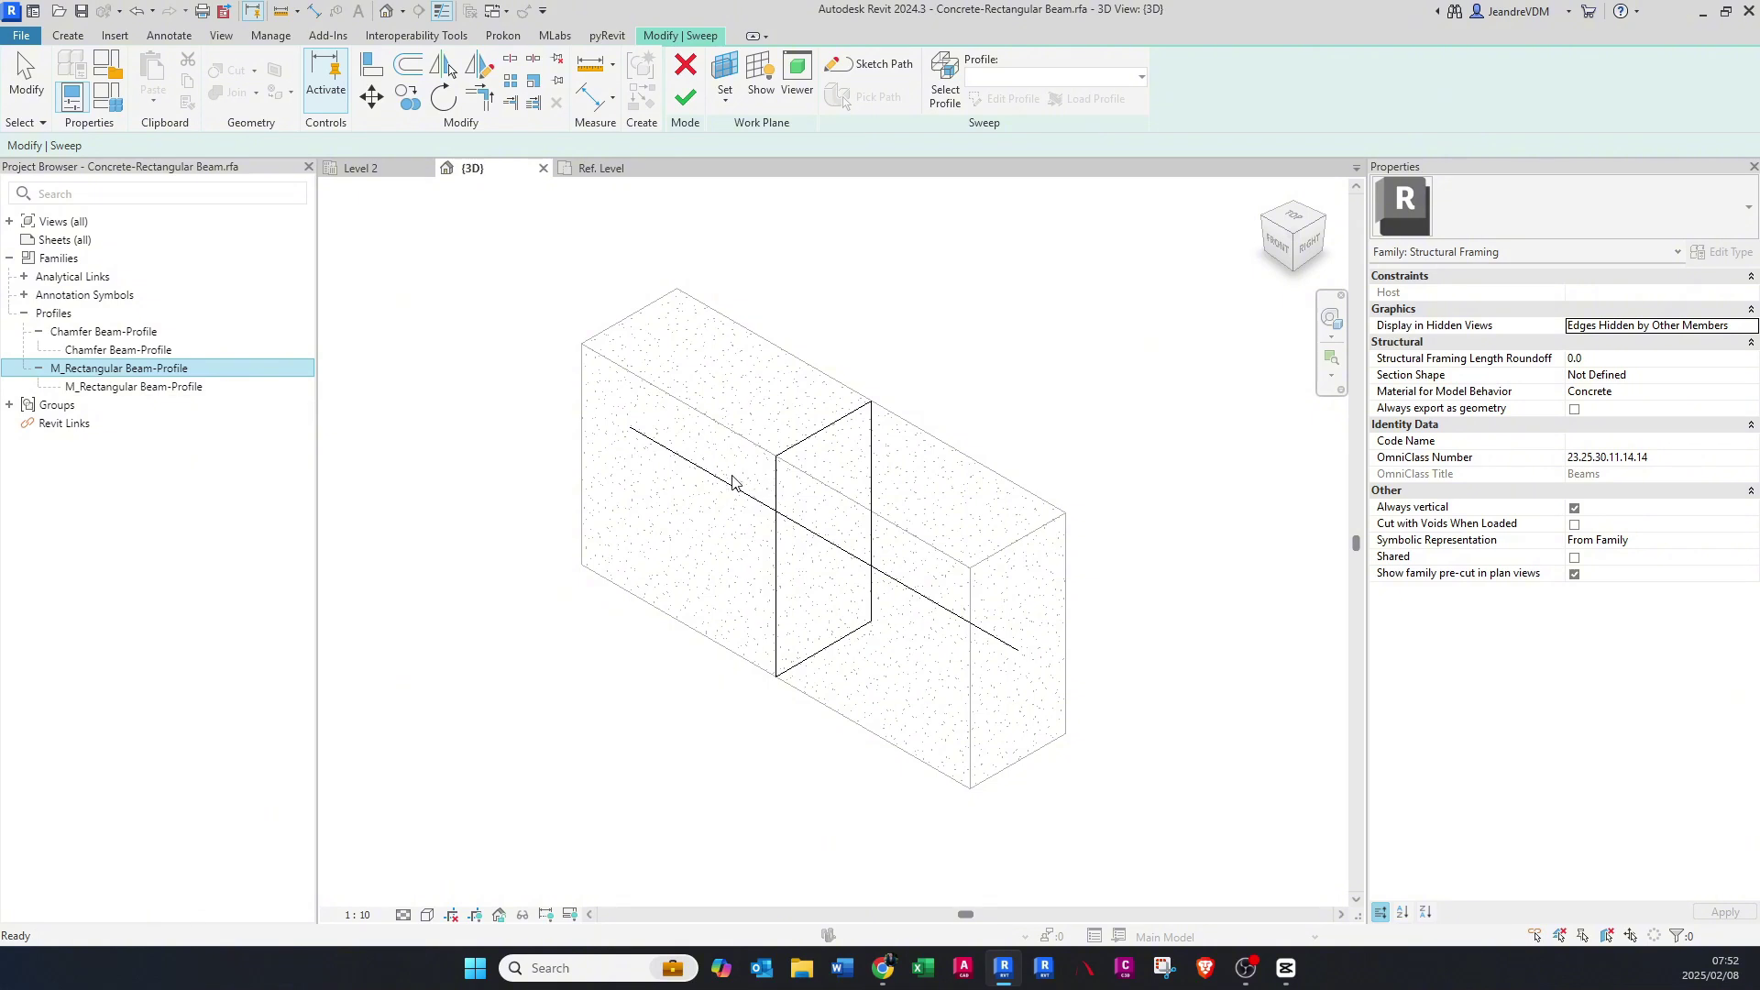
left_click(454, 327)
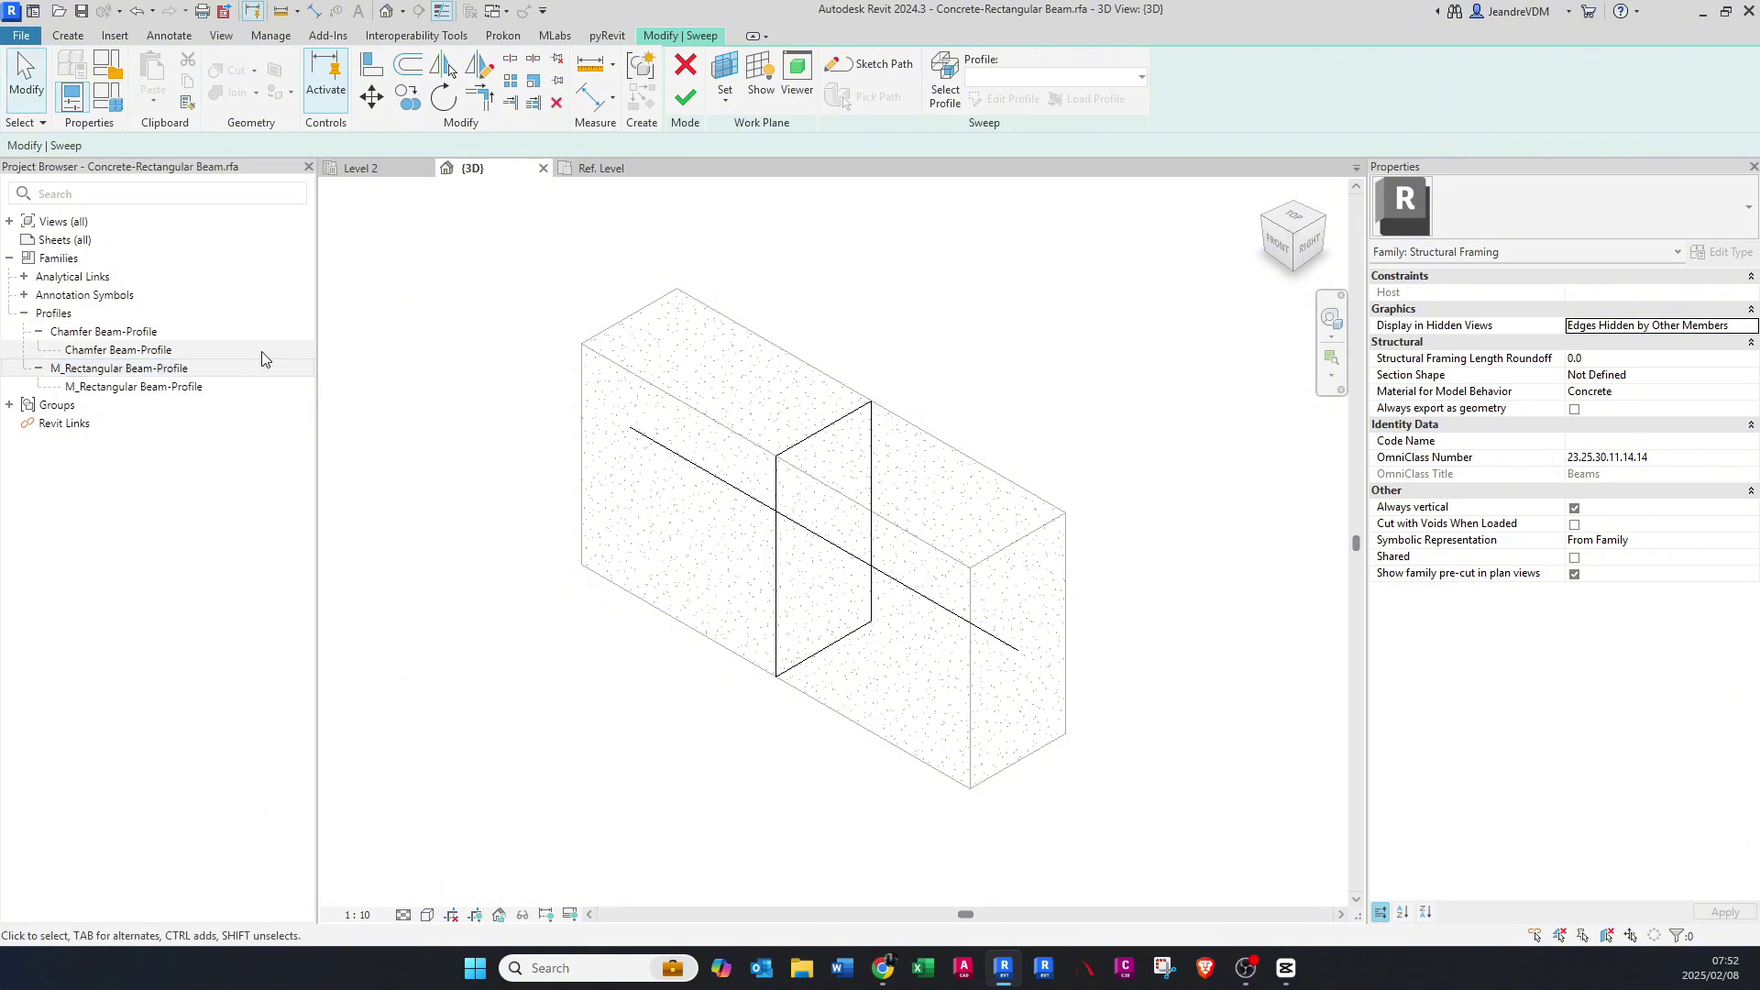
- Replace the beam sweep's profile with Chamfer Beam-Profile and finish editing the sweep
left_click(773, 510)
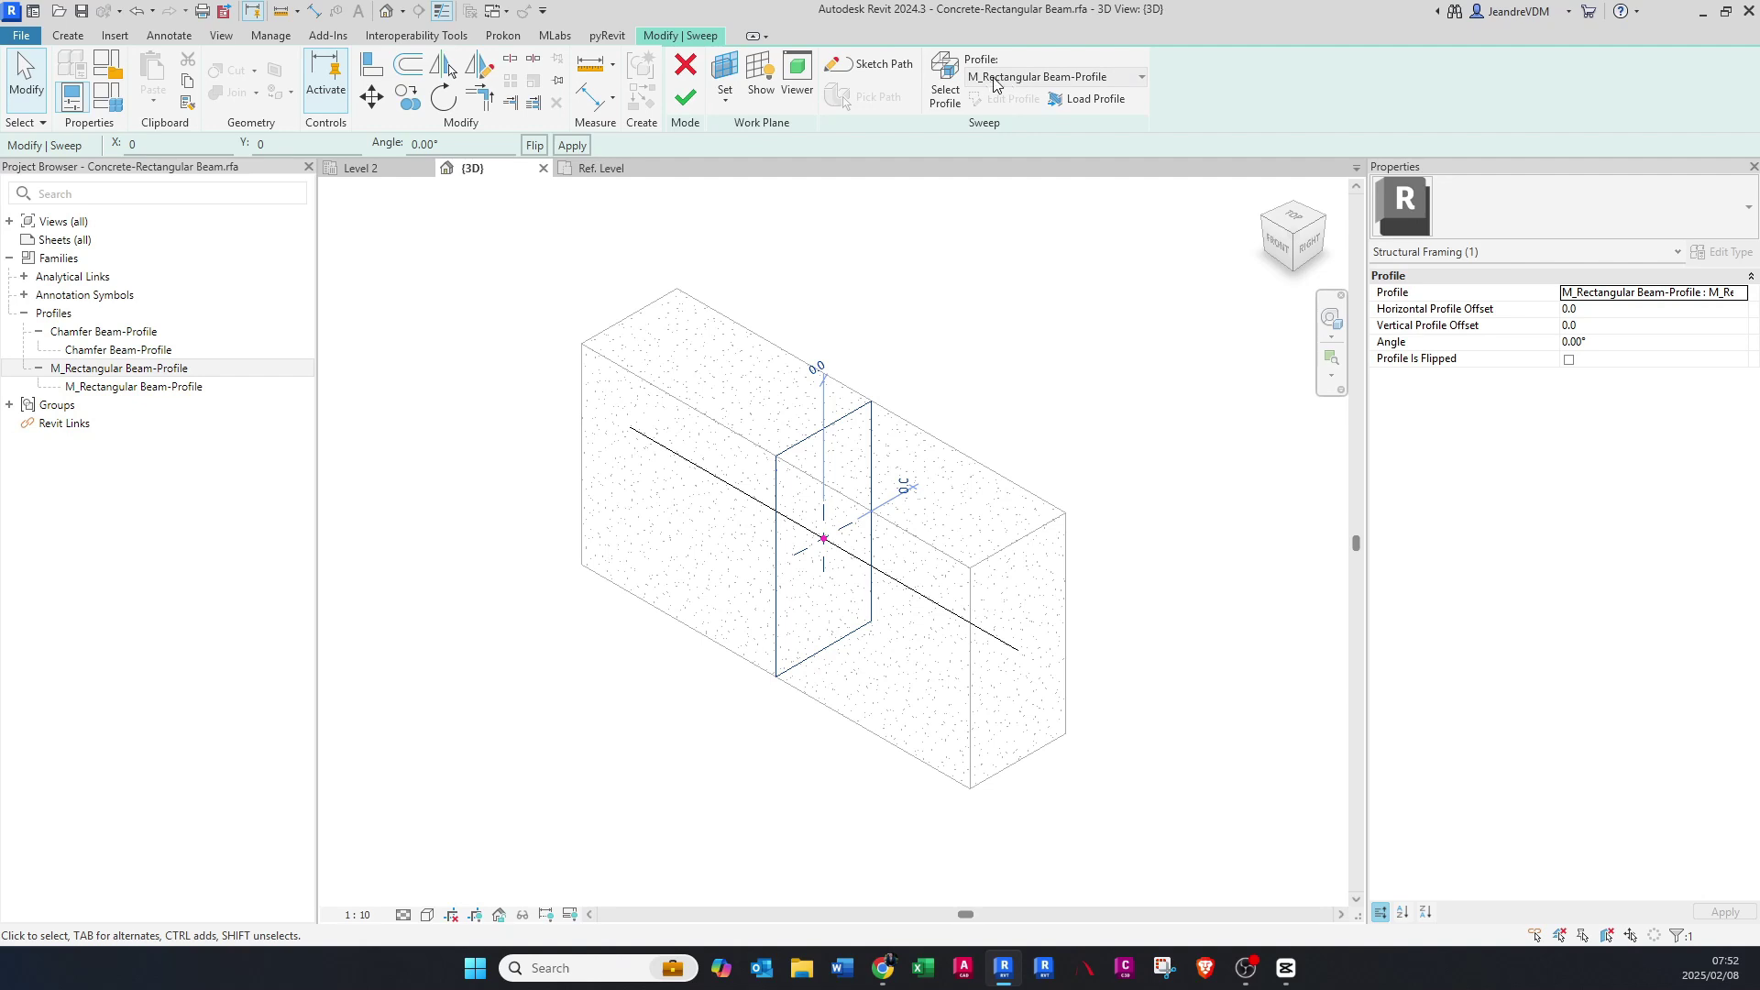
left_click(1035, 79)
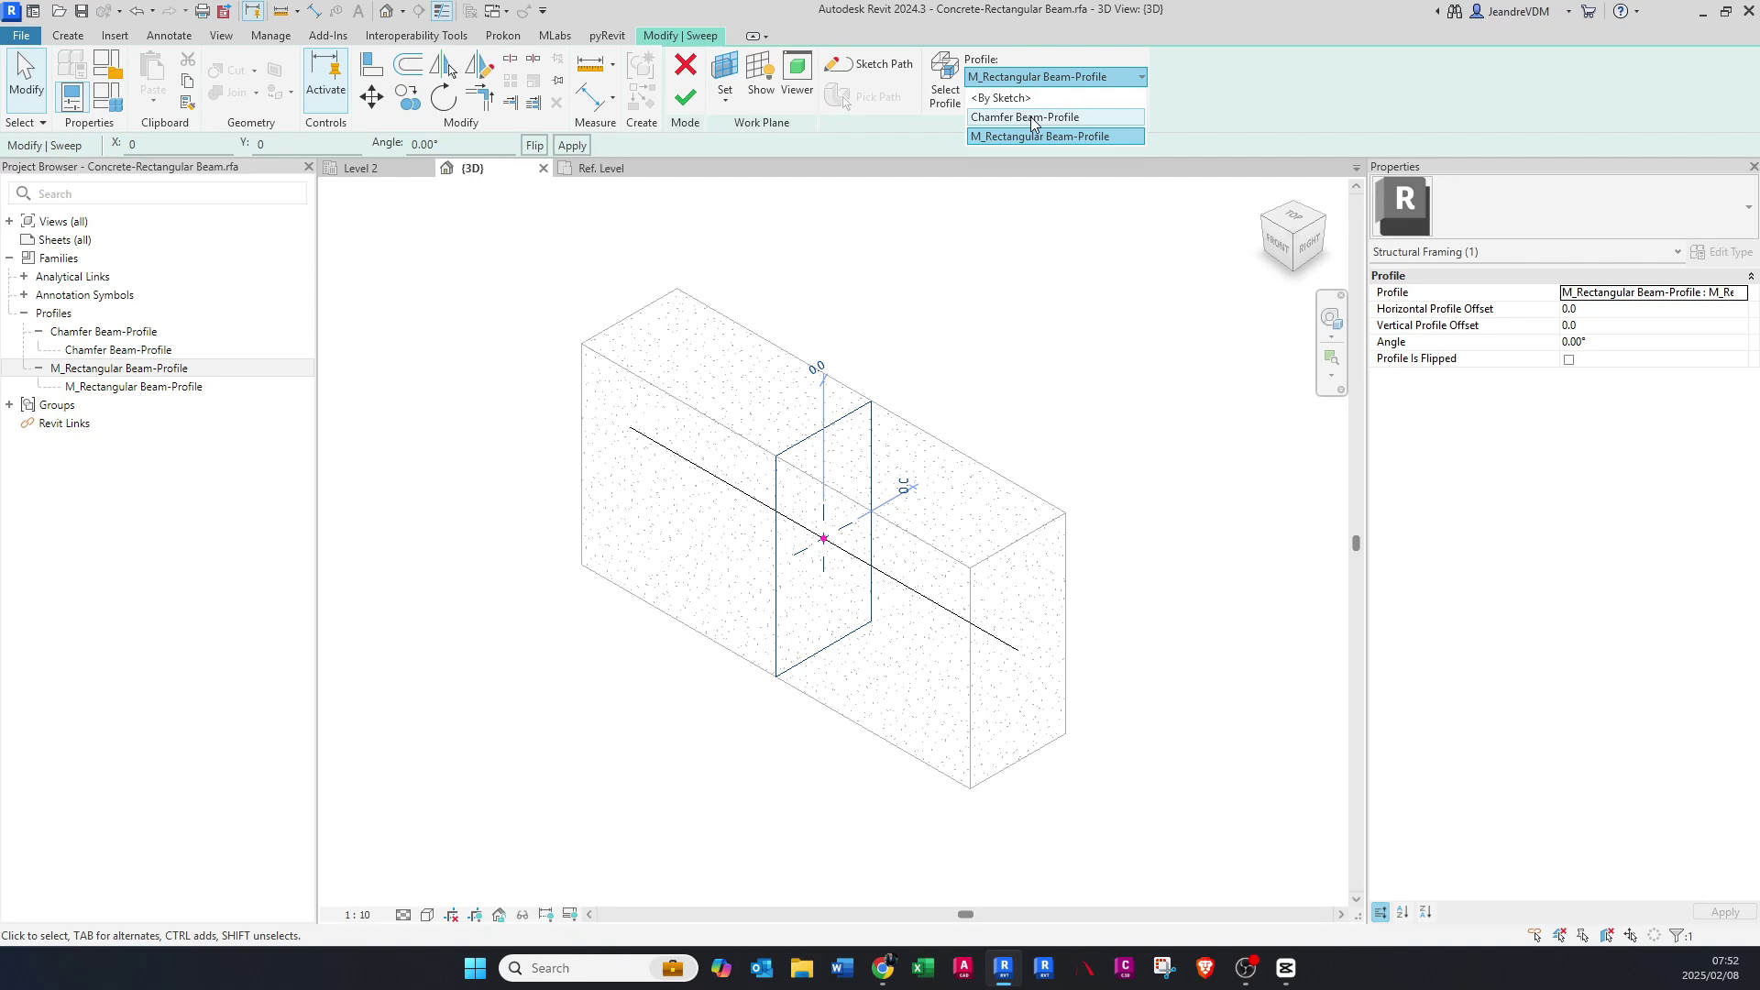
left_click(1025, 117)
left_click(944, 396)
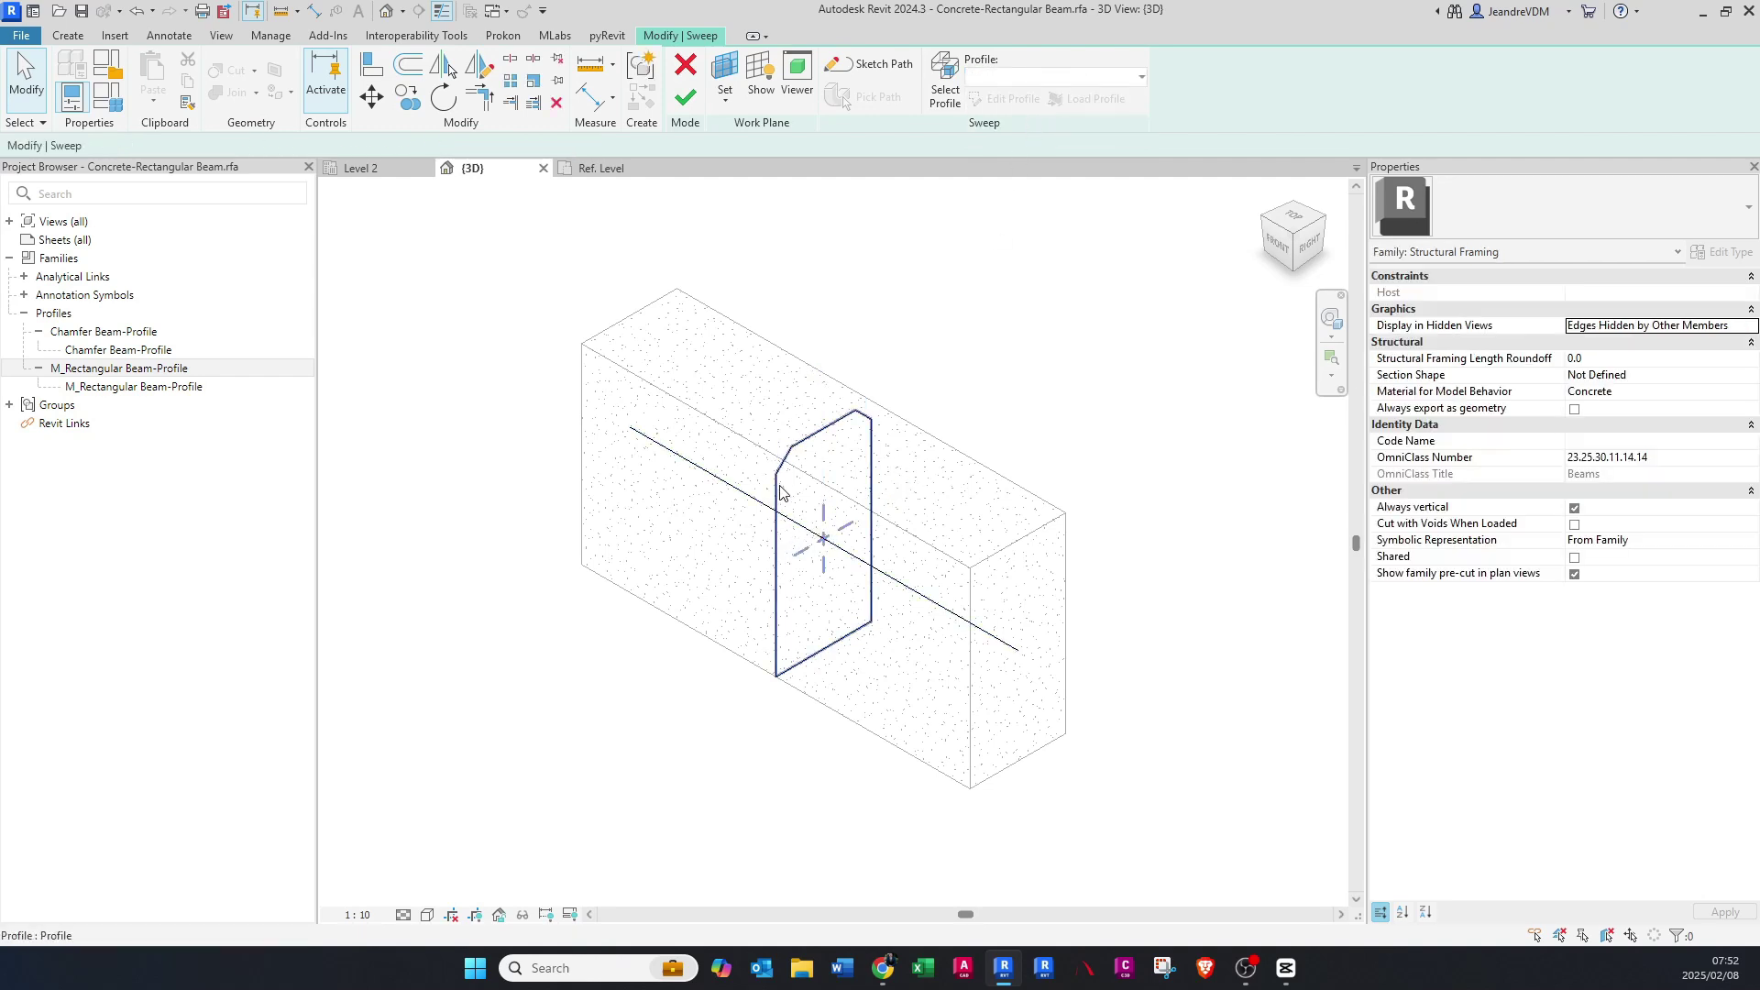
left_click(777, 613)
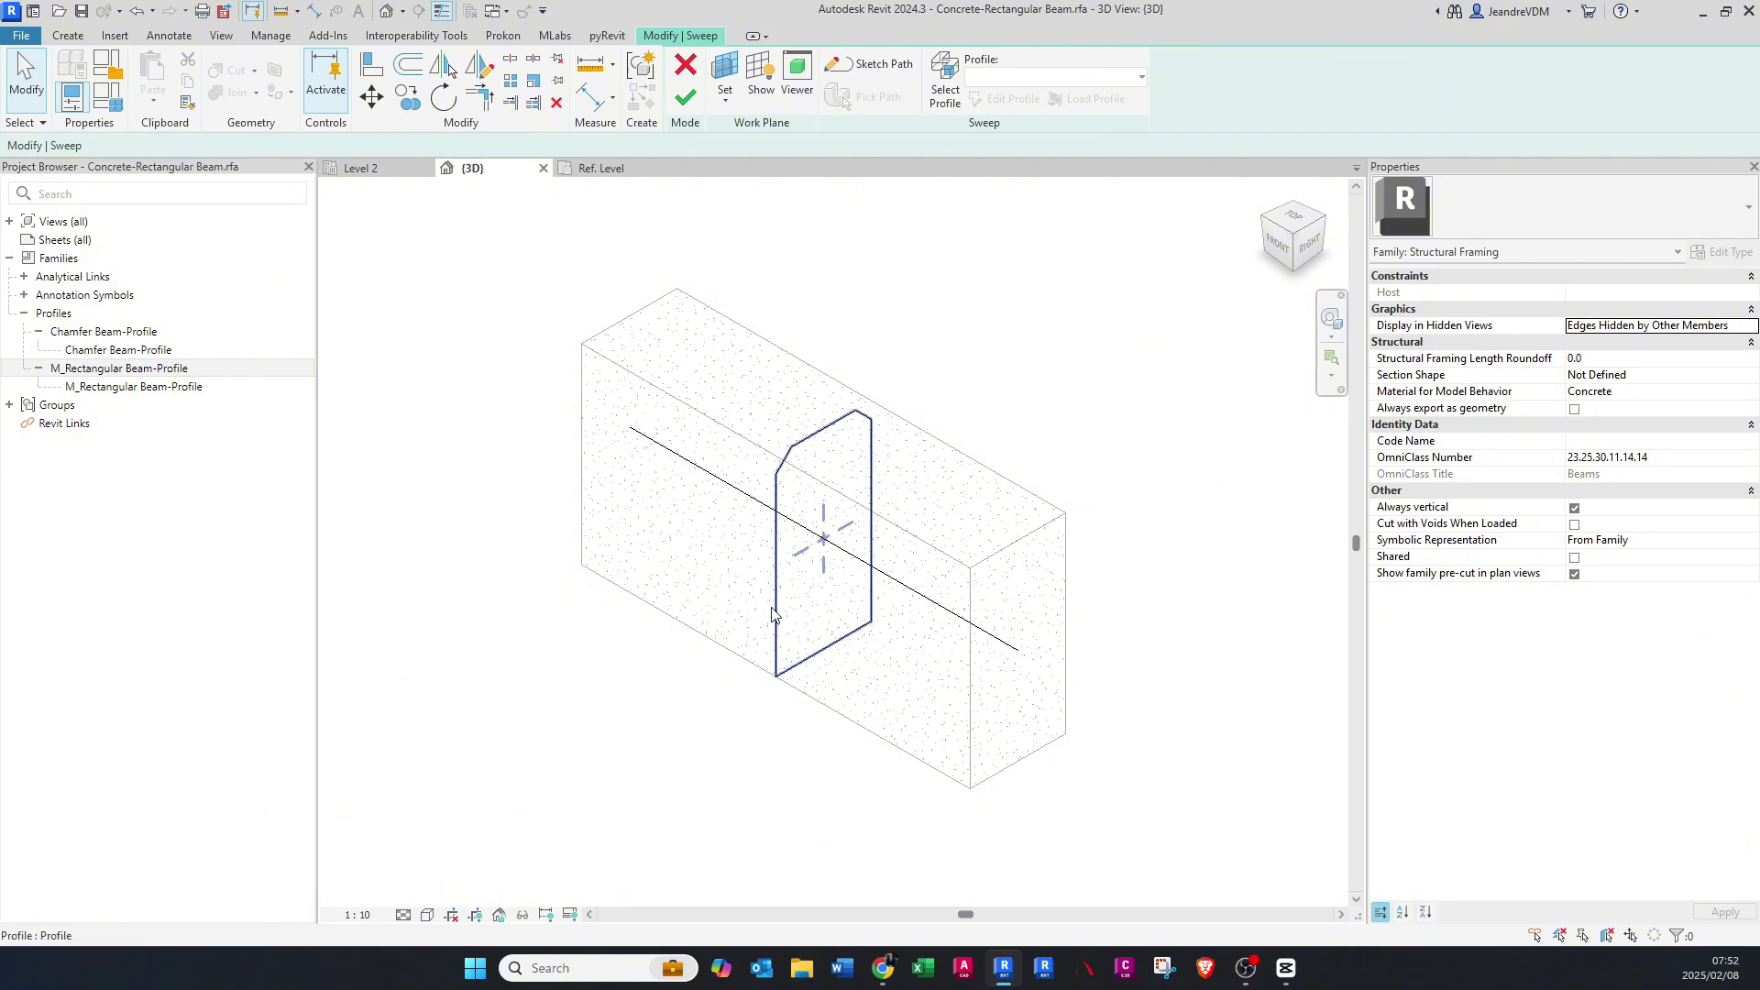
left_click(787, 433)
left_click(689, 97)
key("Escape")
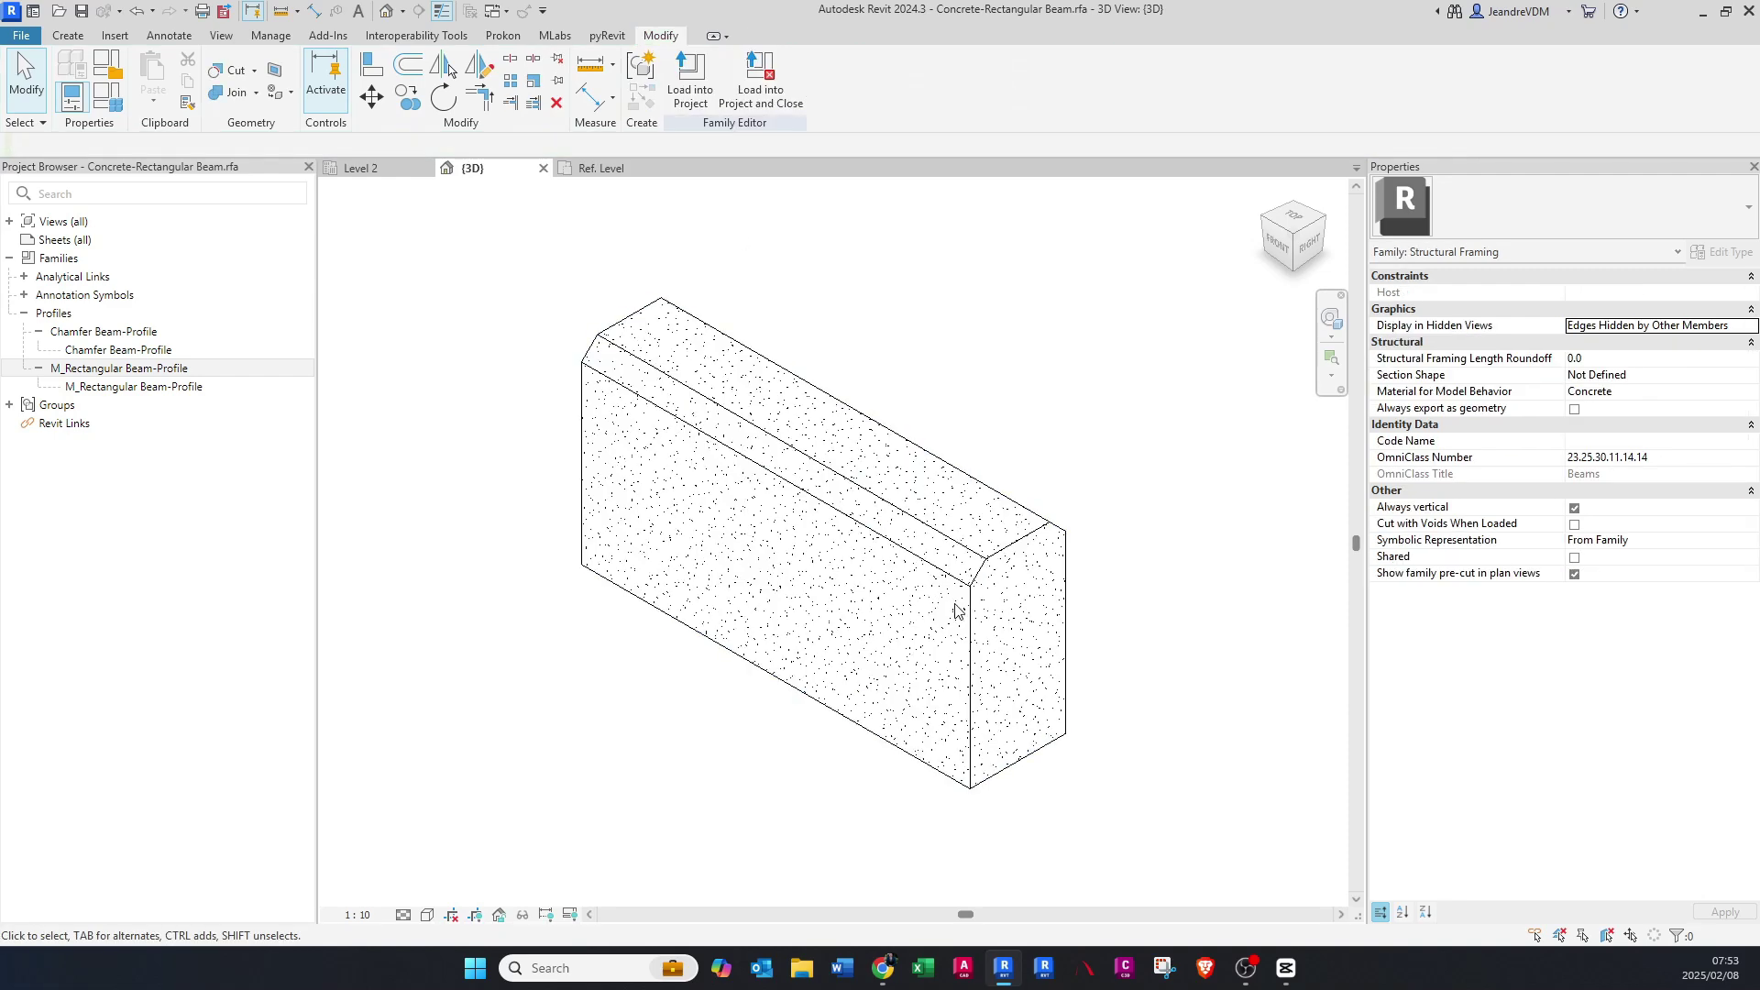
- Try to associate the h parameter of the Chamfer Beam-Profile type with the beam family's h parameter
mouse_move(955, 610)
middle_mouse_down("shift")
mouse_move(798, 498)
mouse_move(734, 483)
mouse_move(764, 470)
mouse_move(770, 495)
mouse_move(932, 546)
mouse_move(931, 581)
middle_mouse_up("shift")
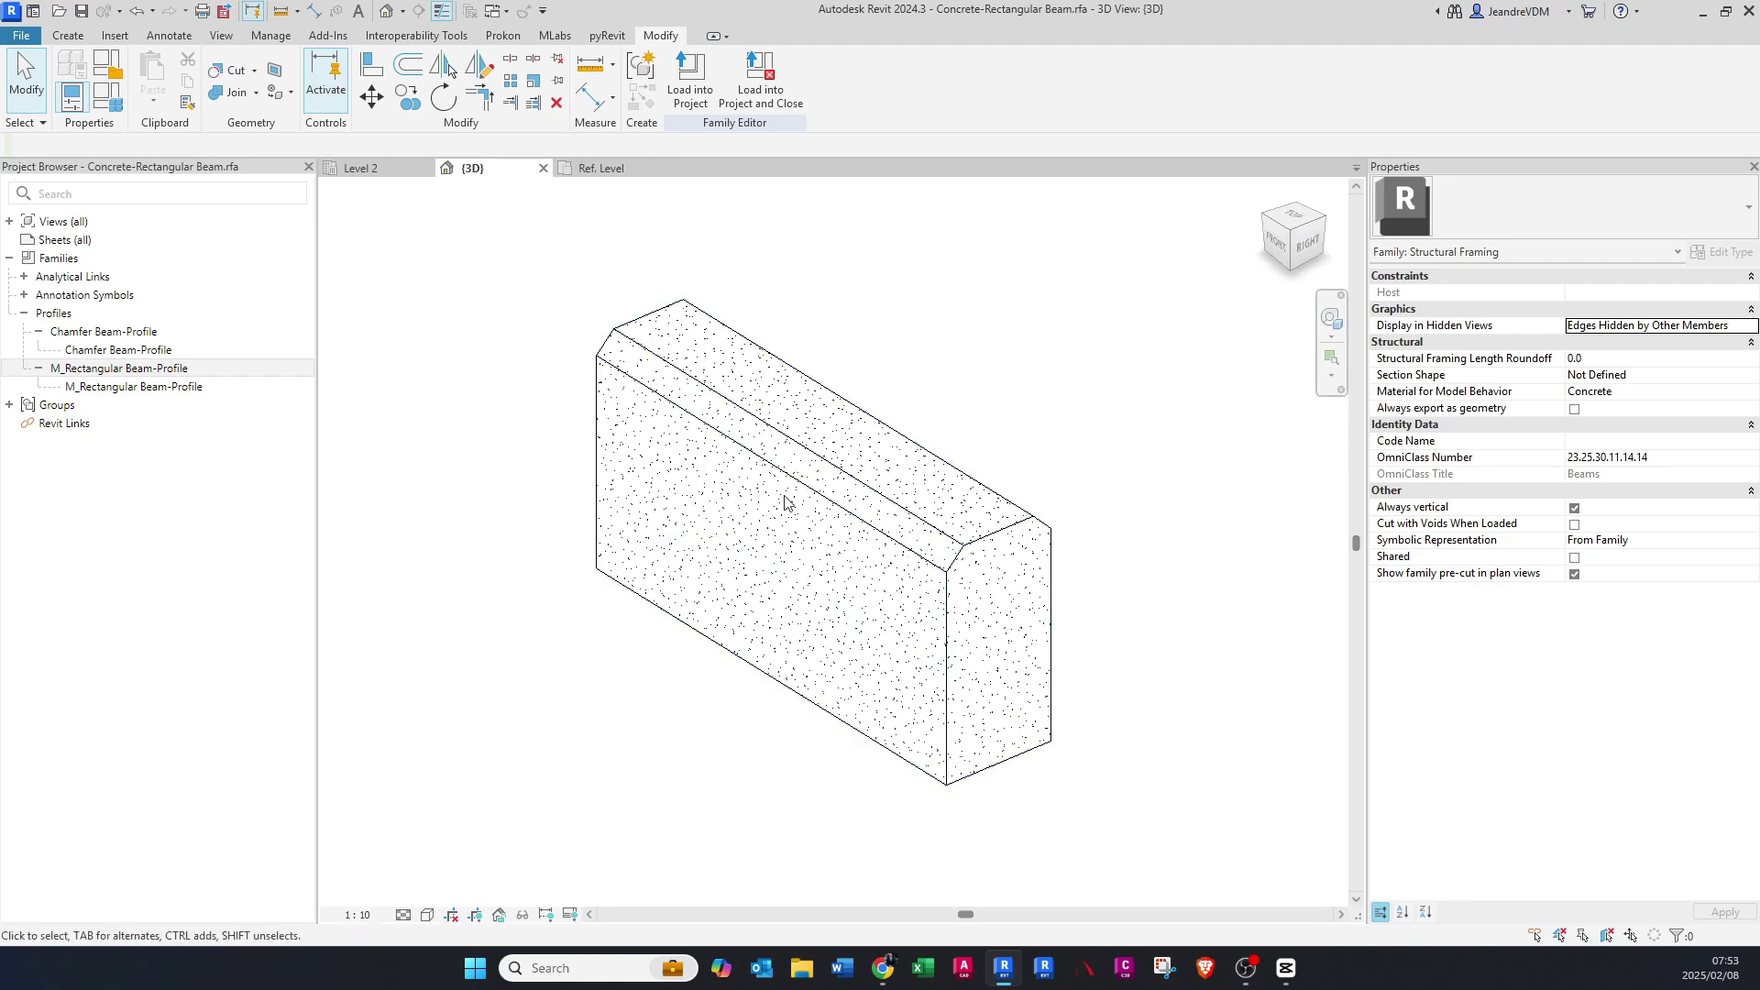
left_click(149, 367)
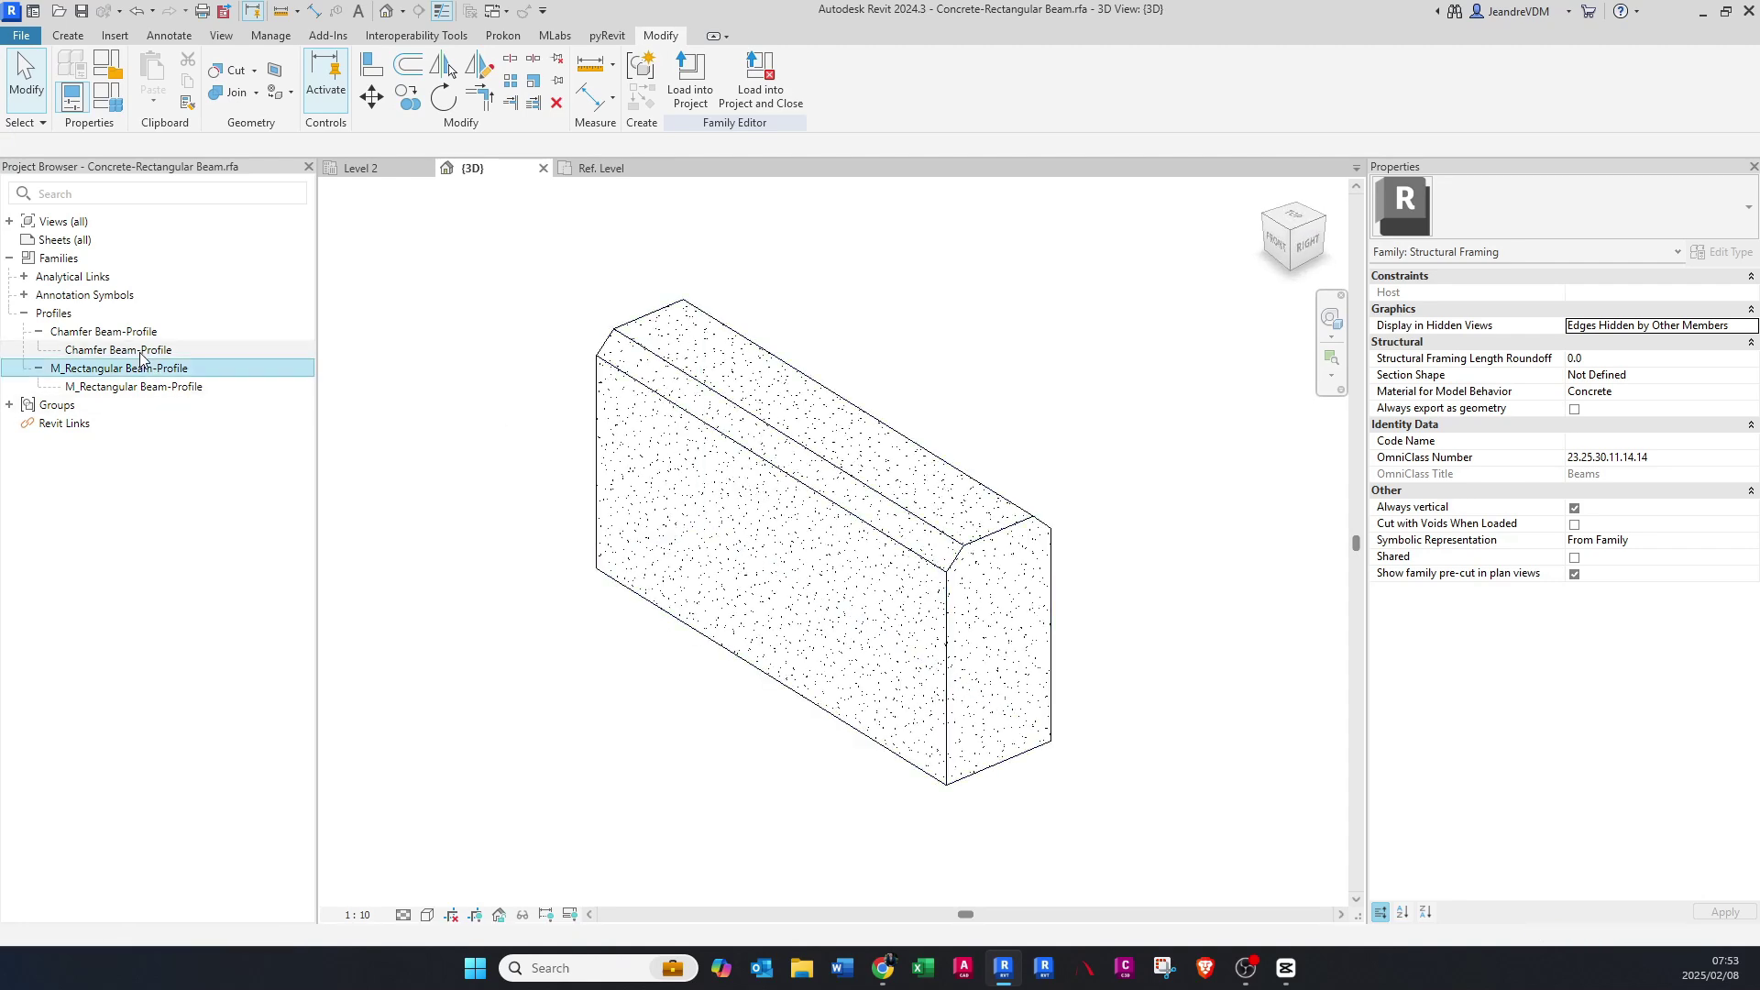
left_click(142, 354)
right_click(142, 356)
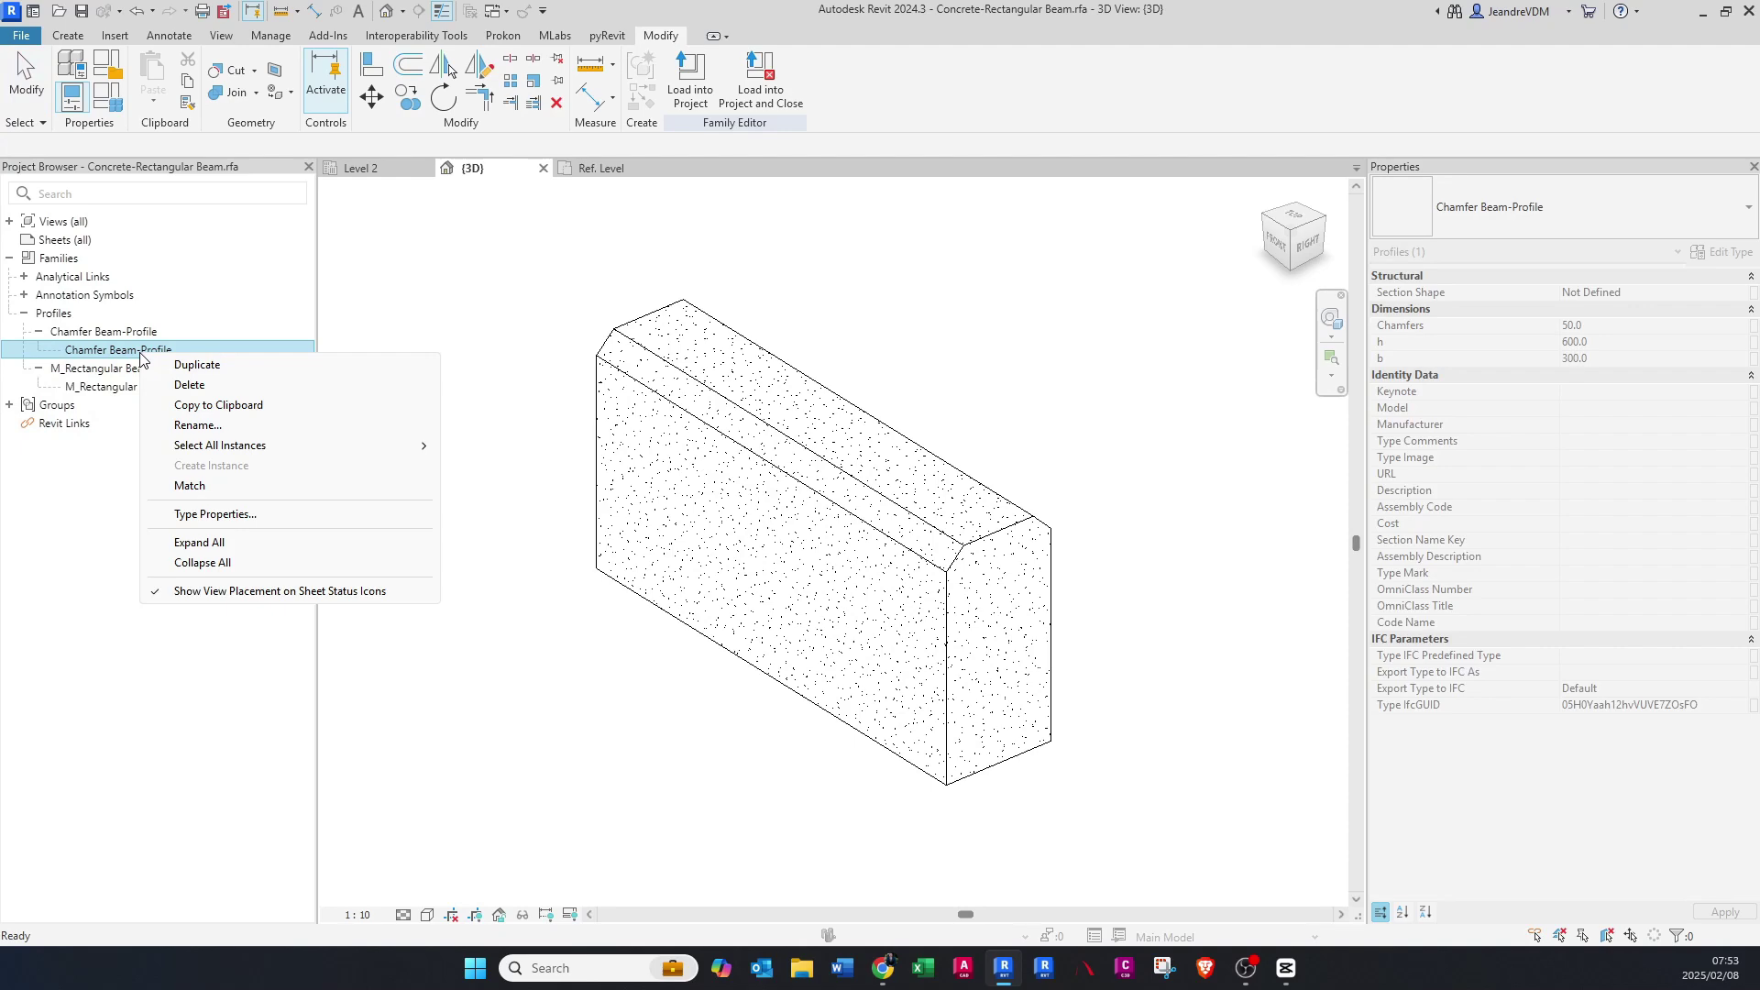
double_click(118, 335)
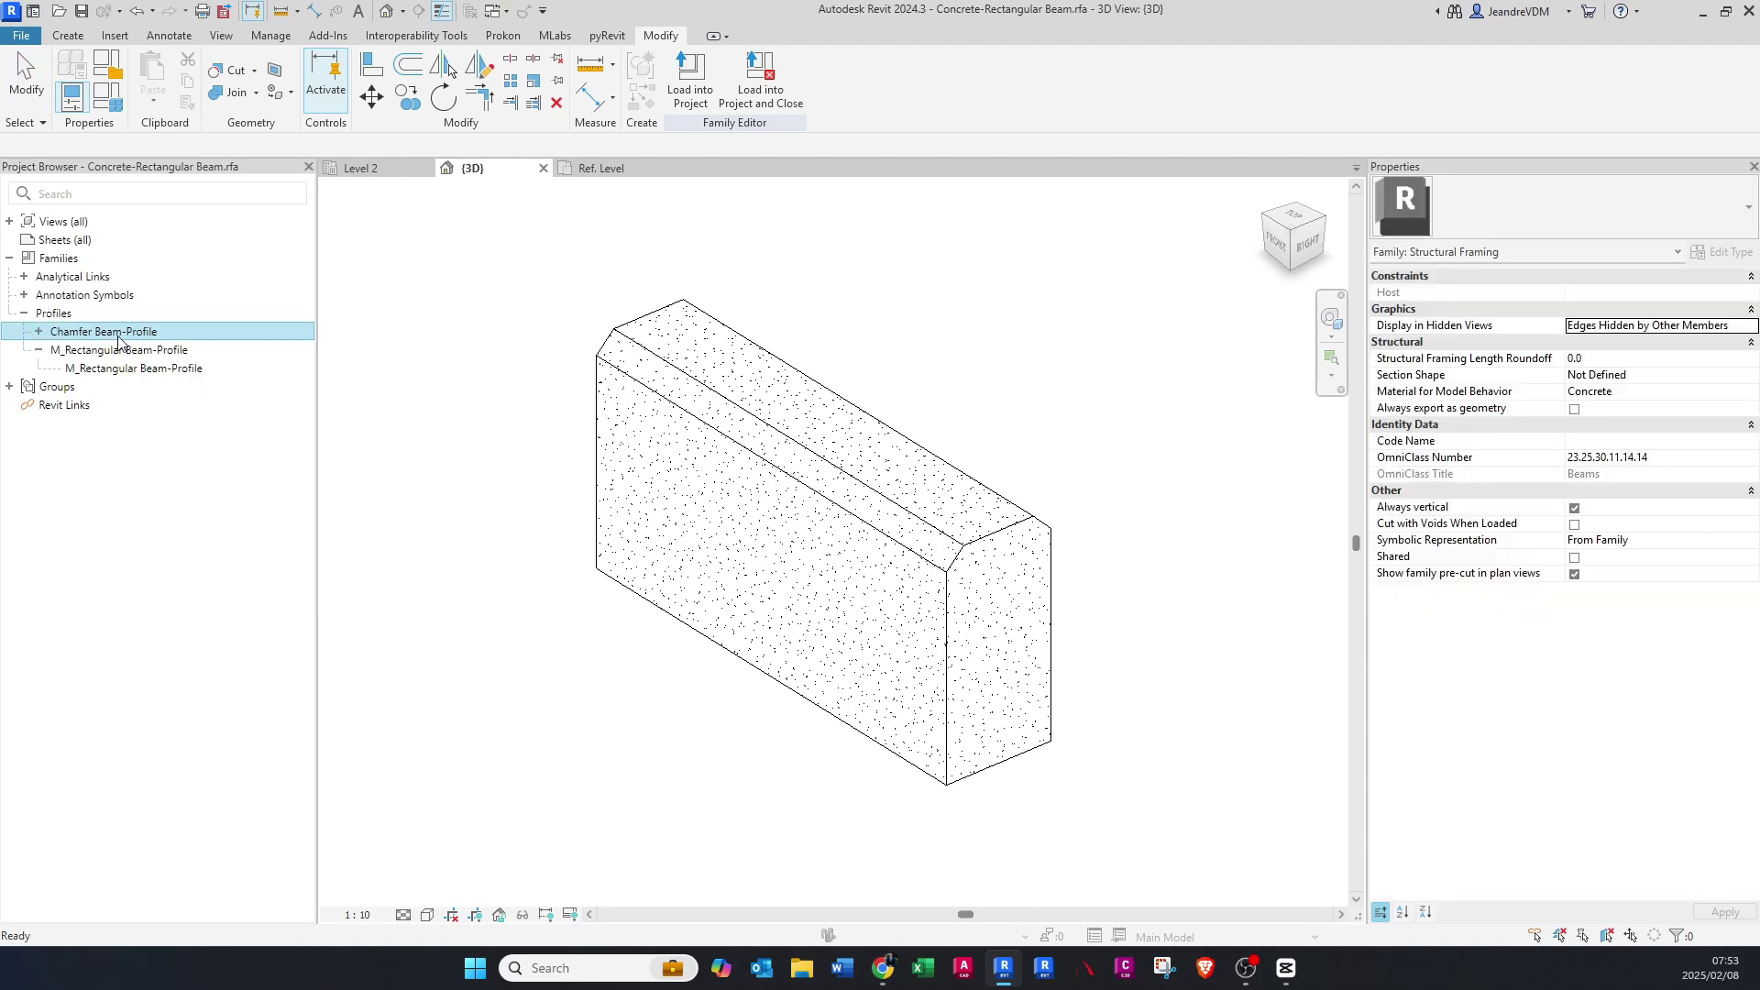
double_click(118, 333)
double_click(124, 350)
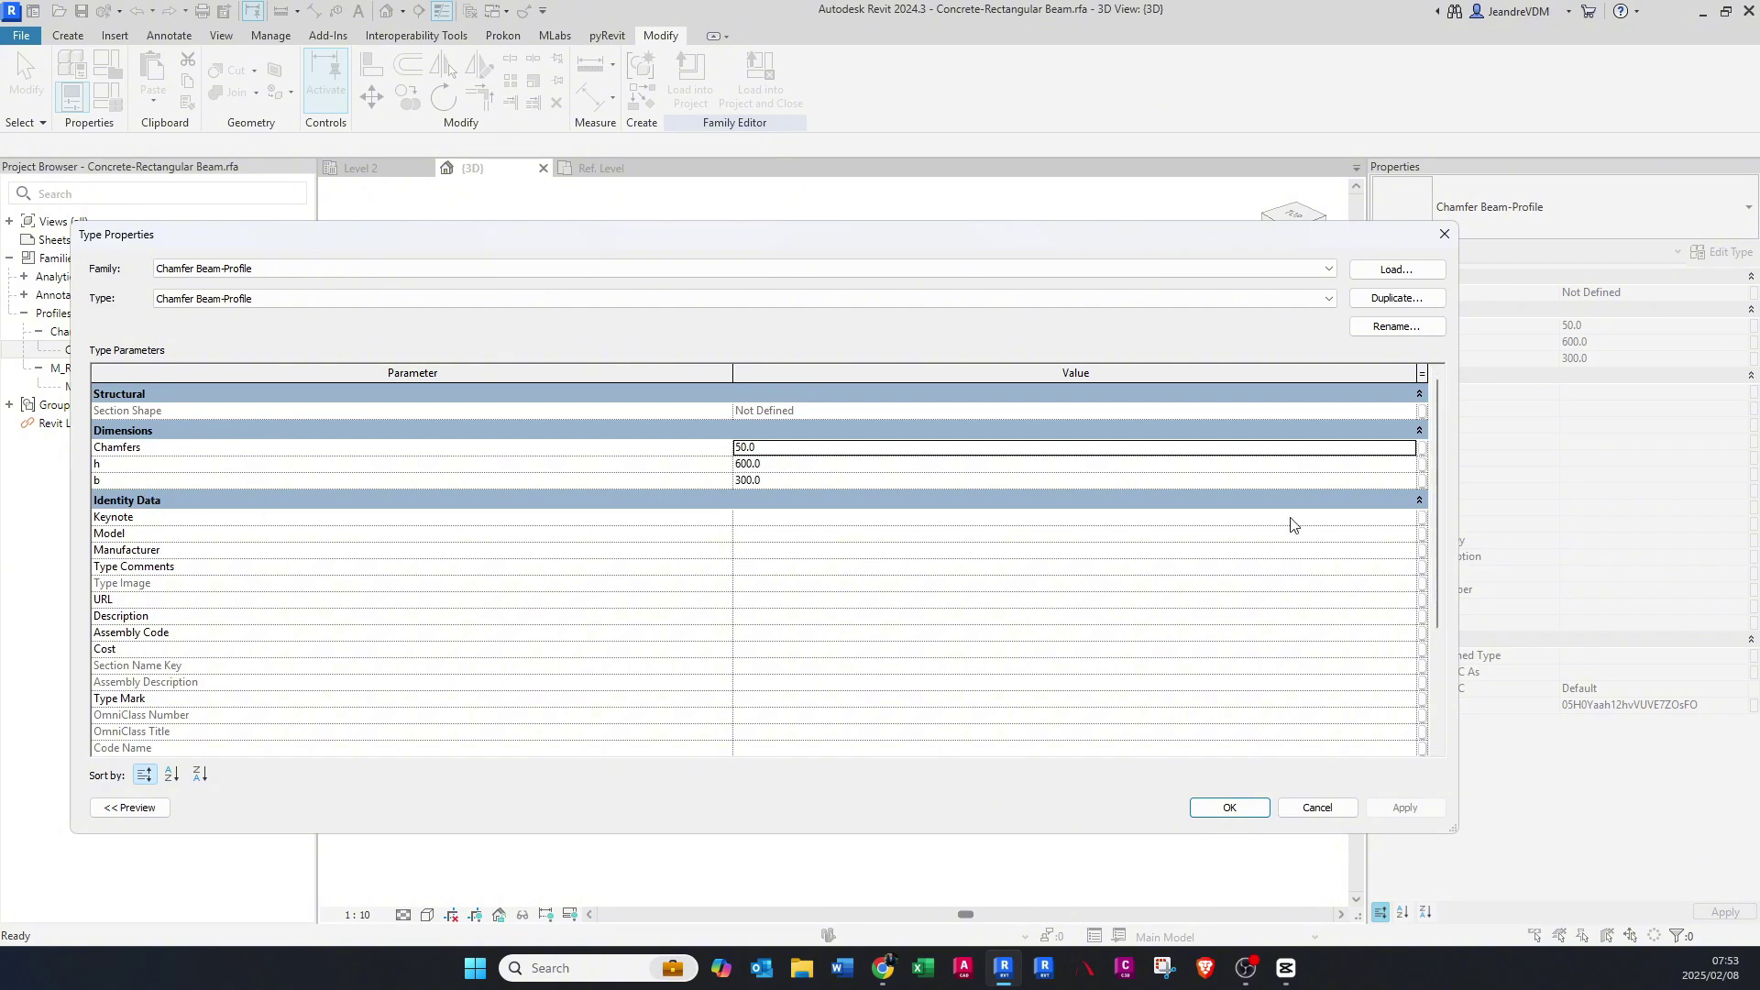
left_click(1422, 466)
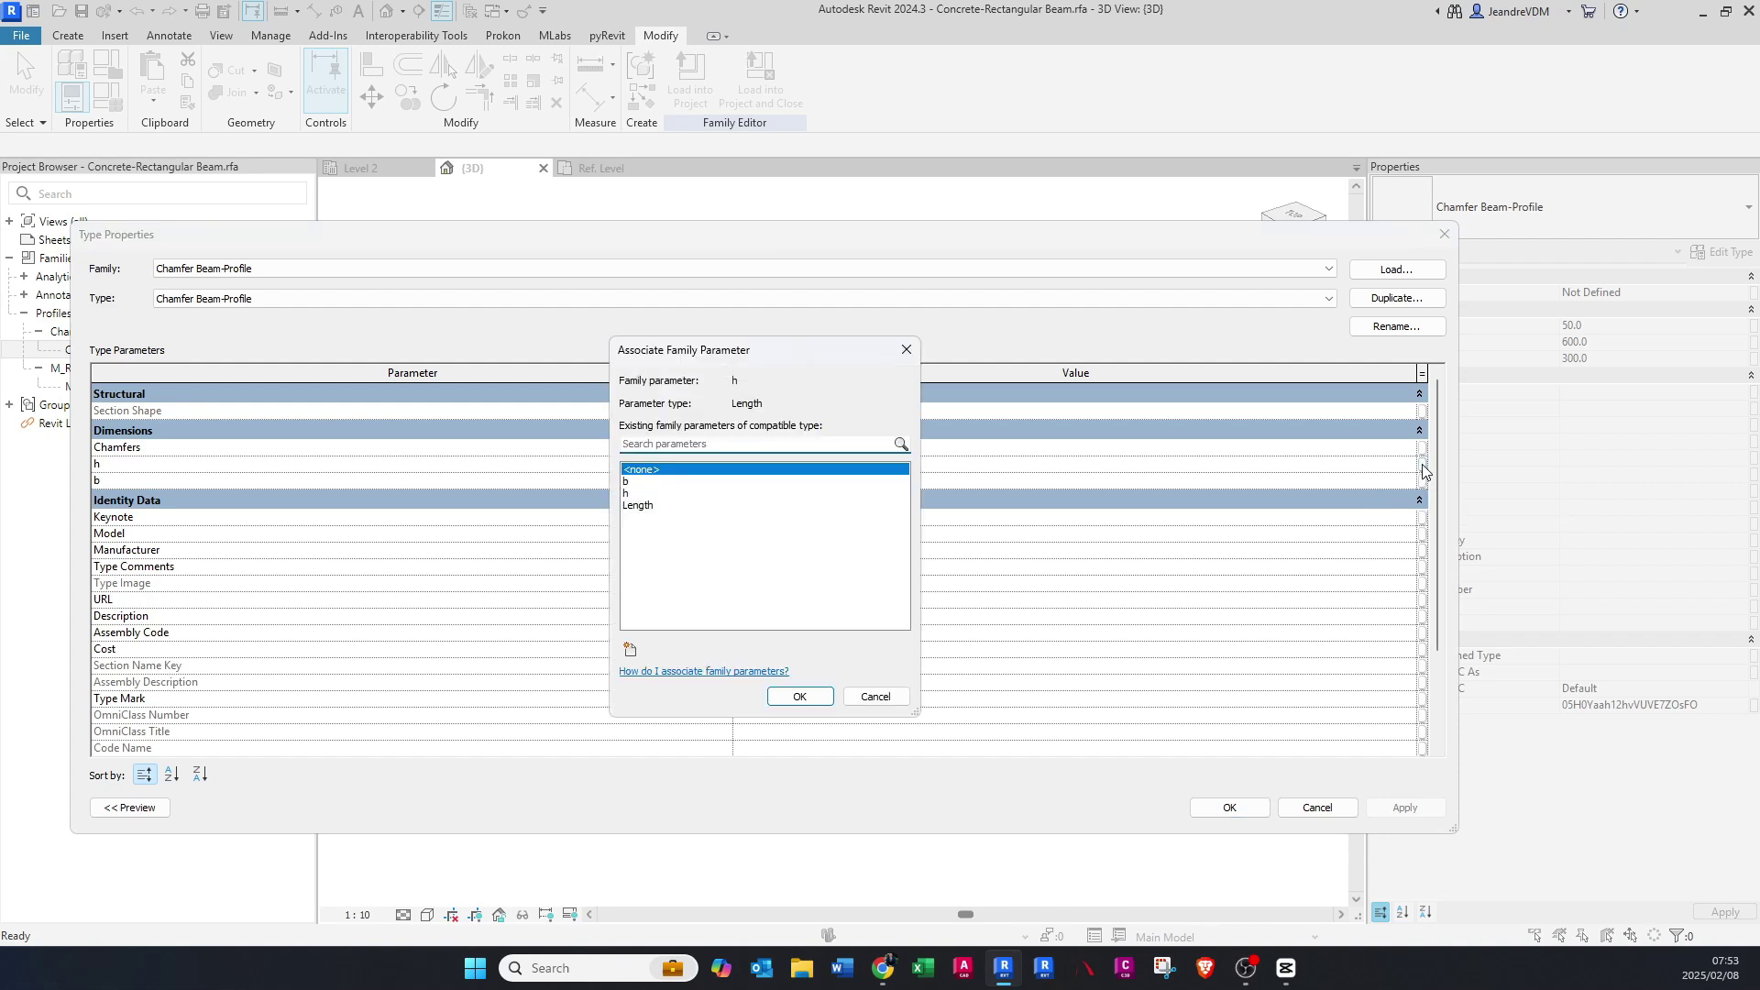
double_click(652, 494)
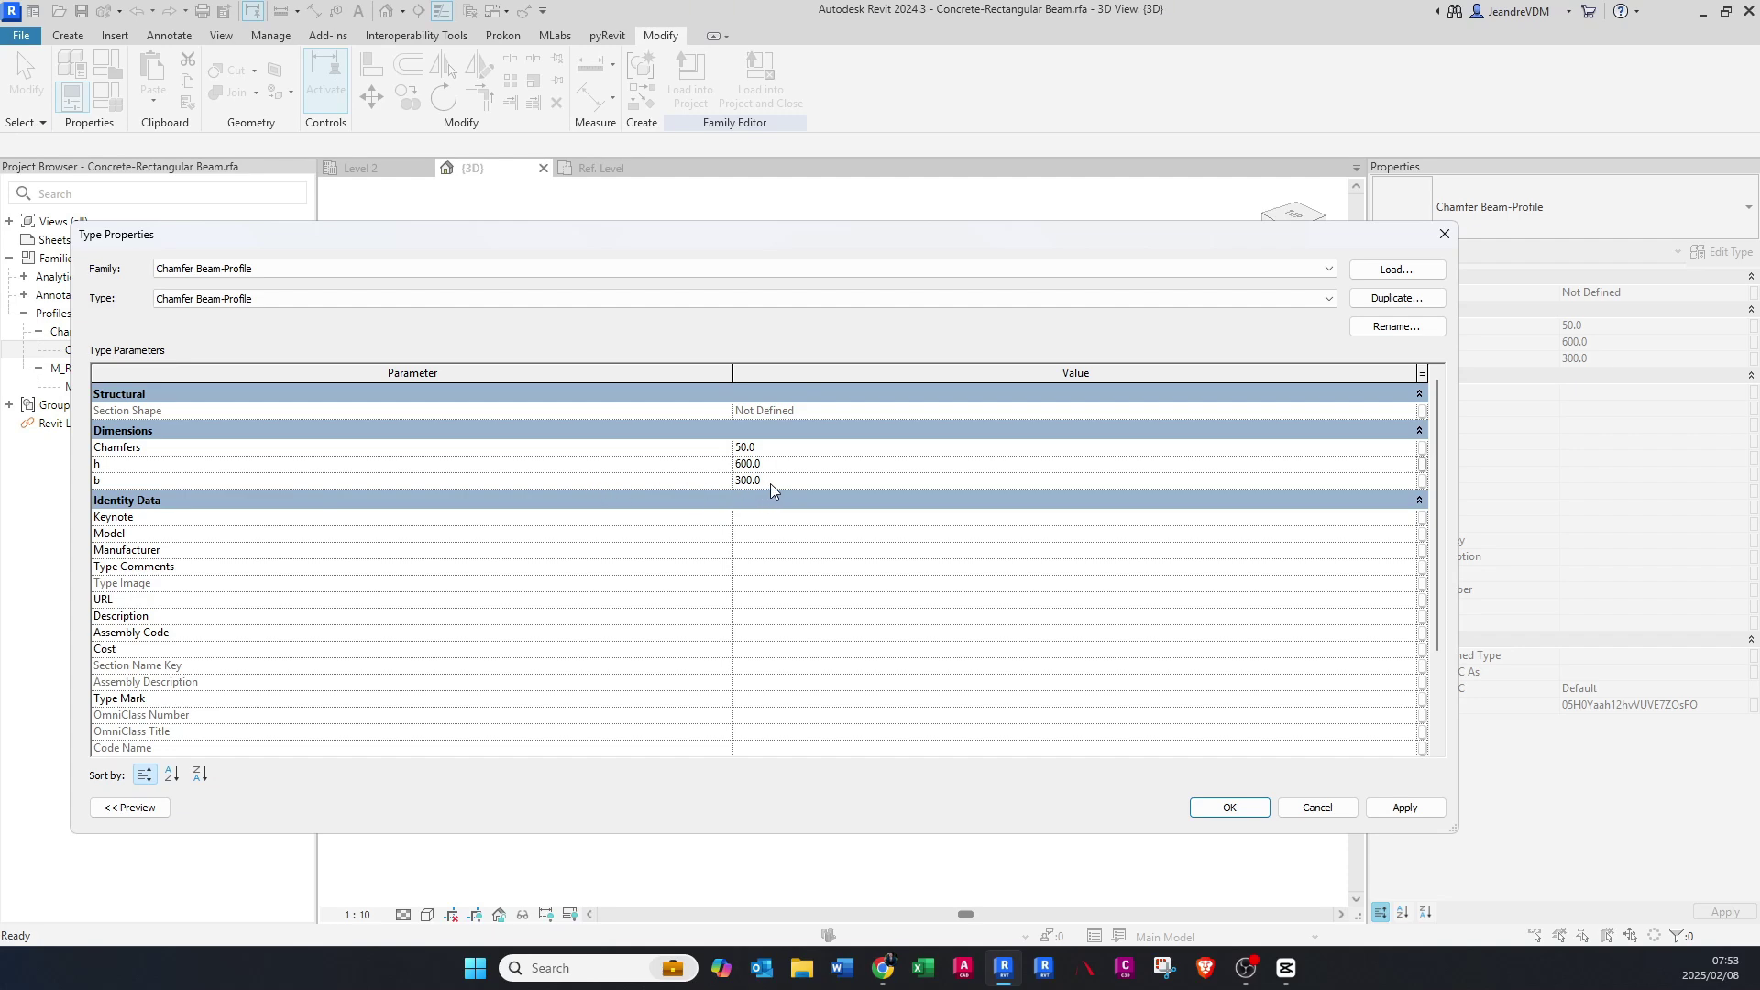
key("Return")
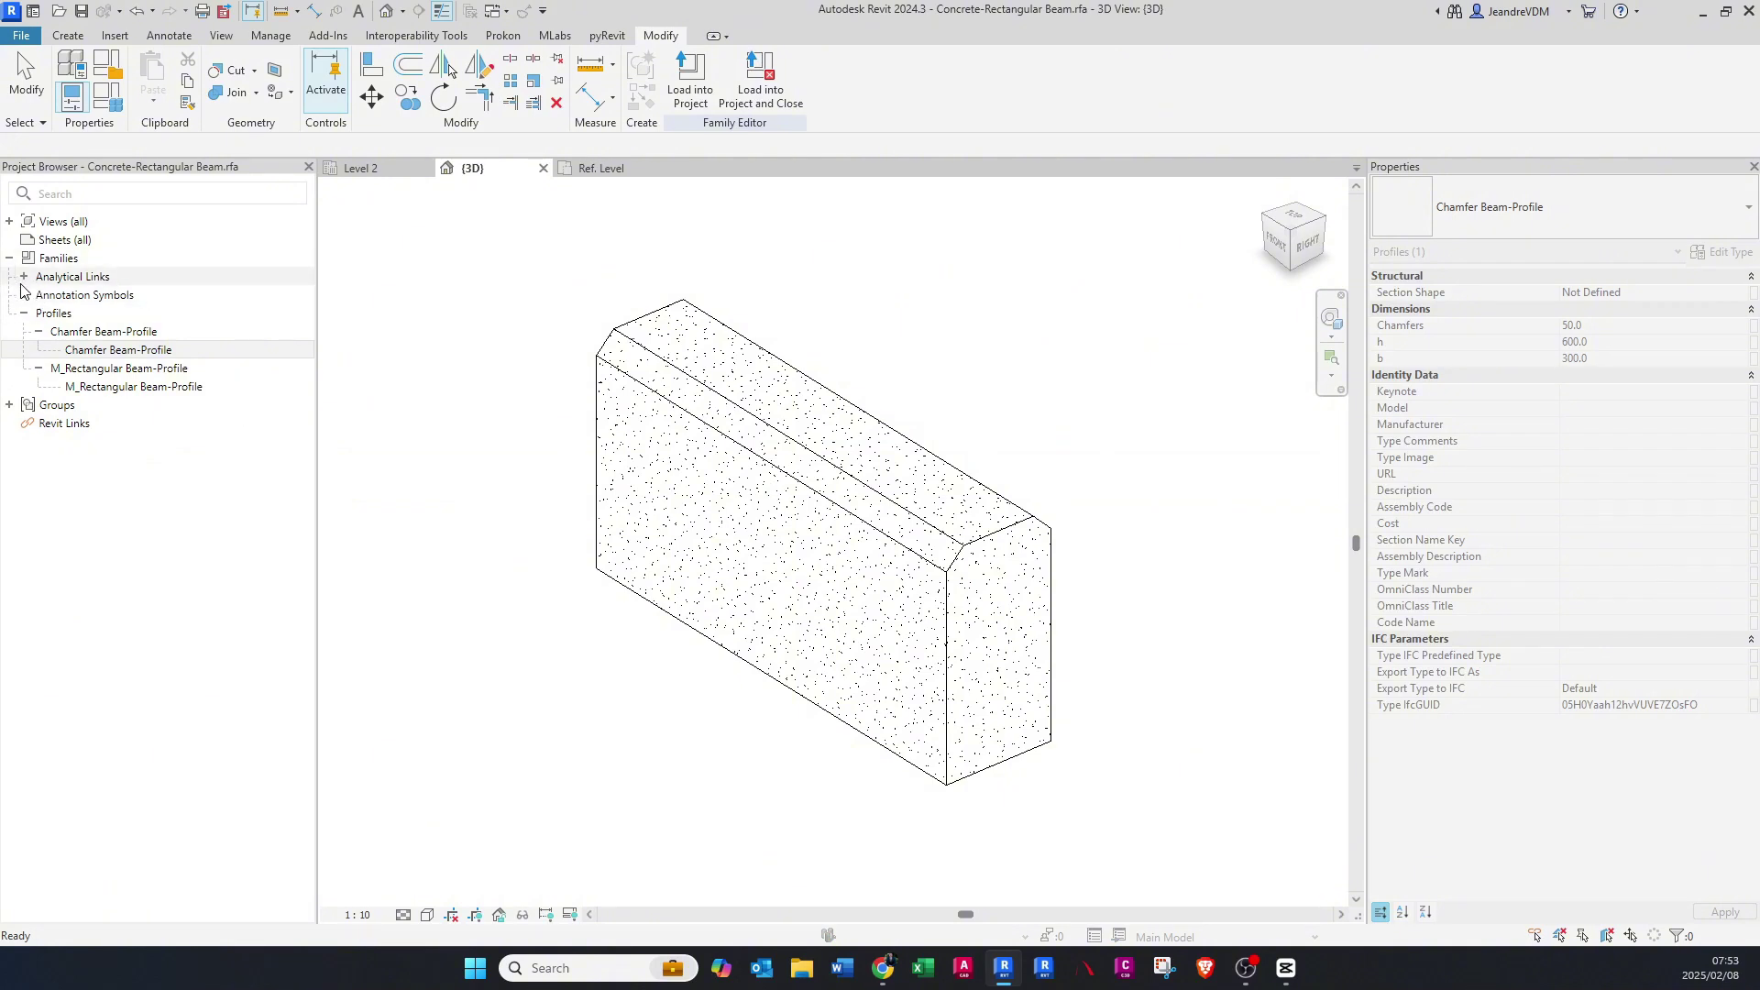
- Open the Left elevation view of the beam family
left_click(9, 221)
double_click(82, 294)
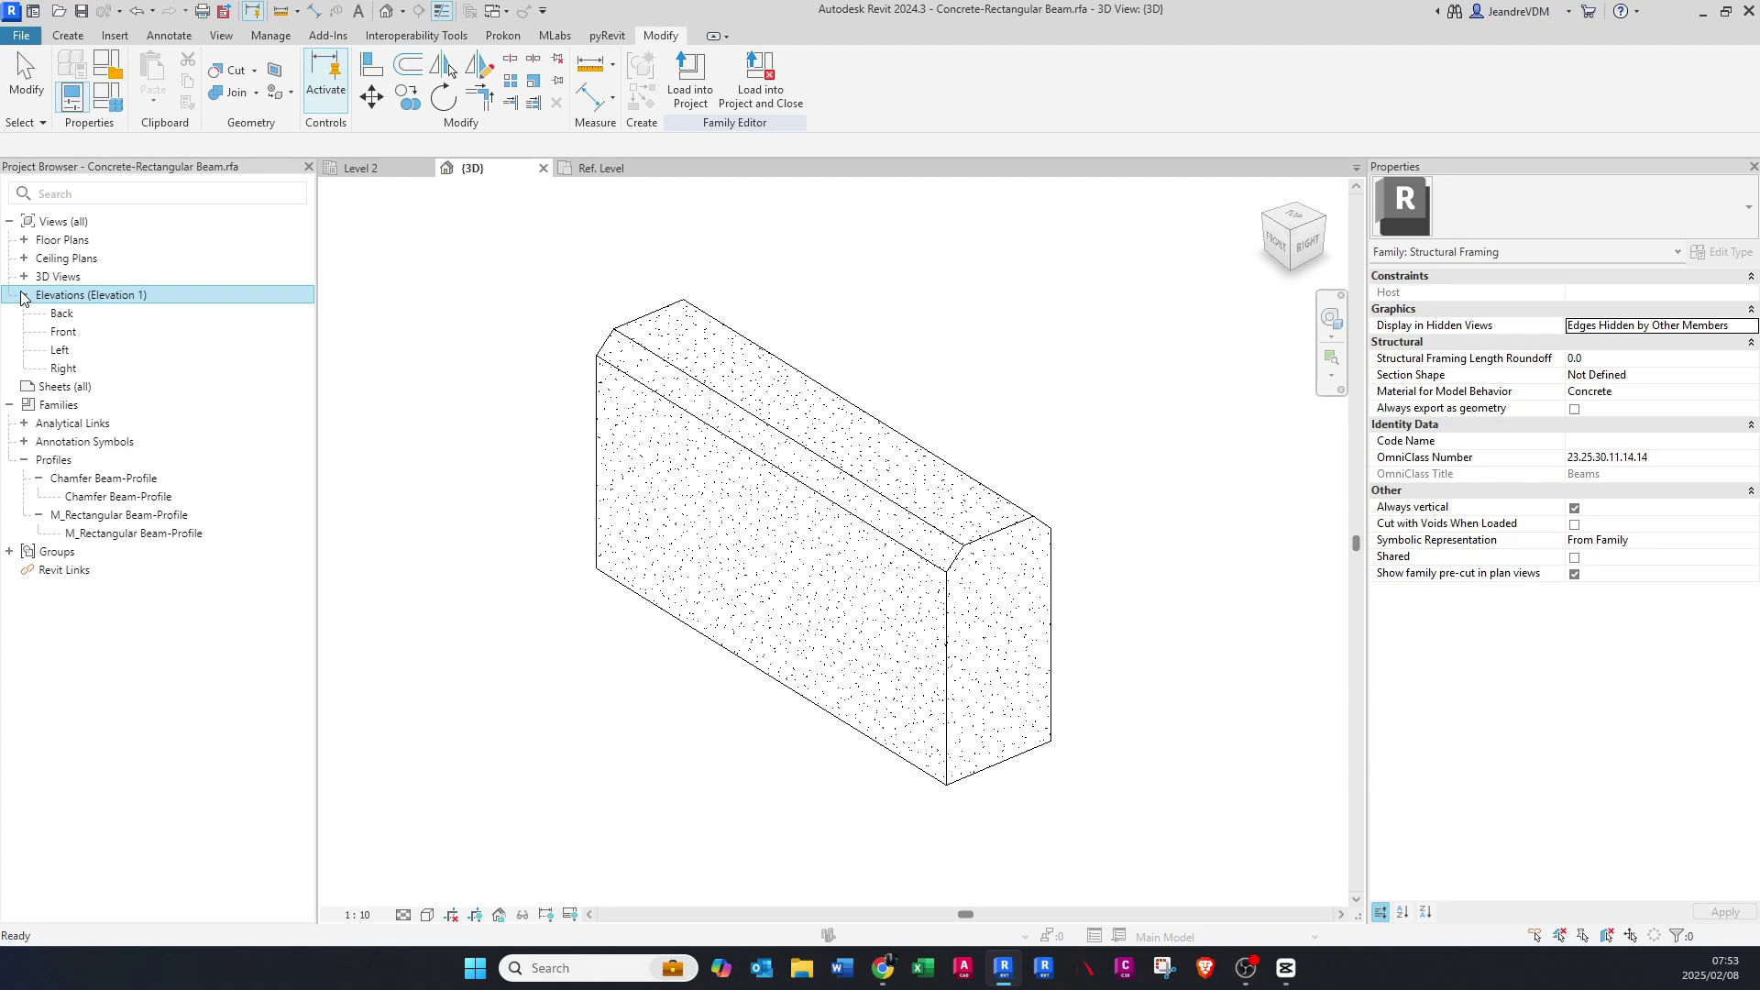
double_click(60, 349)
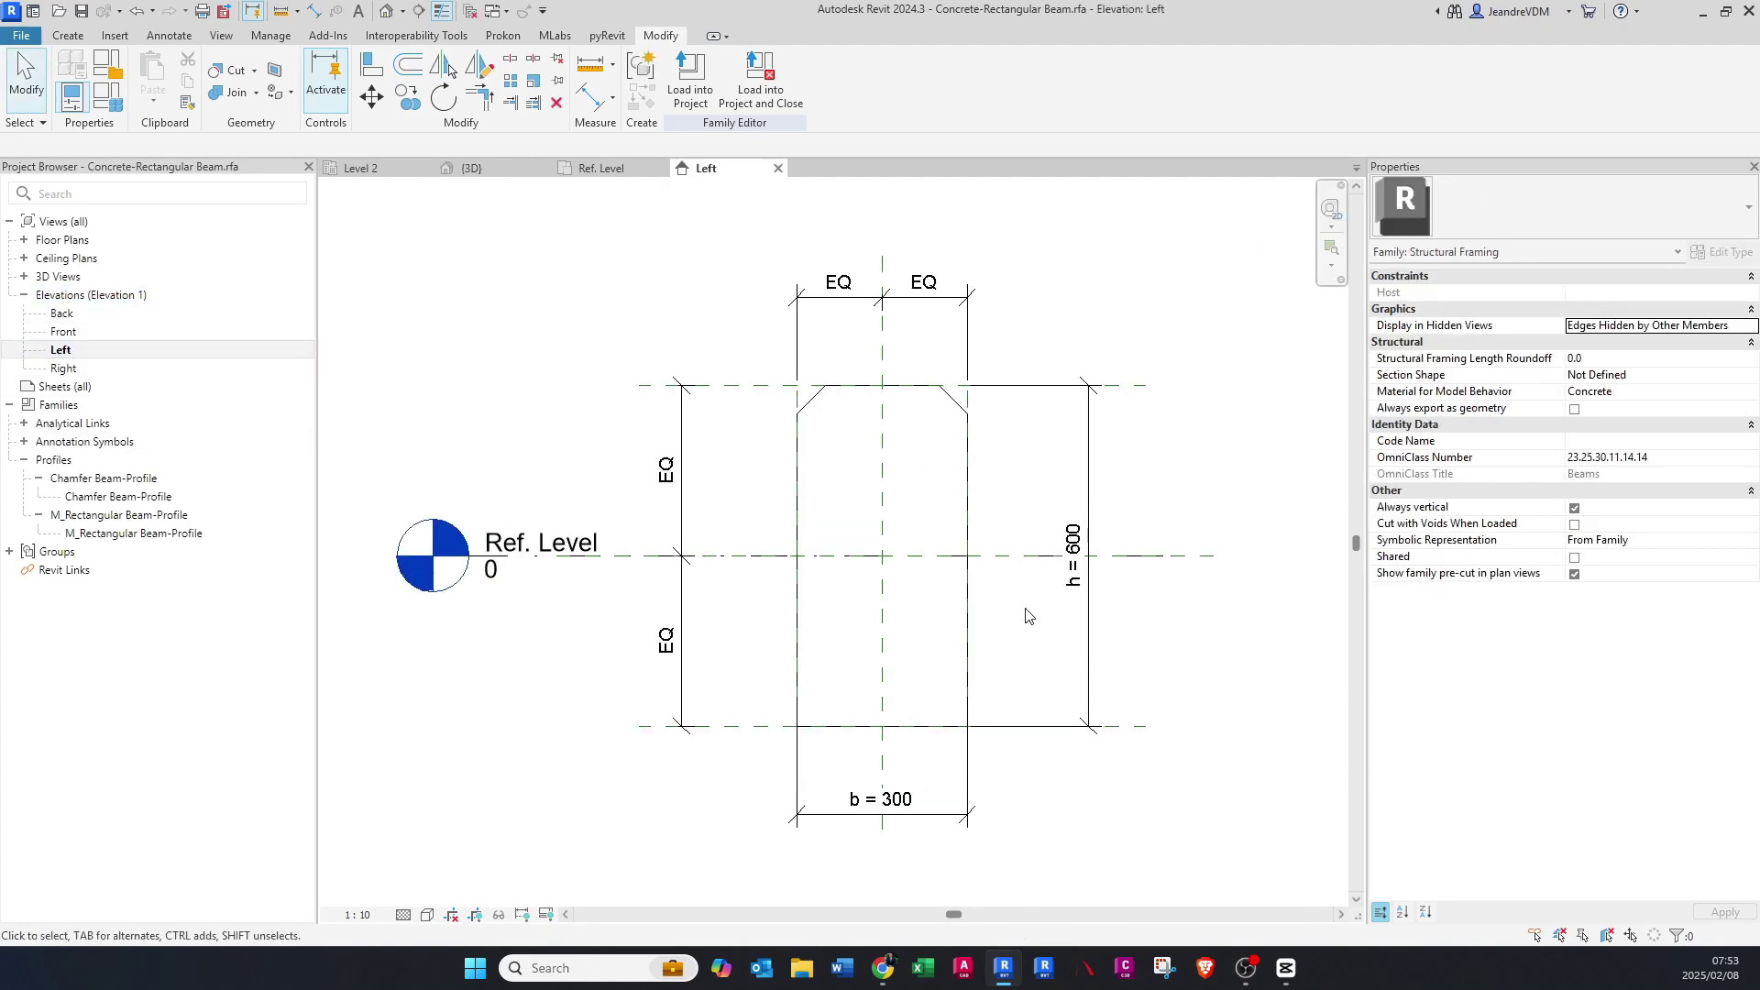
- Try a beam height h of 800 in the elevation, and undo the change
left_click(1074, 568)
left_click(1077, 550)
type("8")
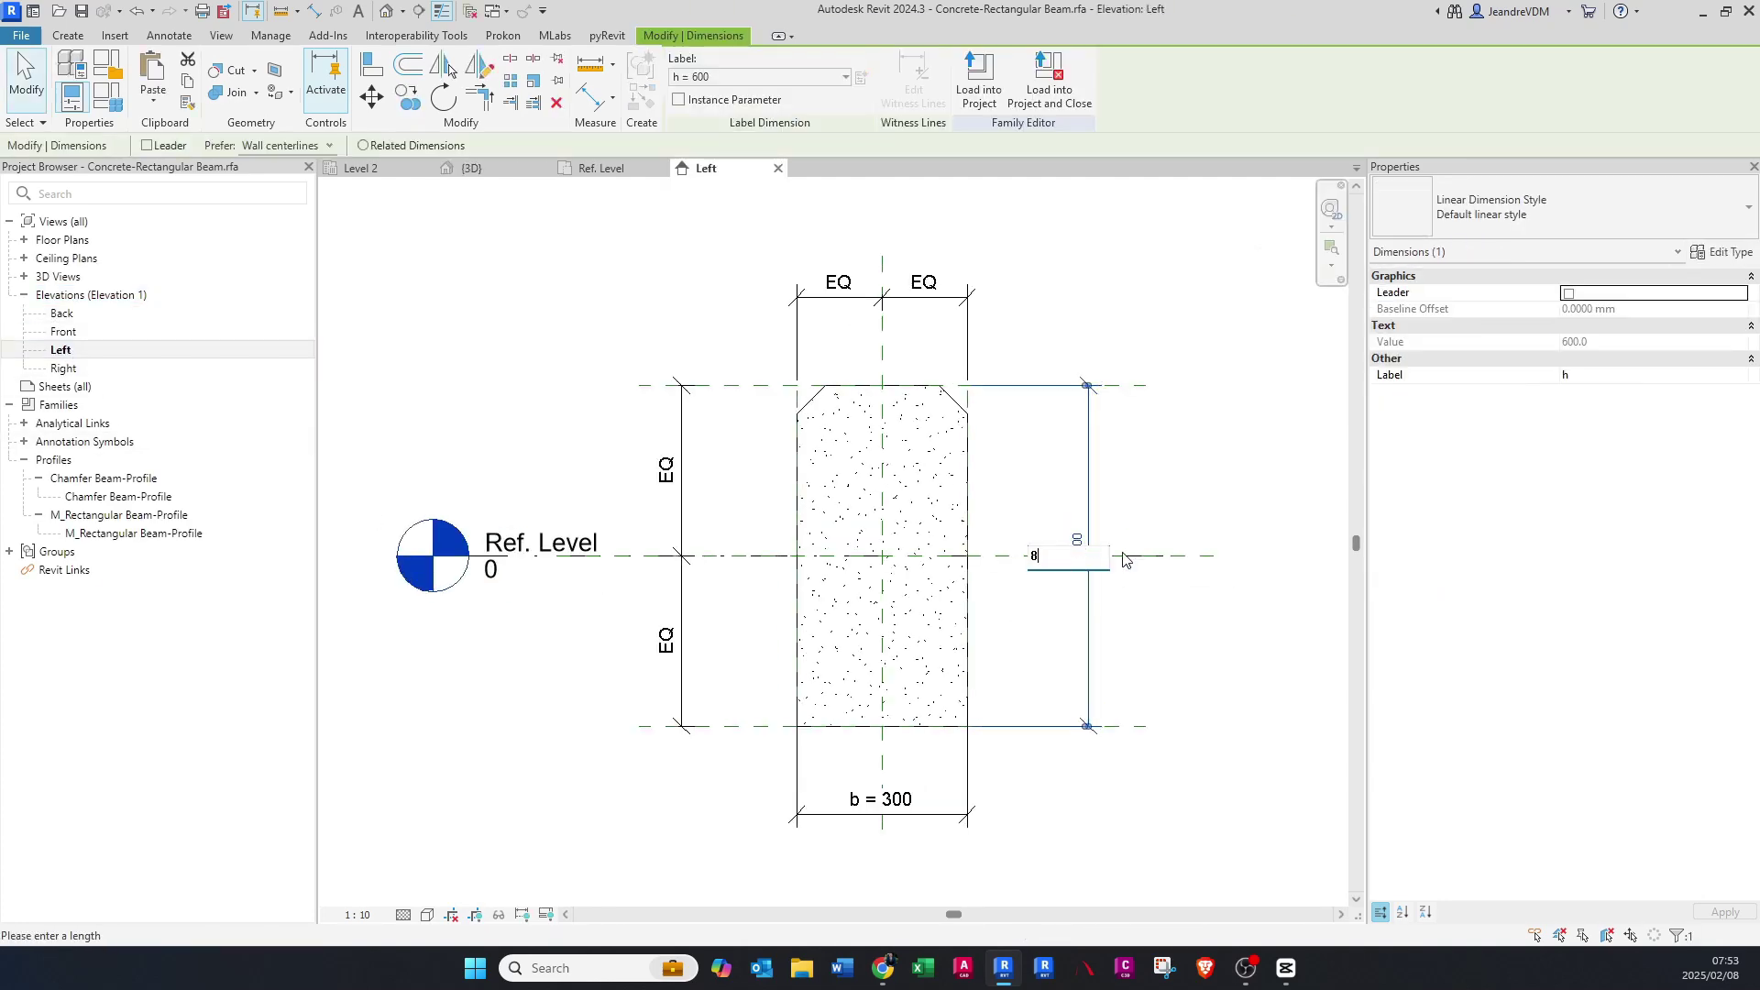
type("00")
key("Return")
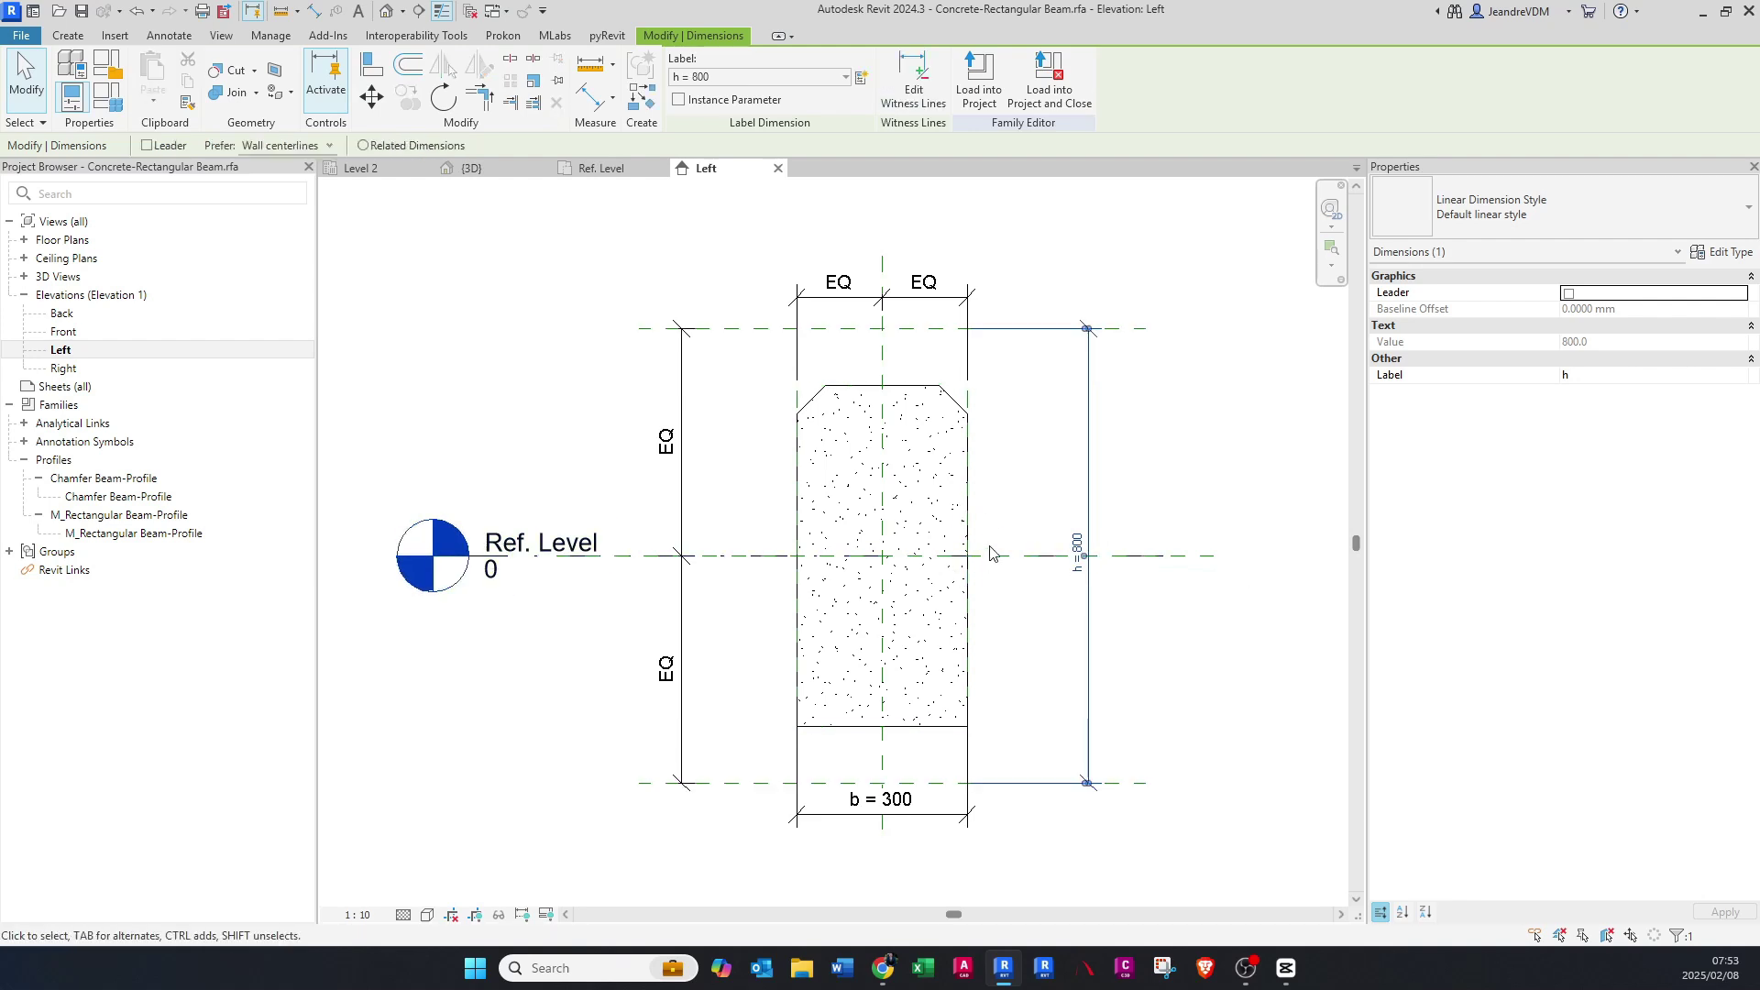
key("ctrl+z")
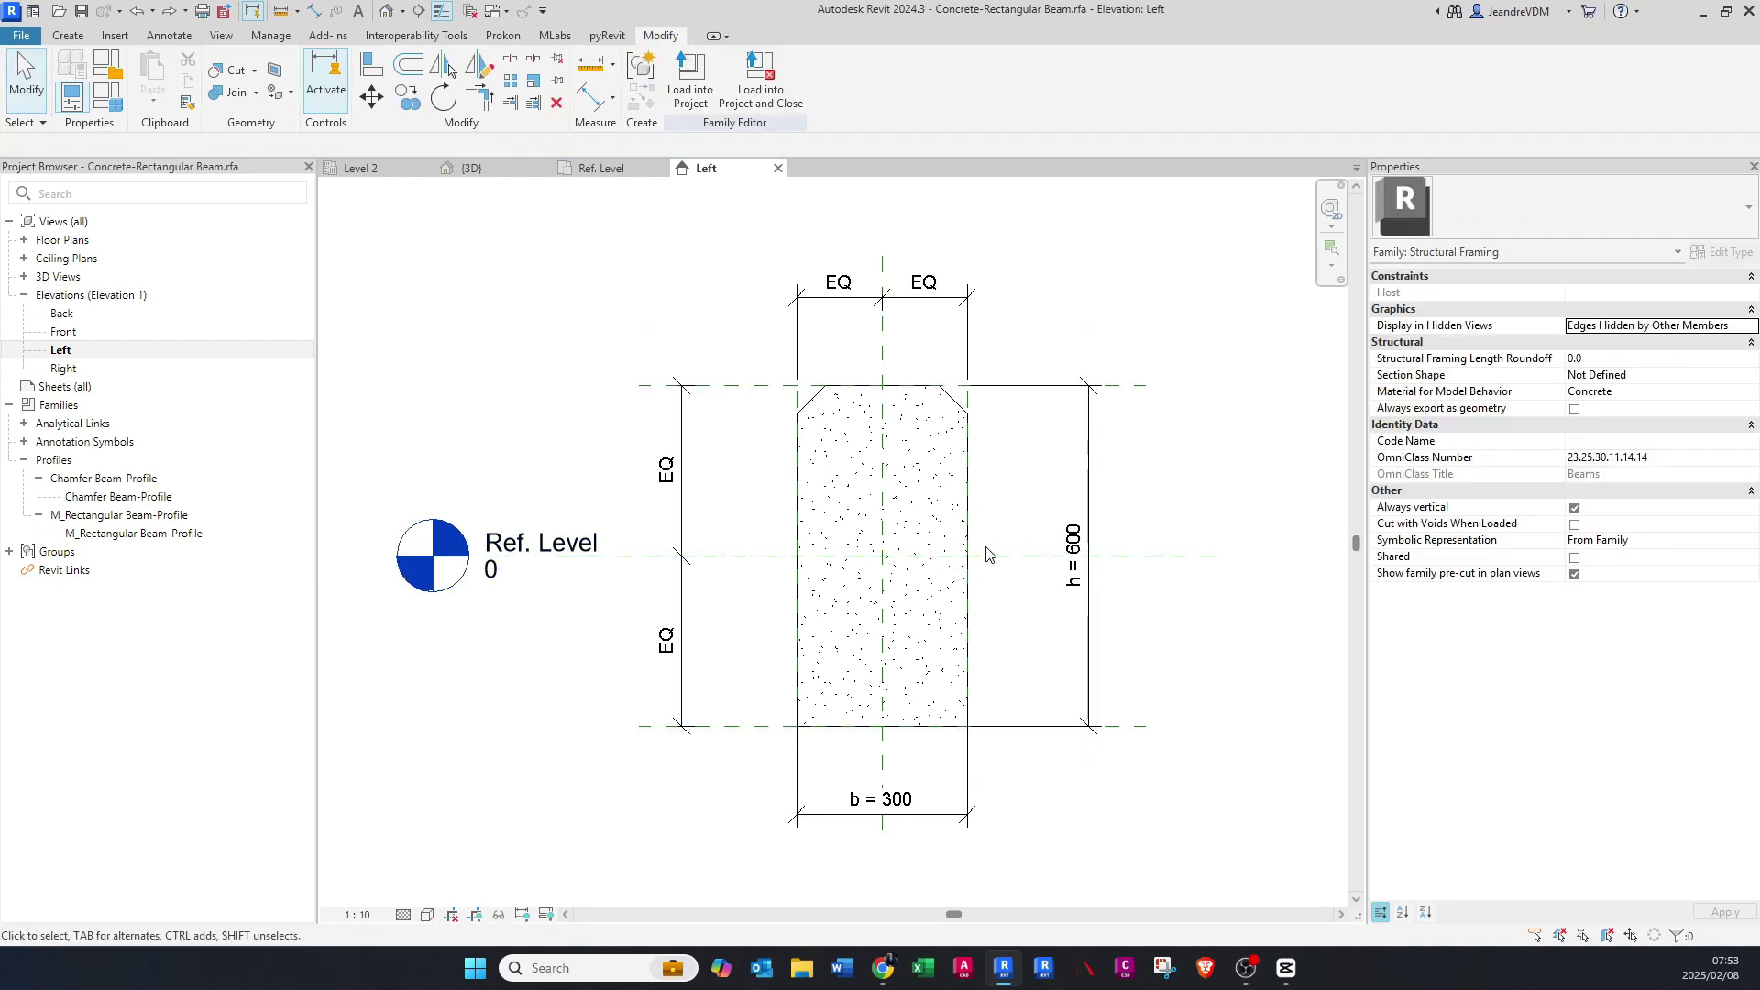
- Associate the h and b parameters of the Chamfer Beam-Profile type with the beam family's h and b parameters
double_click(96, 501)
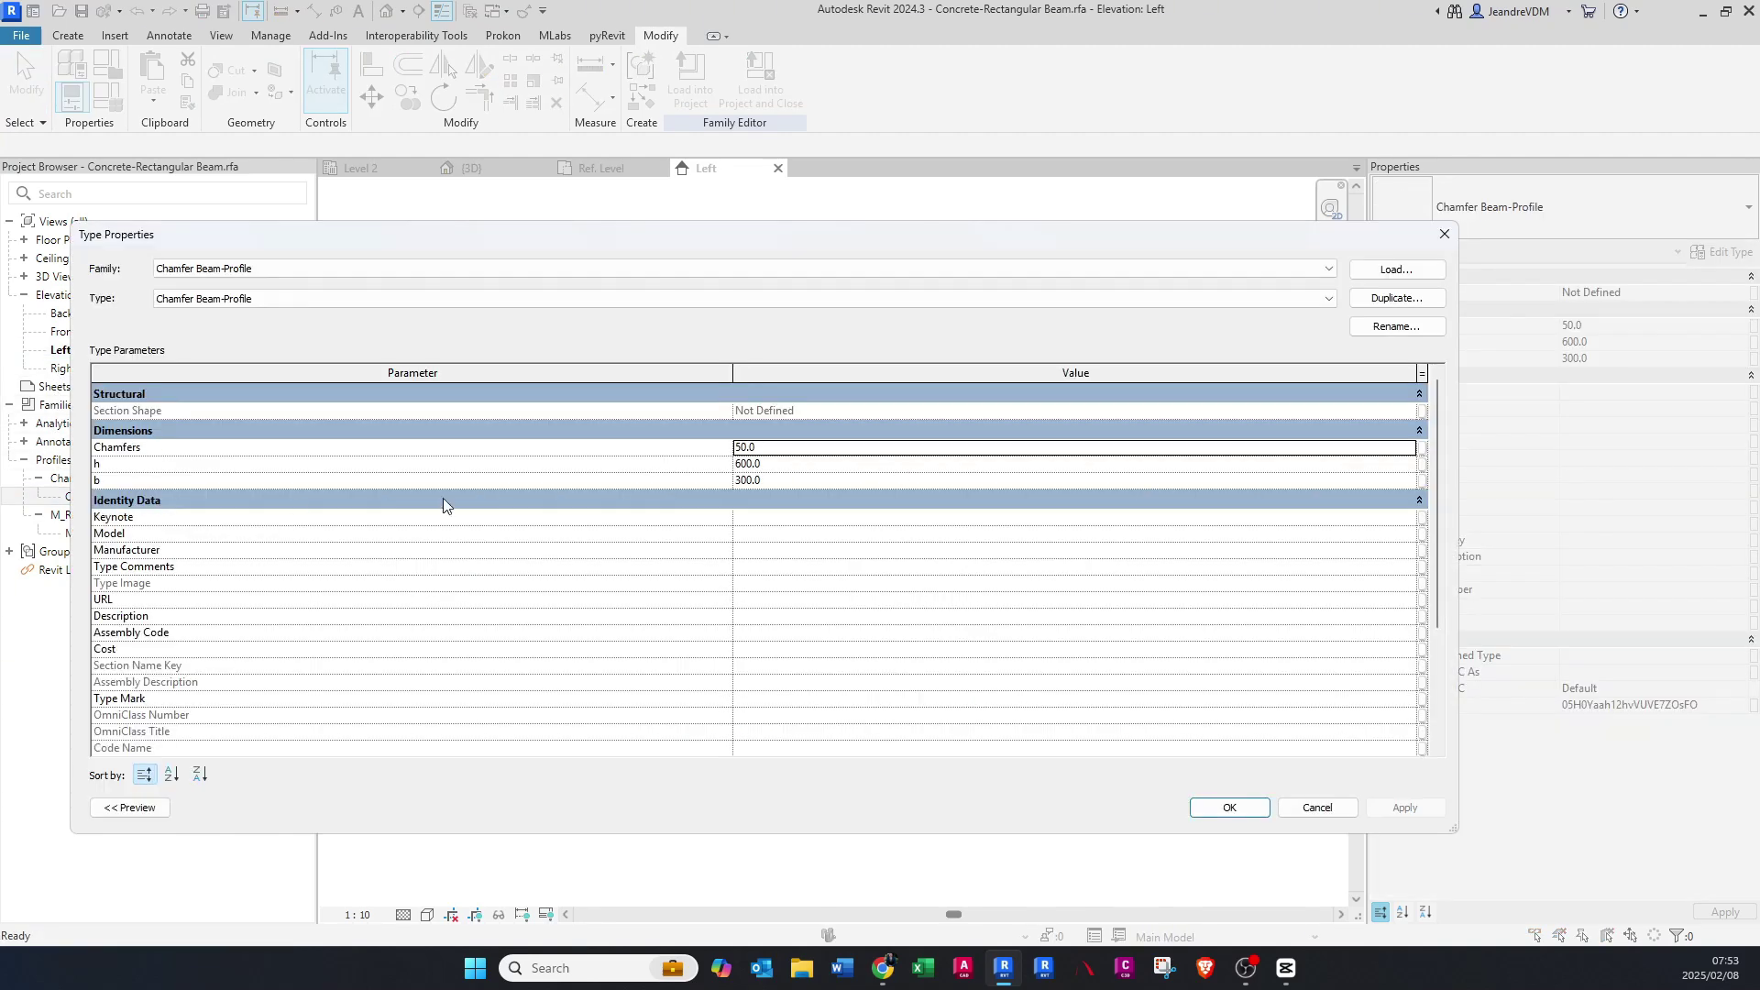
left_click(1424, 465)
left_click(640, 495)
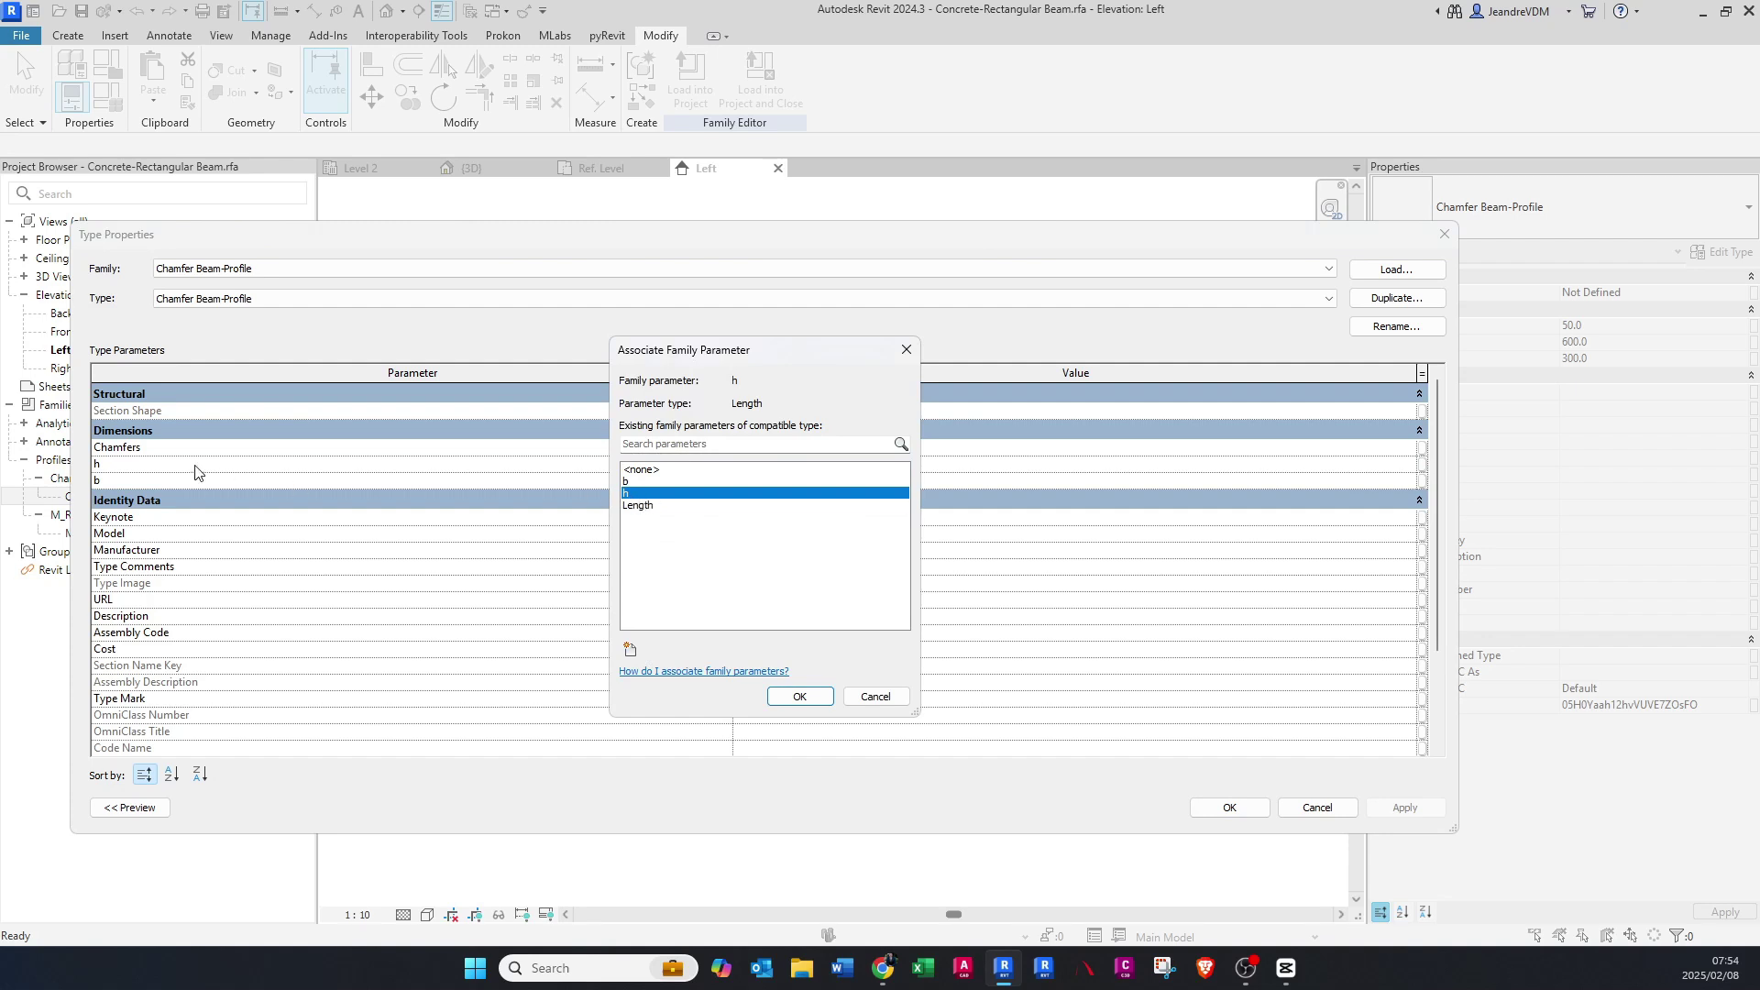
left_click(790, 699)
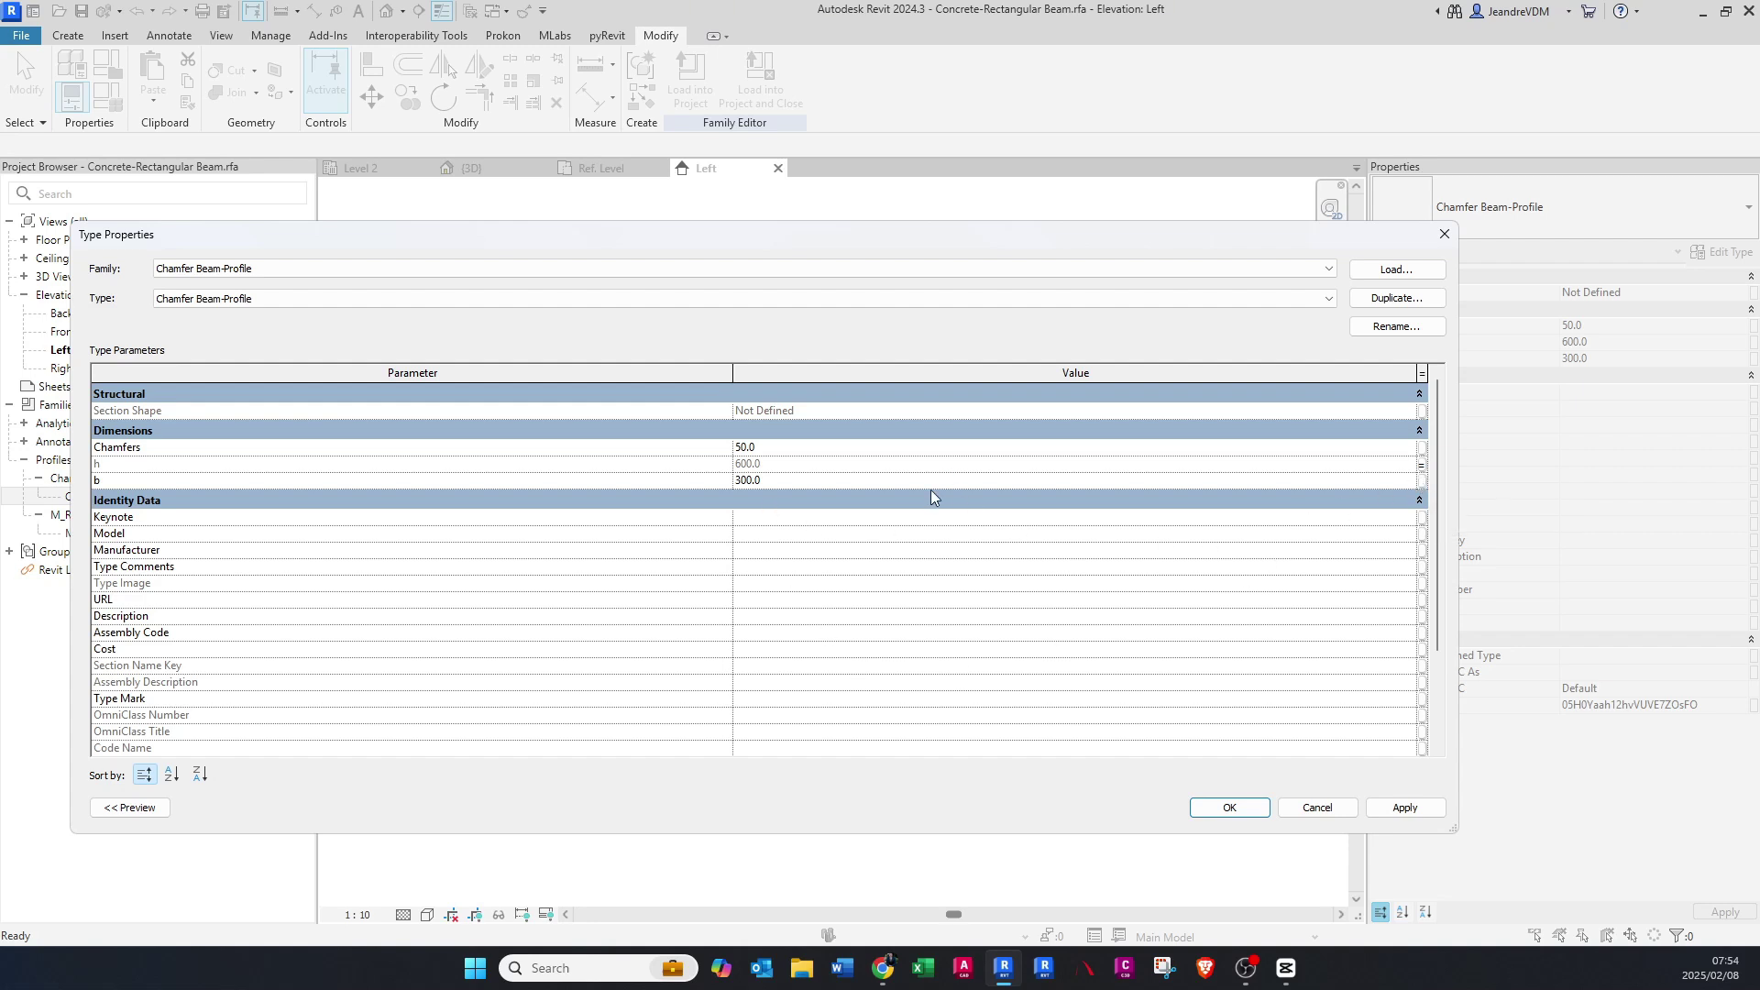
left_click(1421, 483)
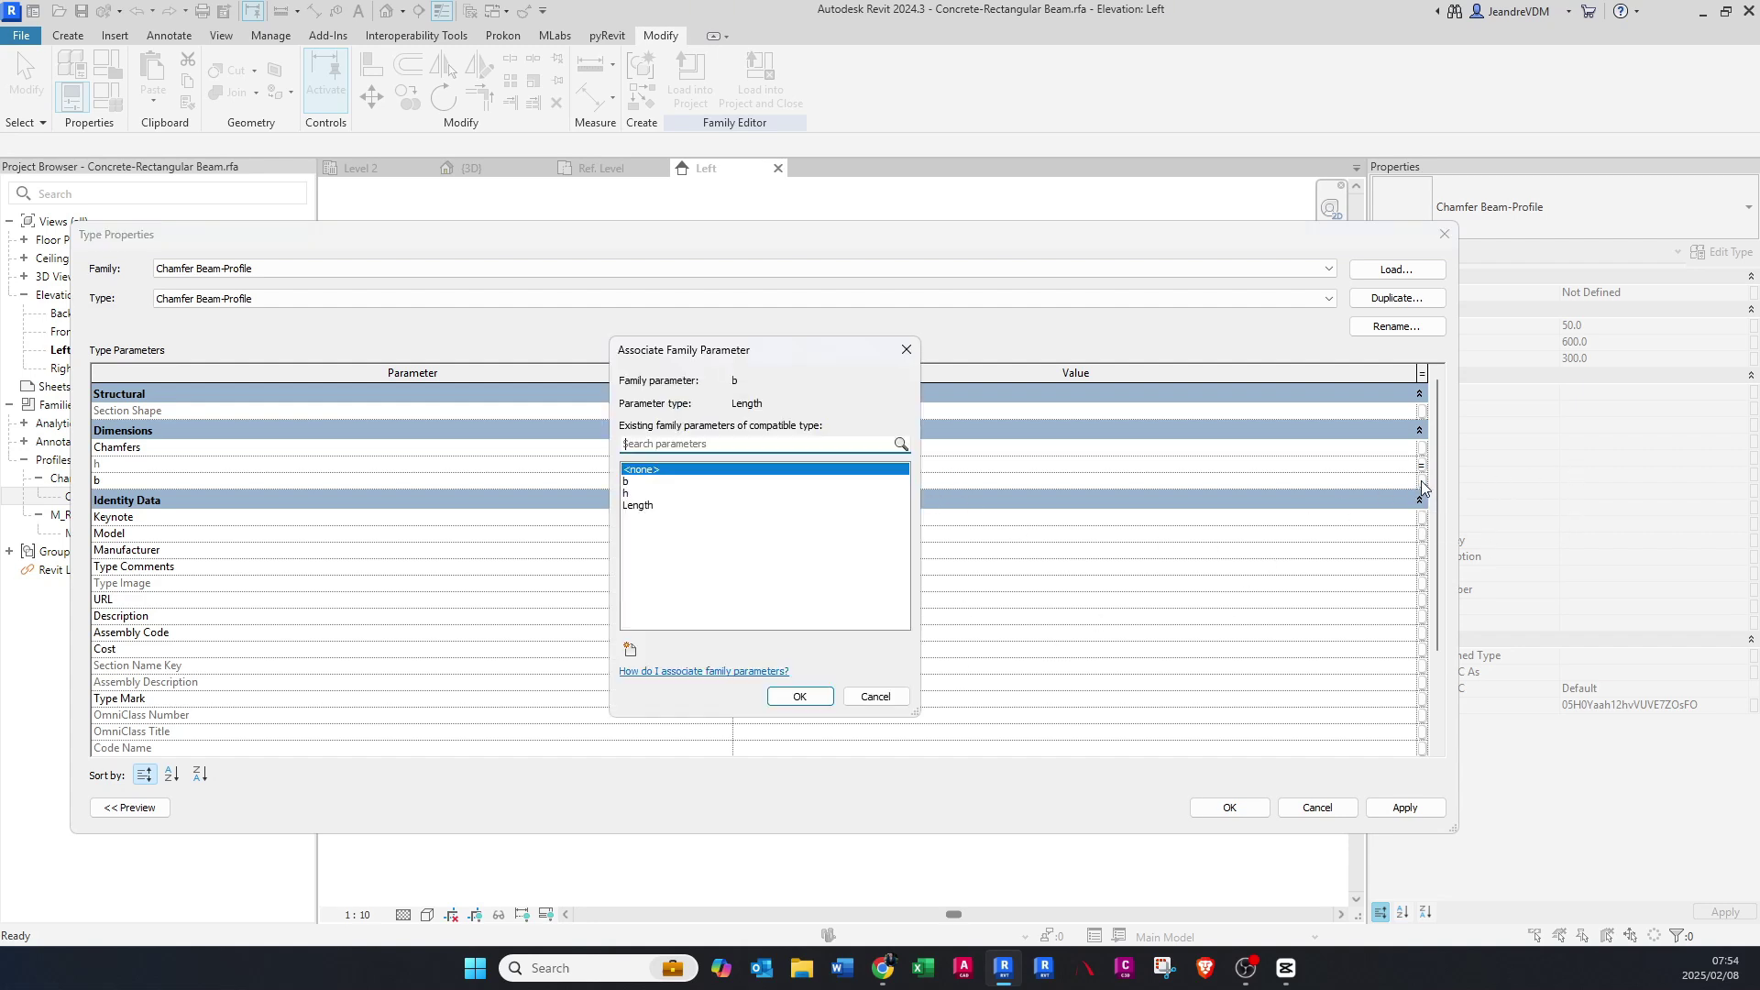
left_click(630, 483)
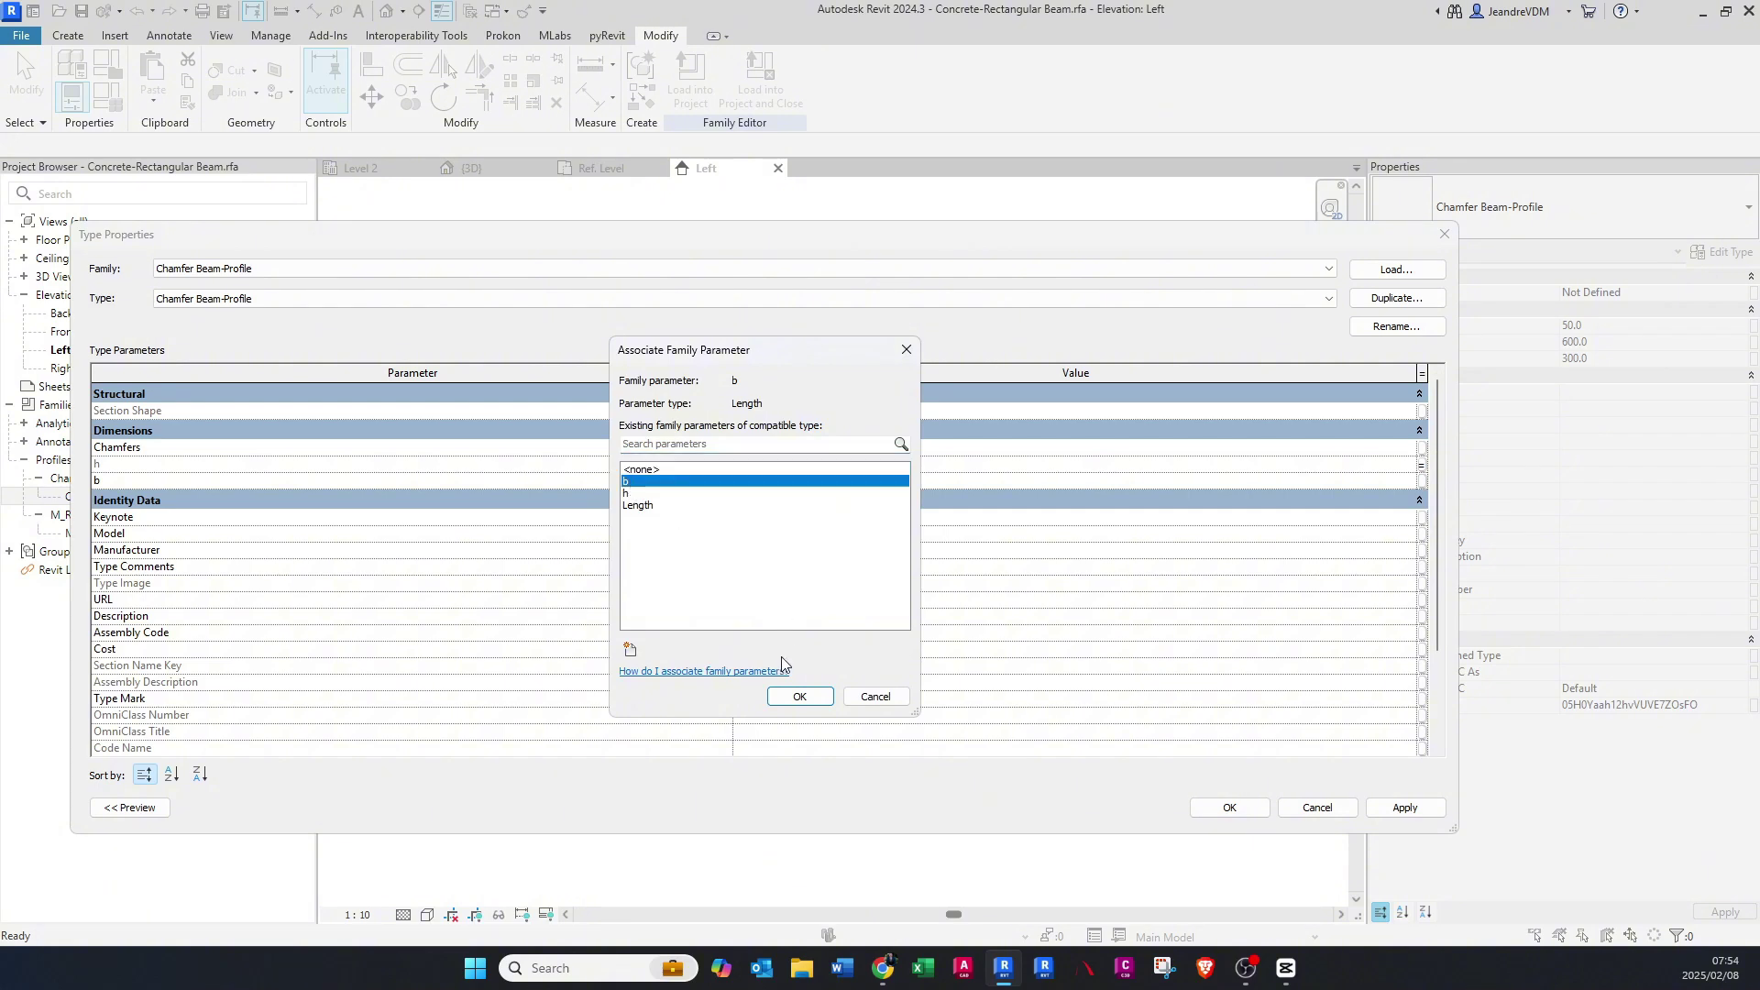
left_click(799, 696)
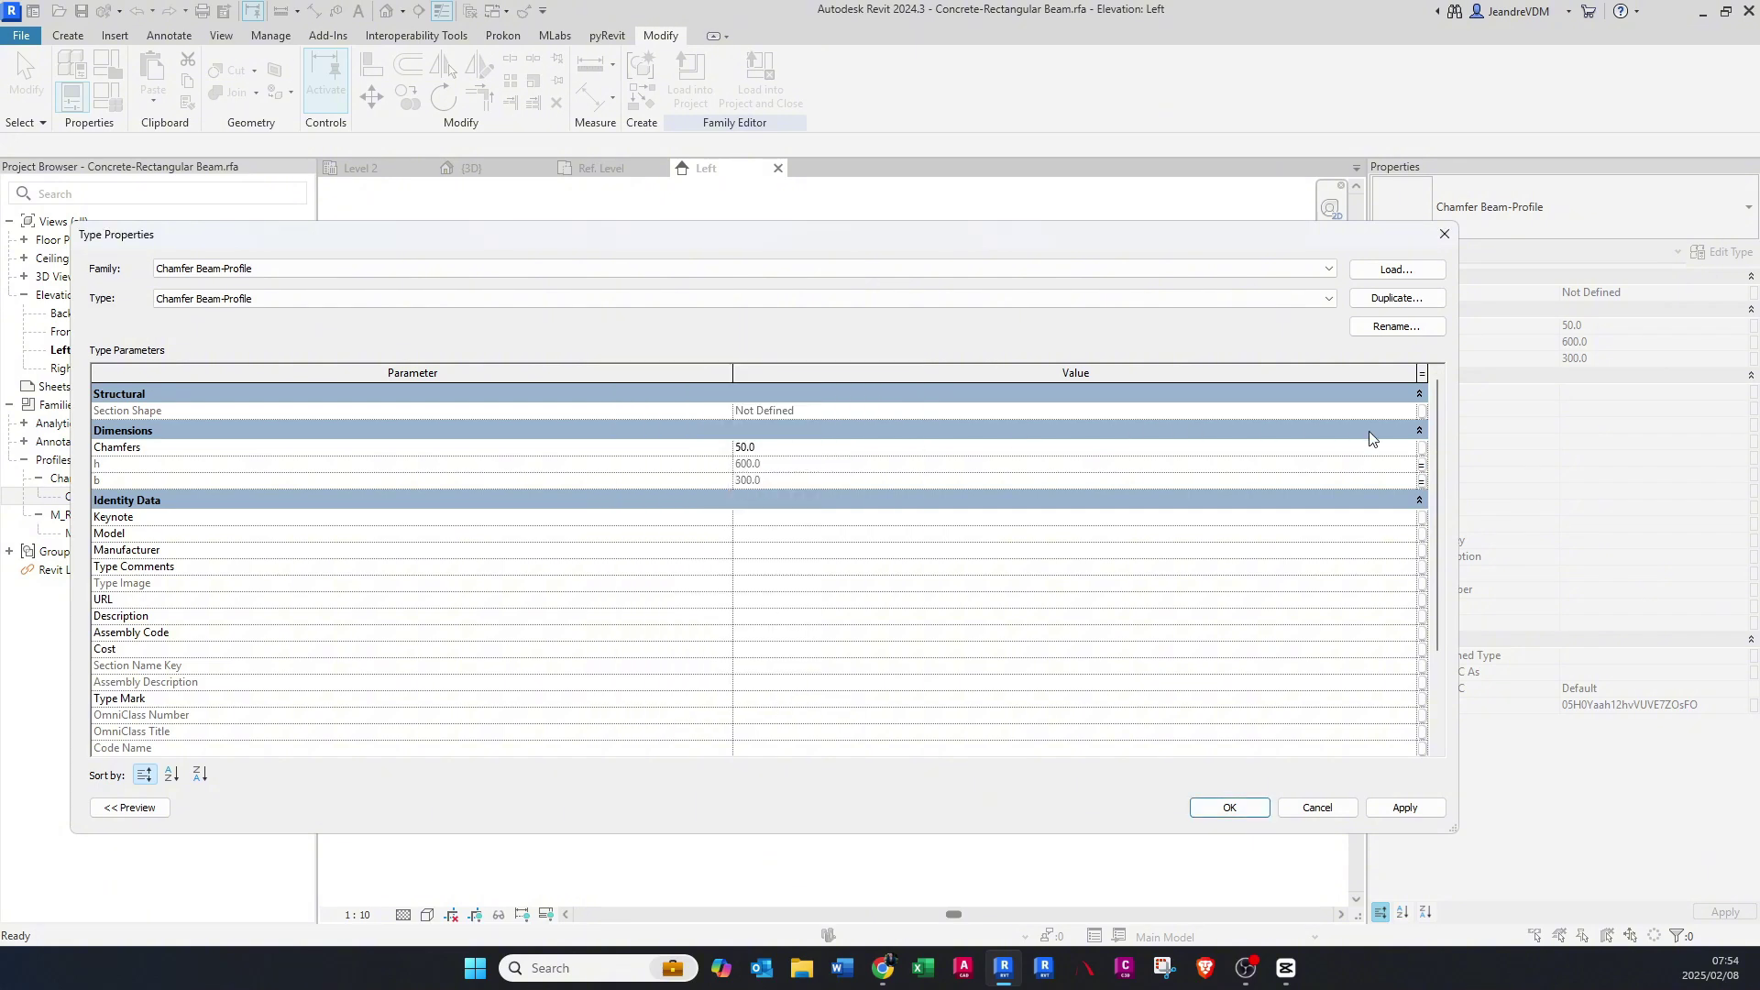
- Associate the profile's Chamfers parameter with a new family type parameter named Chamfer, and accept the type properties
left_click(1423, 449)
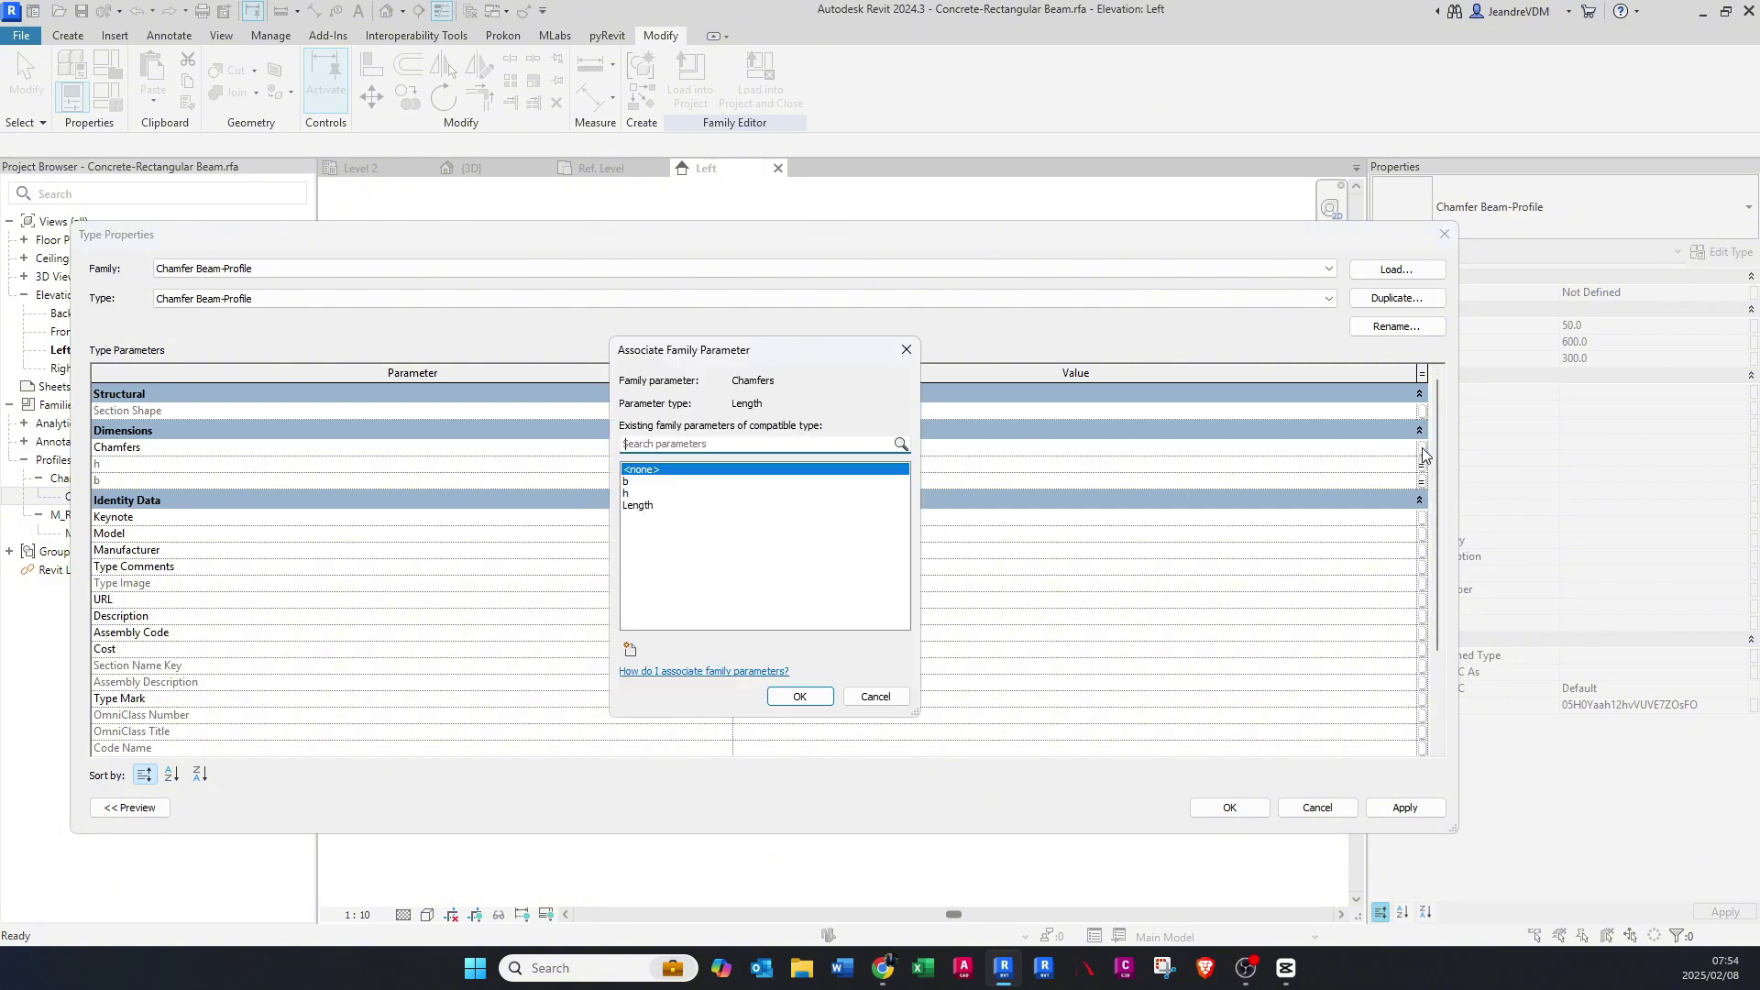
left_click(630, 651)
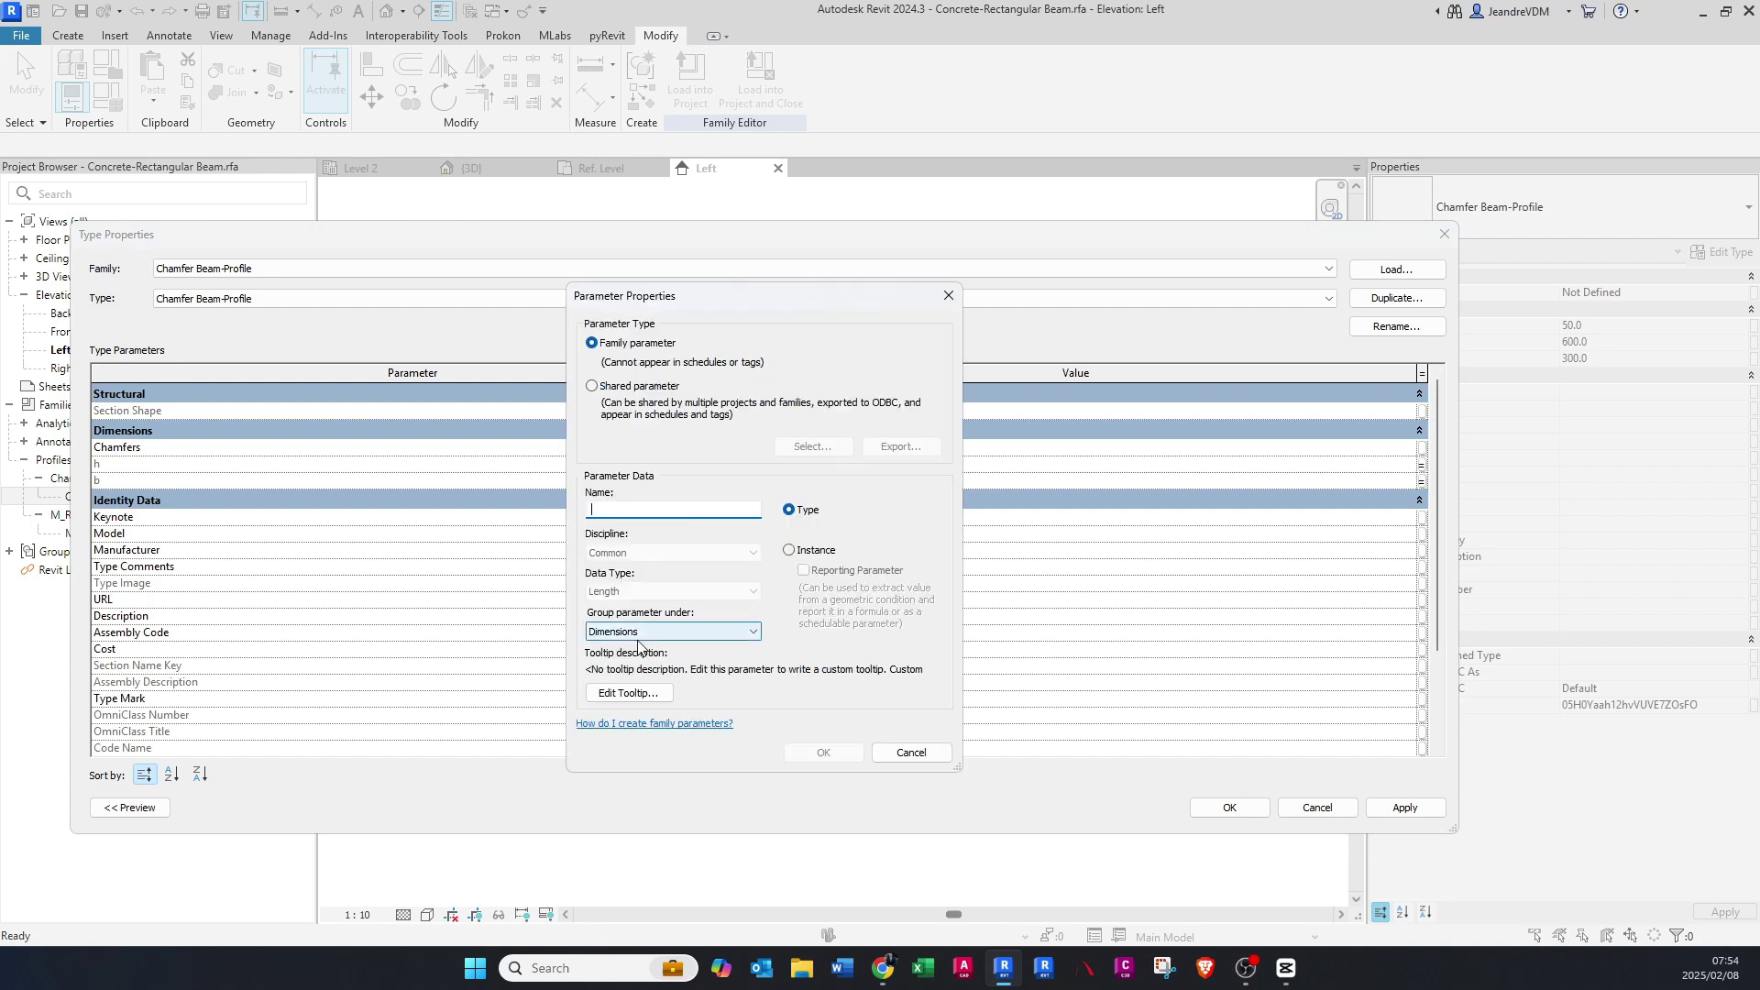
type("Chamfer")
left_click(822, 753)
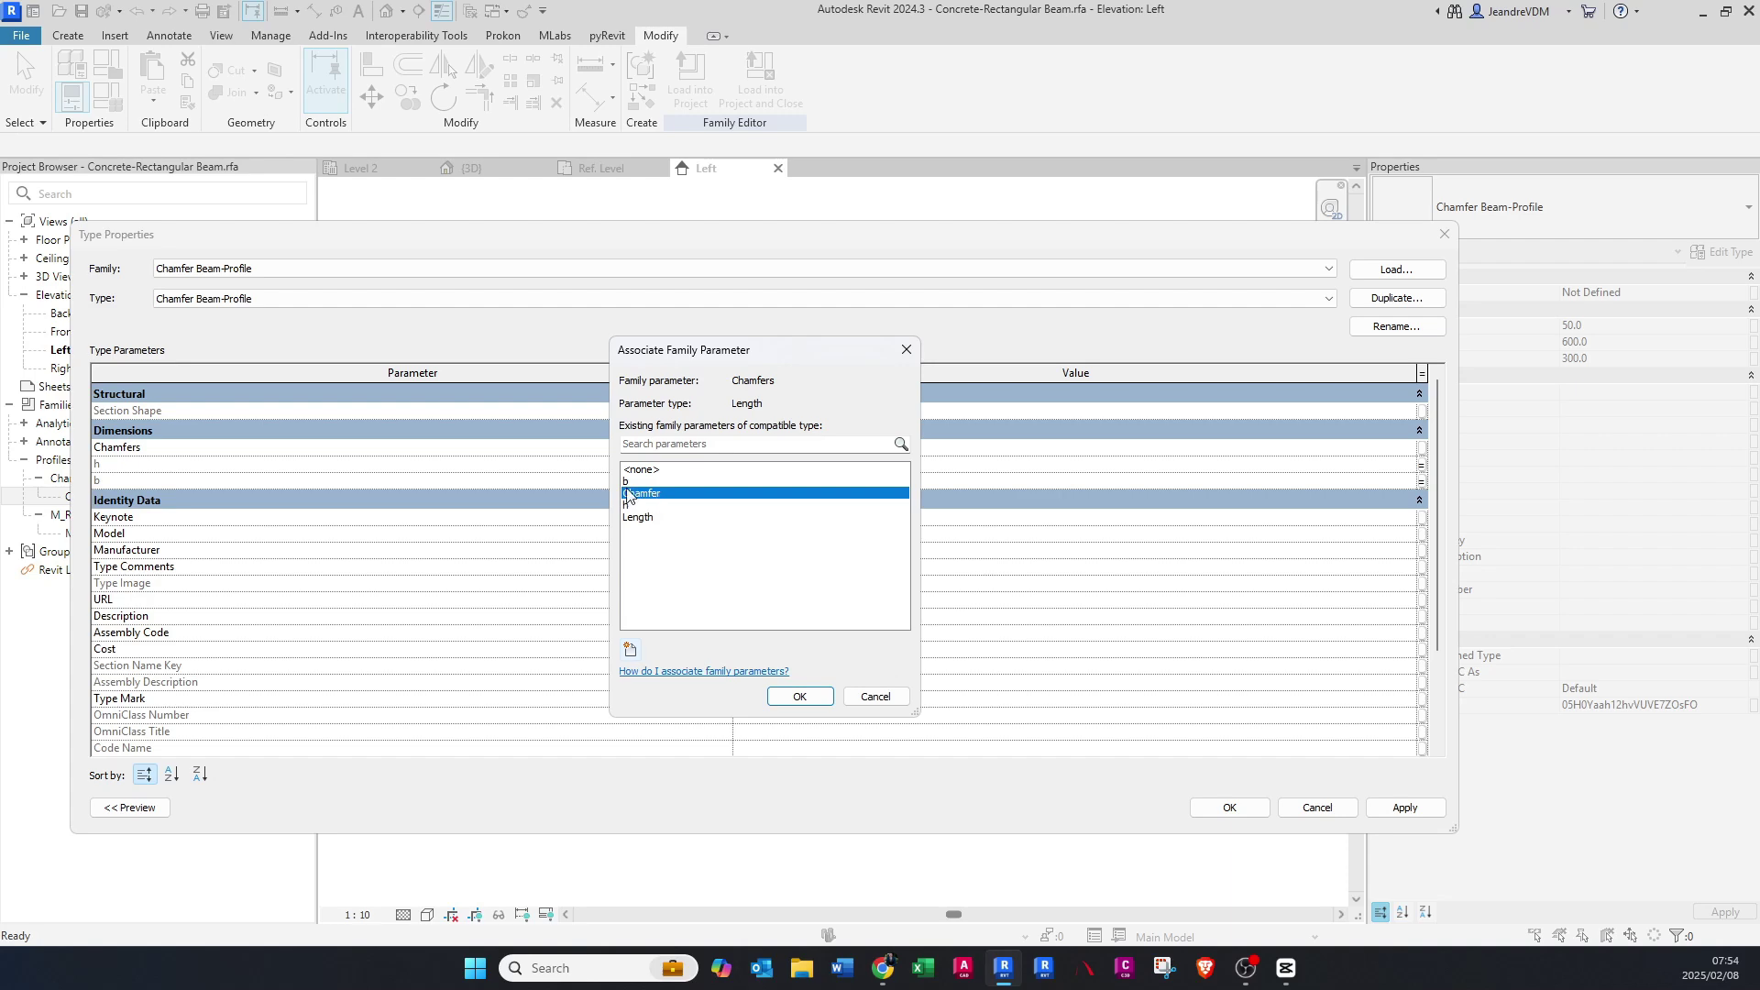
left_click(794, 696)
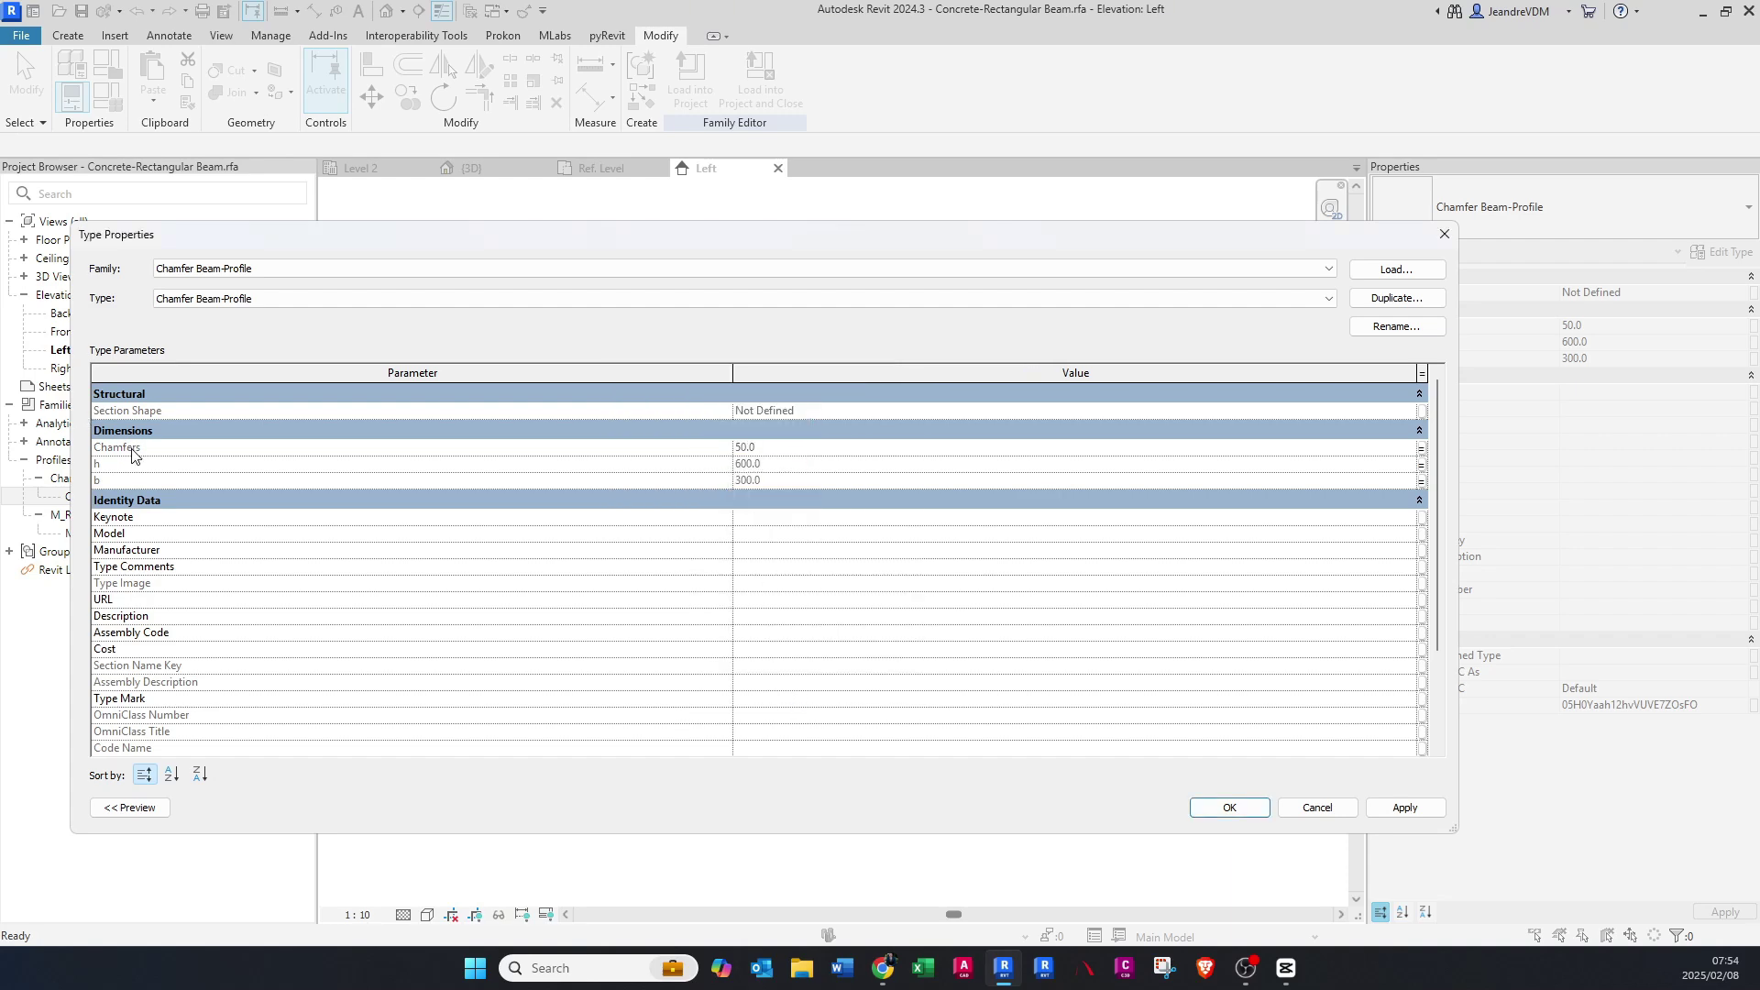
left_click(1397, 814)
left_click(1246, 810)
left_click(1137, 699)
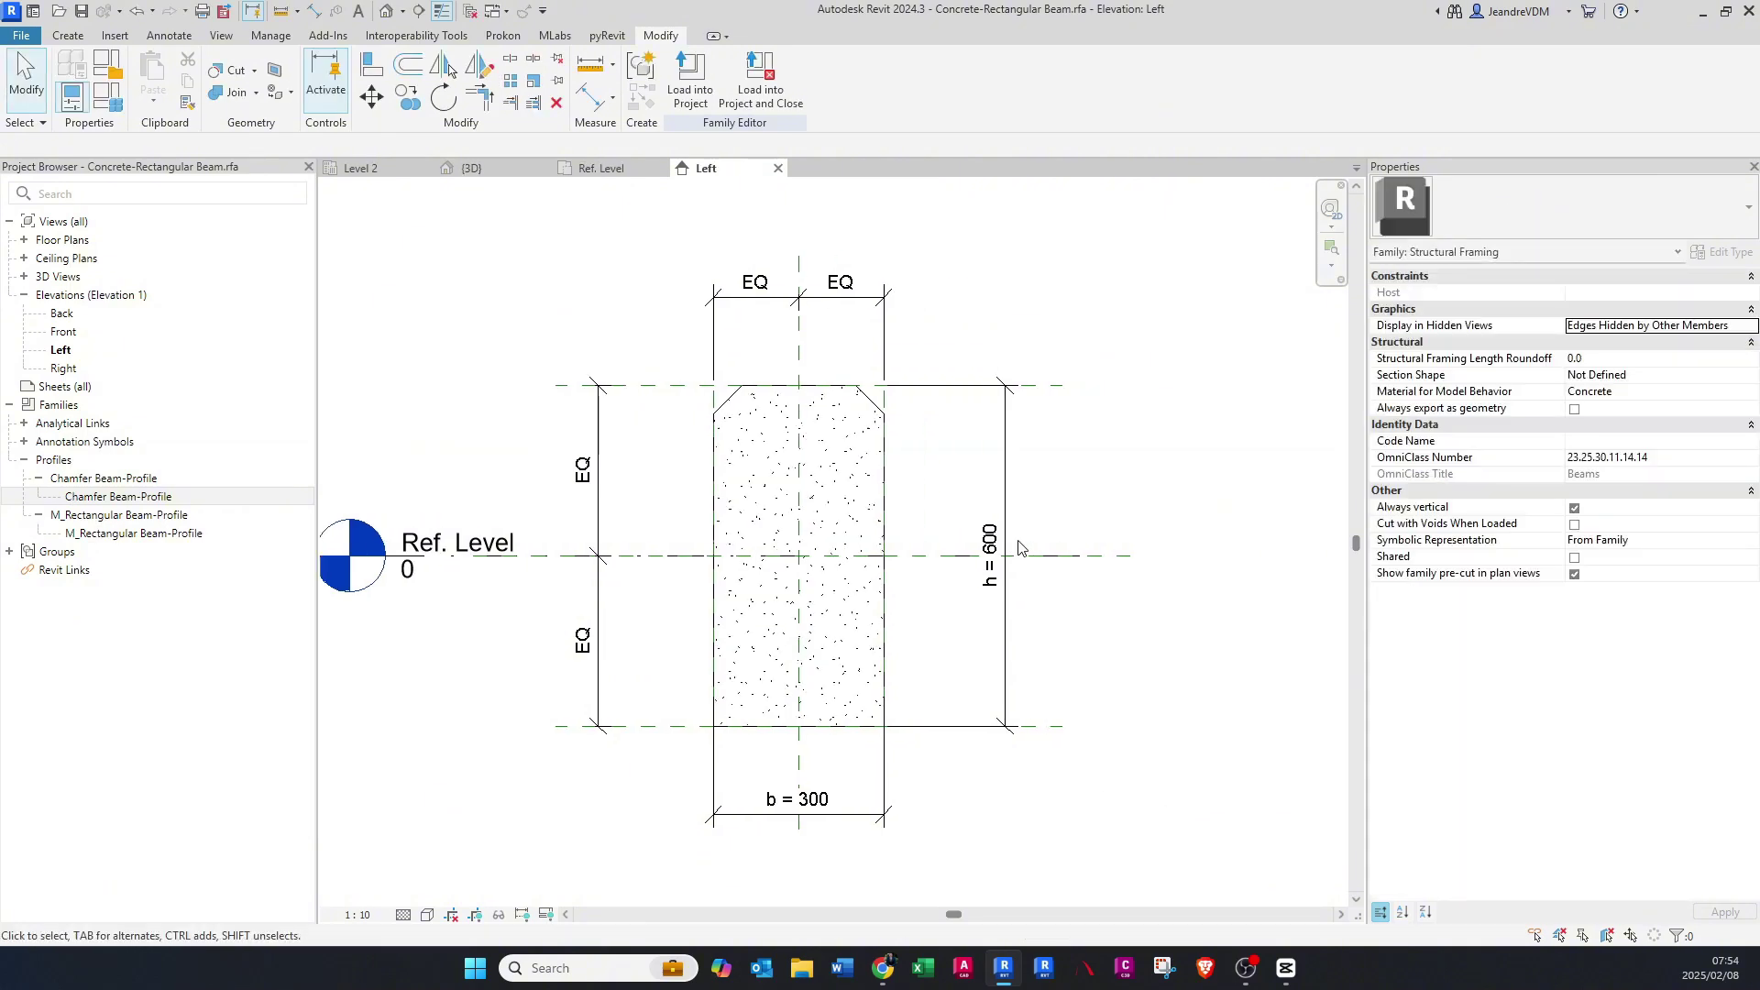
- Set the beam's height dimension h to 800 and its width dimension b to 500
left_click(997, 548)
left_click(996, 546)
type("80")
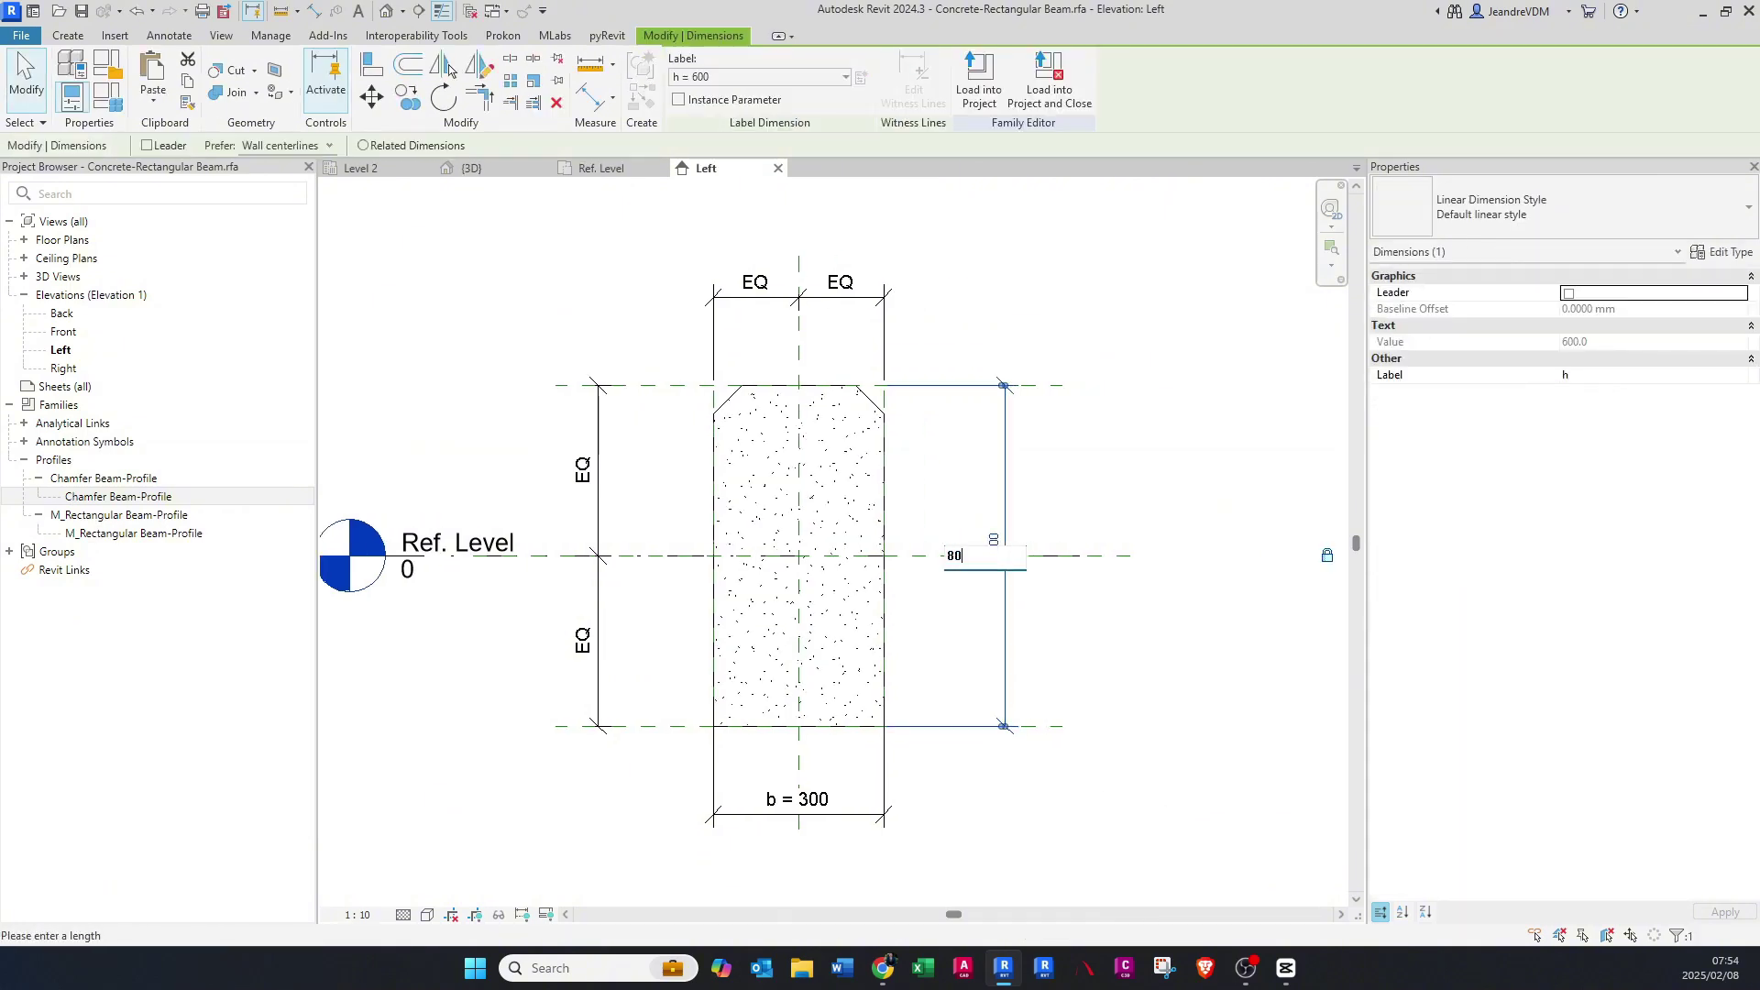
type("0")
key("Return")
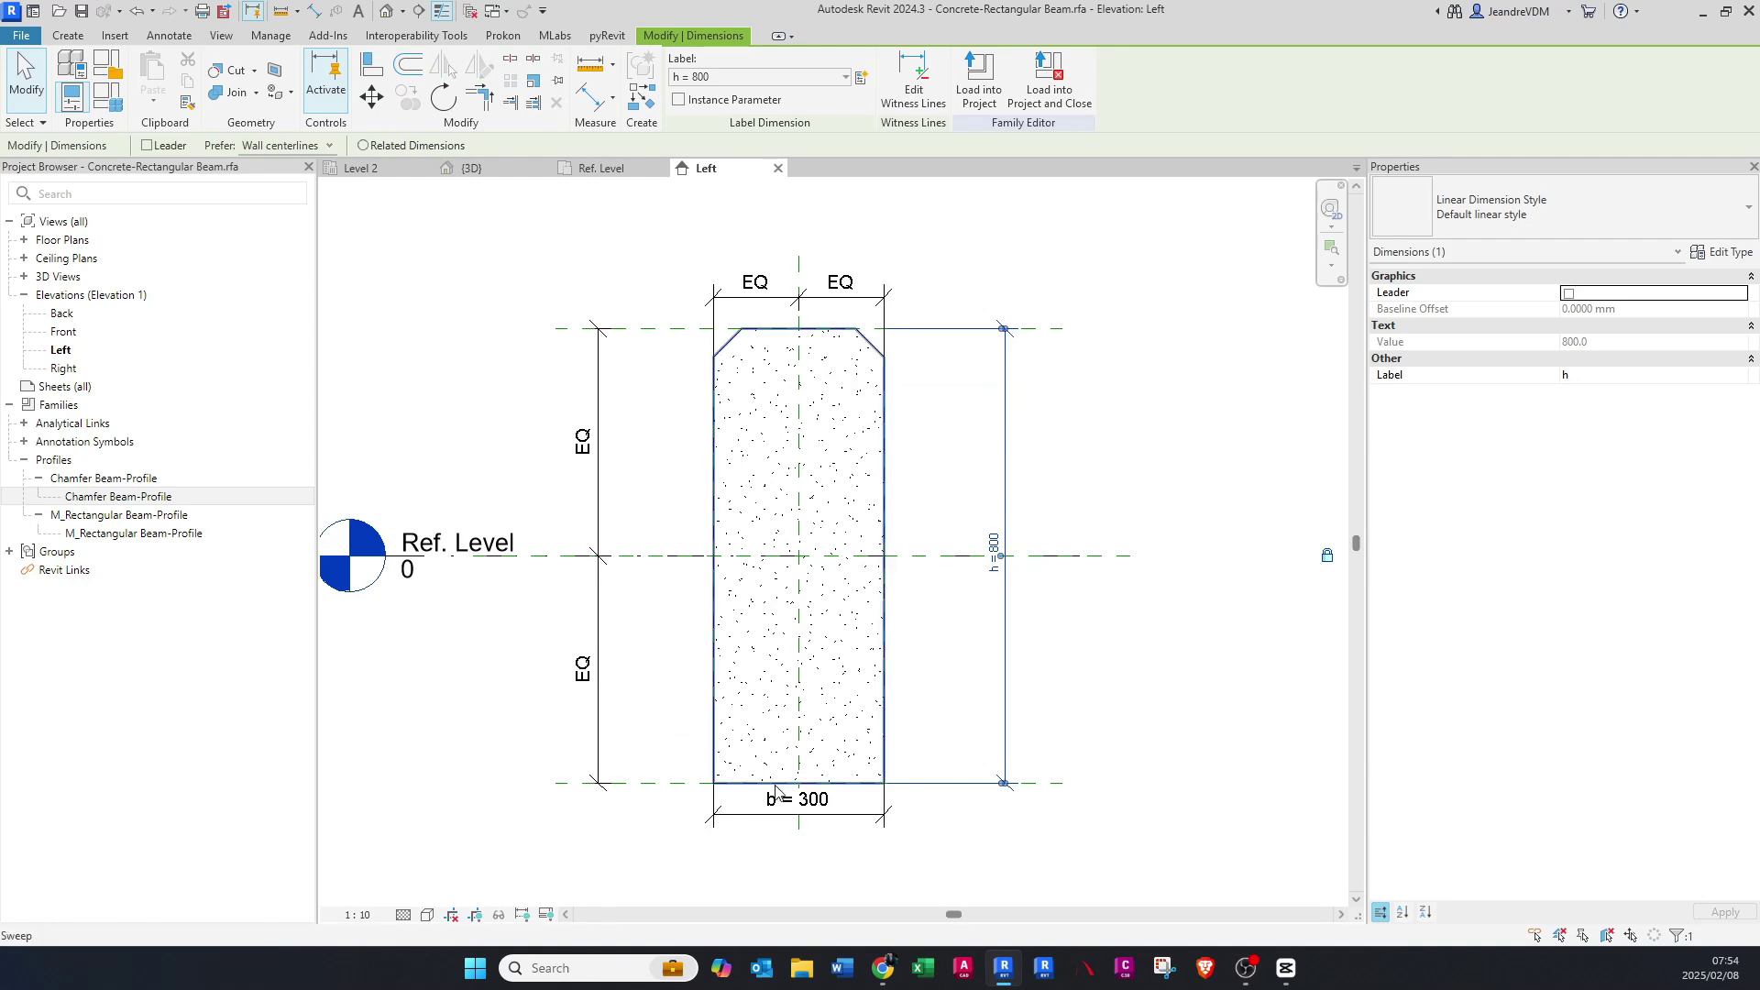
left_click(813, 801)
left_click(813, 801)
type("500")
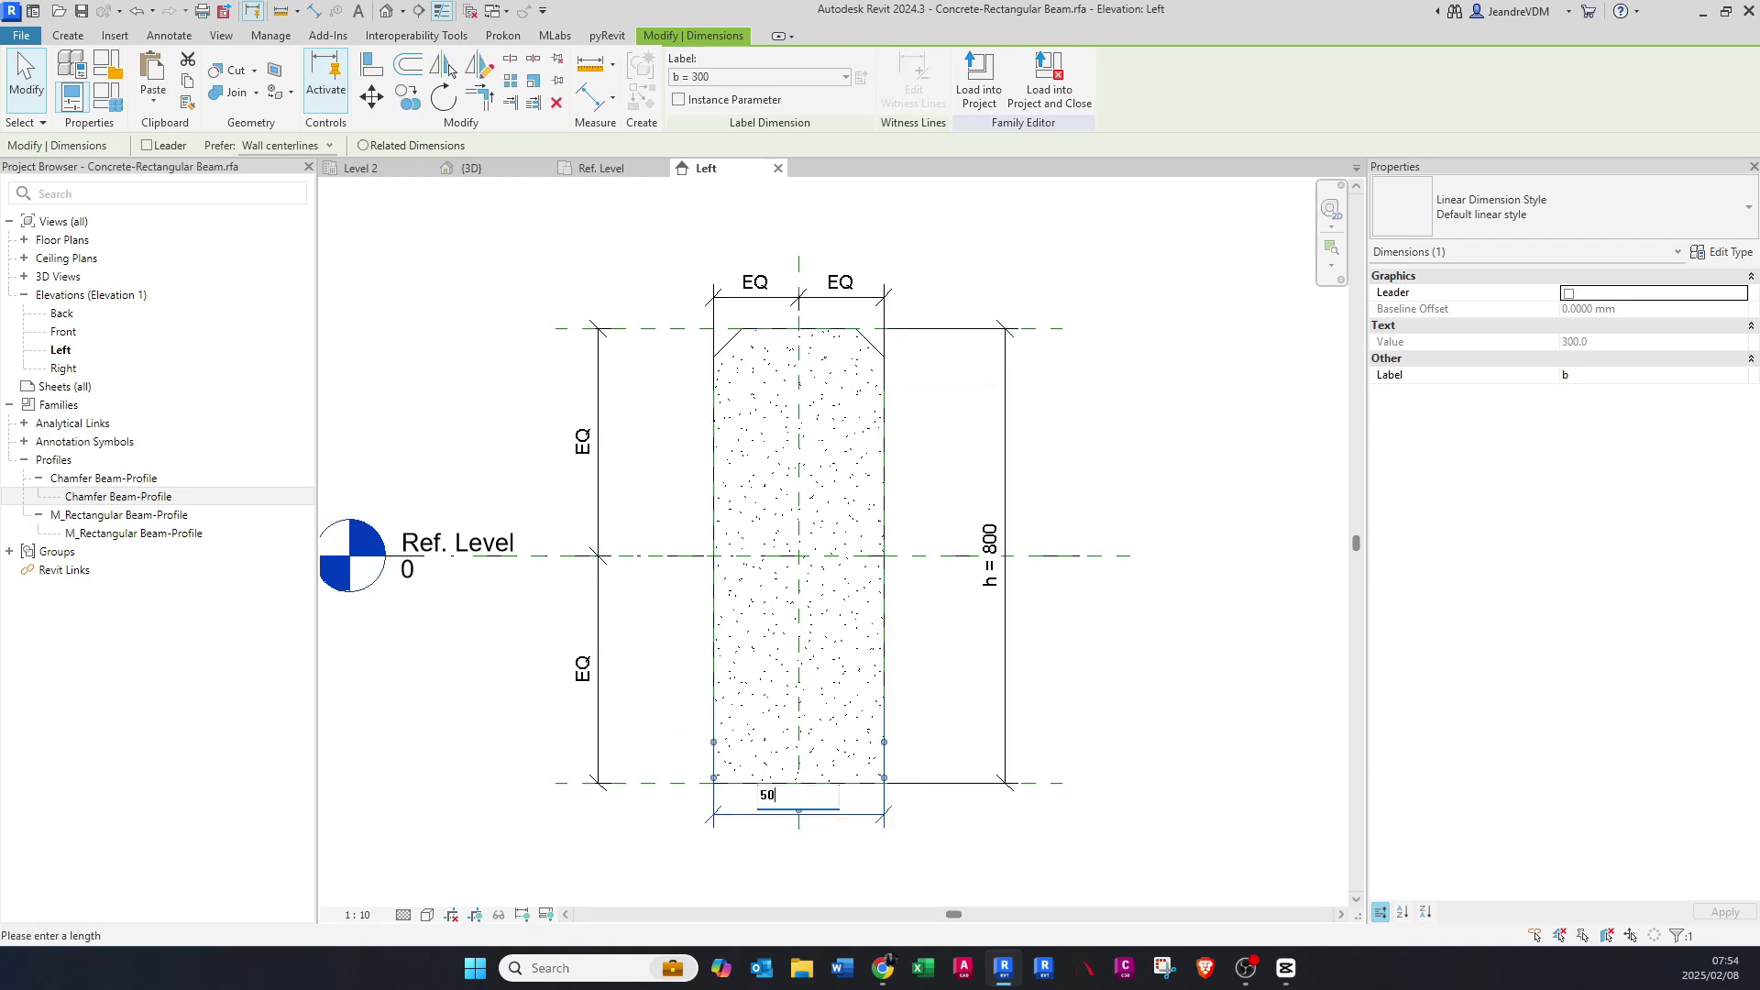
key("Return")
key("Escape")
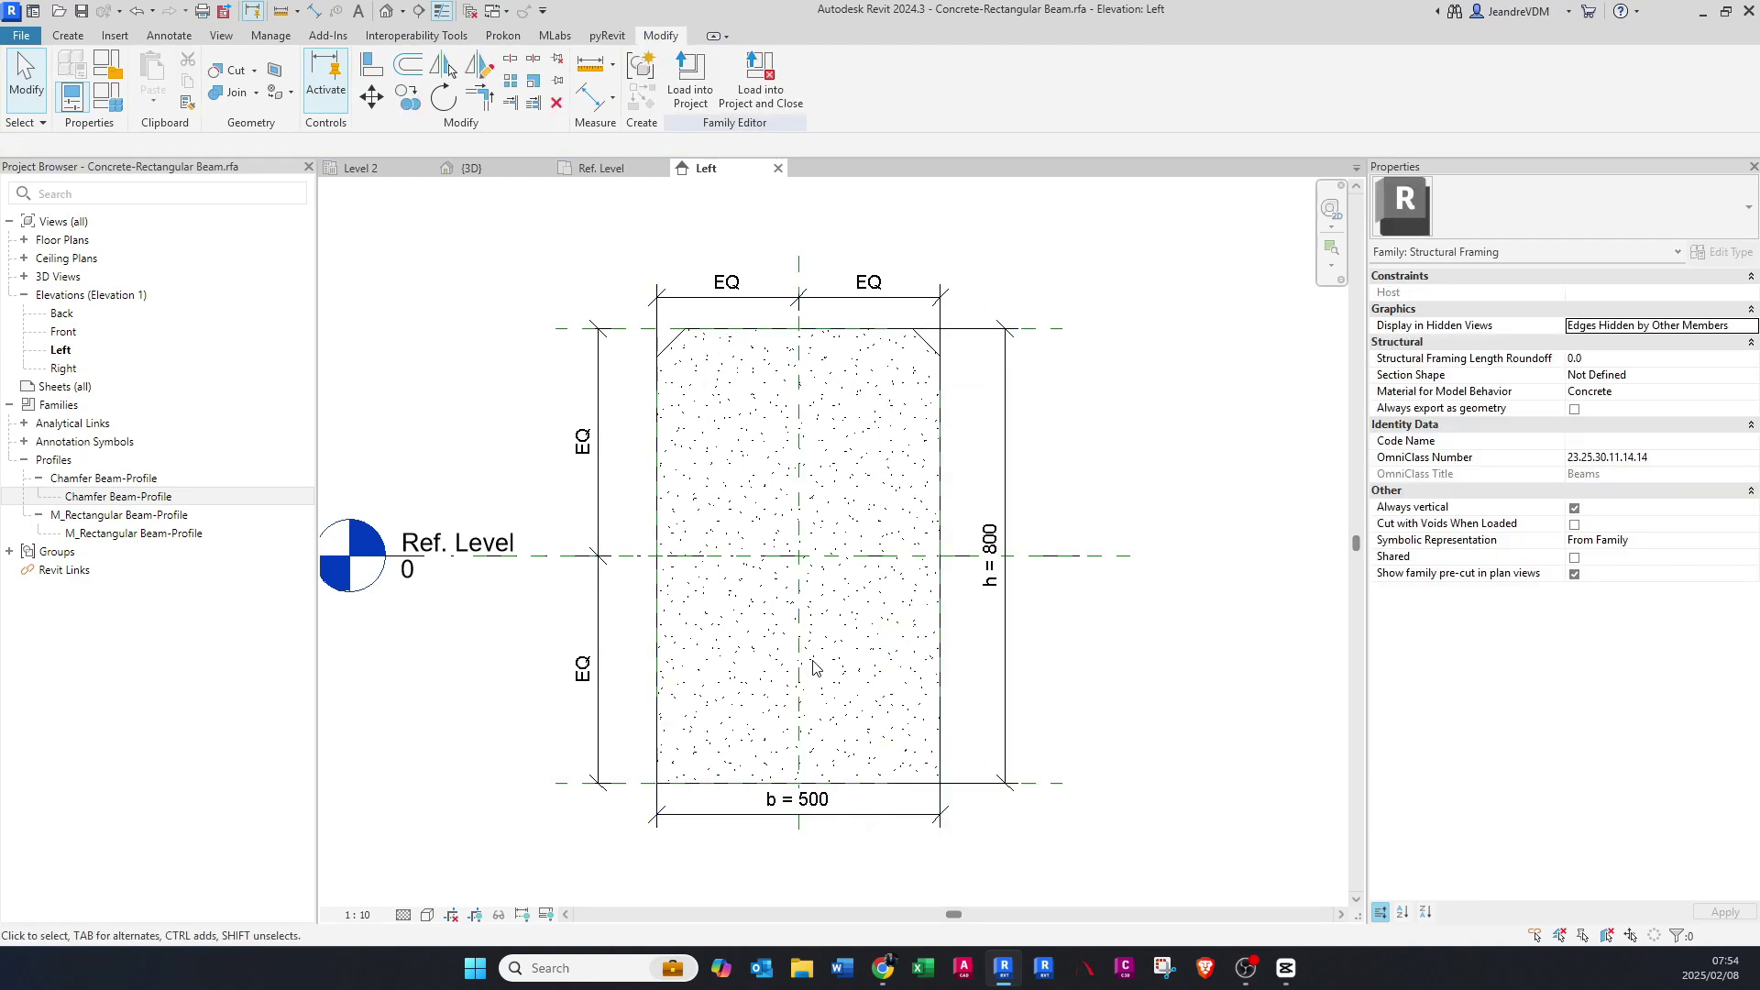
- Check the dimension parameters of the Chamfer Beam-Profile type and close its properties without editing
double_click(104, 502)
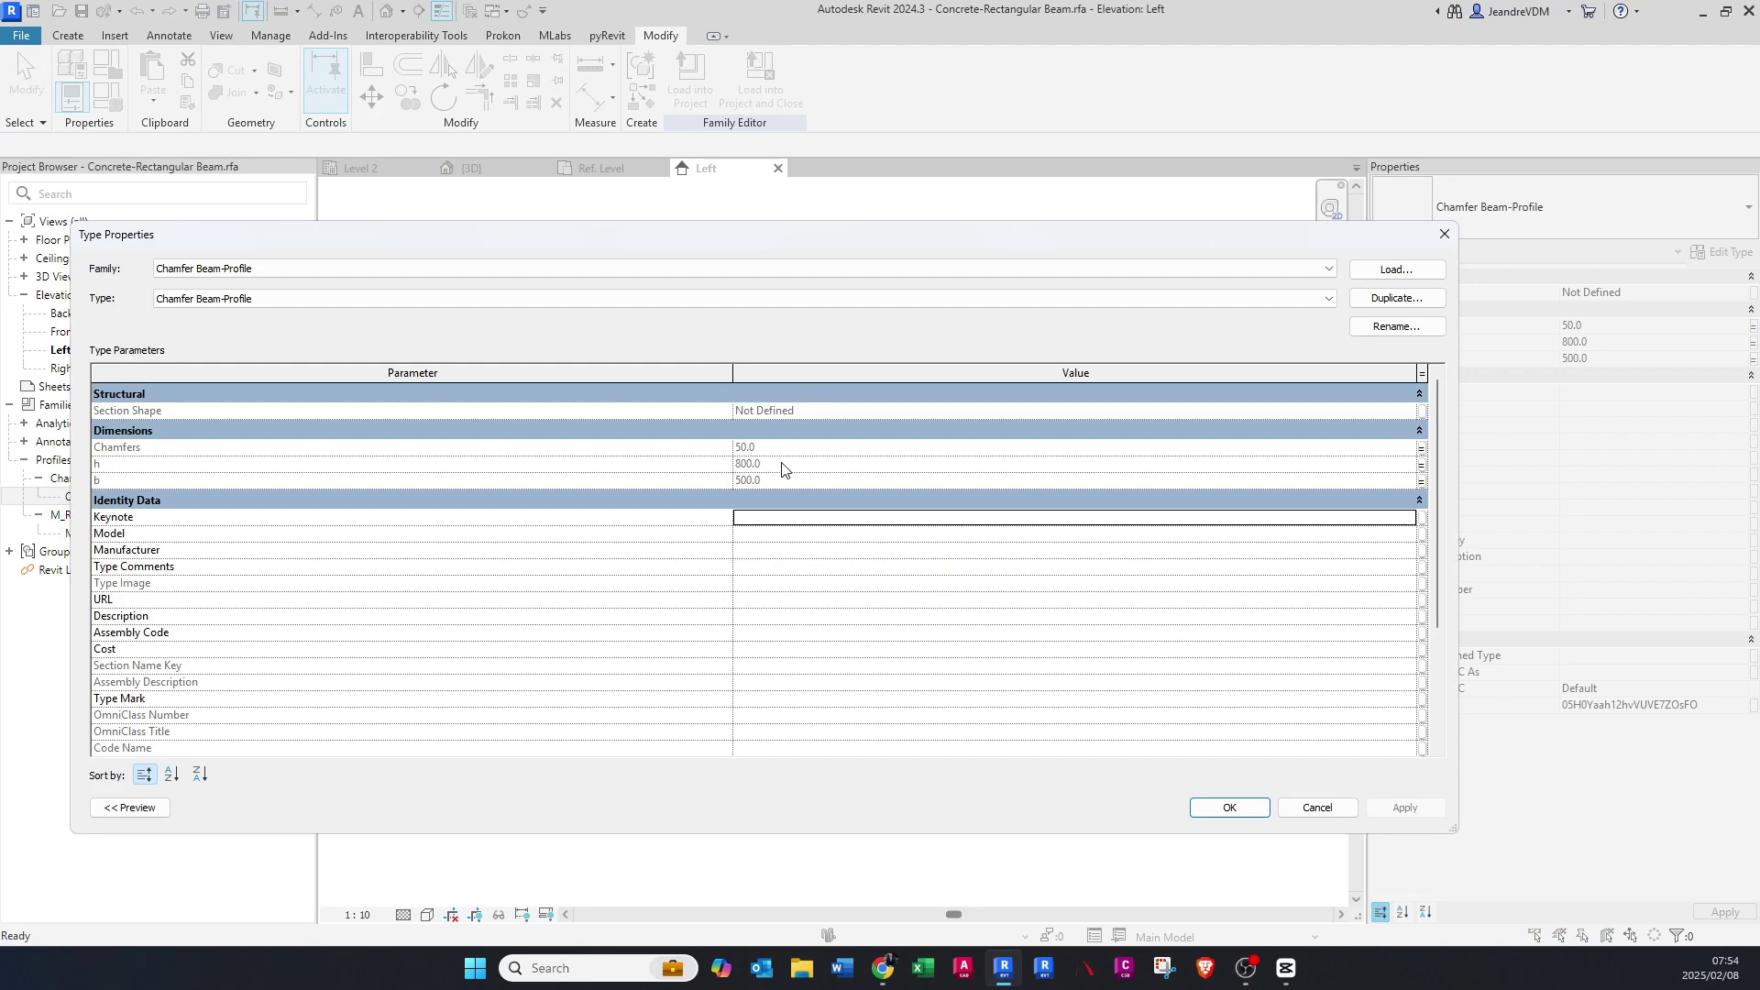
key("Escape")
left_click(753, 403)
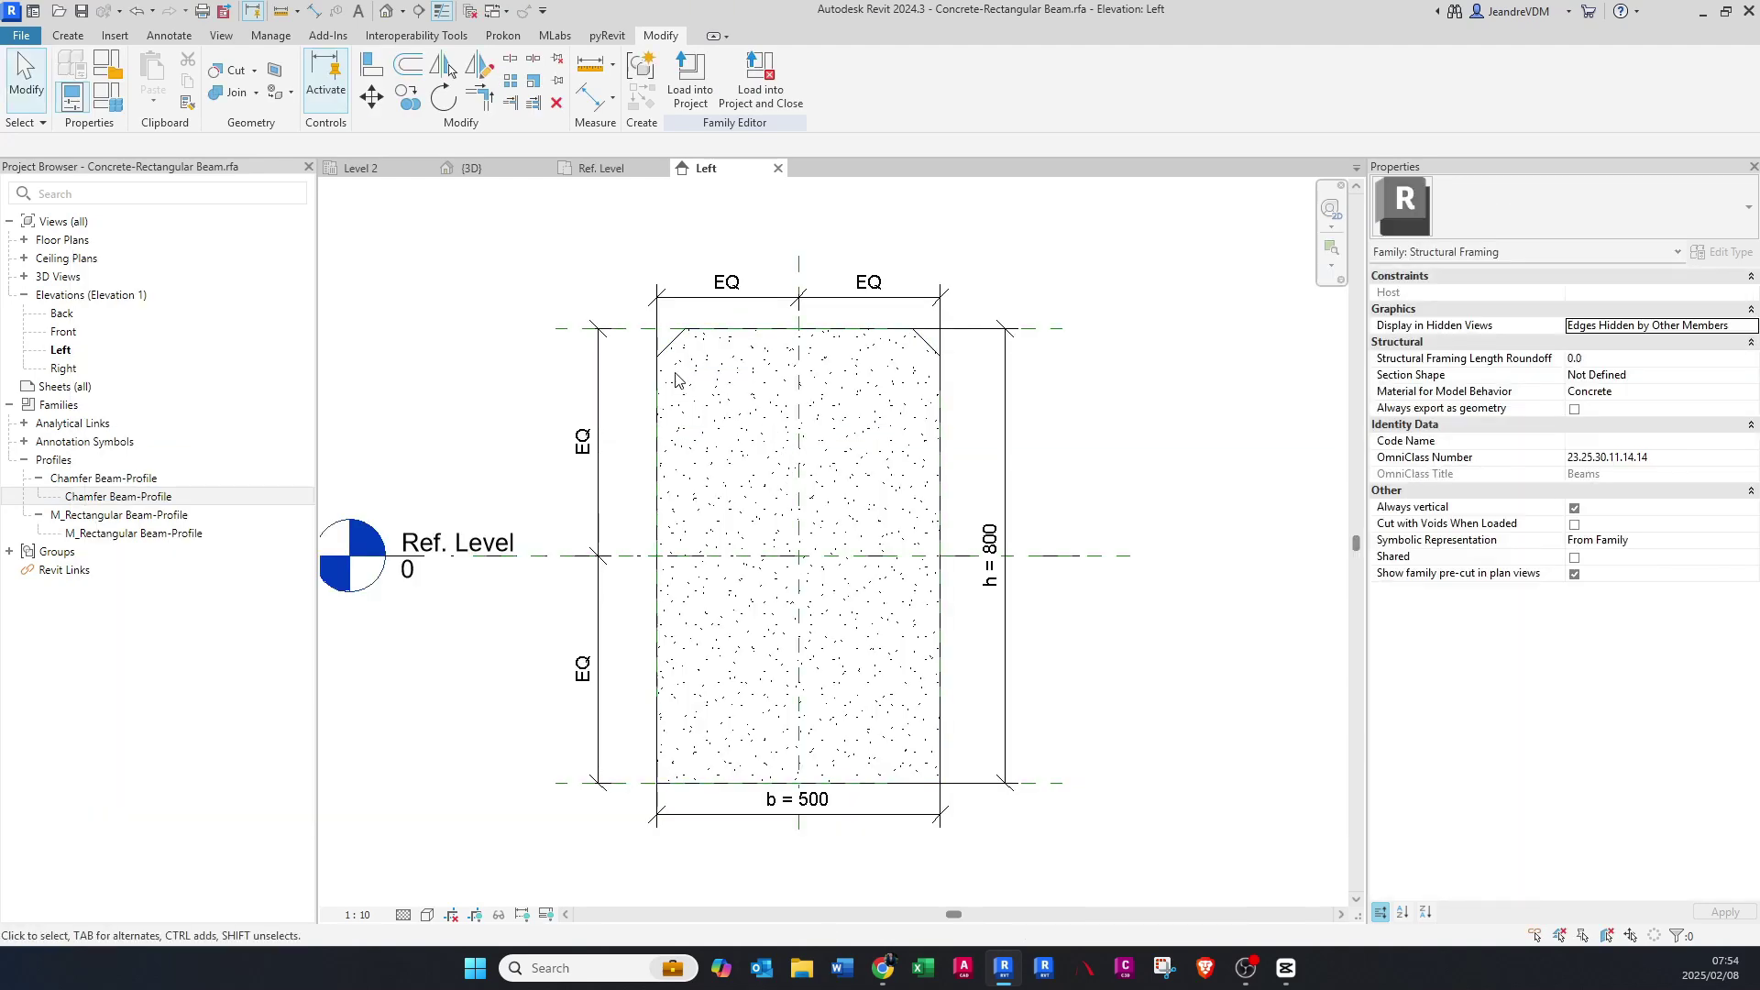
- Copy the beam's top reference plane down to the lower end of the left chamfer
middle_click_drag(676, 376, 671, 422)
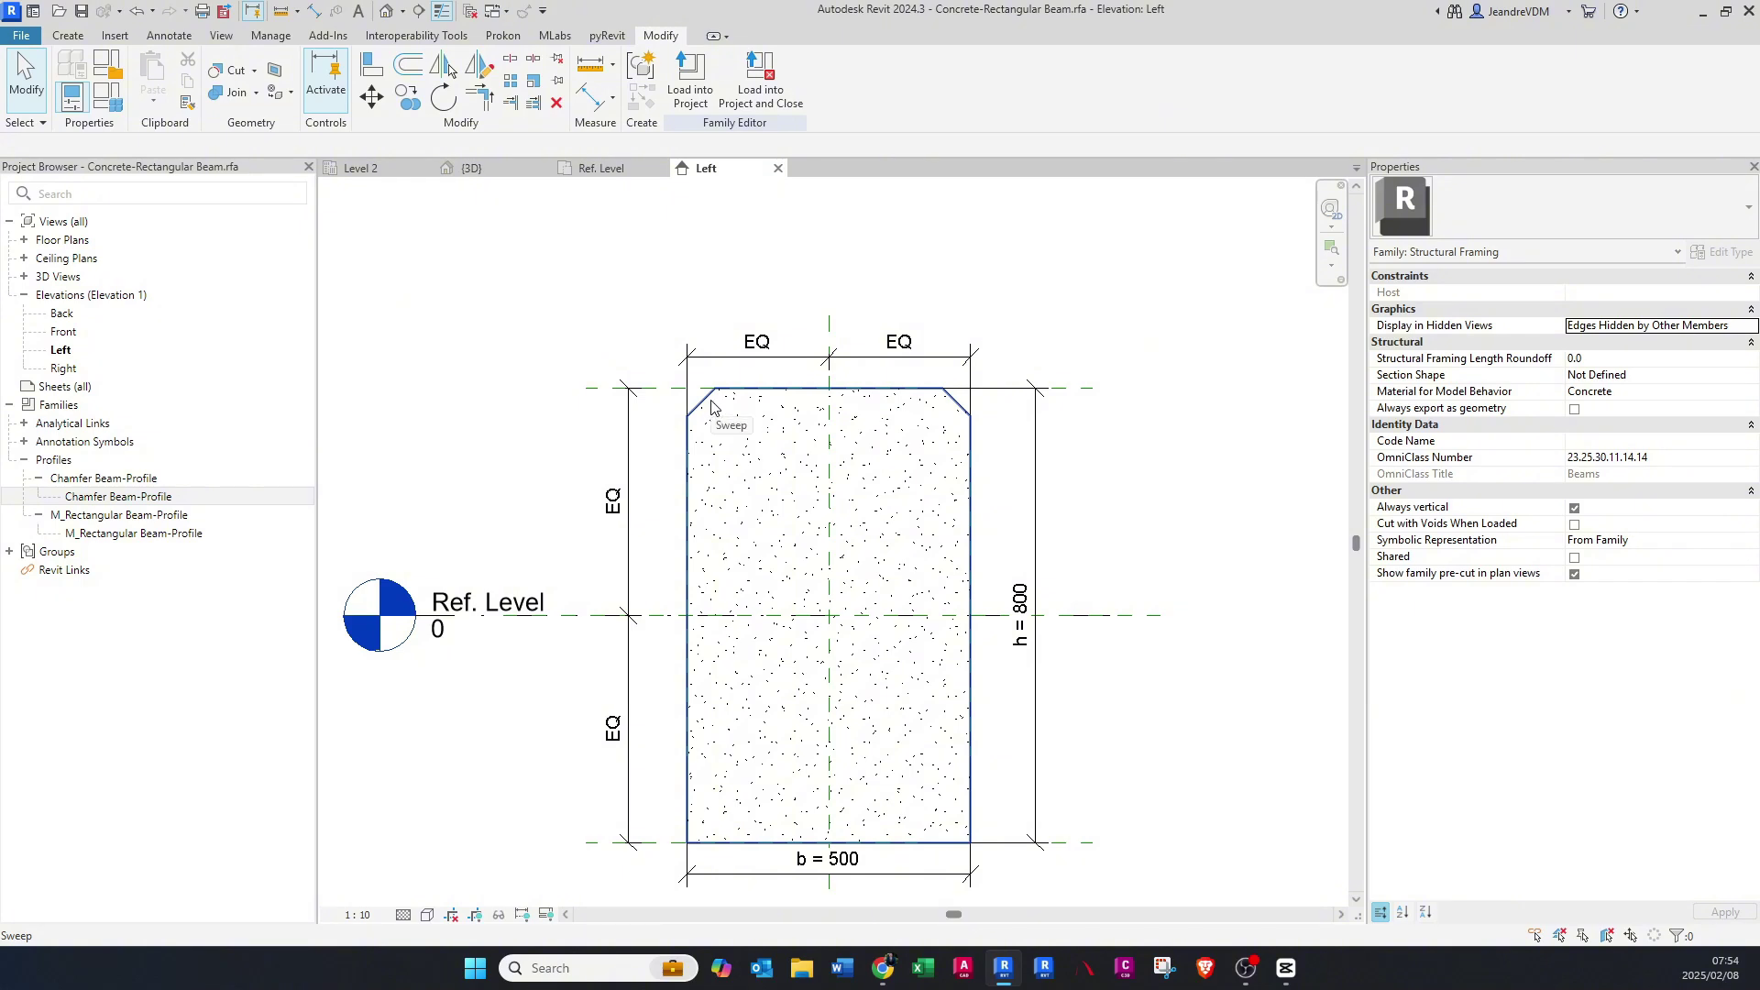
left_click(1074, 389)
key("c")
key("o")
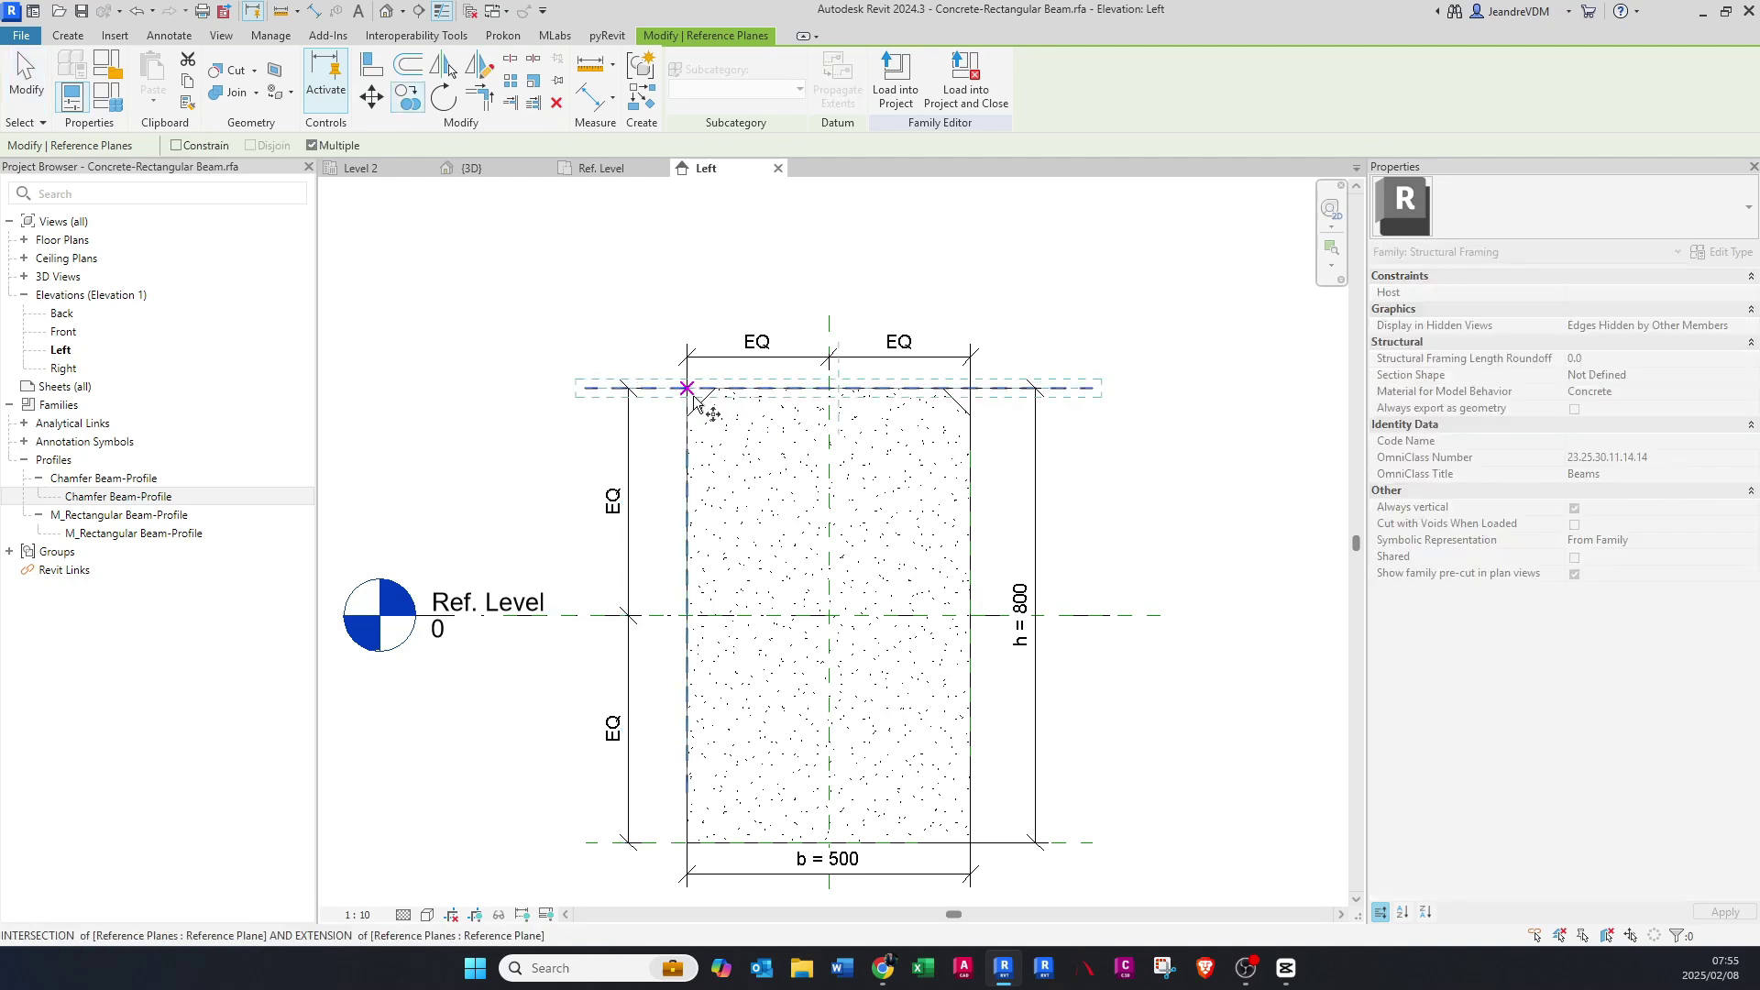
scroll(696, 381, "up", 2)
left_click(716, 388)
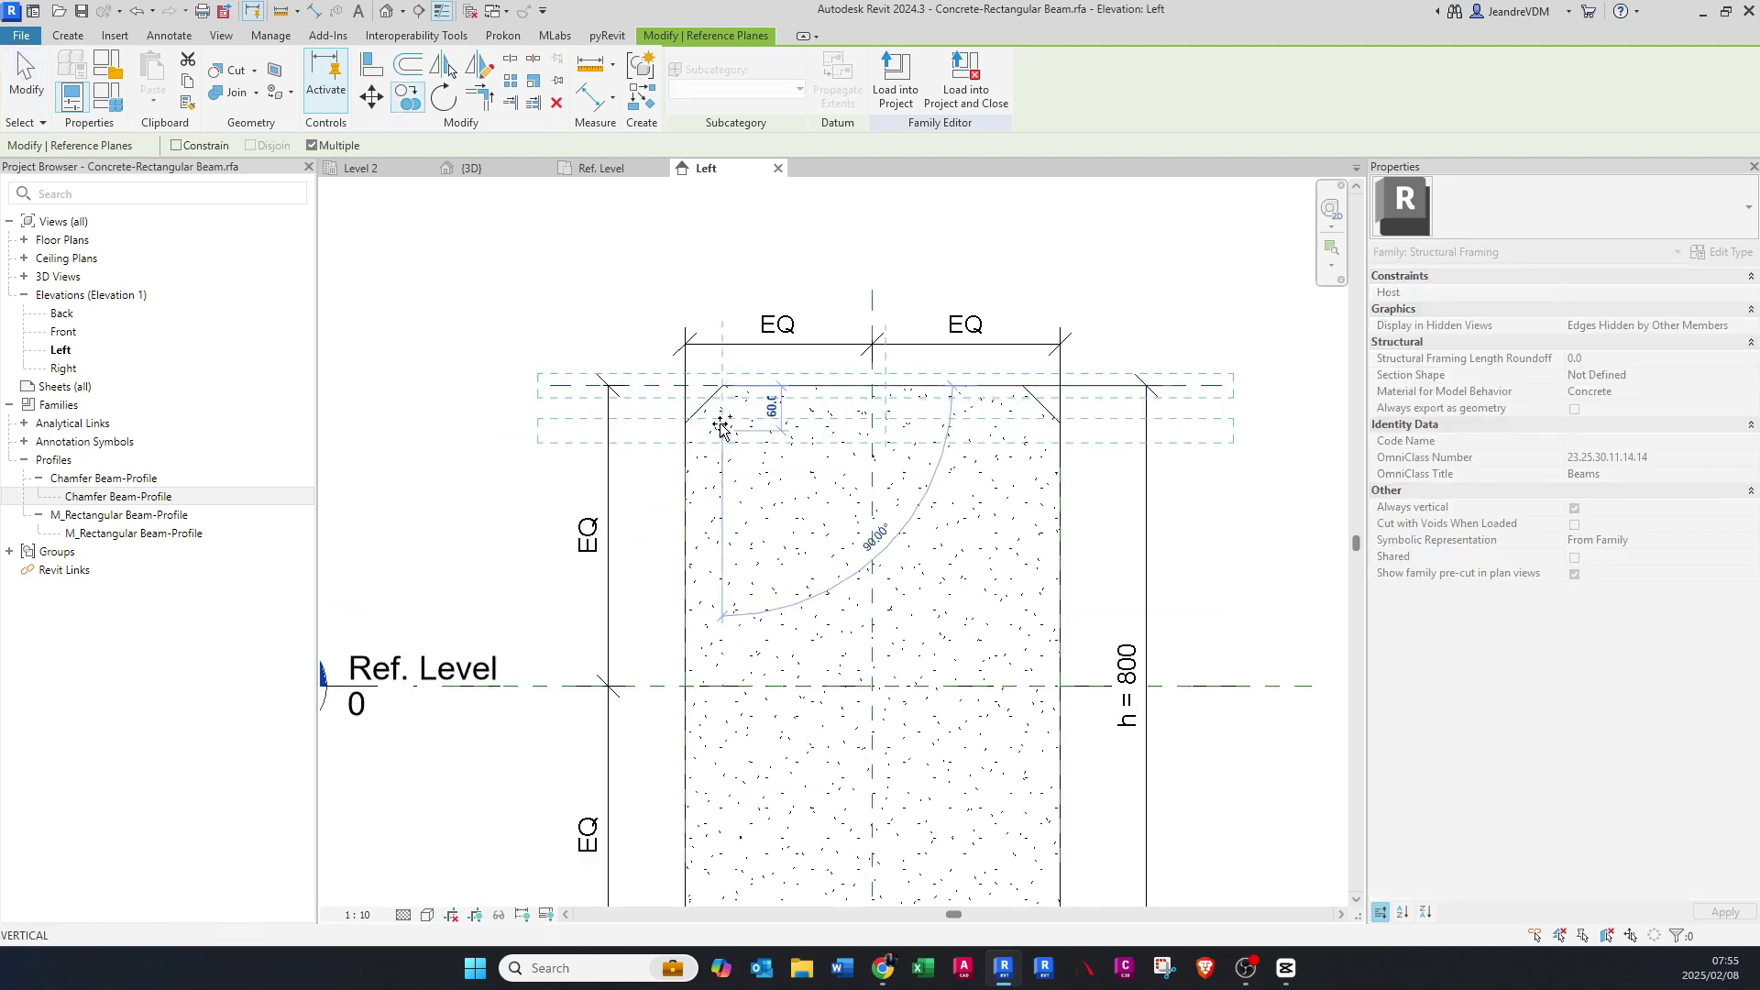
left_click(686, 423)
key("Escape")
key("Escape")
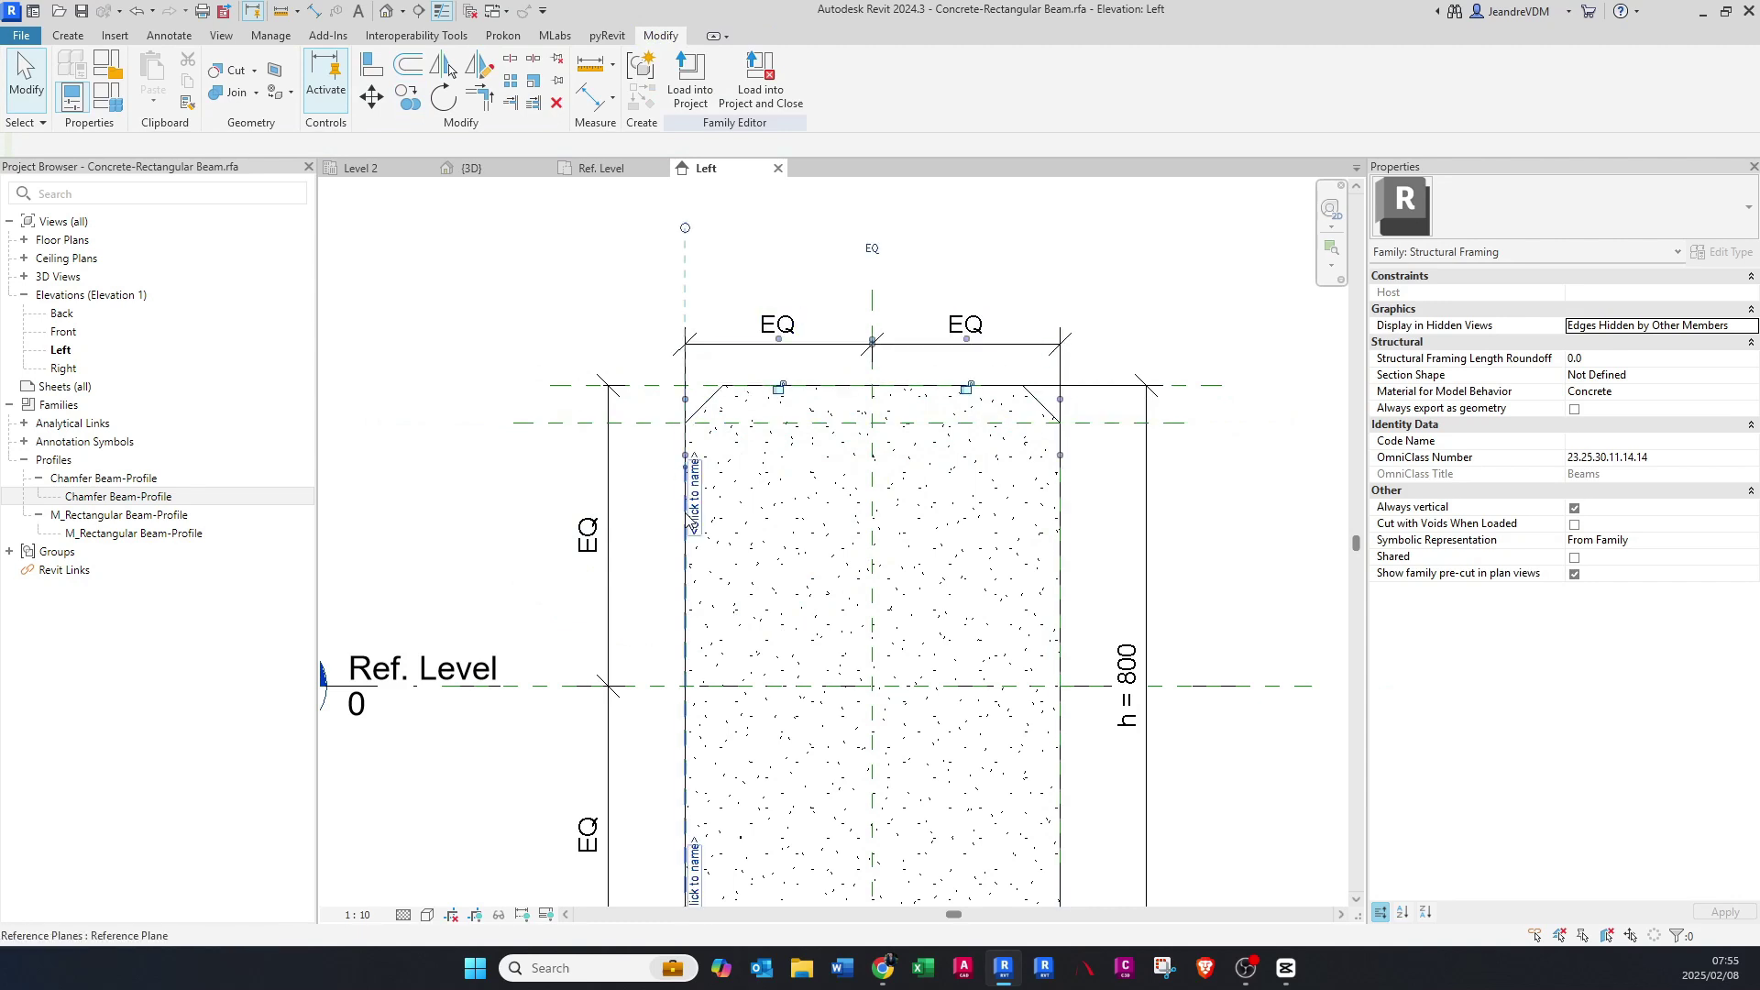
- Copy the beam's left side reference plane to the upper ends of both the left and right chamfers
left_click(691, 524)
key("c")
key("o")
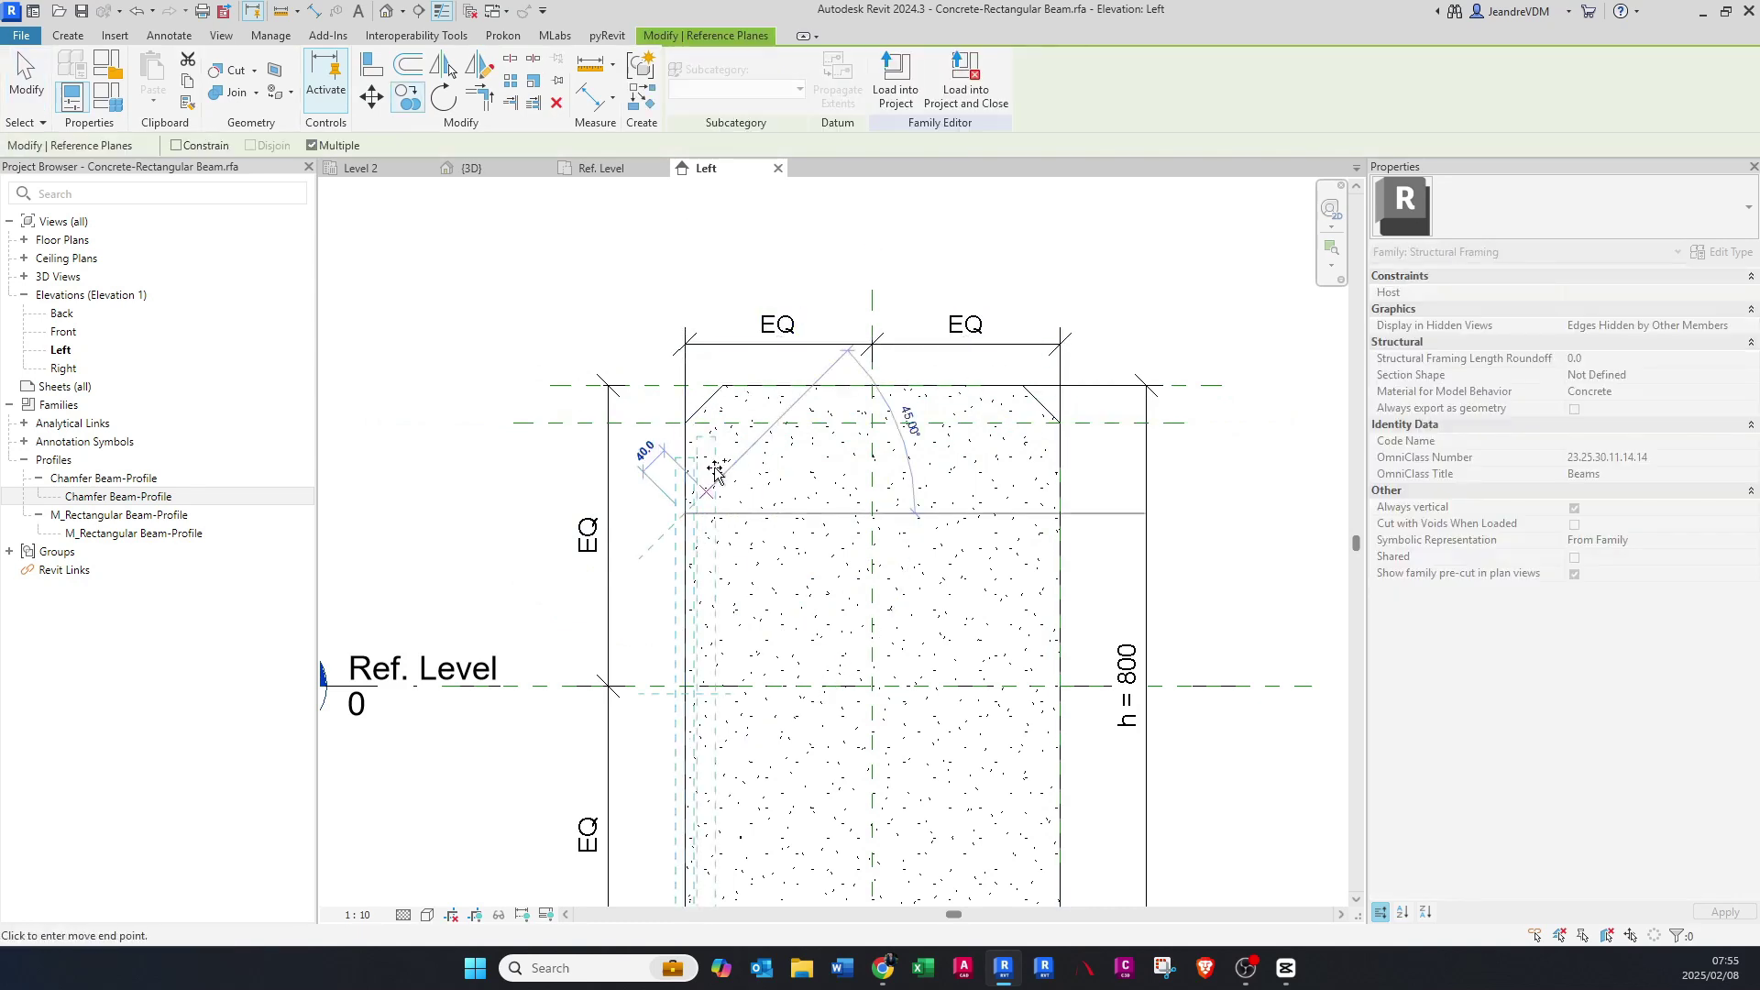
left_click(725, 385)
left_click(1028, 392)
key("Escape")
key("Escape")
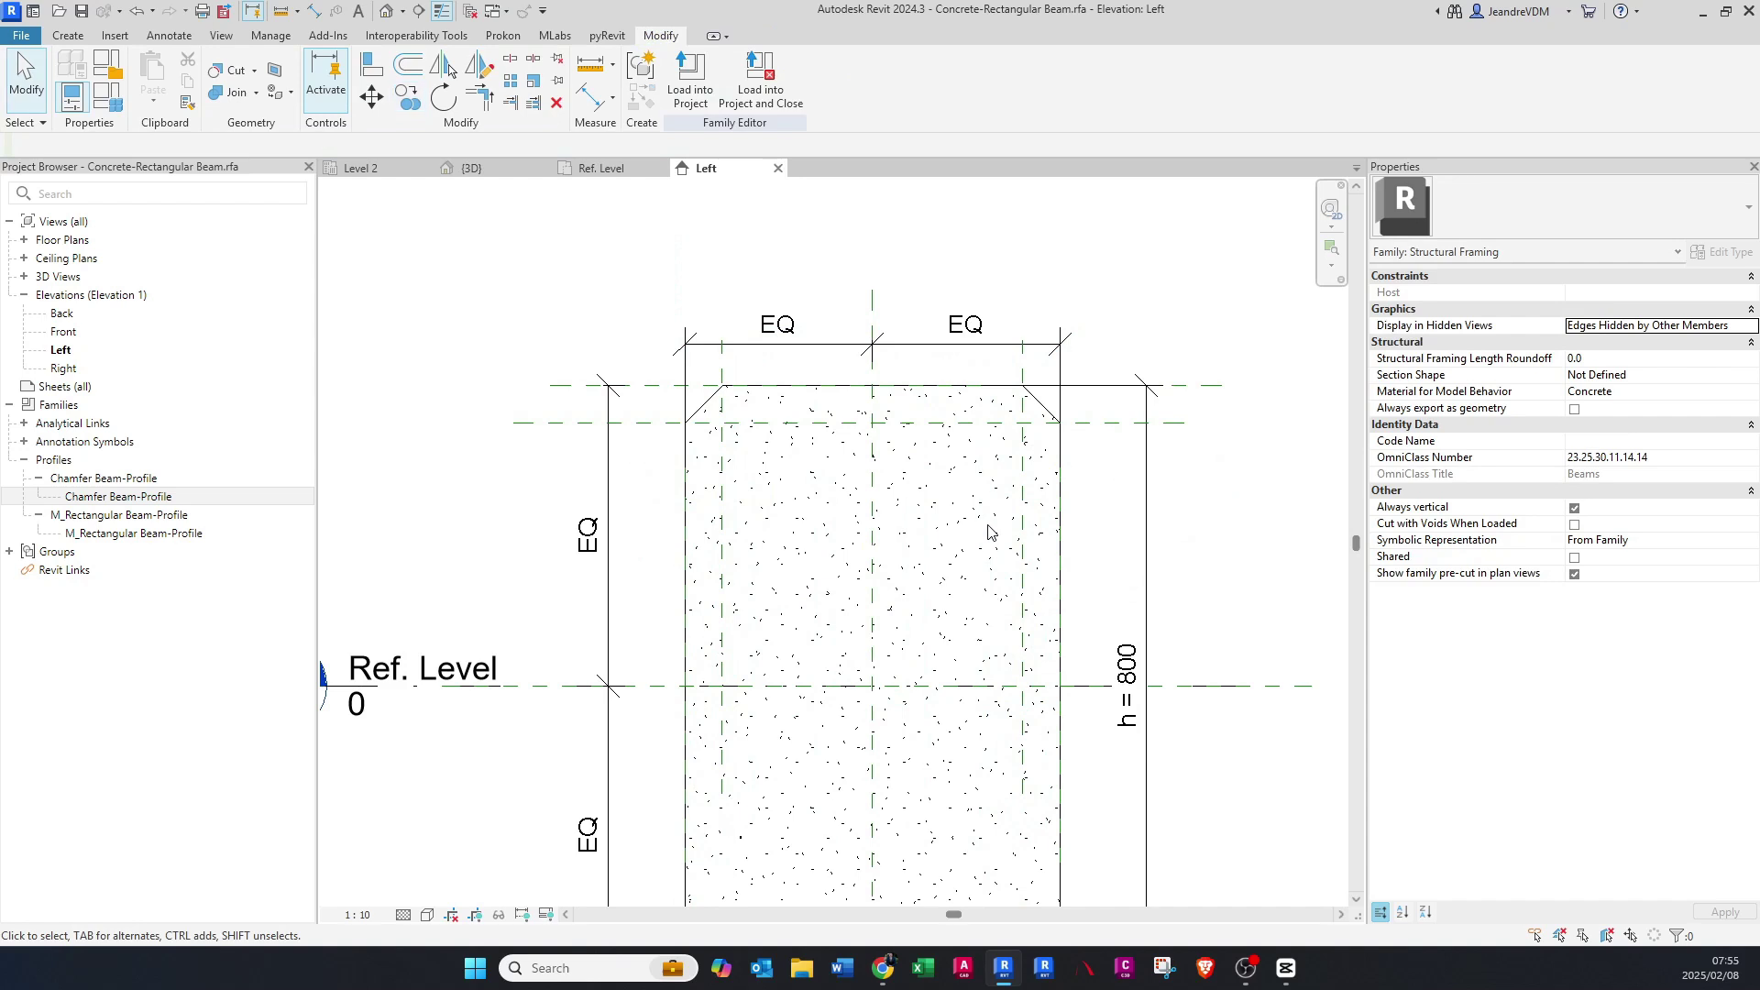
- Align the sweep's chamfer corners with the new reference planes, using Align with locking enabled
key("a")
key("l")
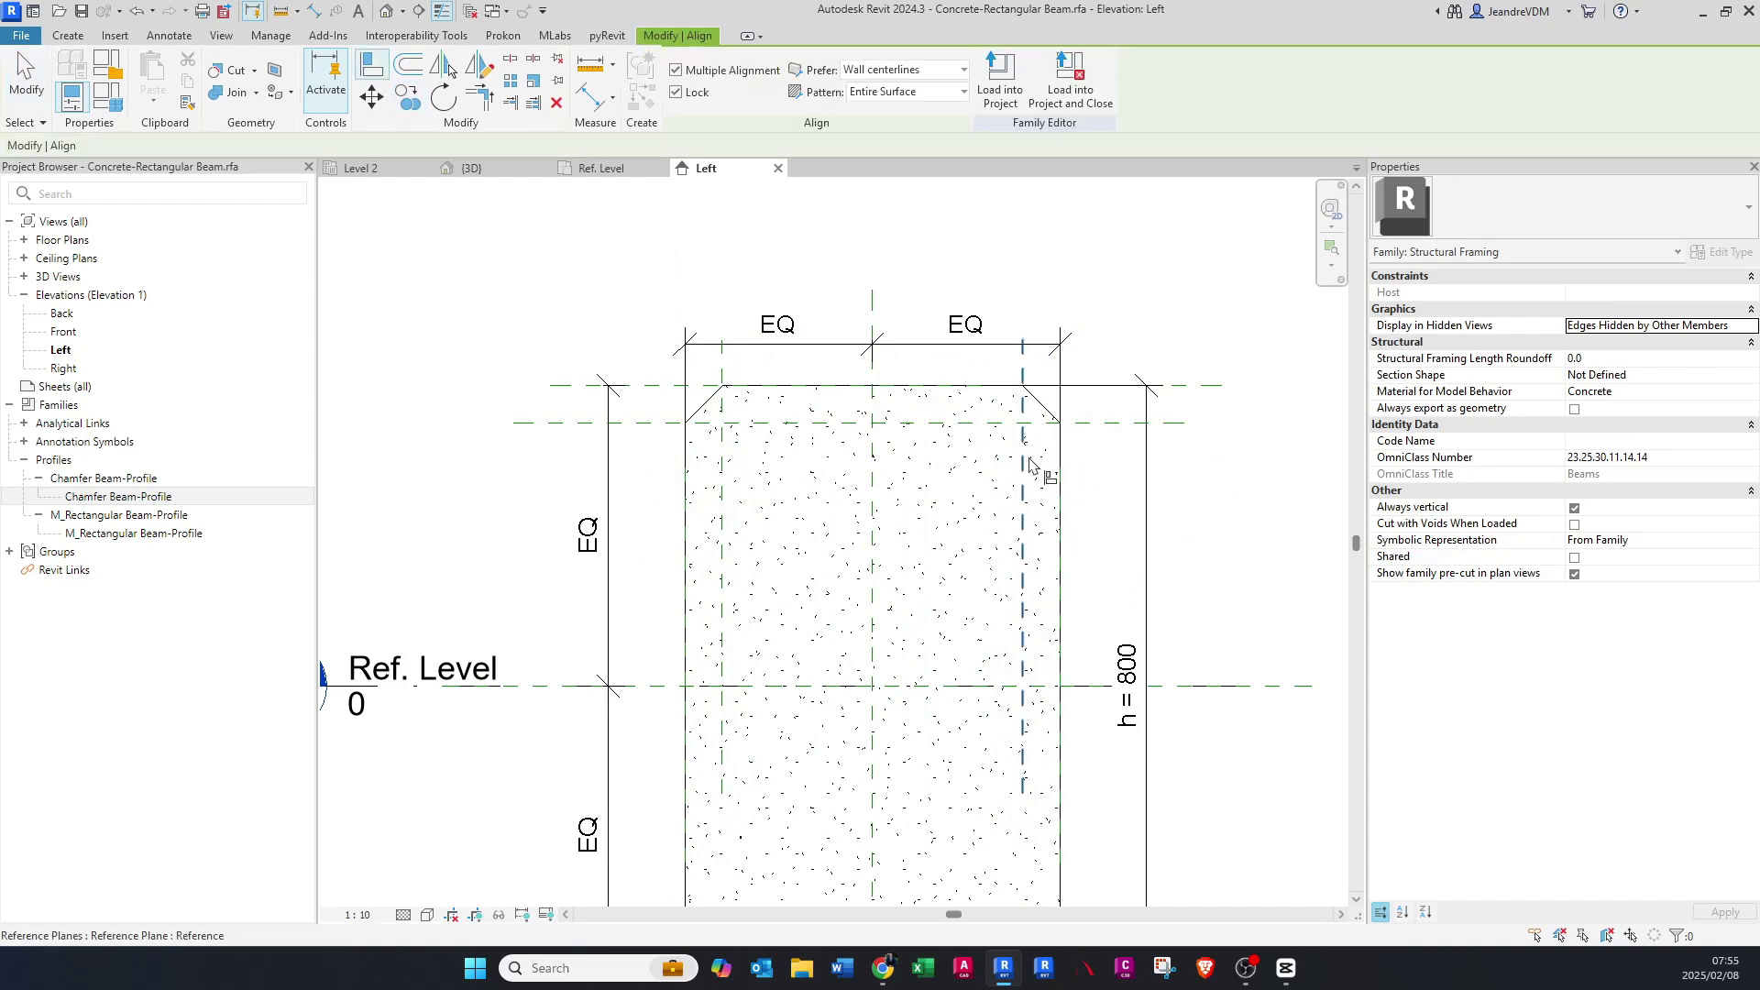
left_click(1028, 447)
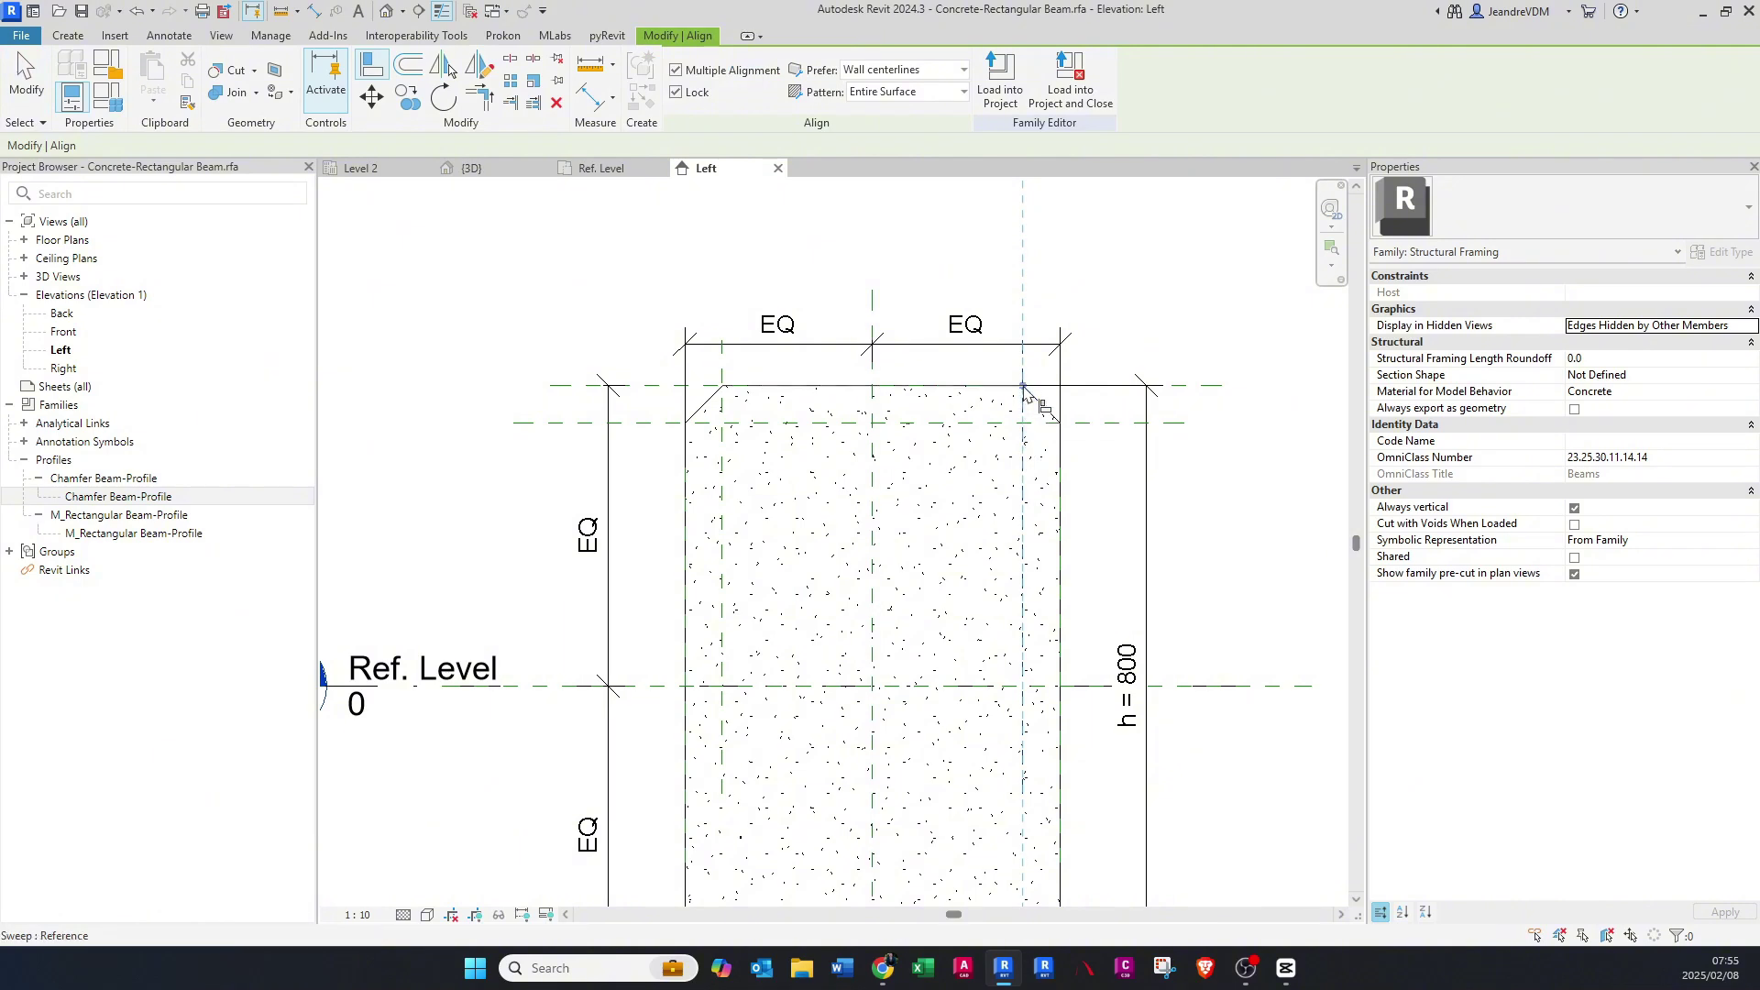
left_click(1060, 427)
left_click(1065, 423)
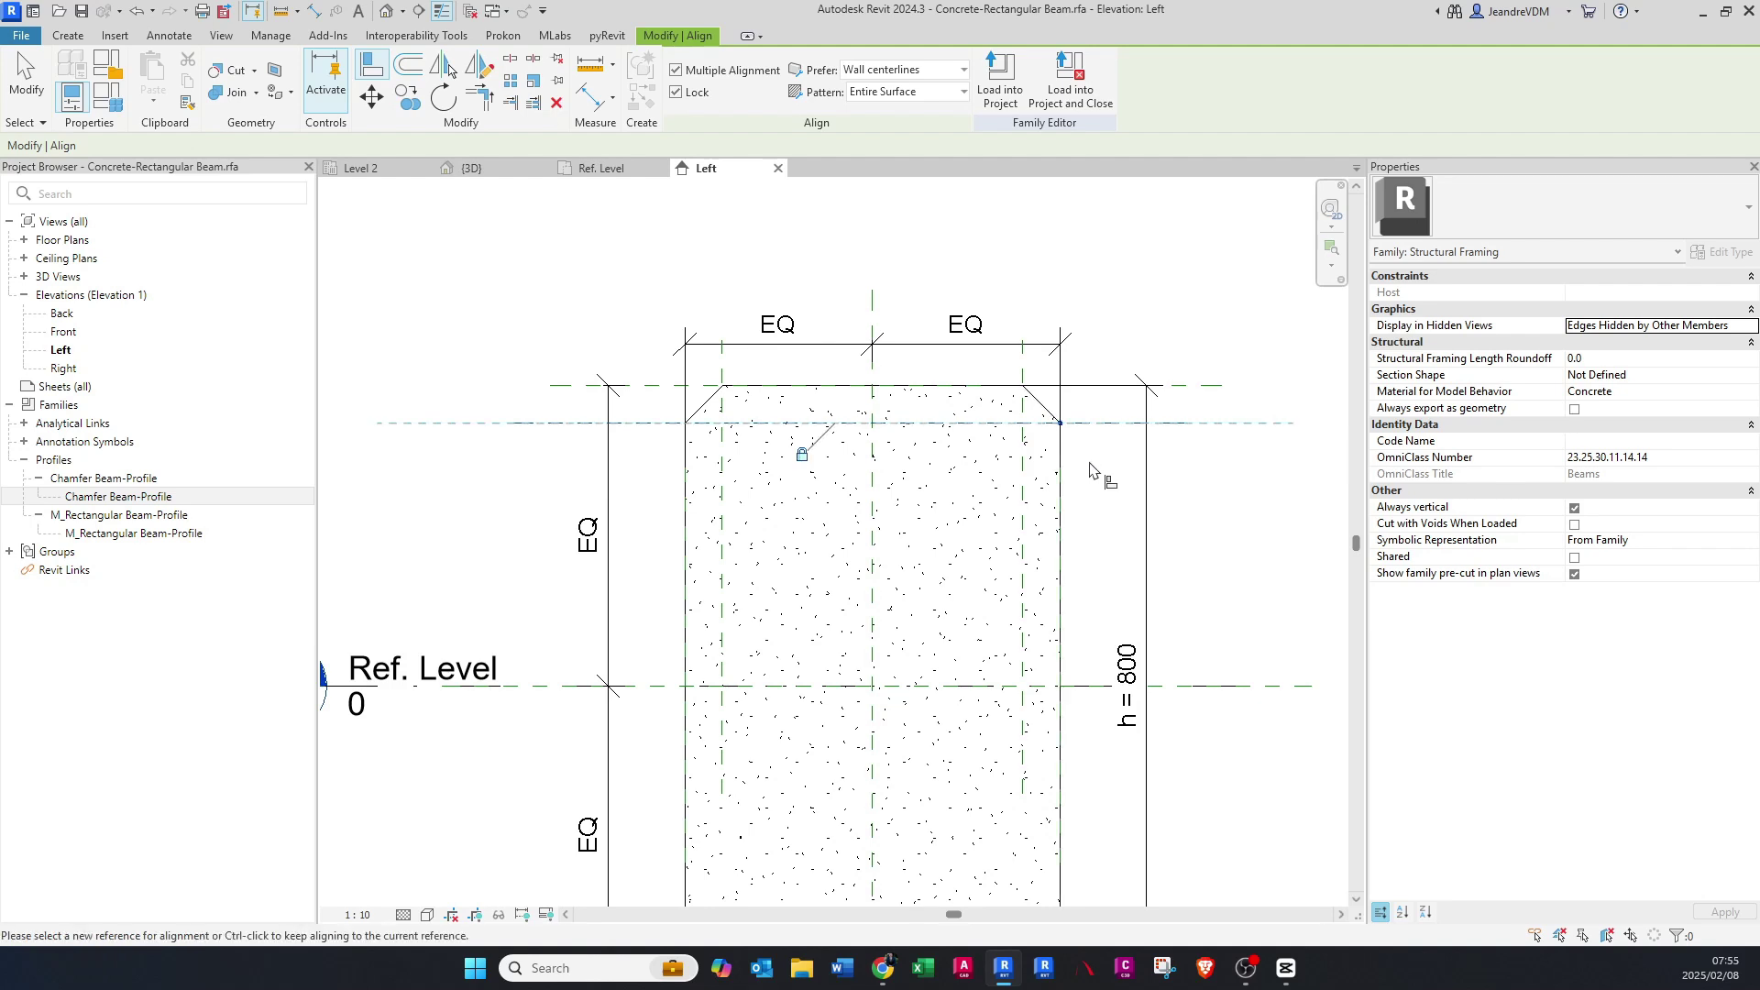
left_click(687, 426)
key("Escape")
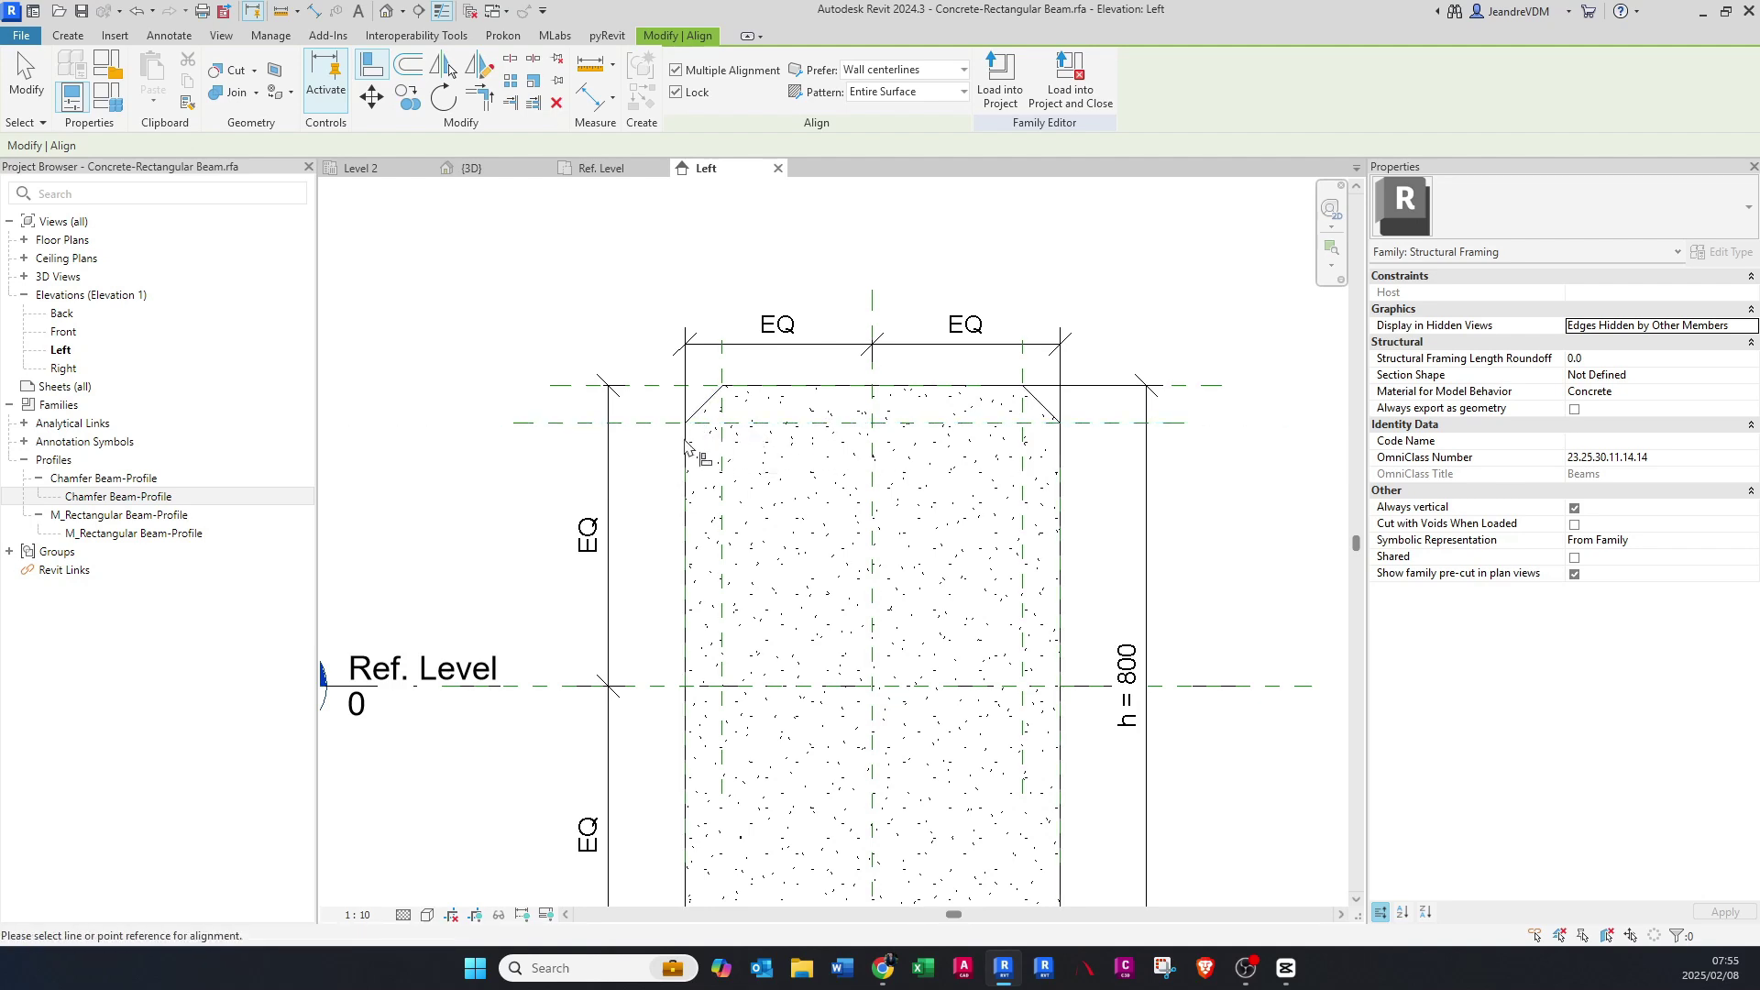
left_click(723, 393)
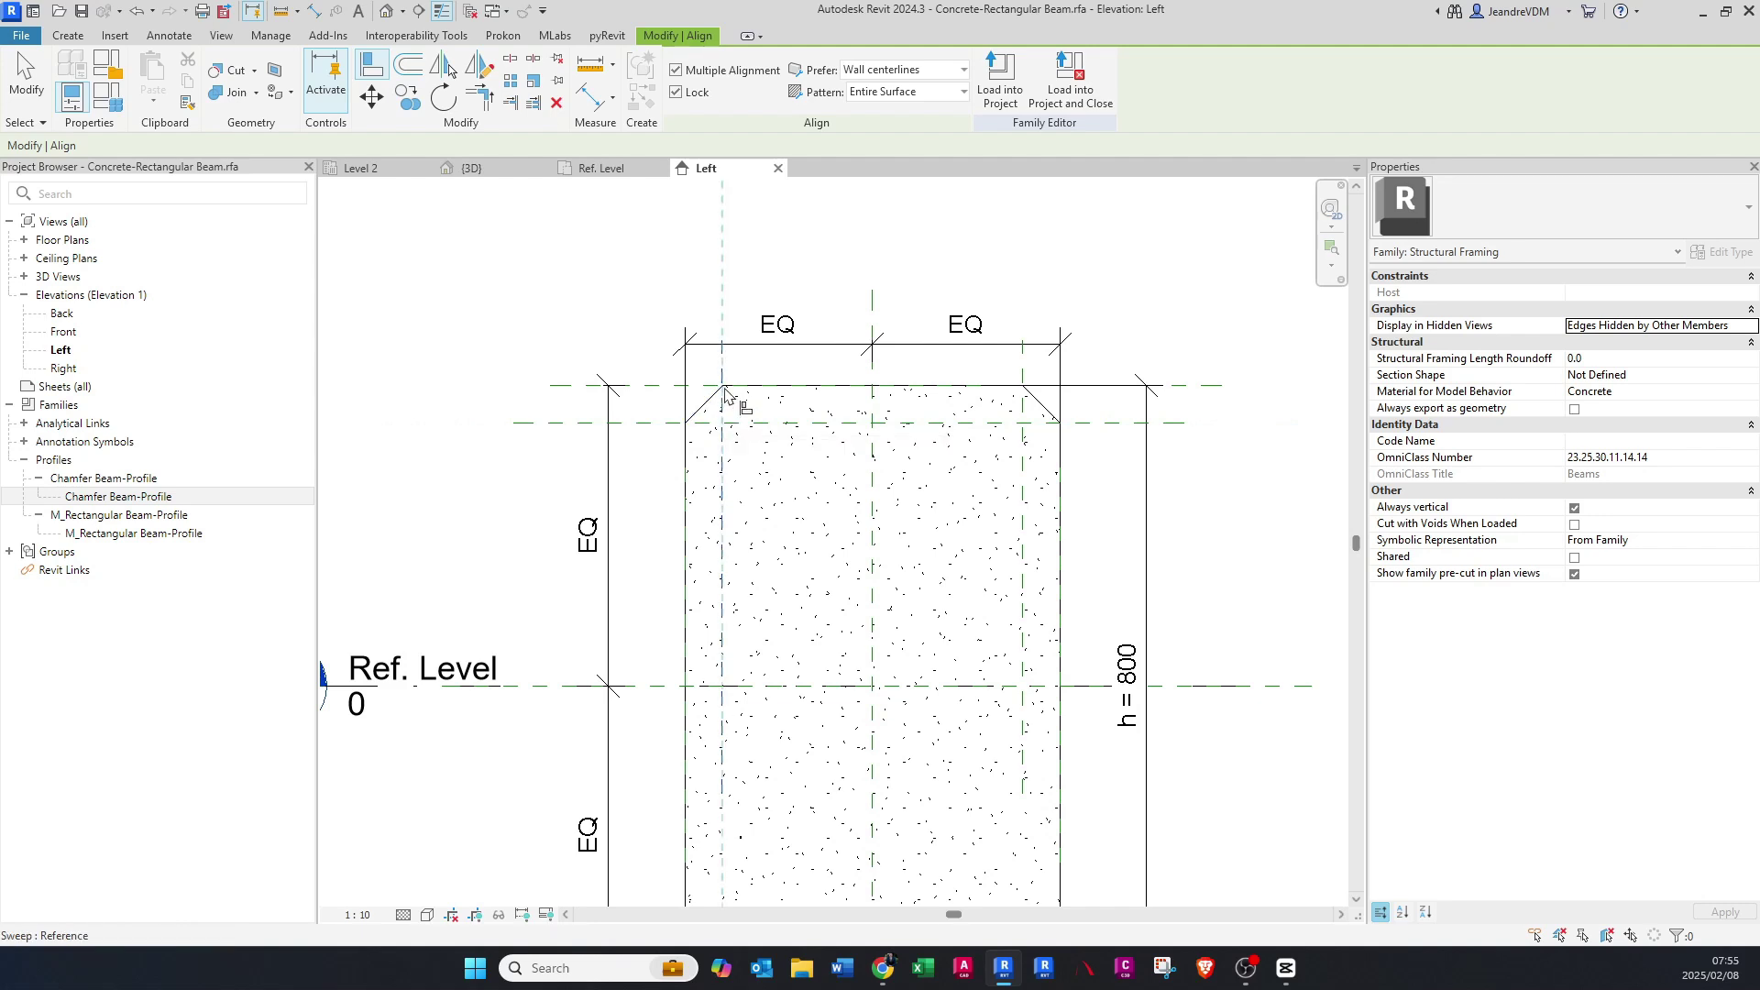
key("Escape")
key("Escape")
- Dimension the horizontal width of both chamfers and the vertical depth of the right chamfer between the reference planes
scroll(786, 495, "down", 3)
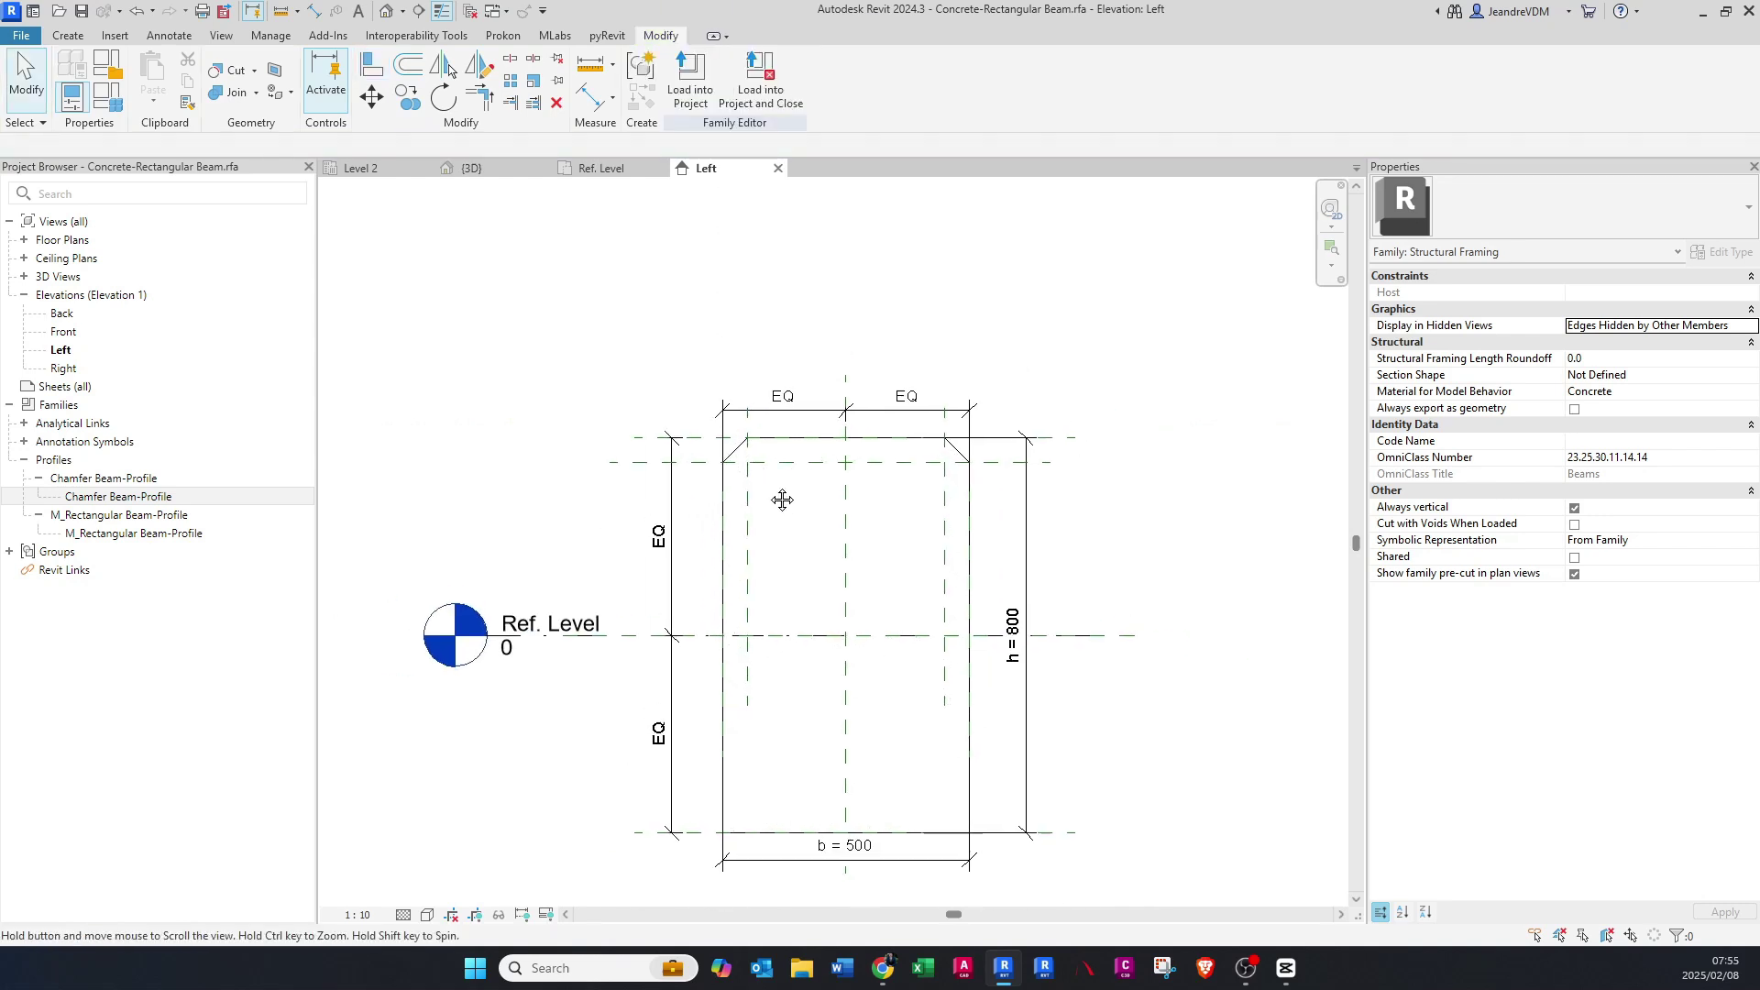
key("d")
key("i")
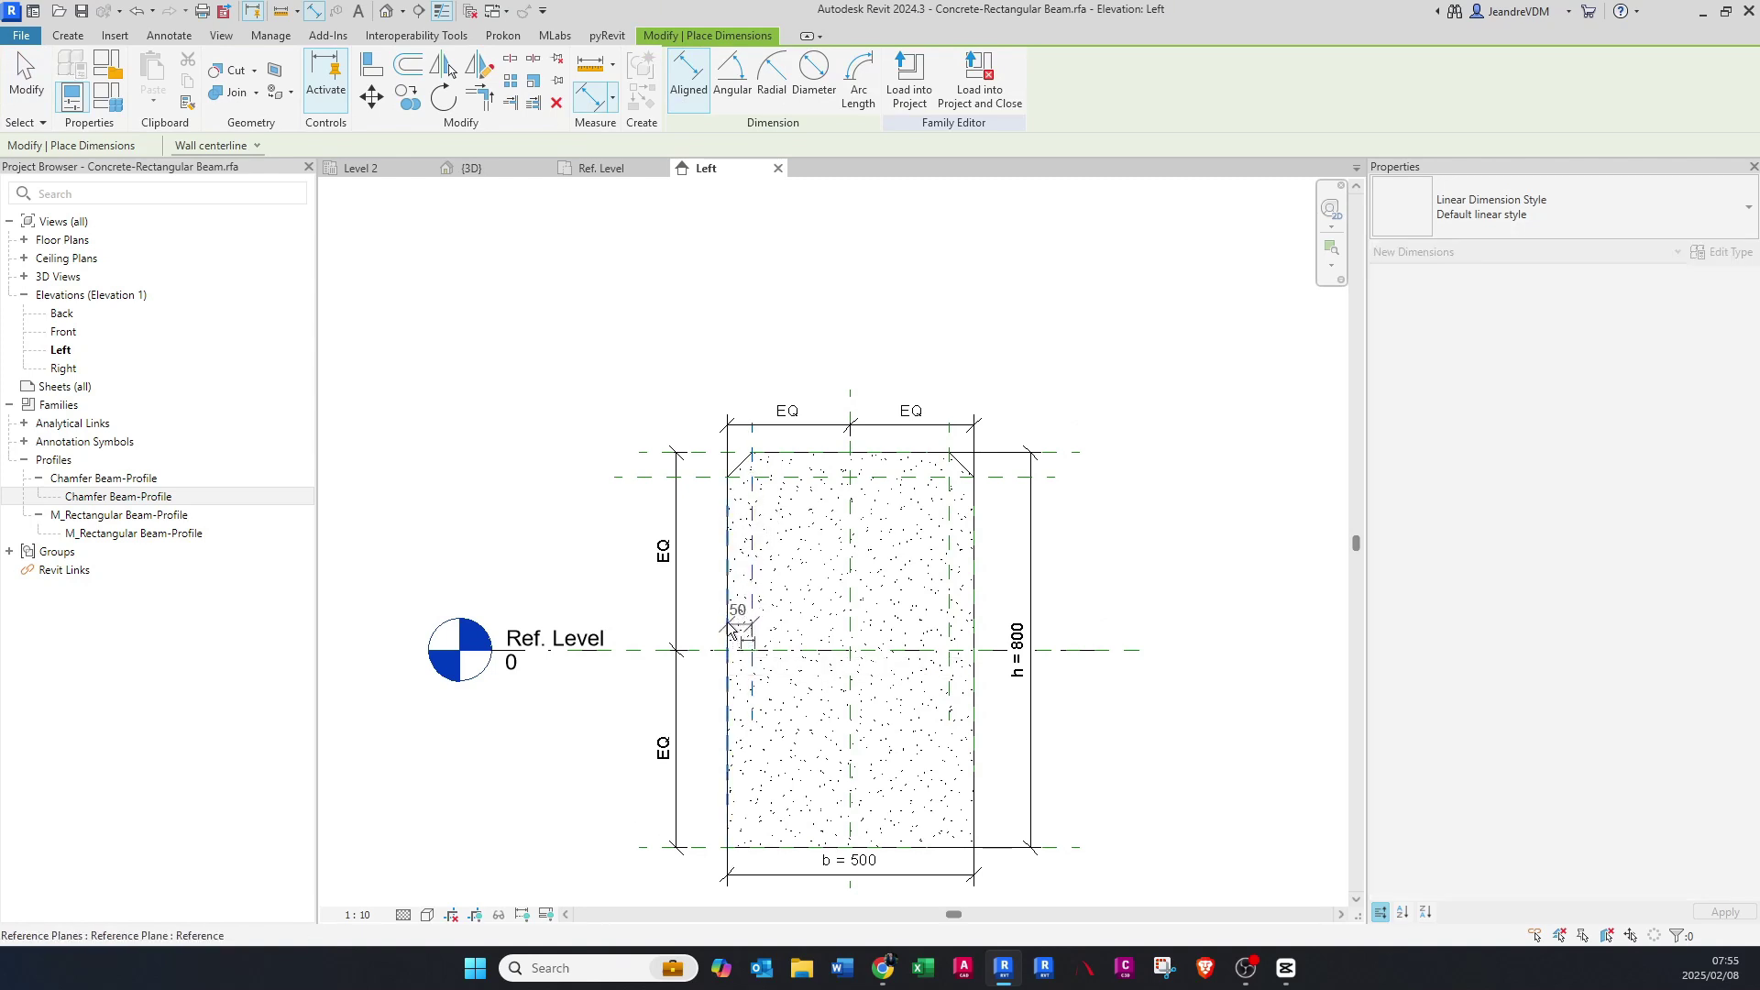
left_click(744, 354)
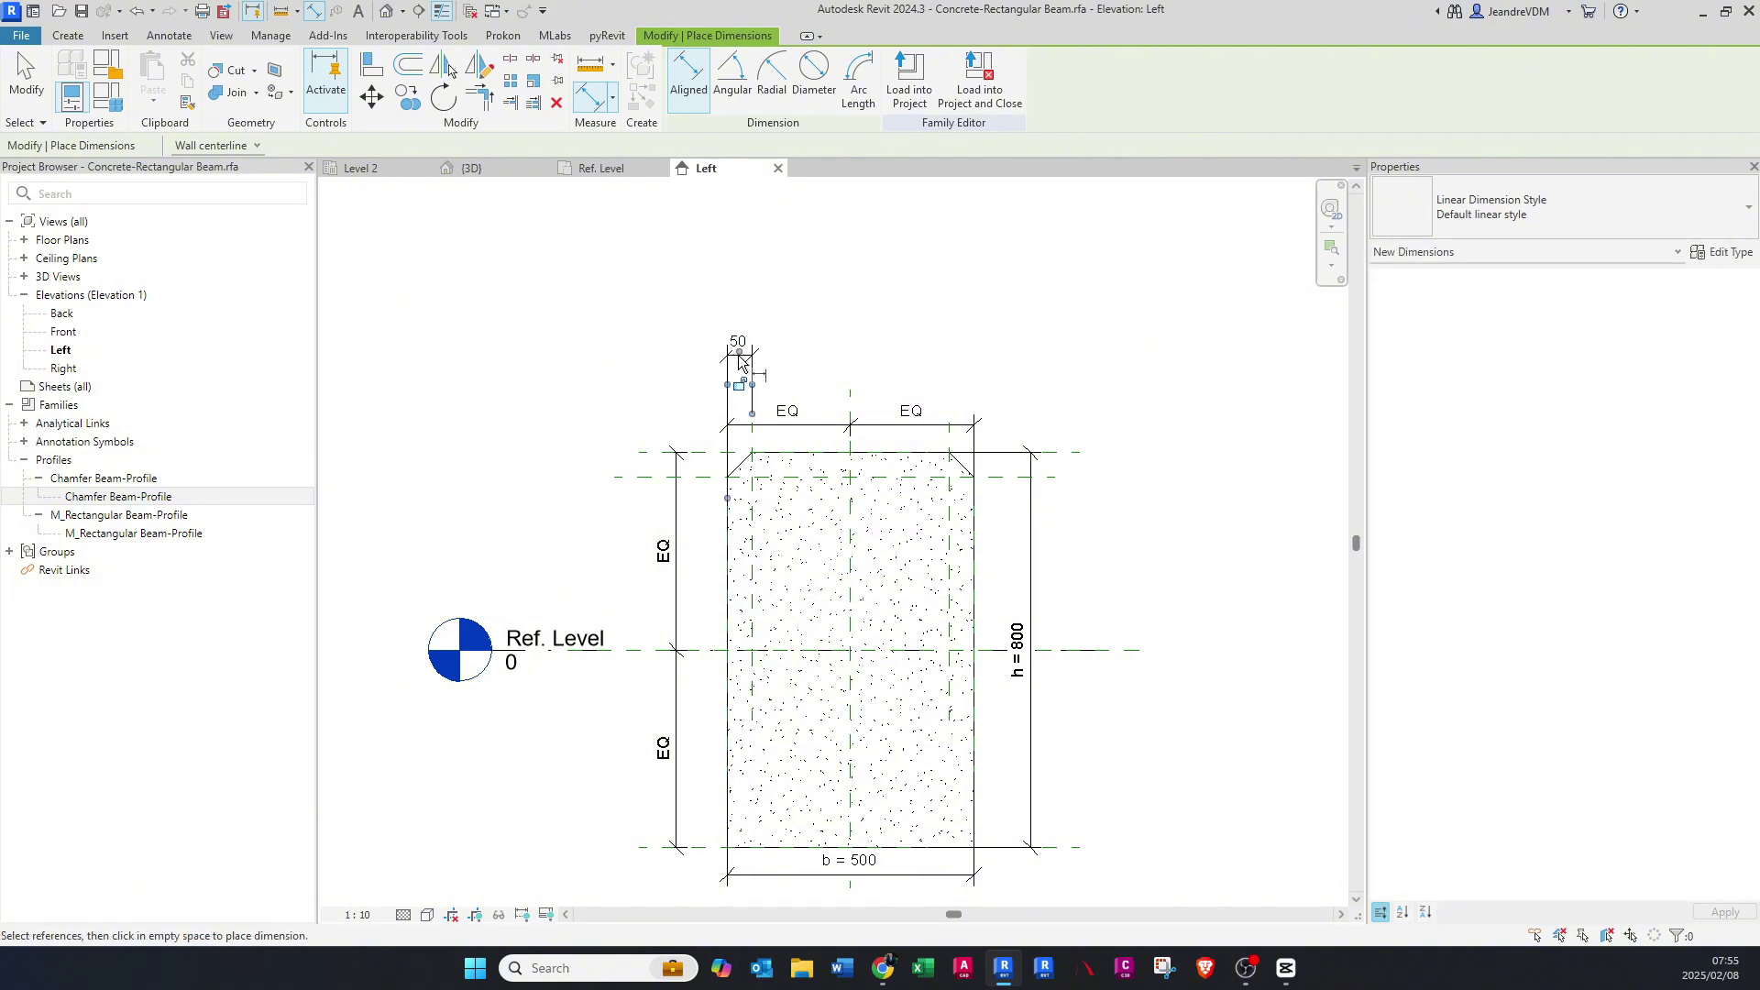
left_click(977, 582)
left_click(980, 368)
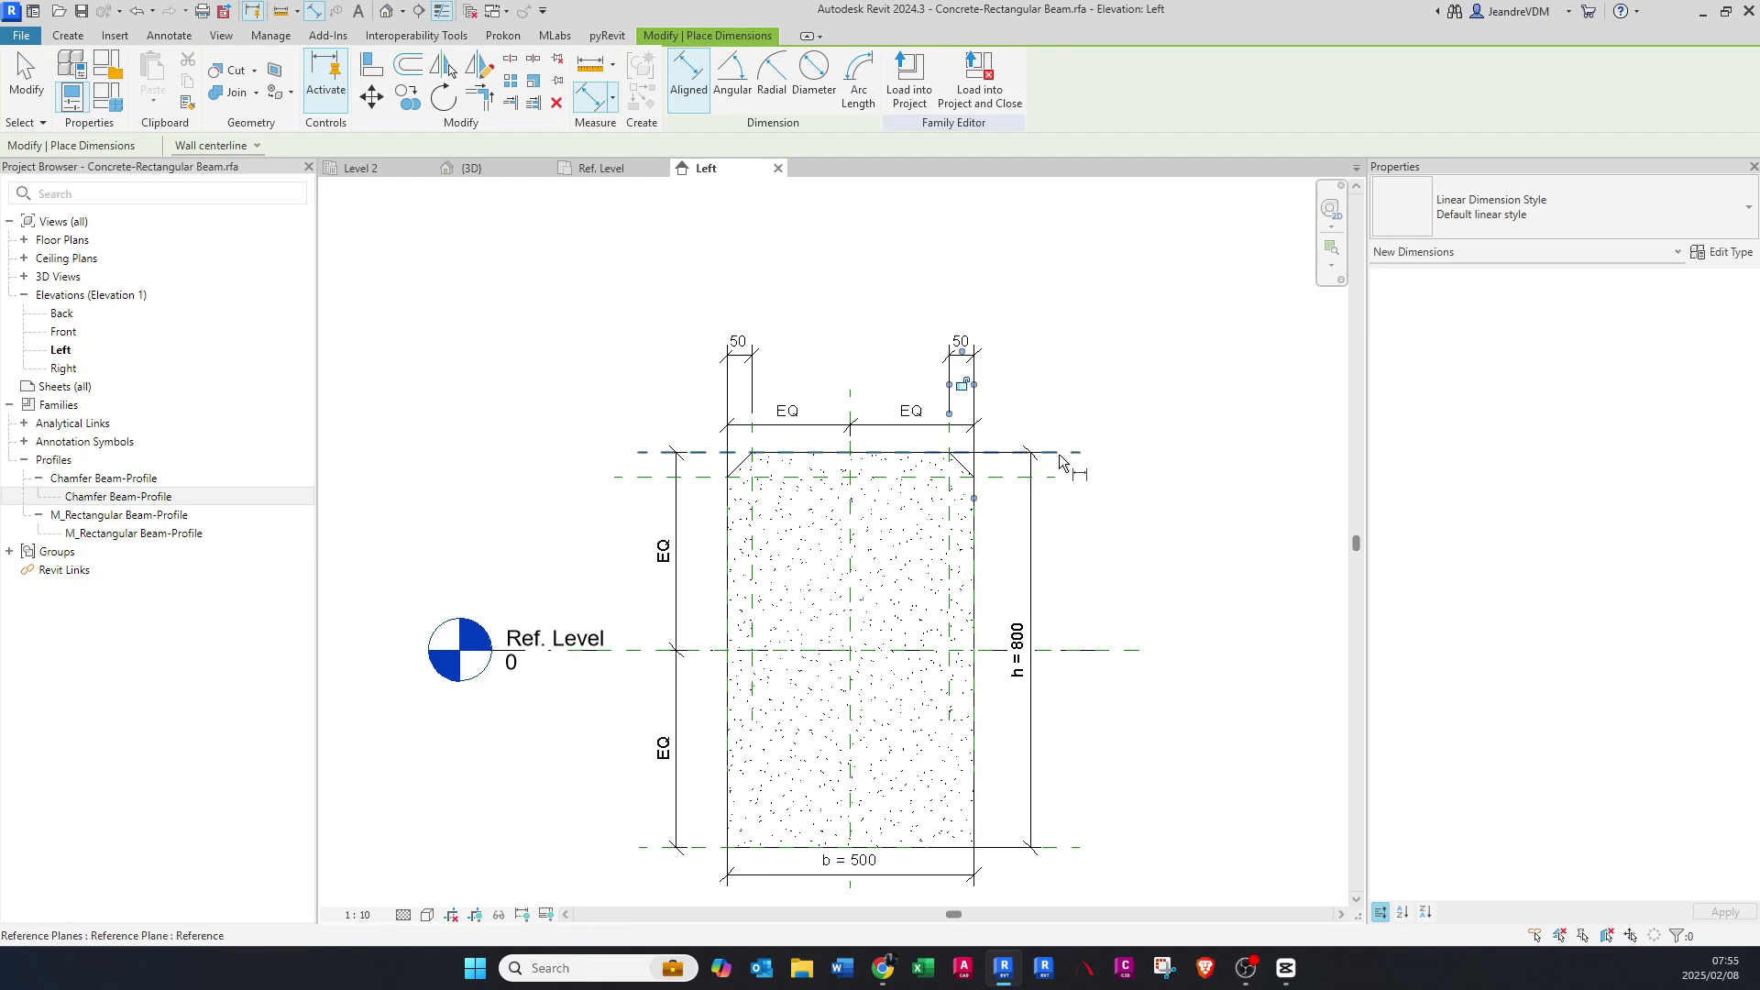
left_click(1045, 478)
left_click(1133, 494)
key("Escape")
key("Escape")
- Label the two horizontal and the one vertical chamfer dimensions with the Chamfer parameter
left_click(973, 380)
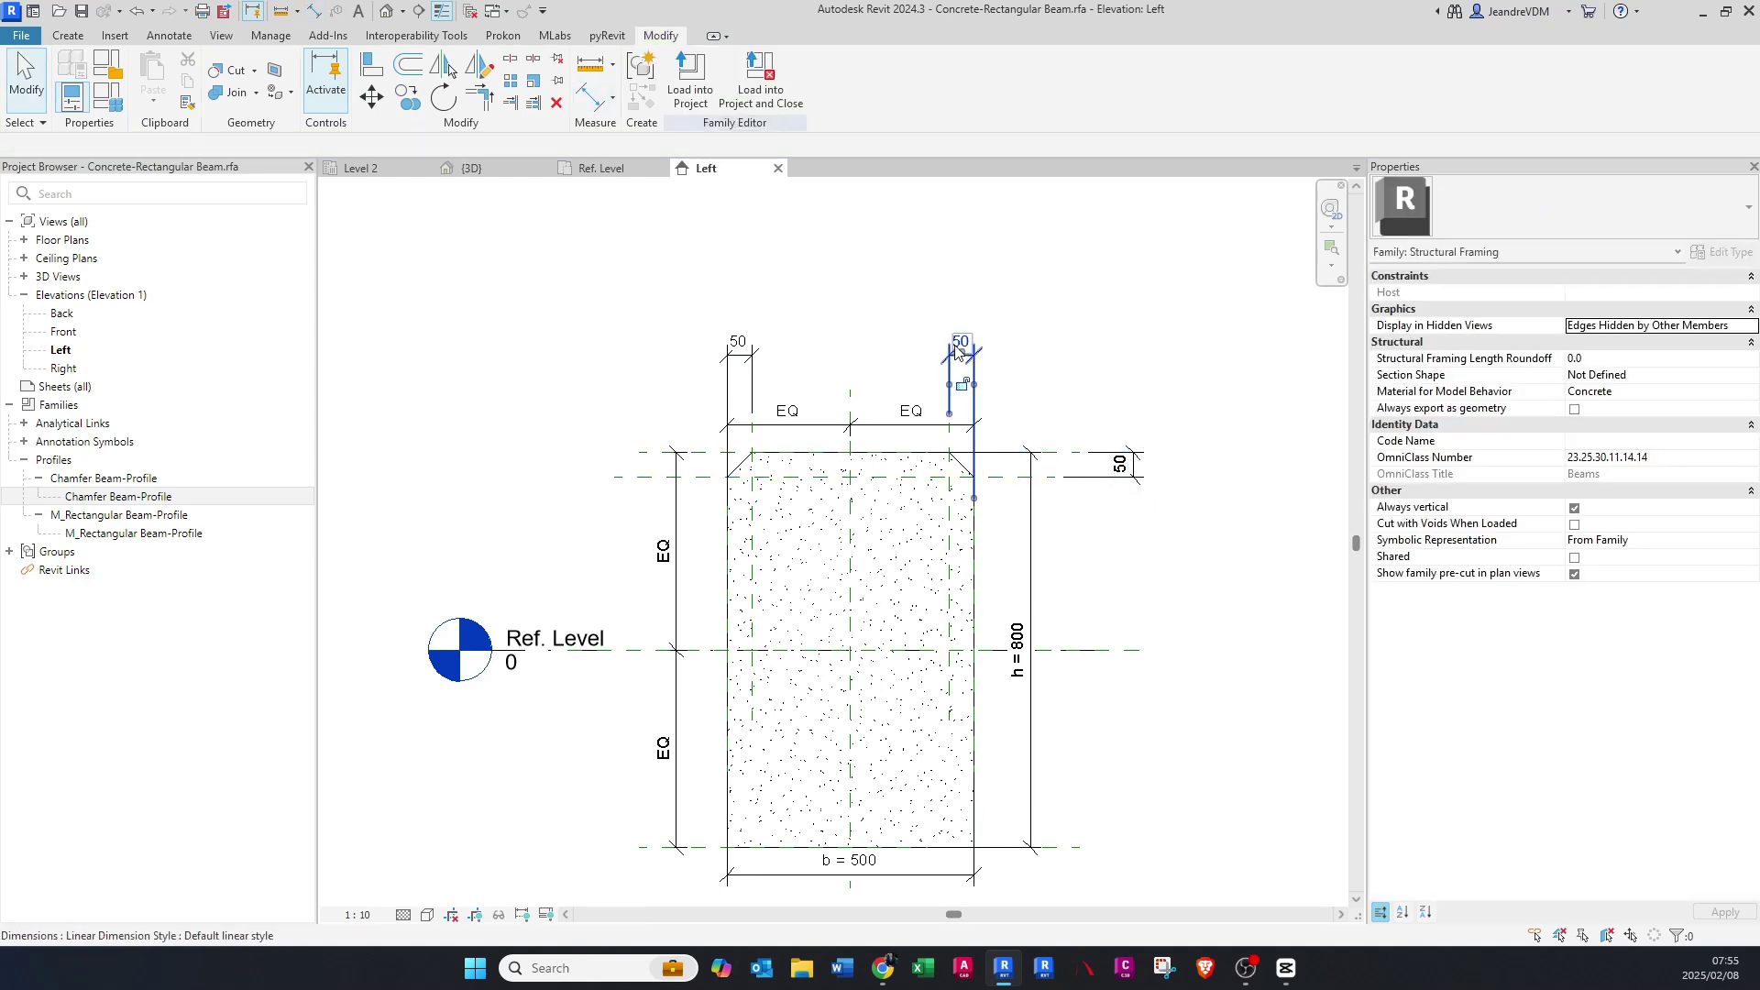
left_click(752, 77)
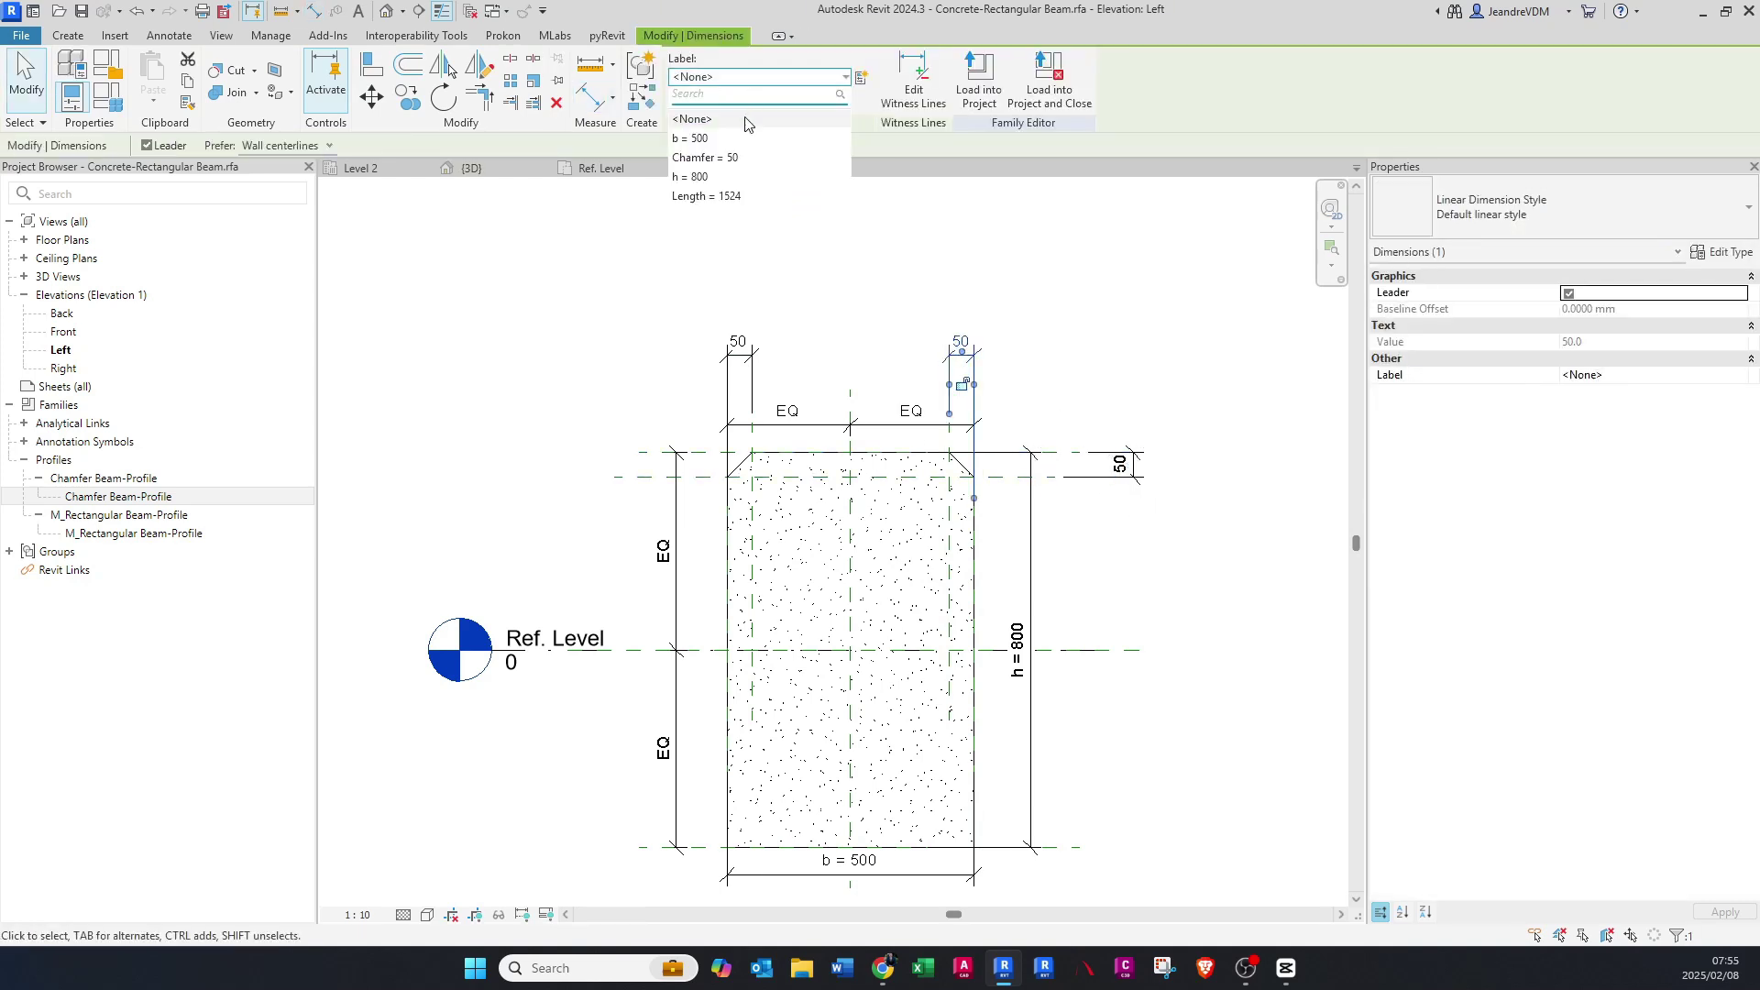
left_click(740, 157)
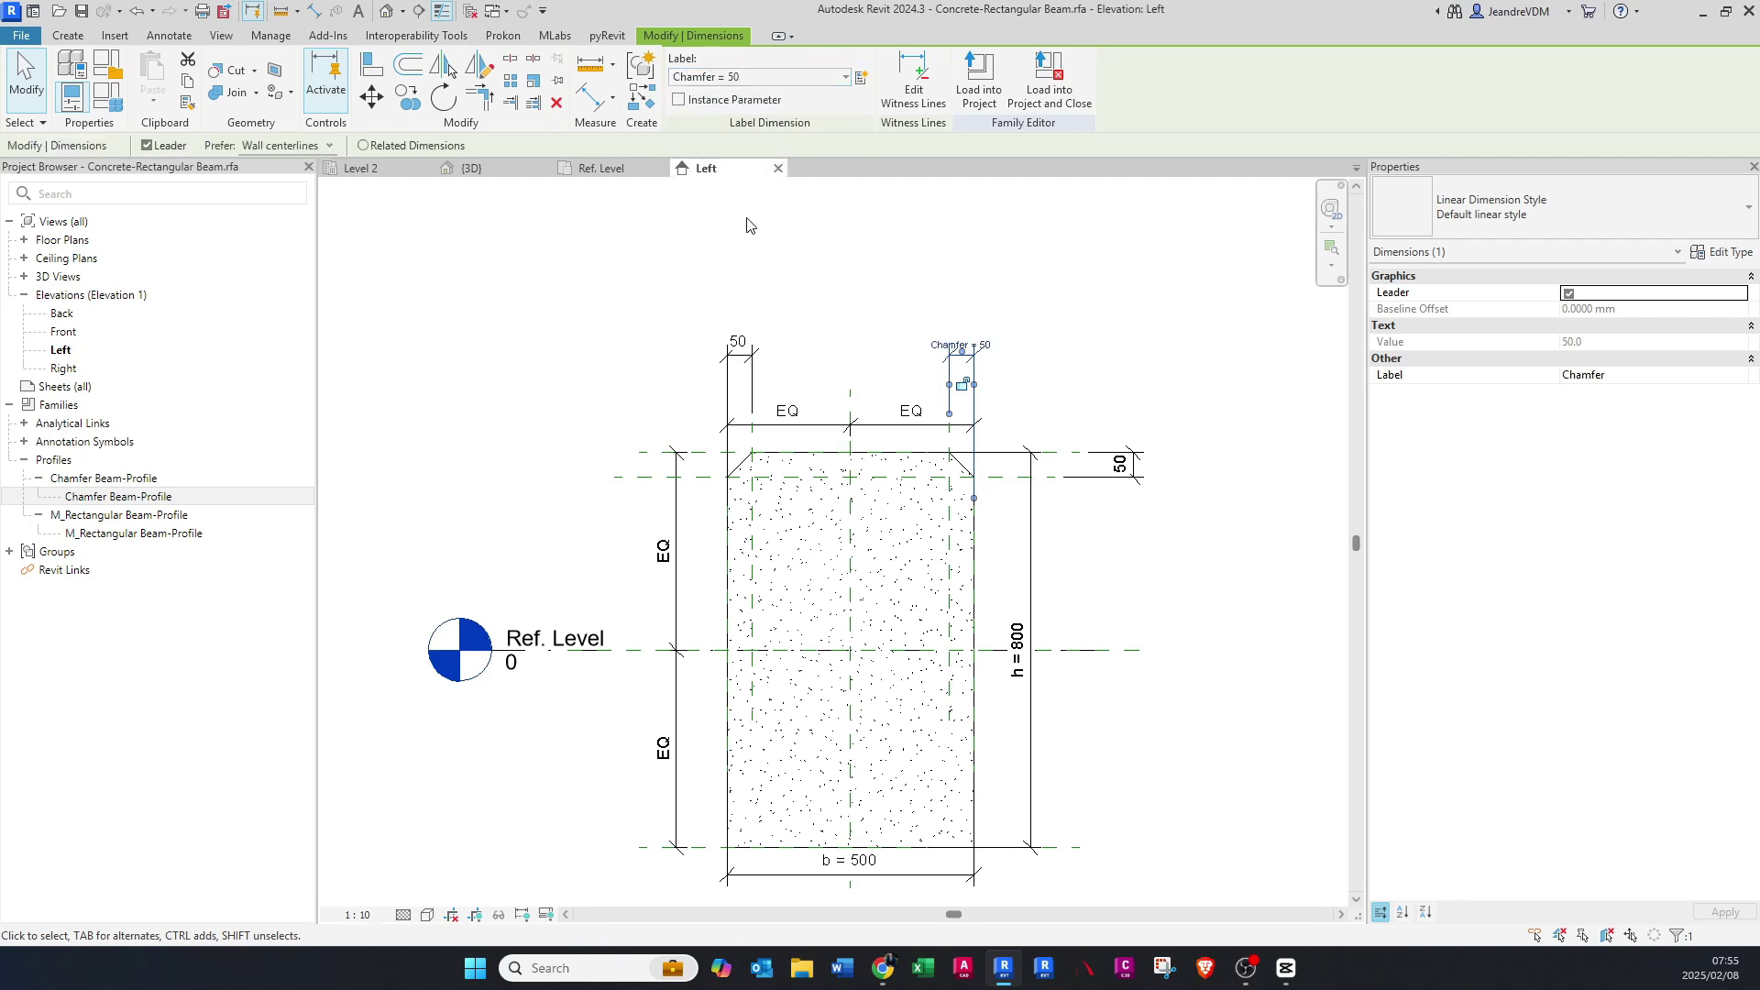
left_click(739, 371)
left_click(745, 75)
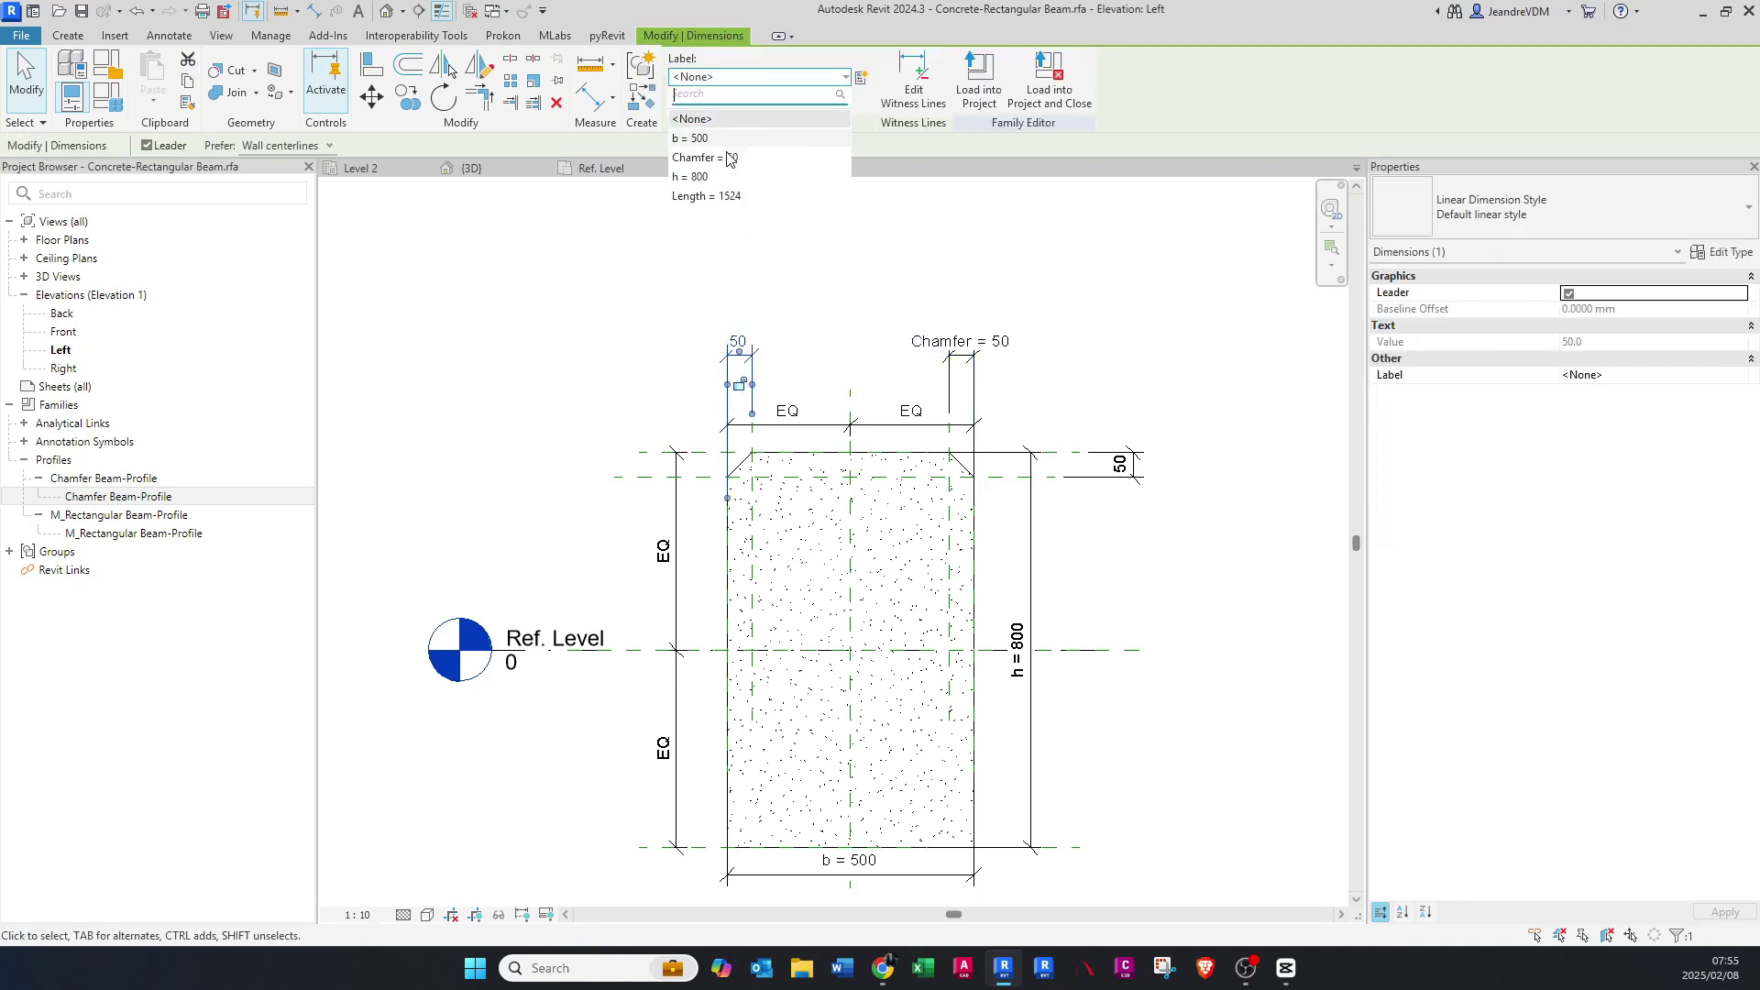
left_click(740, 157)
left_click(816, 236)
left_click(1120, 463)
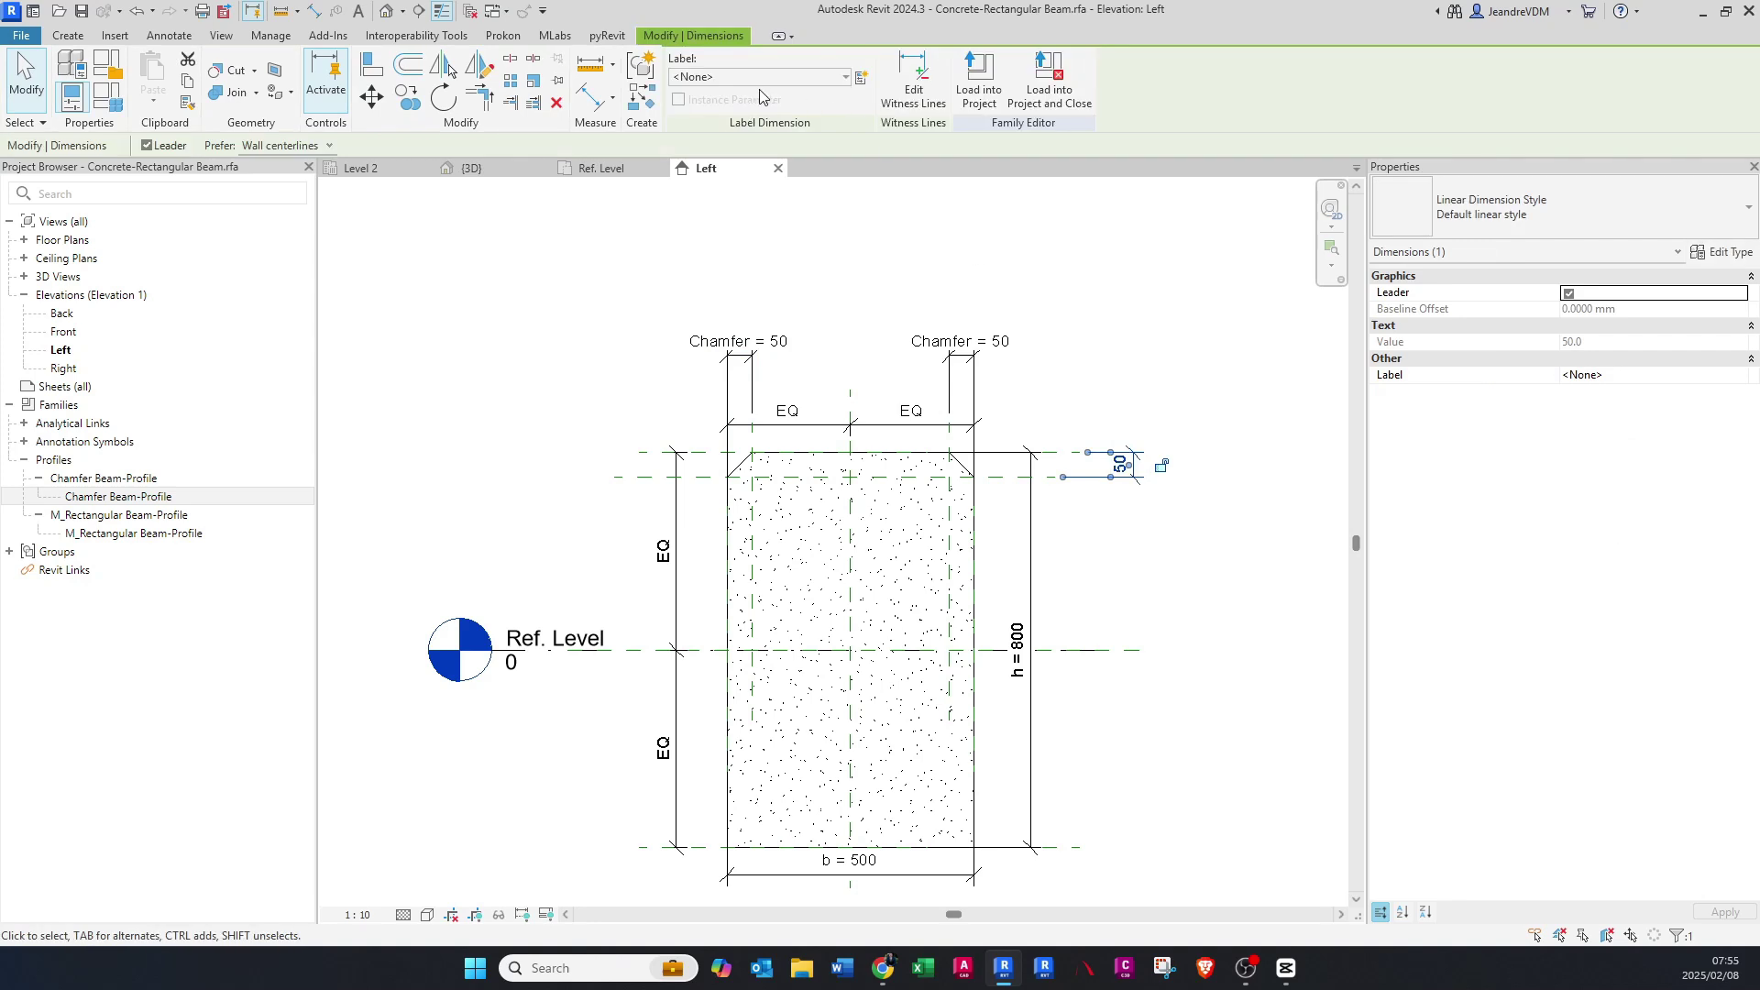
left_click(744, 77)
left_click(740, 157)
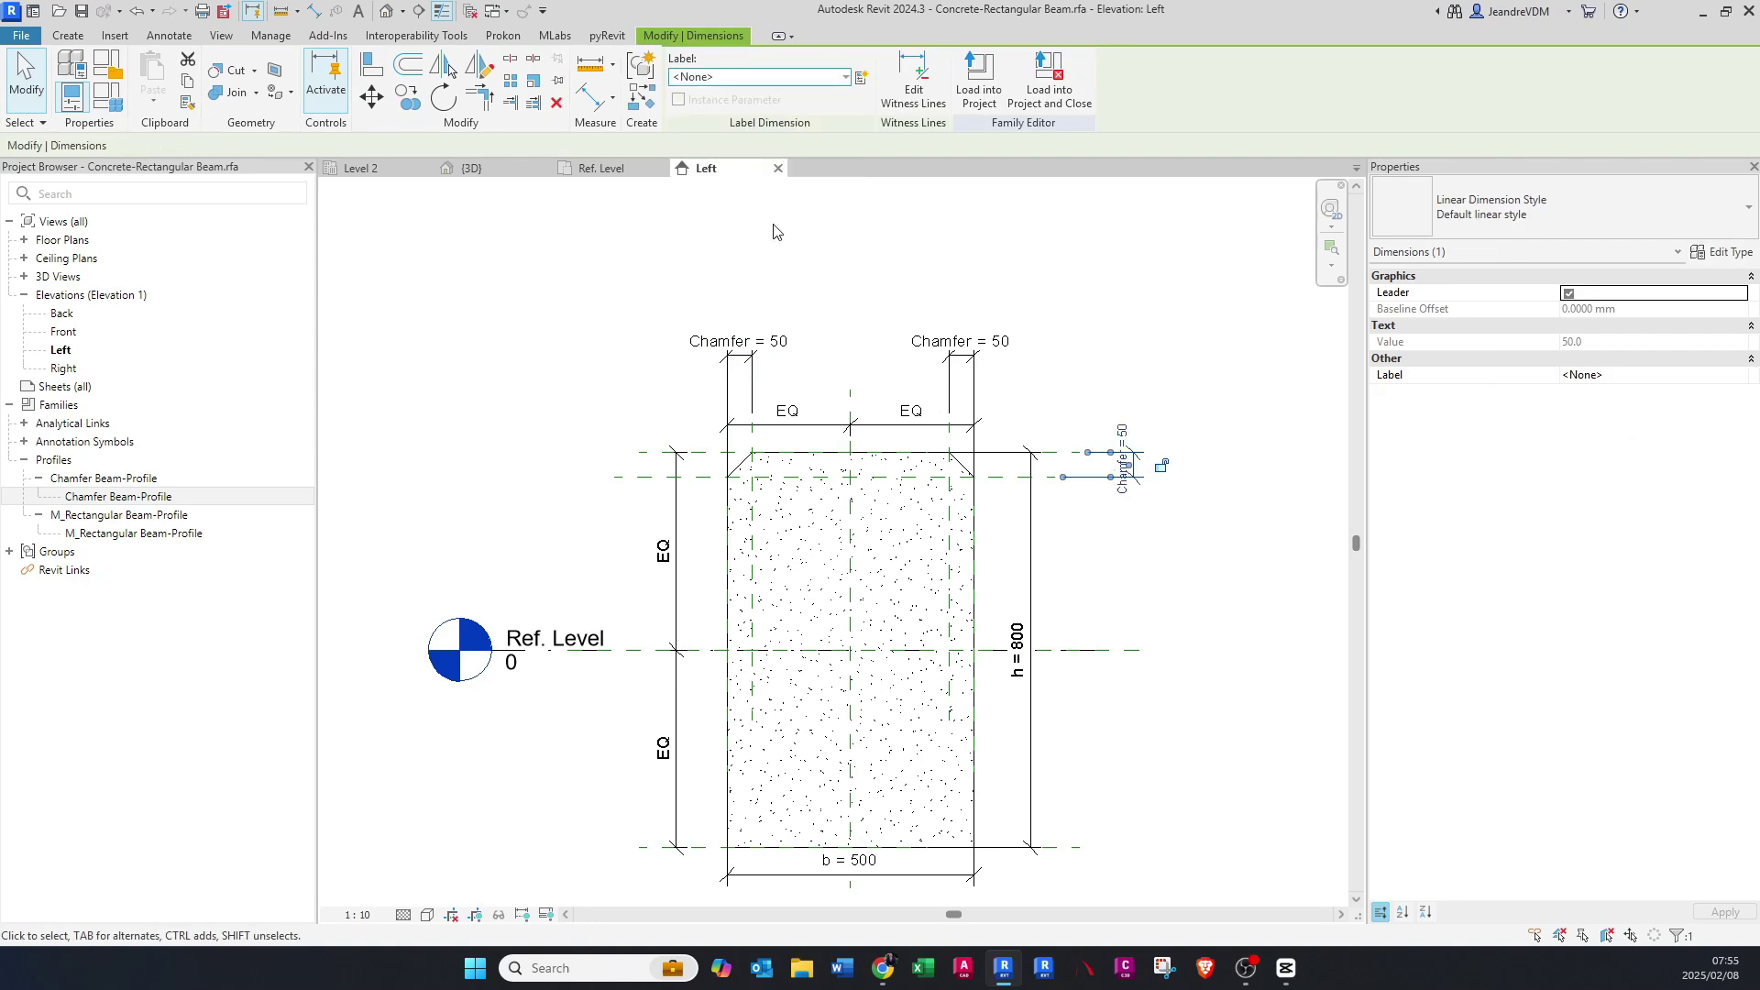
left_click(880, 409)
- Set the labelled Chamfer dimension to 100 to flex the beam's chamfers
left_click(997, 345)
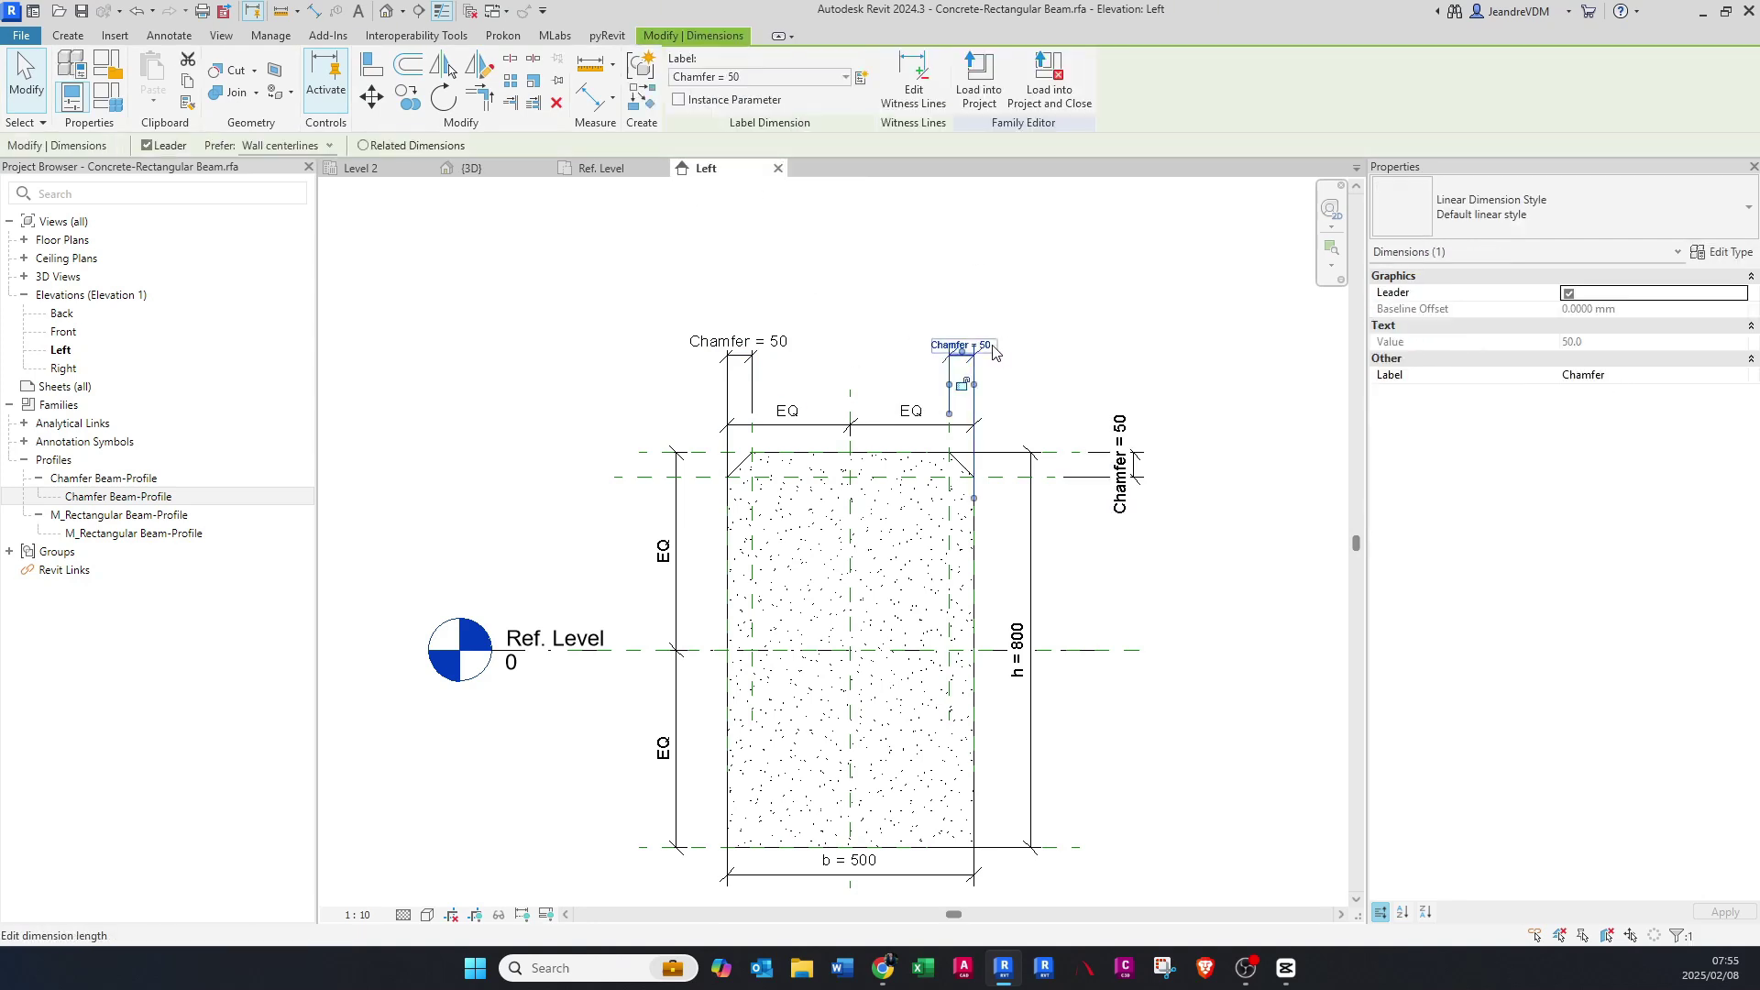
left_click(1004, 349)
type("100")
key("Return")
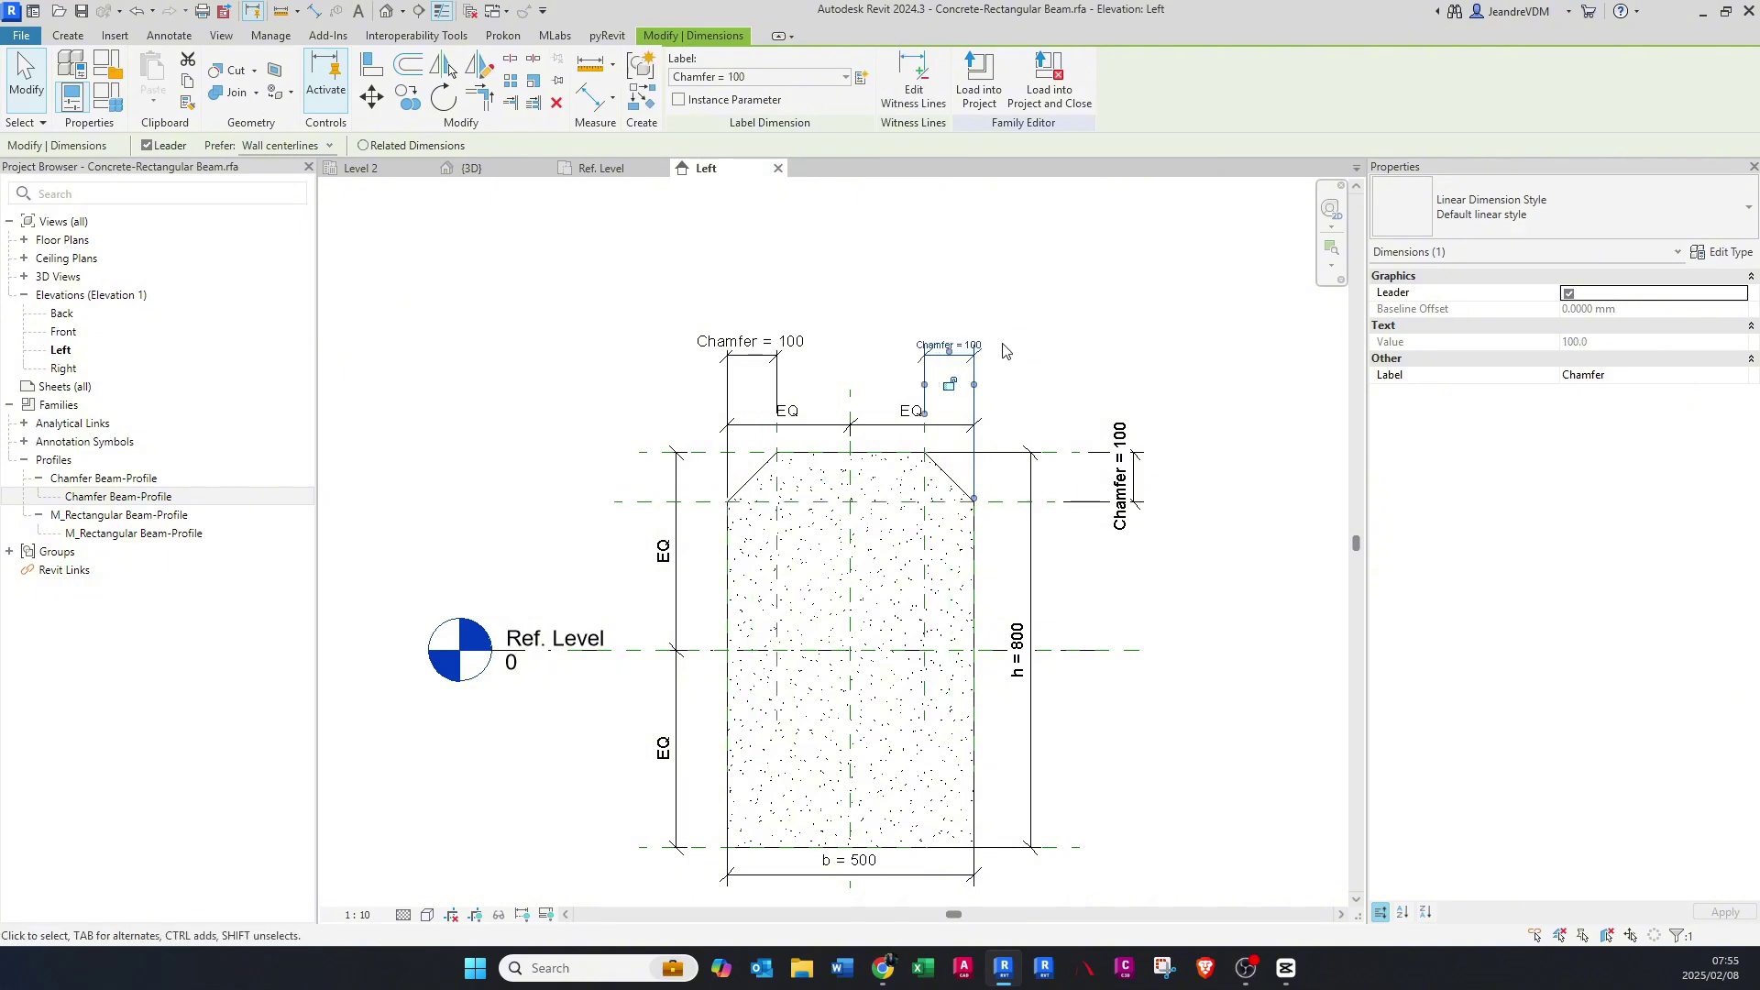
scroll(946, 564, "up", 1)
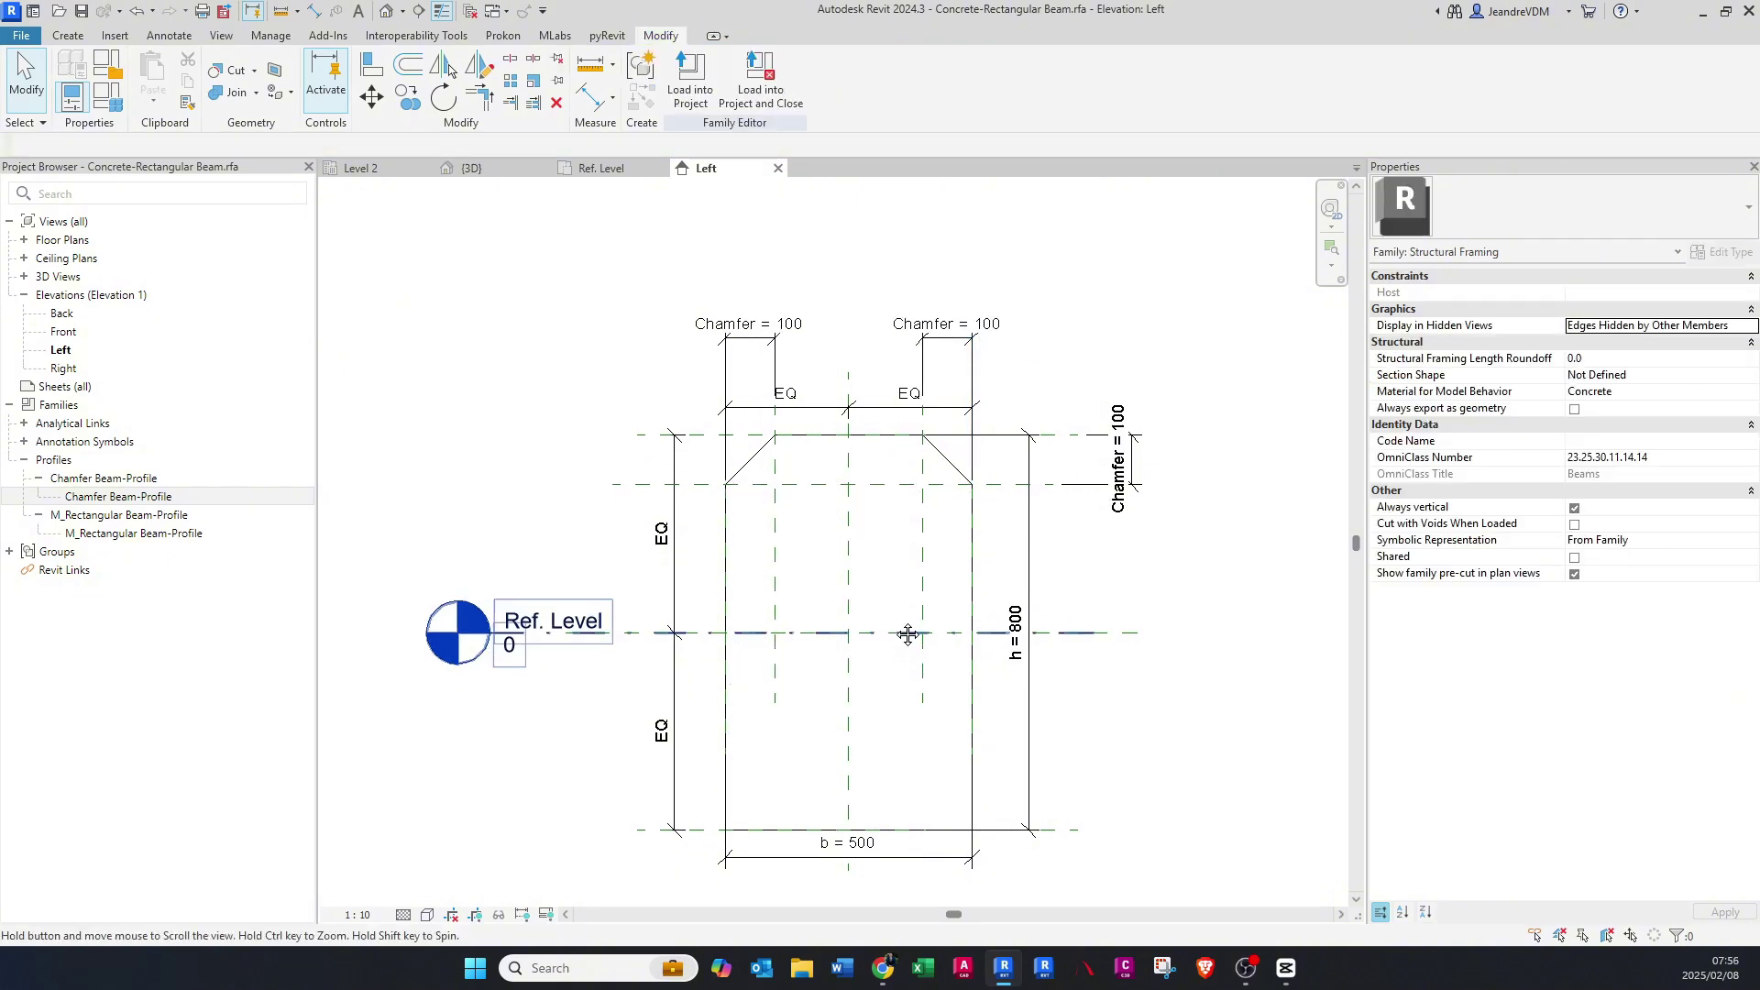
scroll(898, 586, "down", 1)
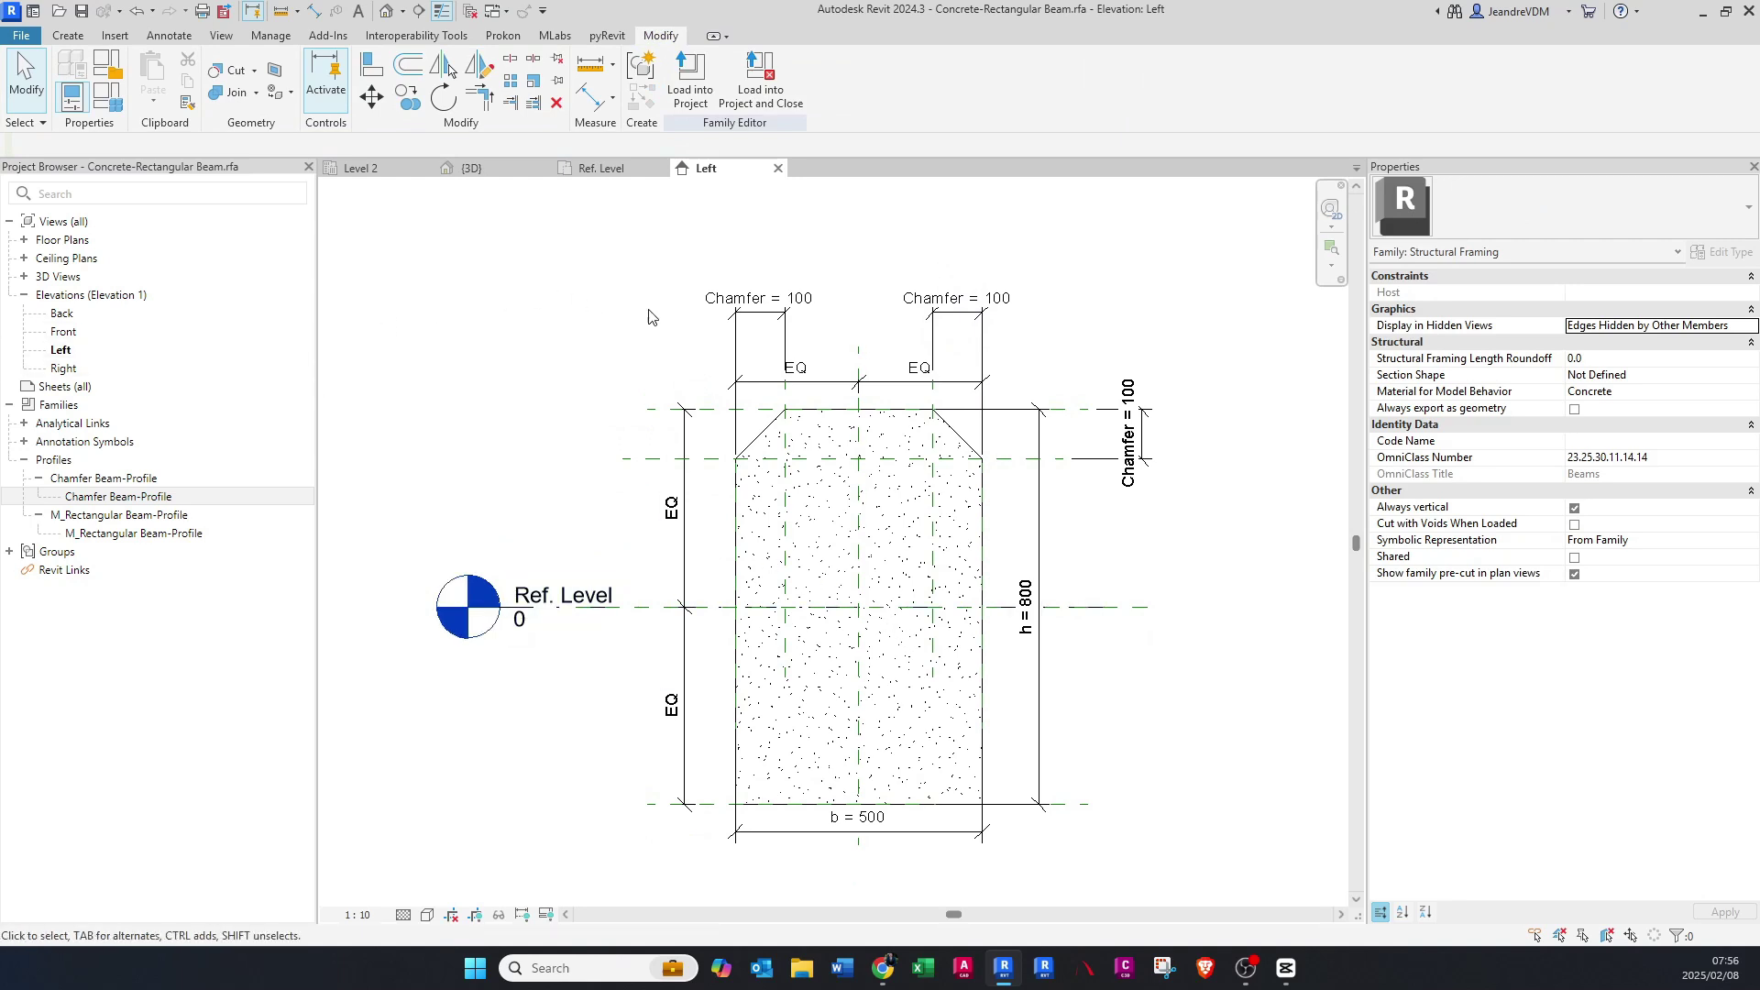
- Save the beam family under the new name Chamfer Beam.rfa in the REVIT YOUTUBE folder
left_click(15, 37)
mouse_move(96, 261)
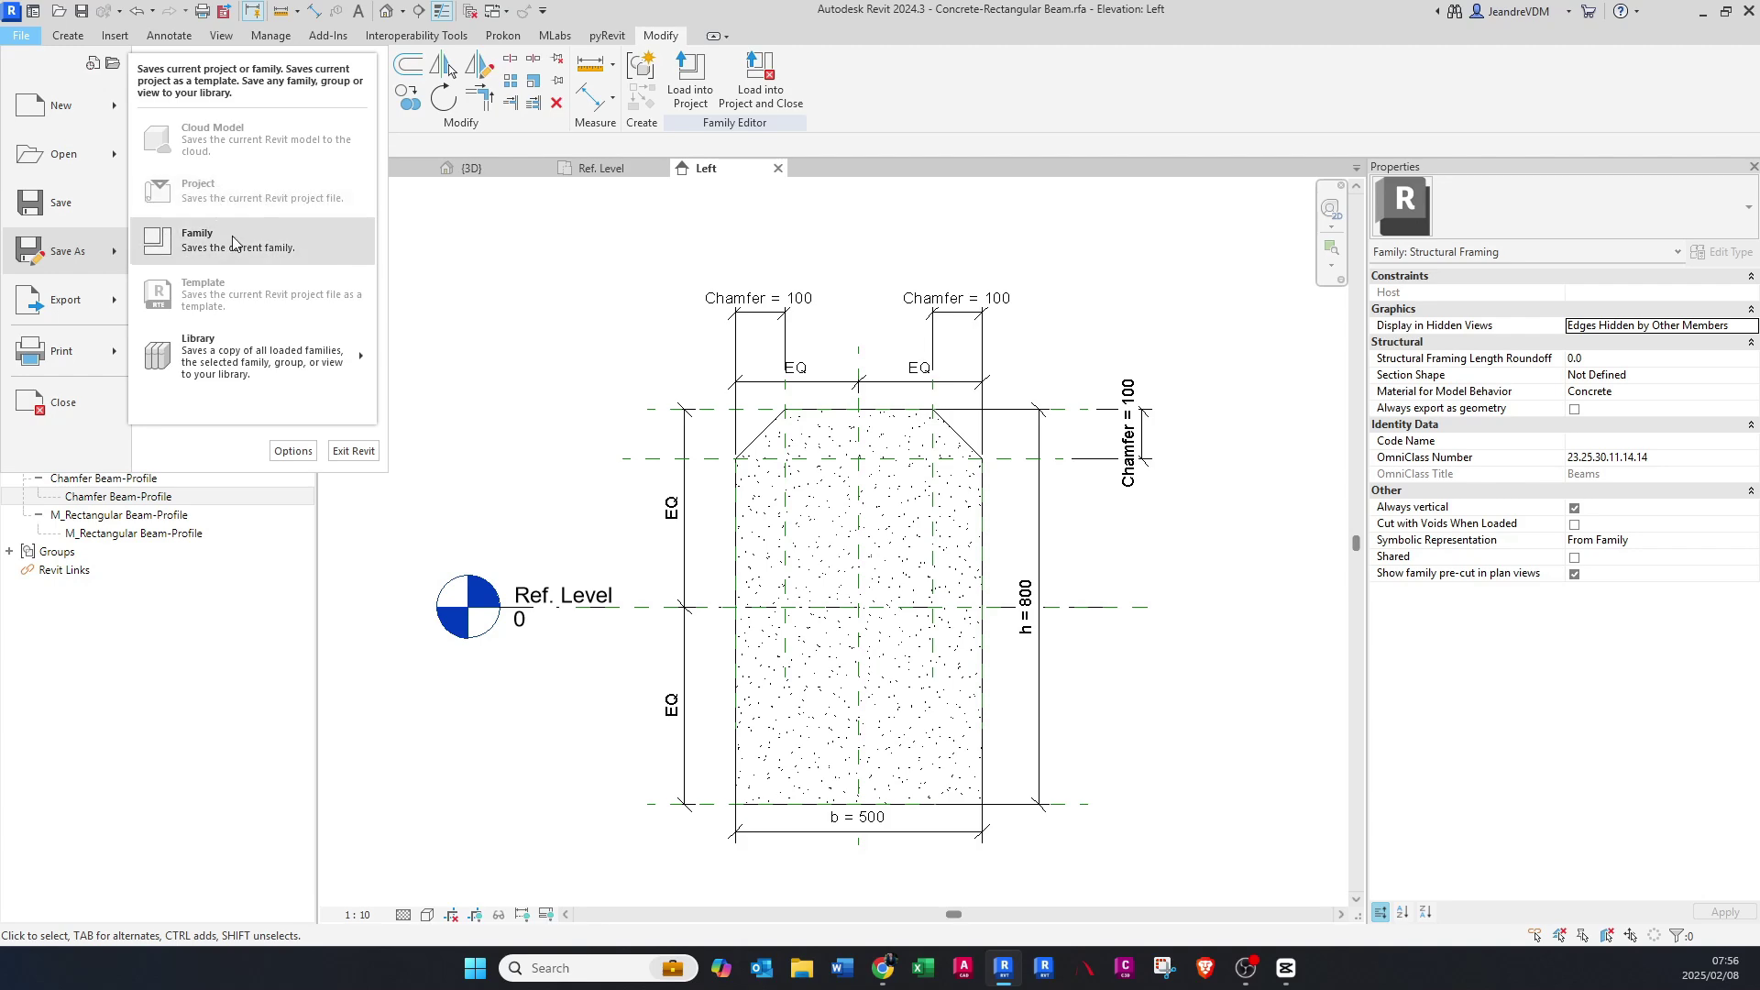
left_click(233, 235)
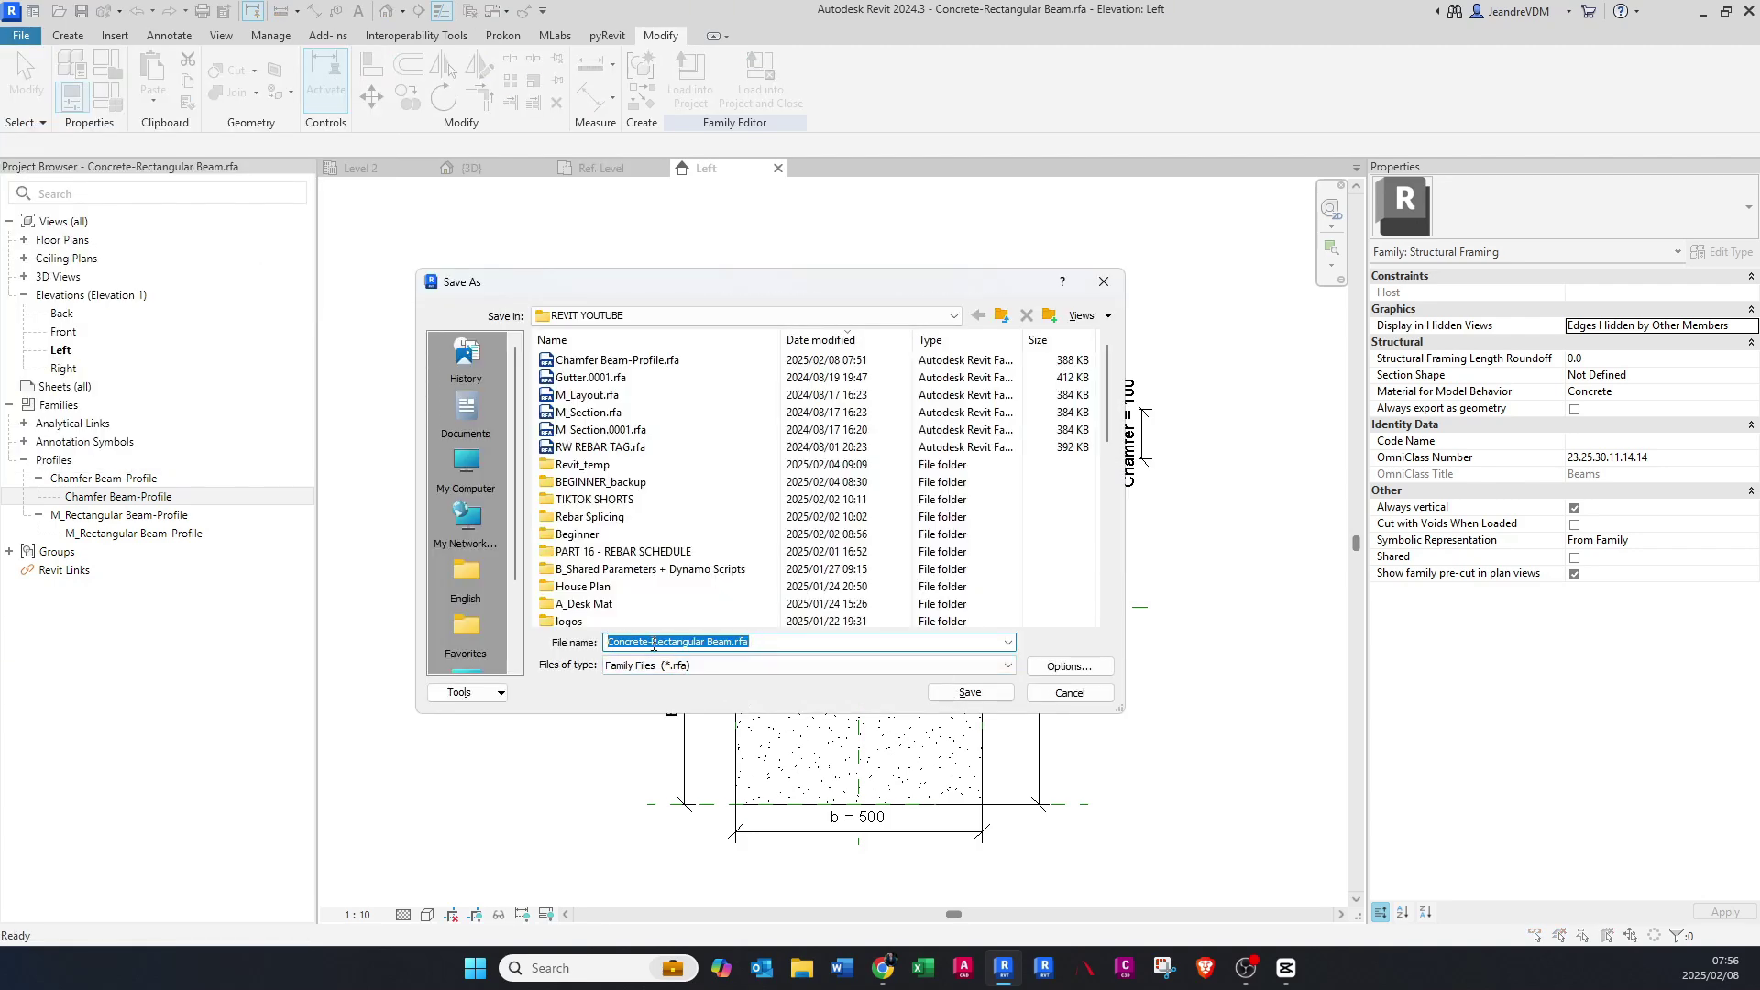
left_click(707, 641)
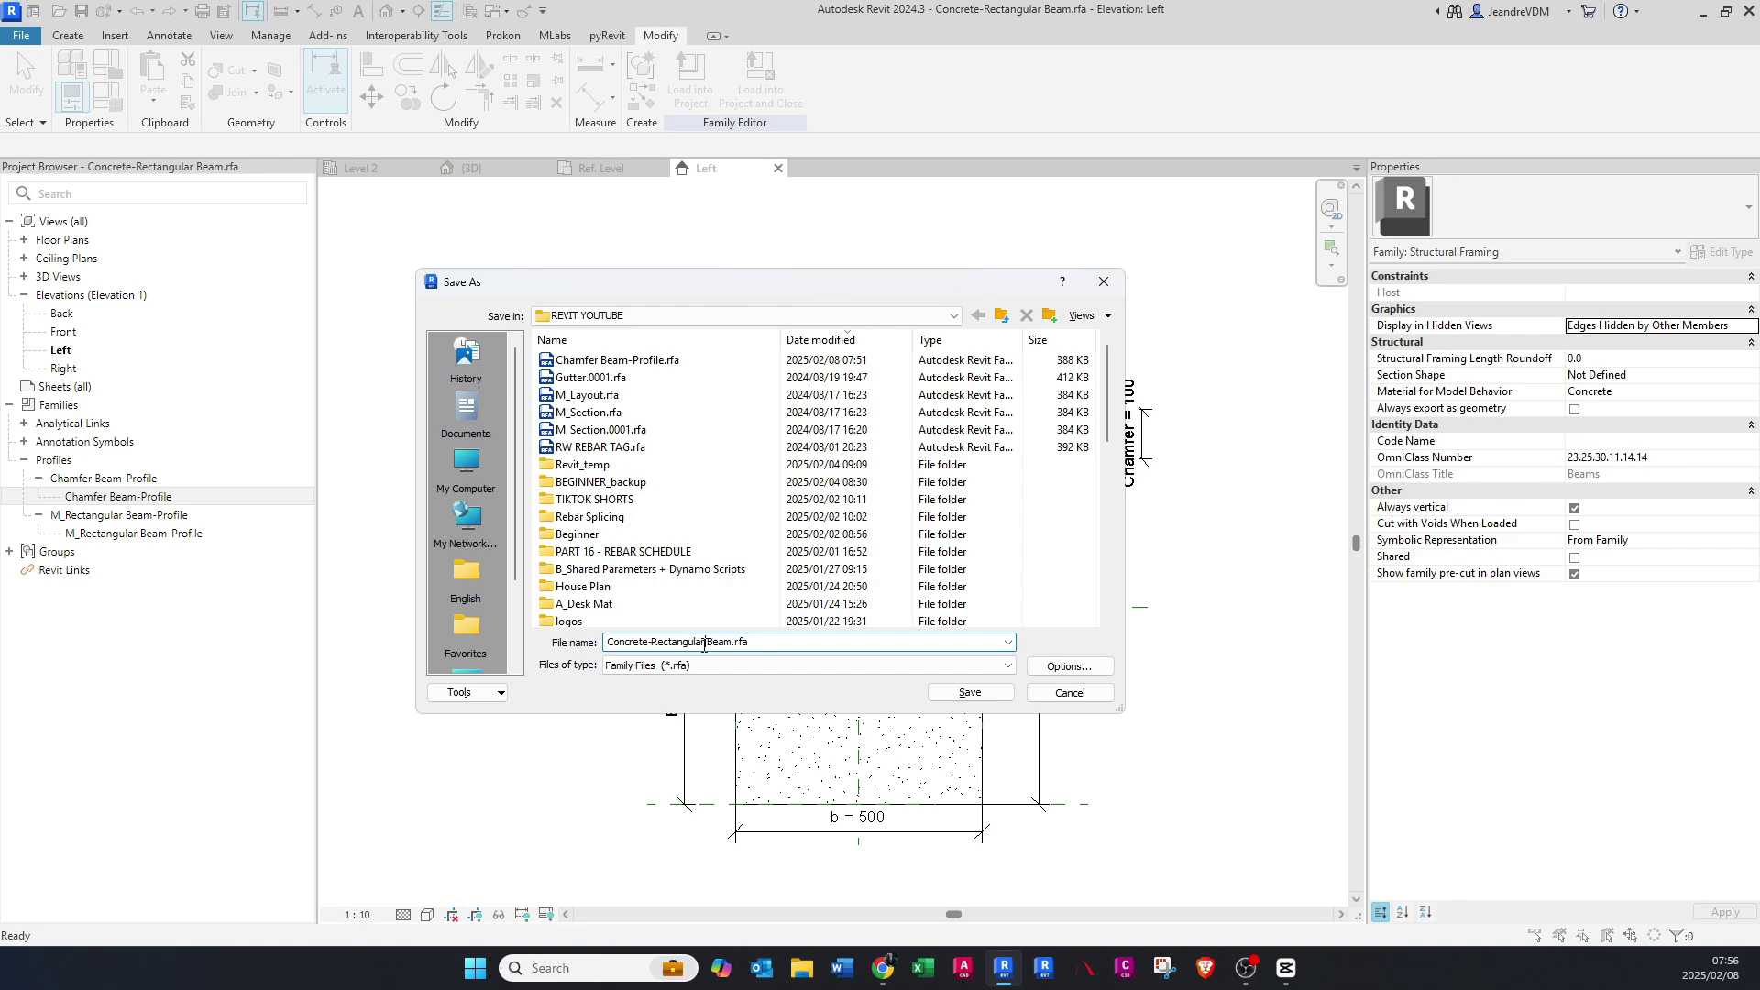
left_click_drag(705, 641, 627, 643)
type("Chamfer")
left_click(987, 697)
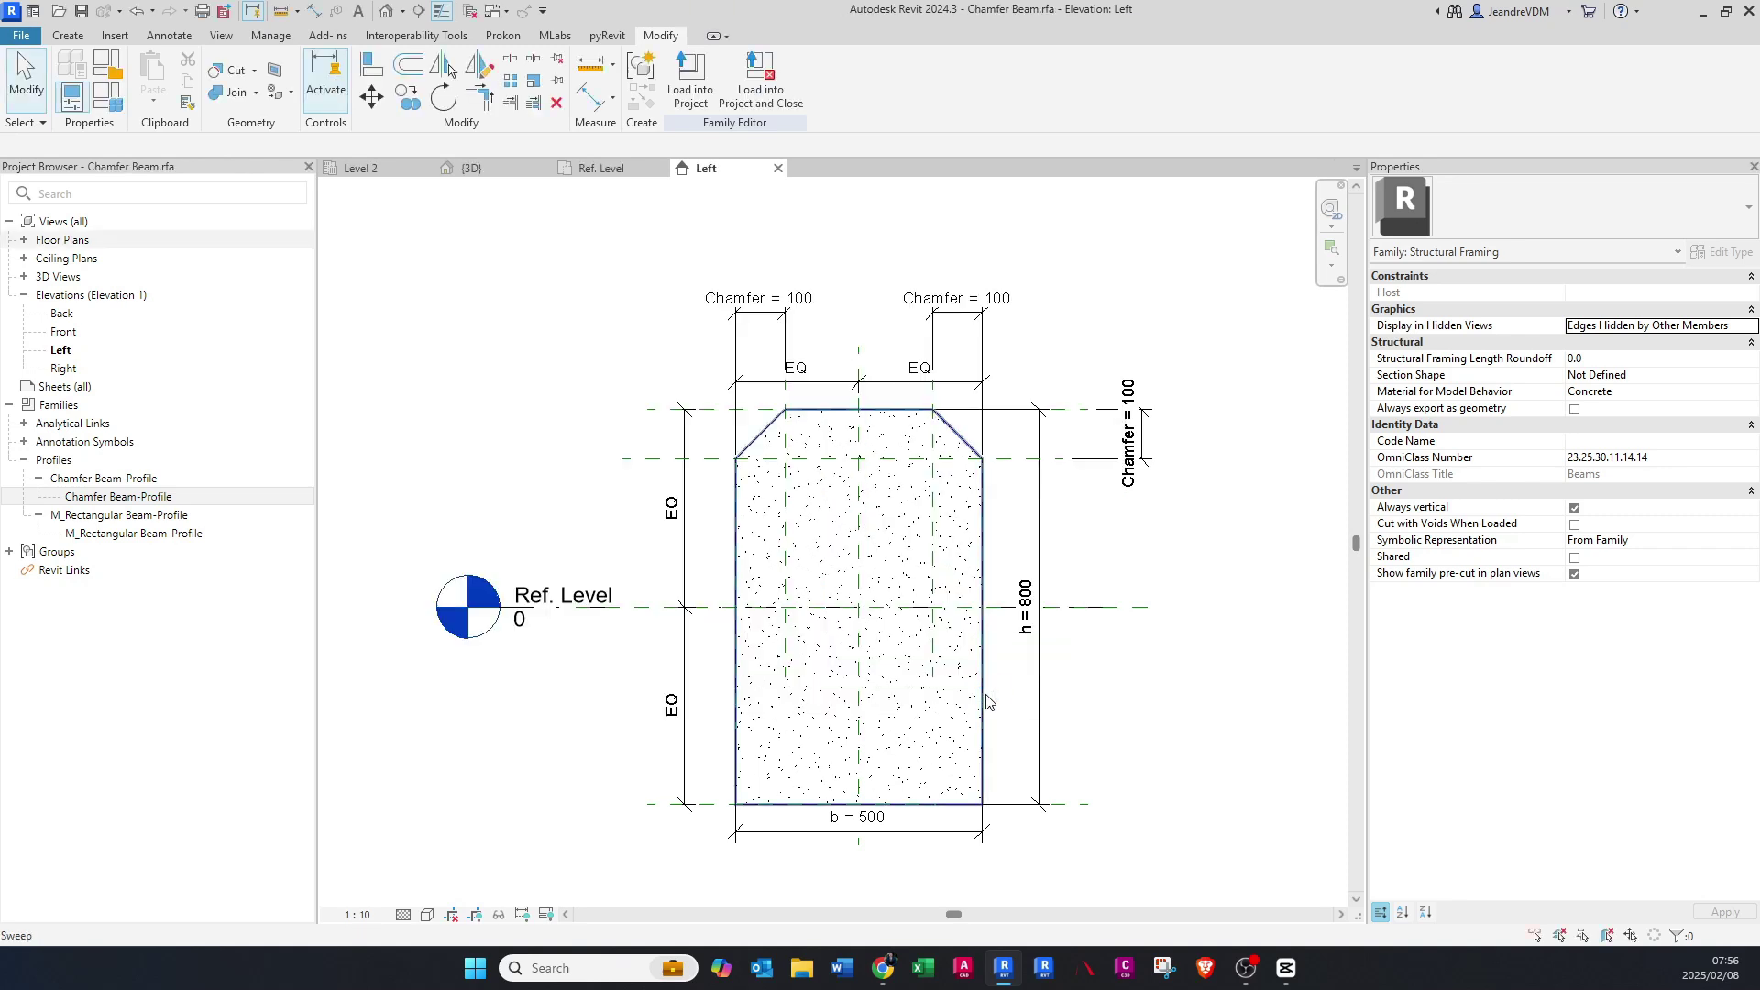
- Load the Chamfer Beam family into Project1 only
left_click(694, 77)
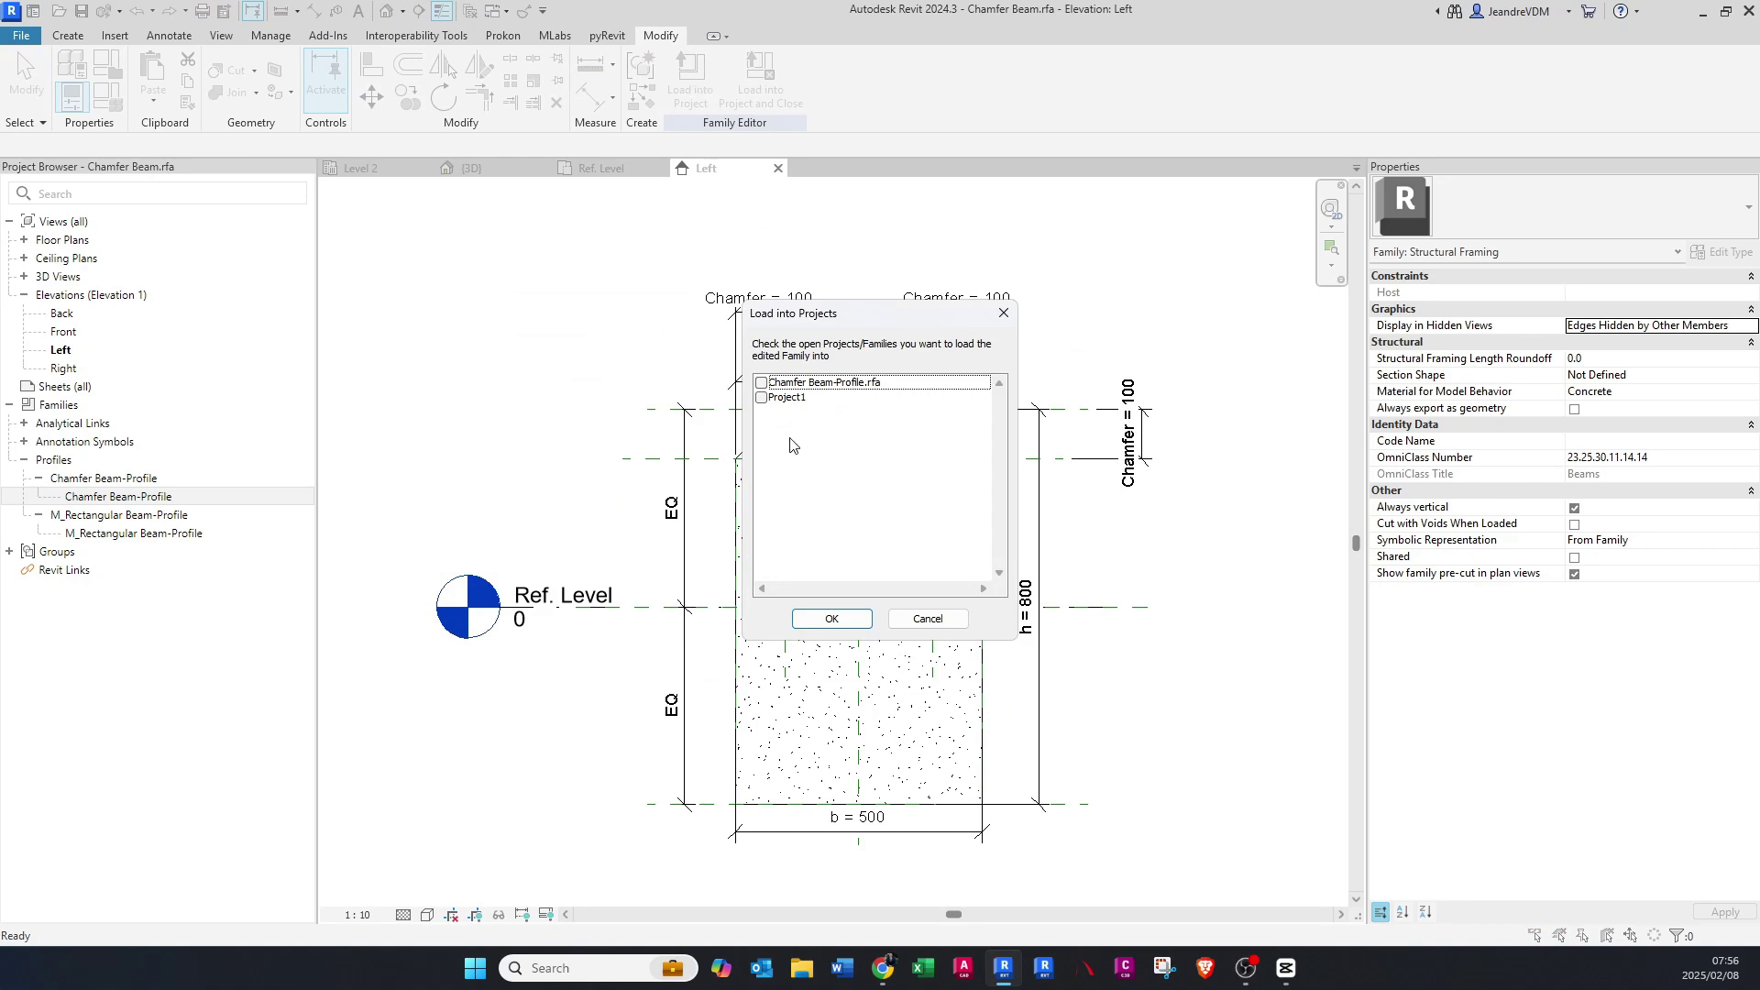
left_click(760, 398)
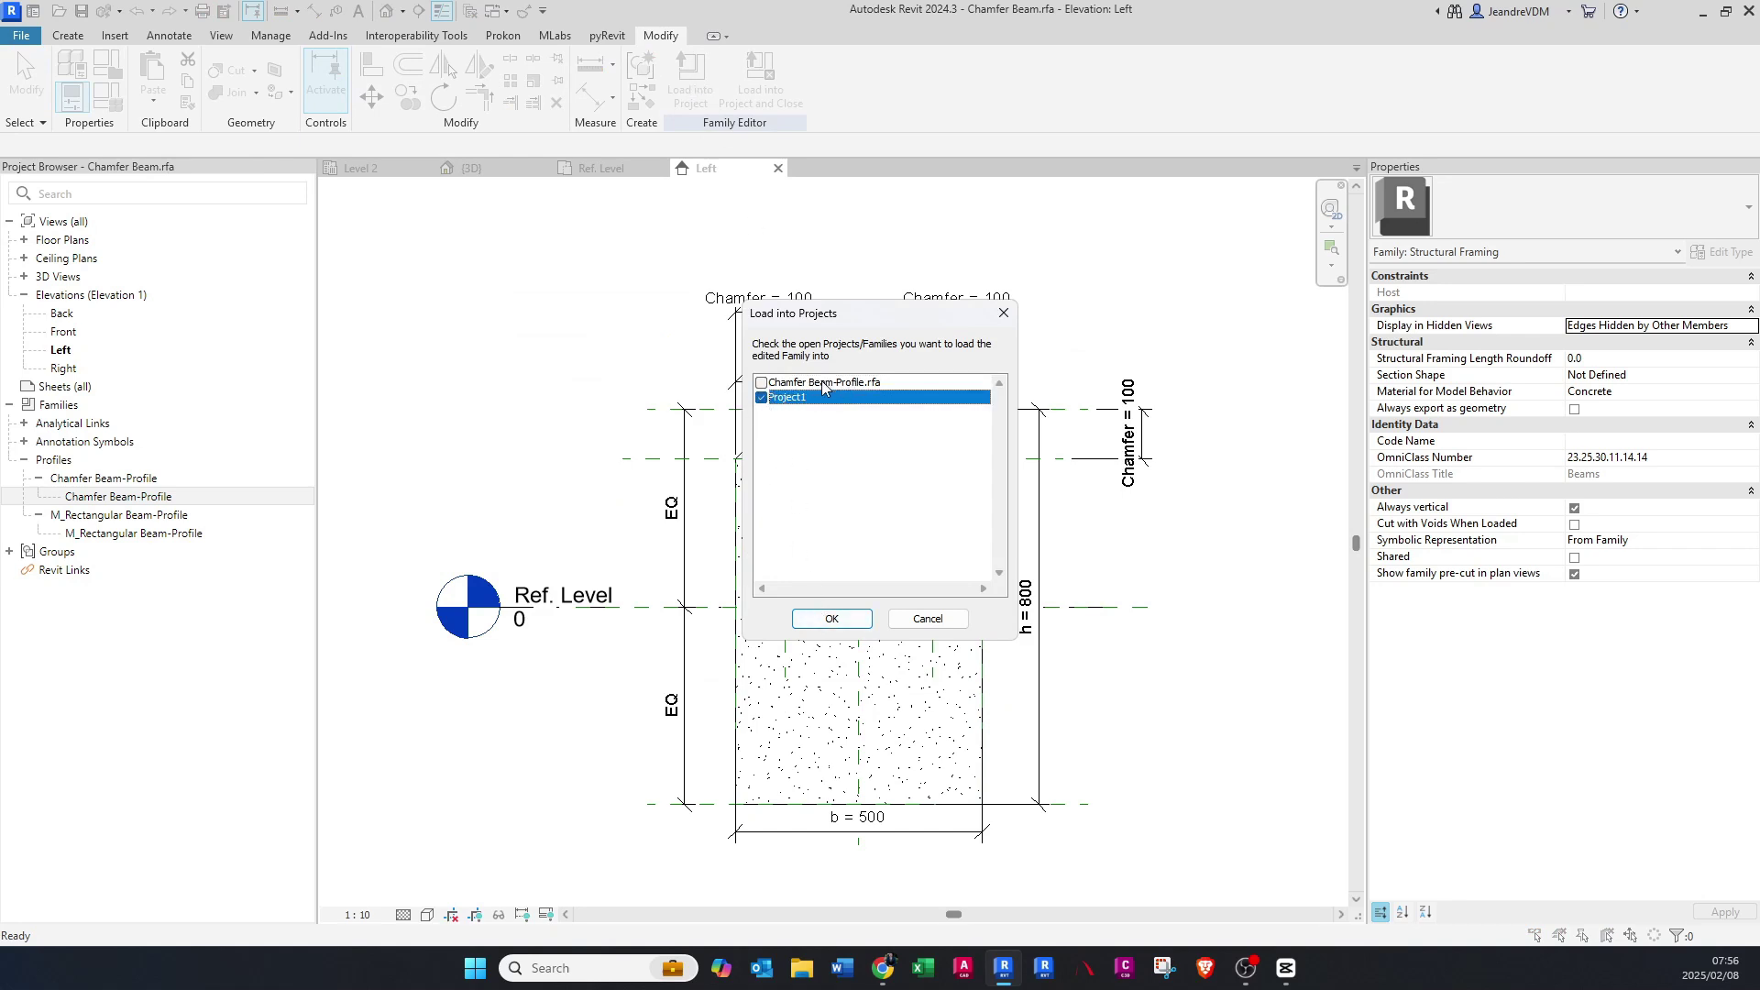
left_click(831, 620)
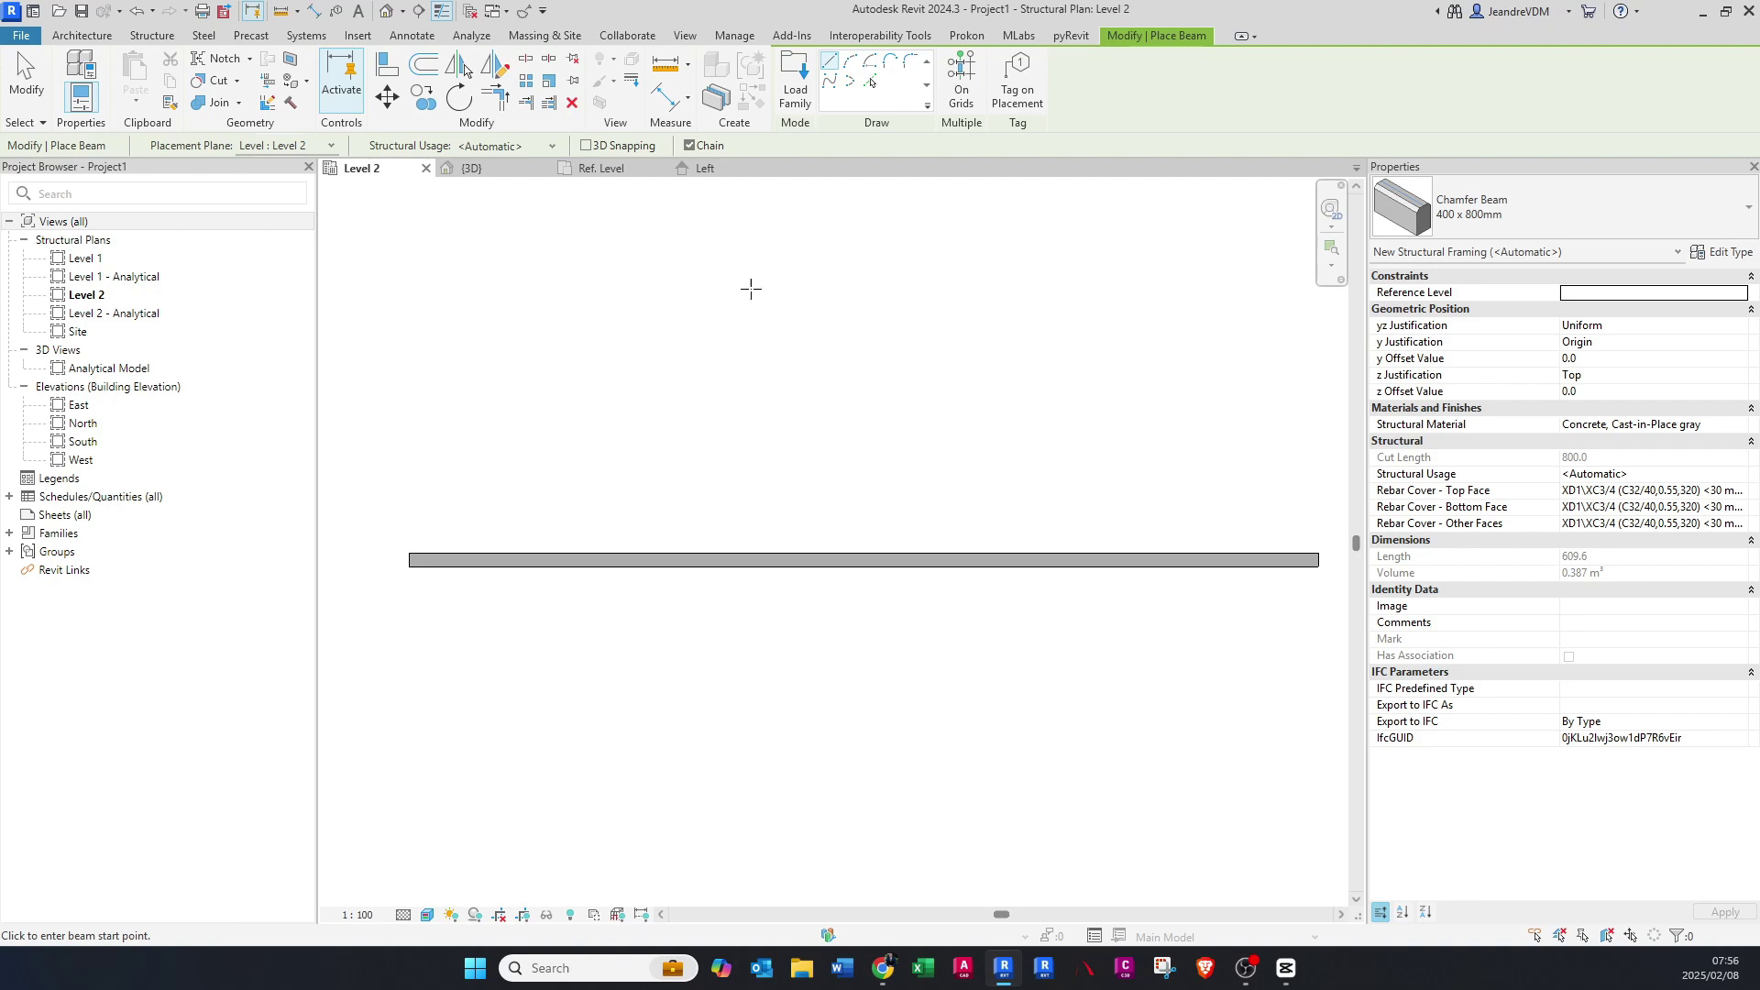
- Place a horizontal 400 x 800mm Chamfer Beam about 6000 mm long below the existing beam on Level 2
left_click(629, 680)
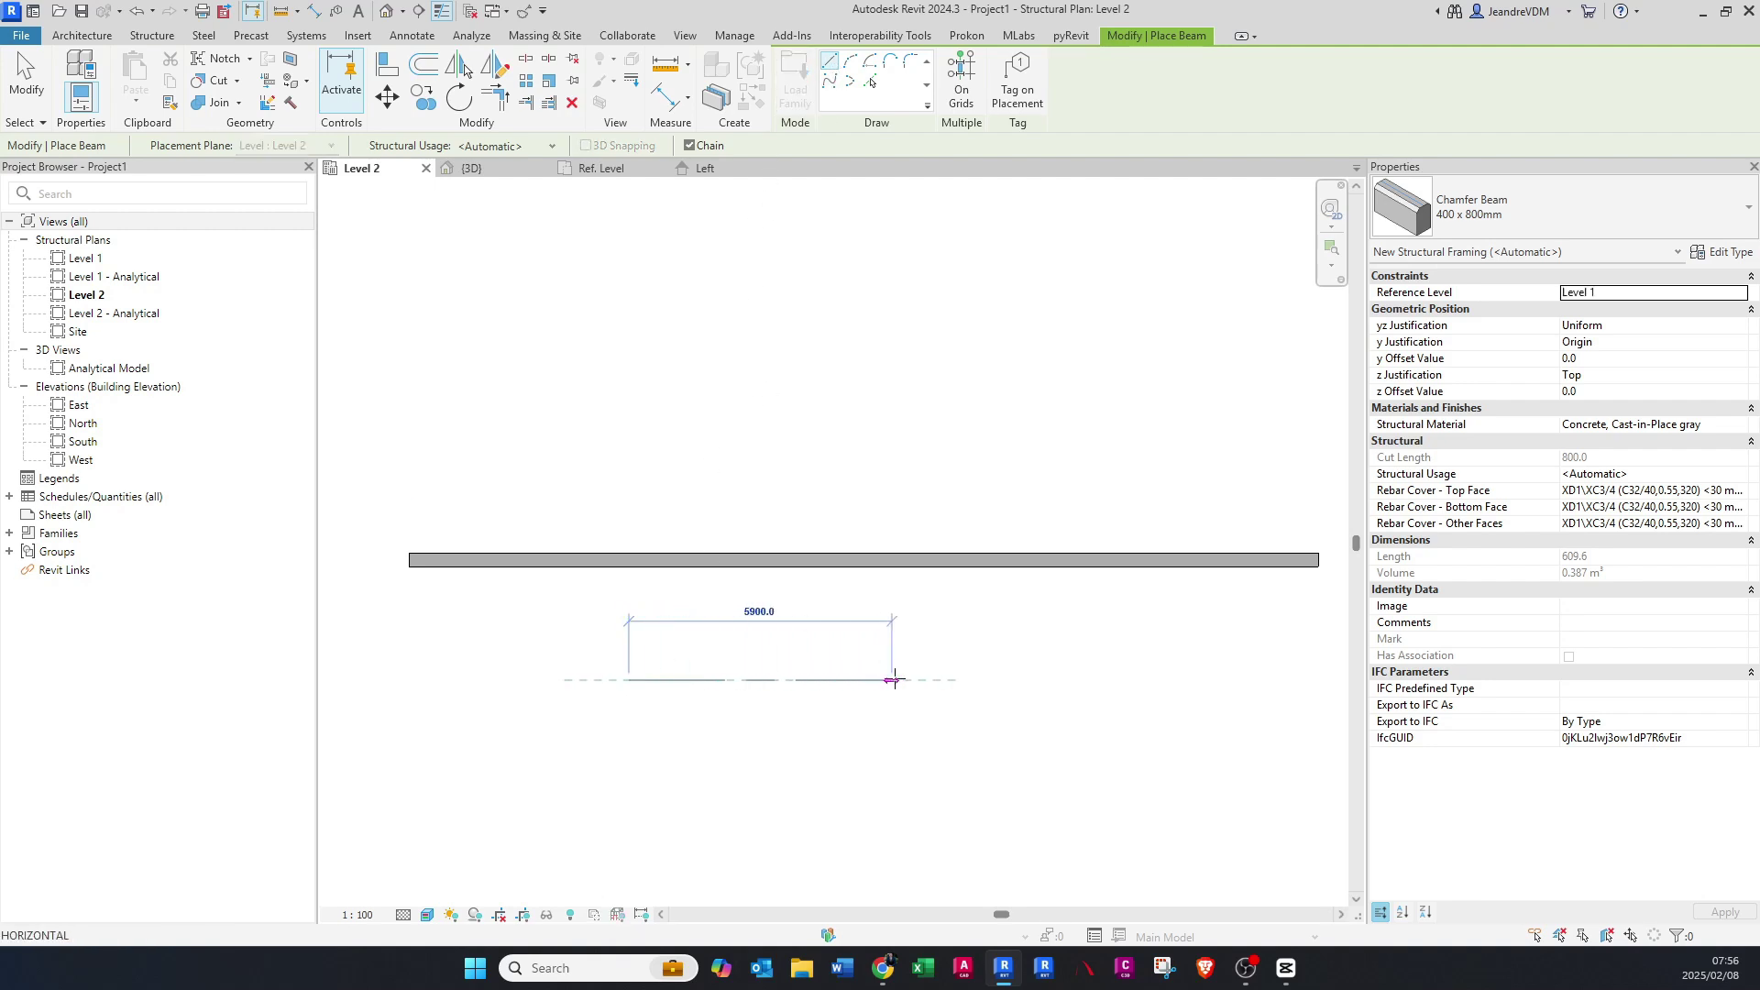
left_click(897, 680)
key("Escape")
- Move the new chamfer beam just below the existing beam so that their left ends line up
scroll(652, 725, "up", 3)
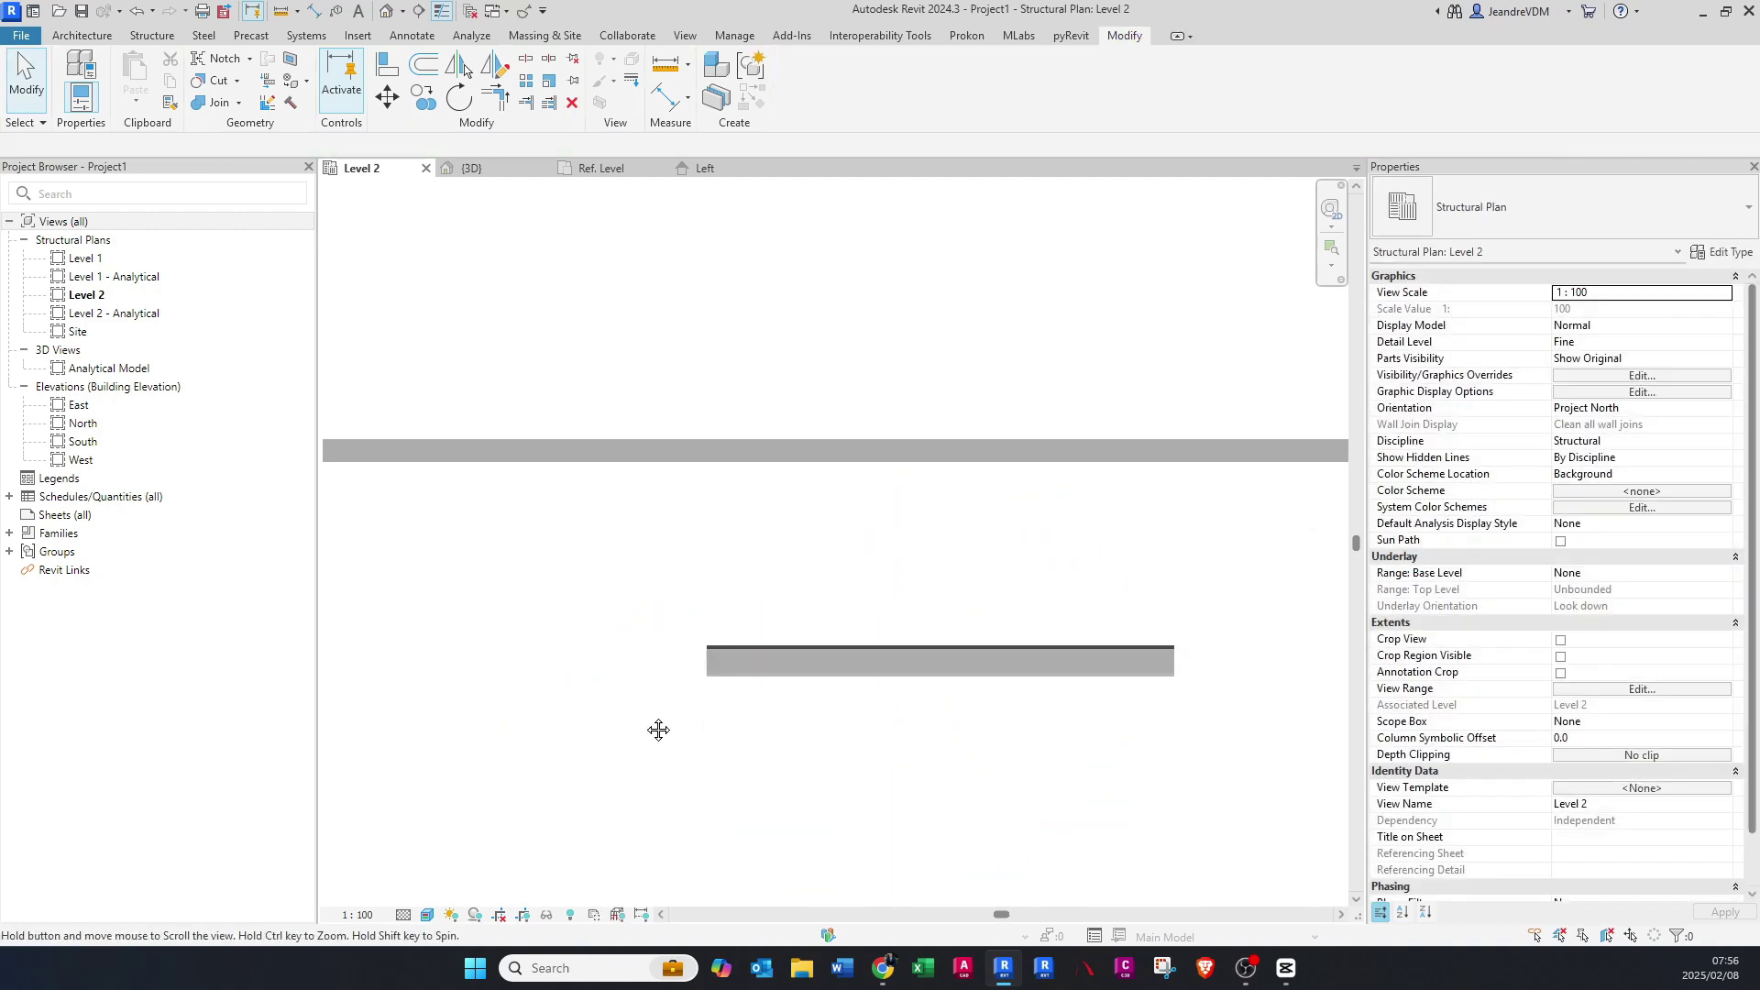
left_click(834, 664)
left_click_drag(834, 663, 449, 523)
left_click(387, 499)
scroll(388, 500, "up", 3)
middle_click_drag(480, 494, 602, 503)
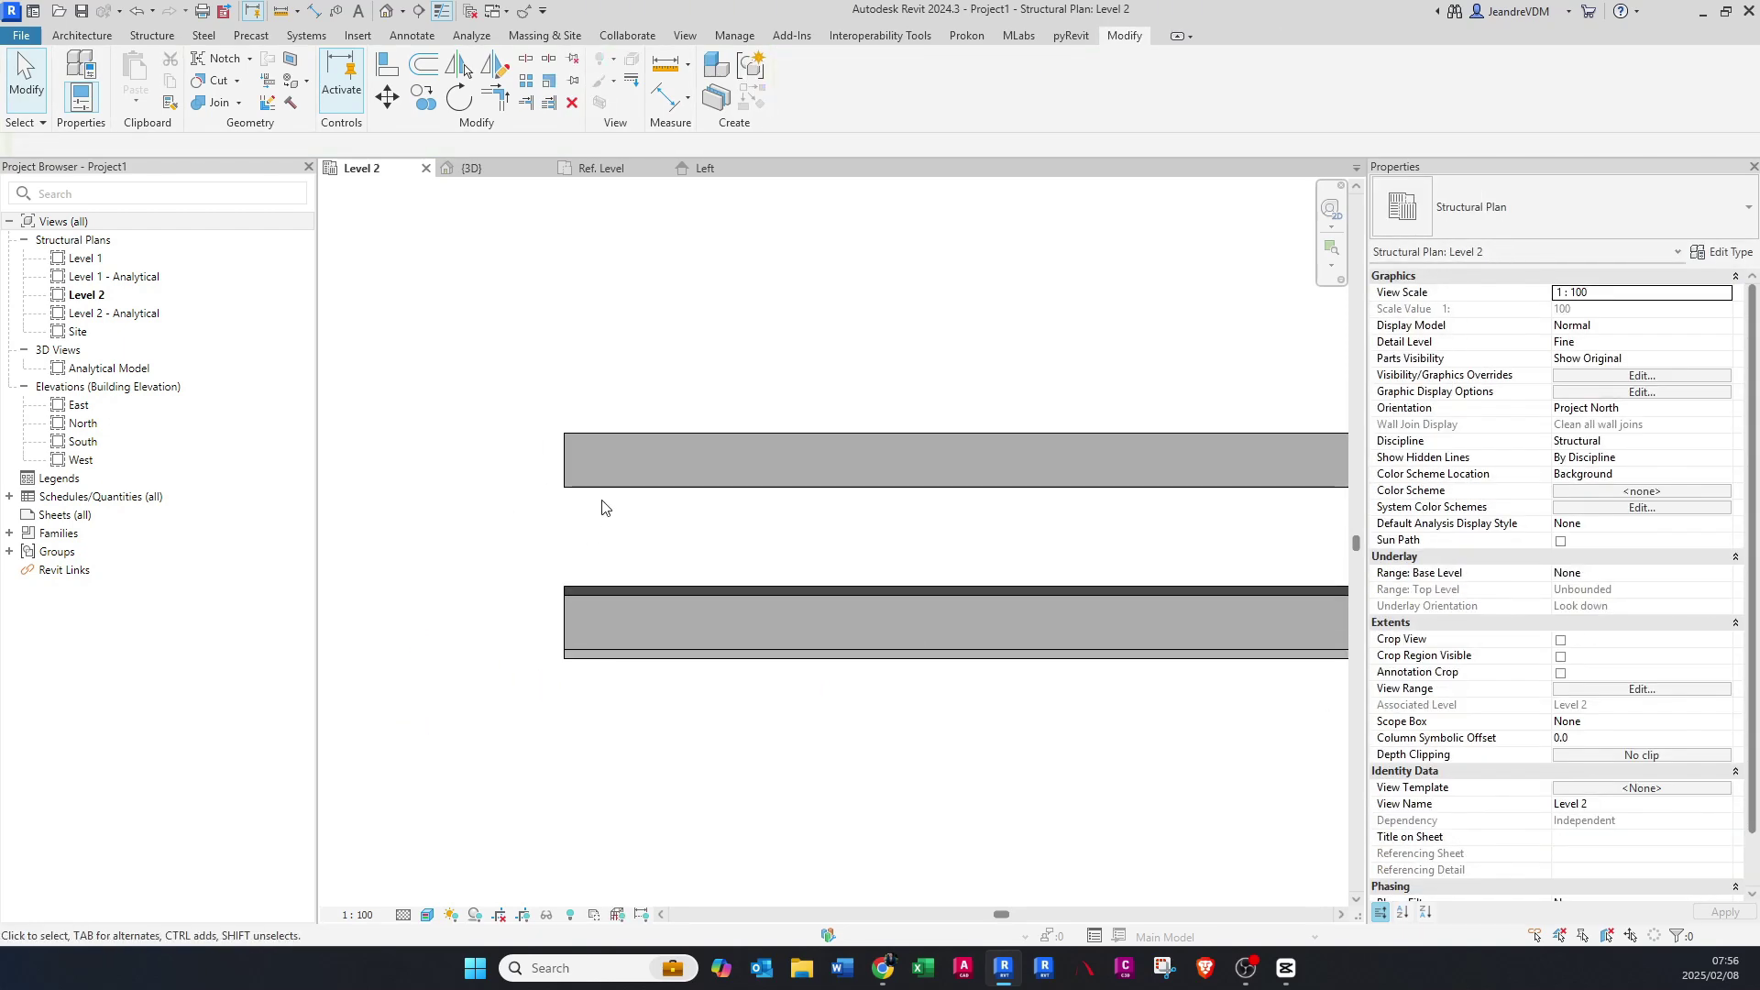
- Inspect the existing beam and the new chamfer beam in plan, and open the default 3D view
left_click(616, 480)
key("Escape")
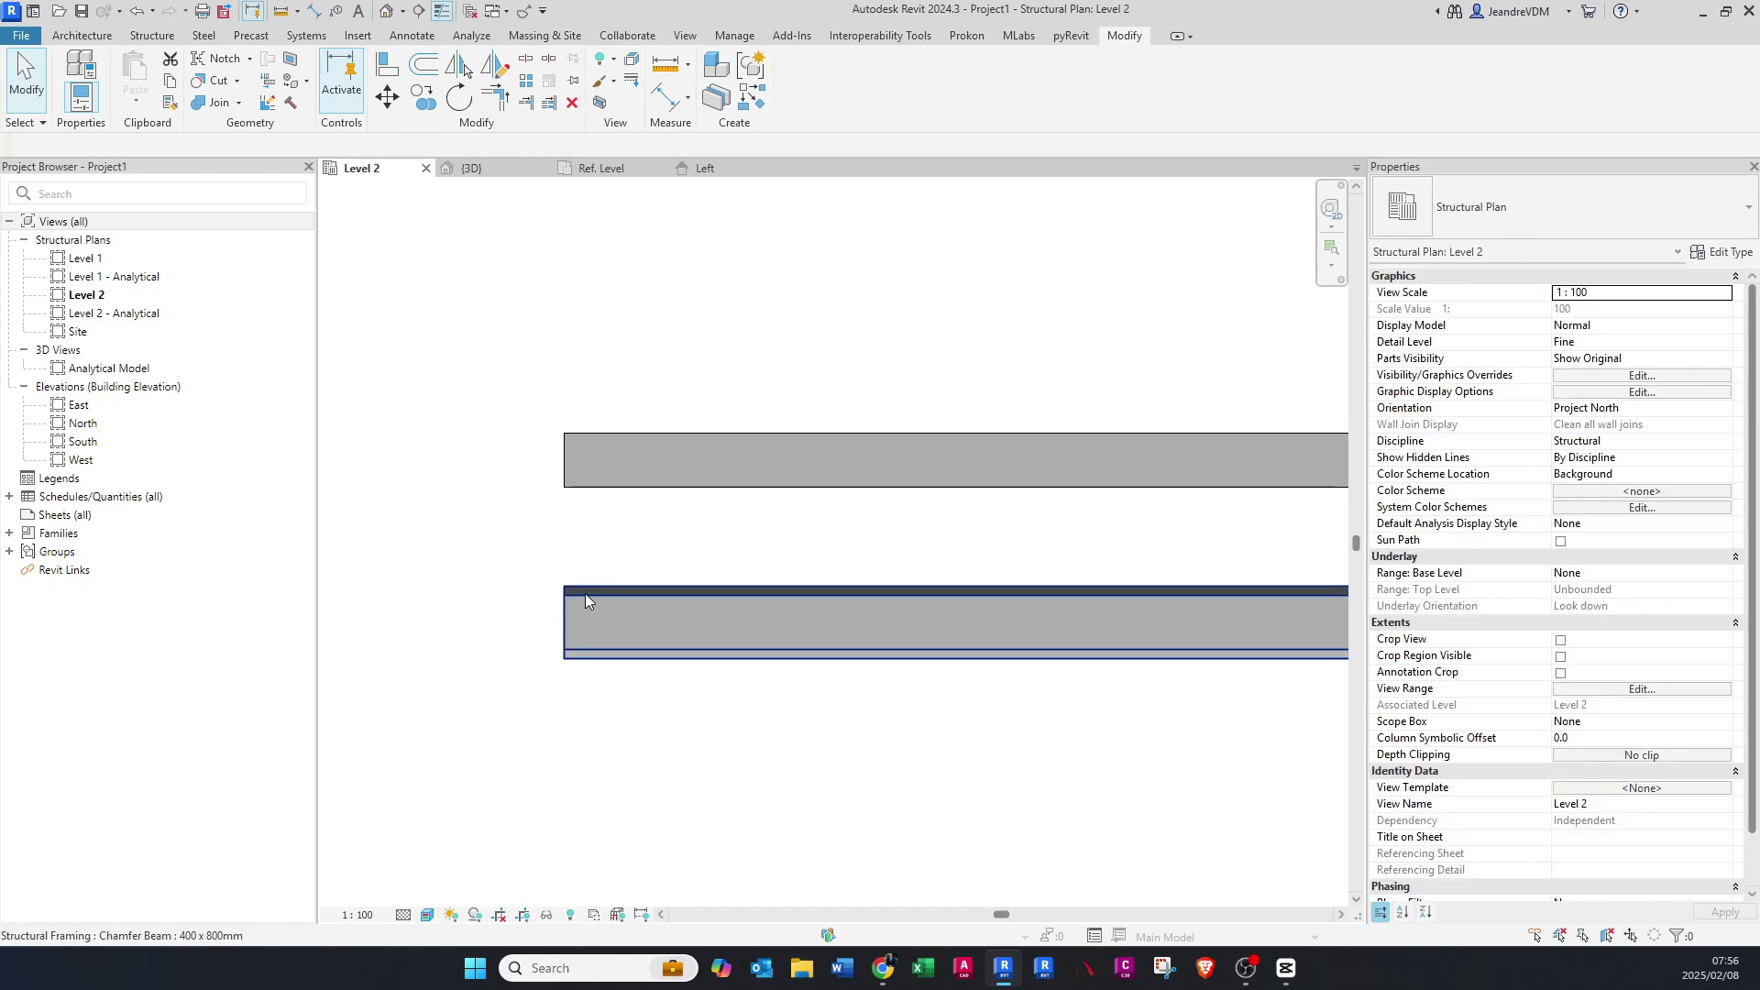
left_click(585, 595)
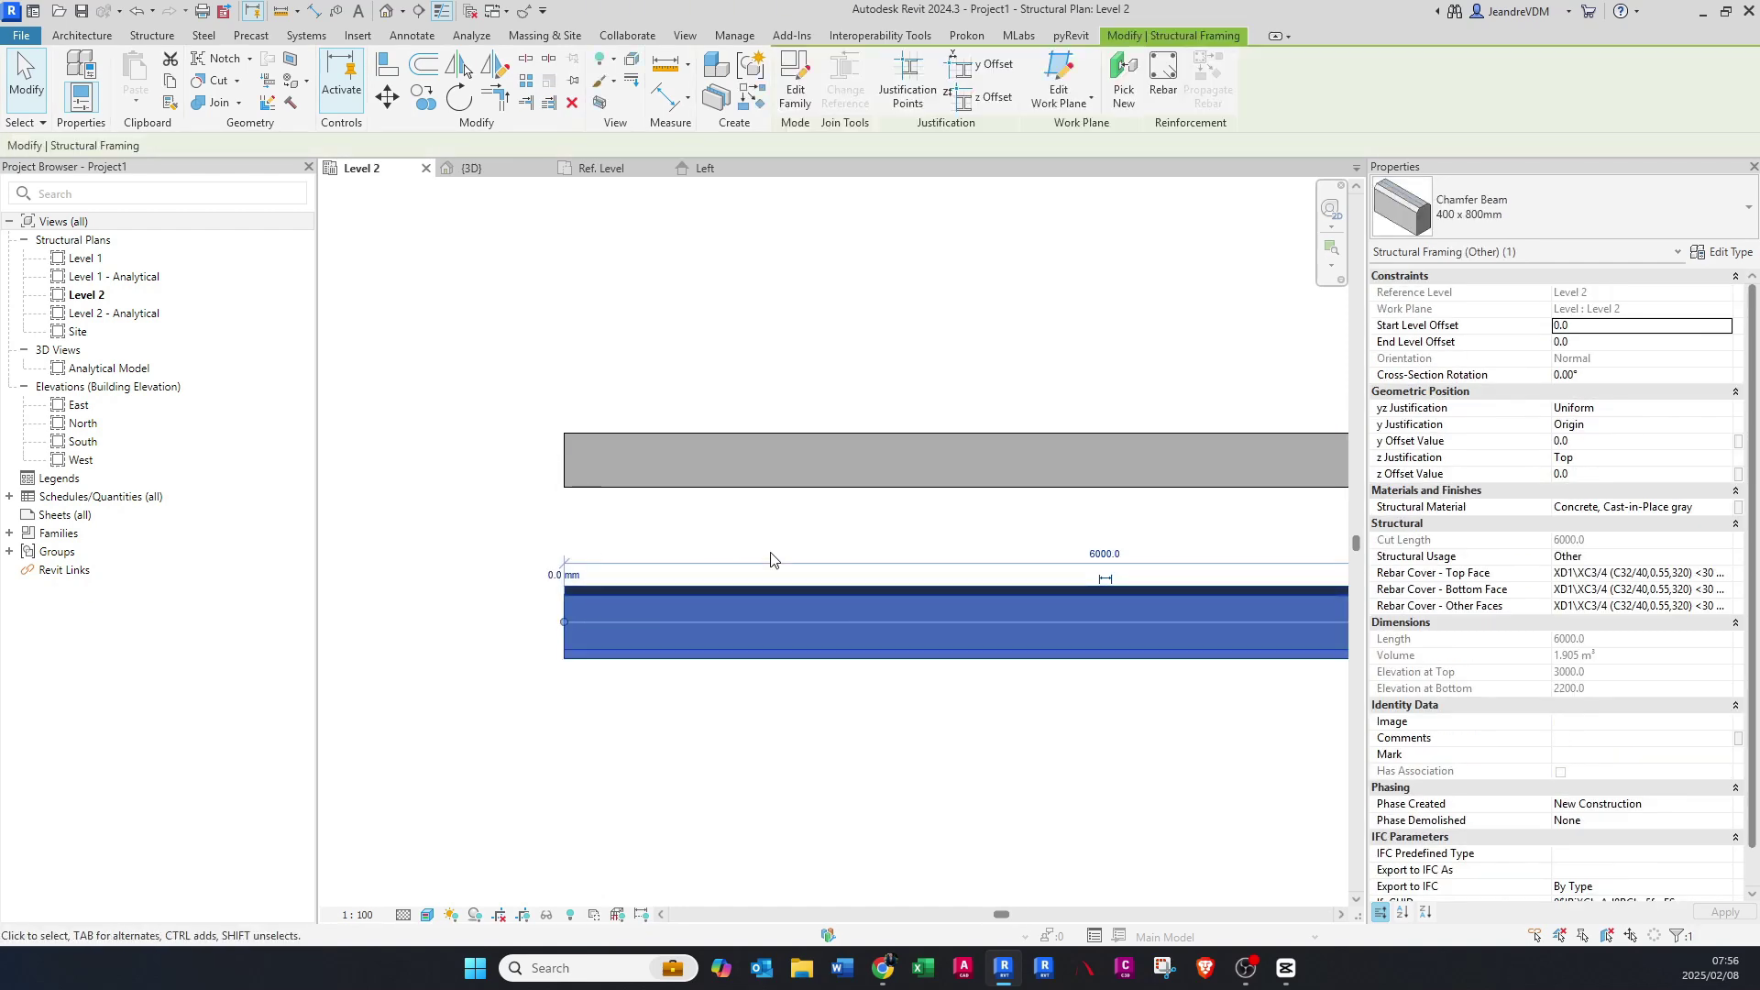
key("Escape")
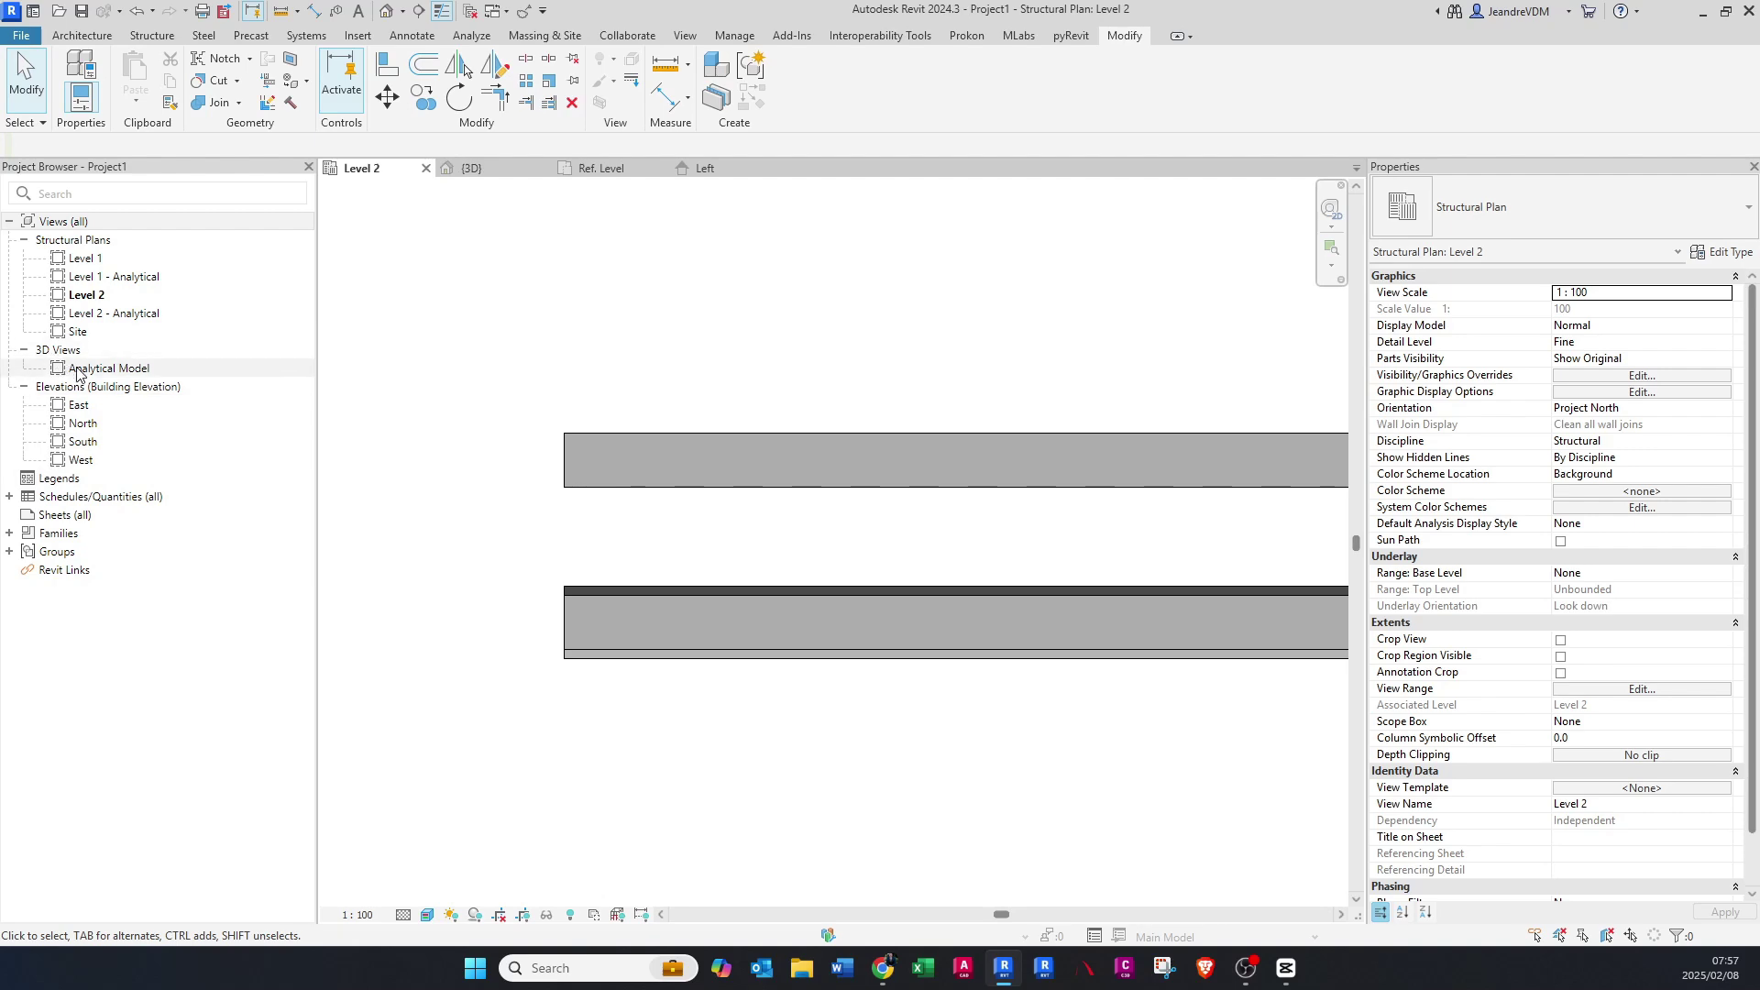
left_click(385, 14)
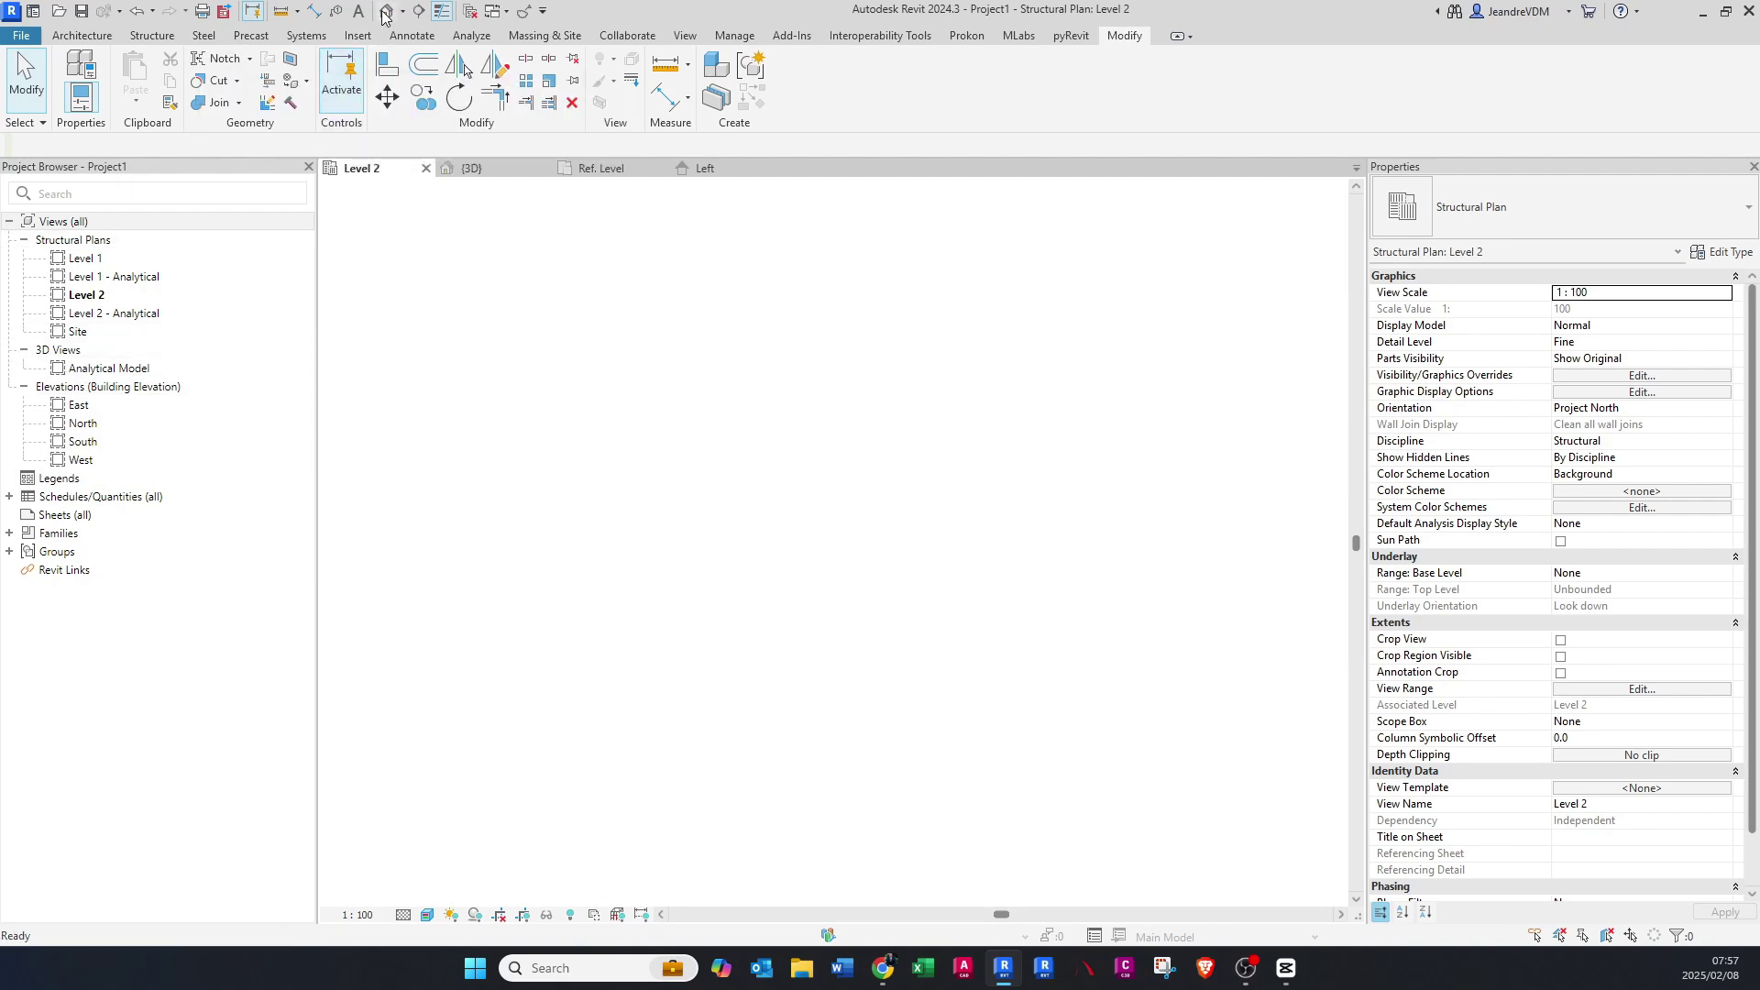
- Set the 3D view to Fine detail with a visual style that shows the beams' material textures
scroll(647, 417, "up", 5)
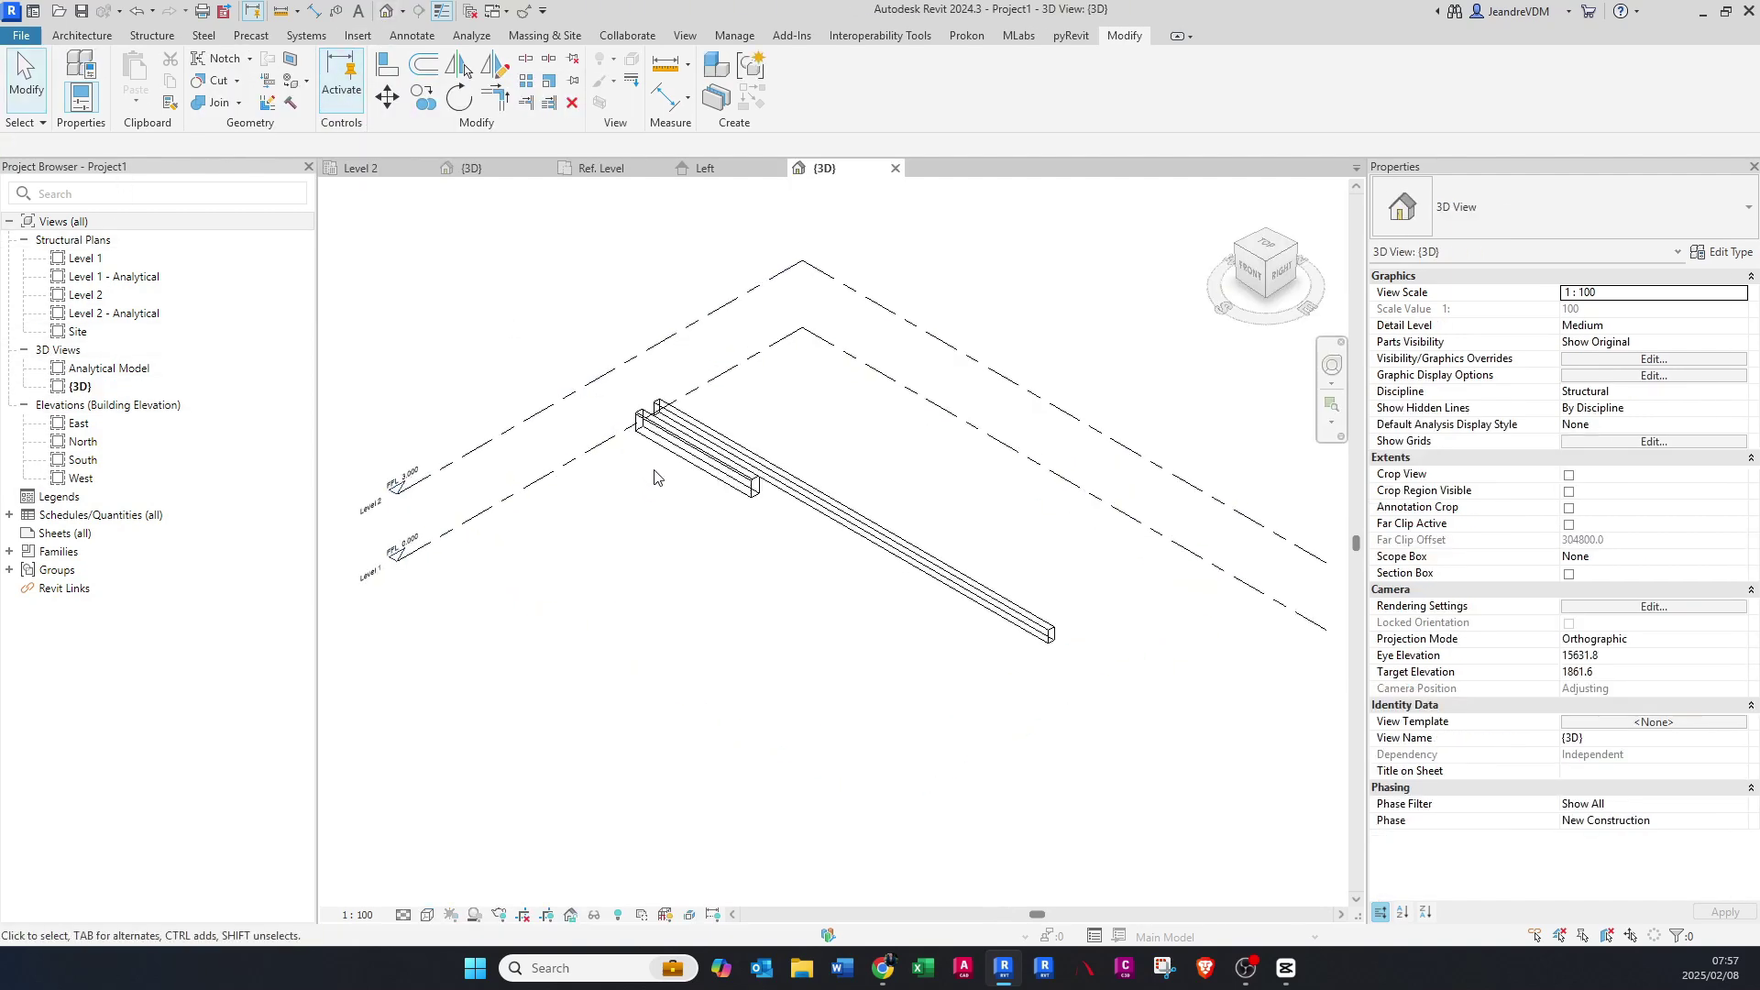
left_click(403, 914)
left_click(426, 896)
left_click(427, 914)
left_click(476, 831)
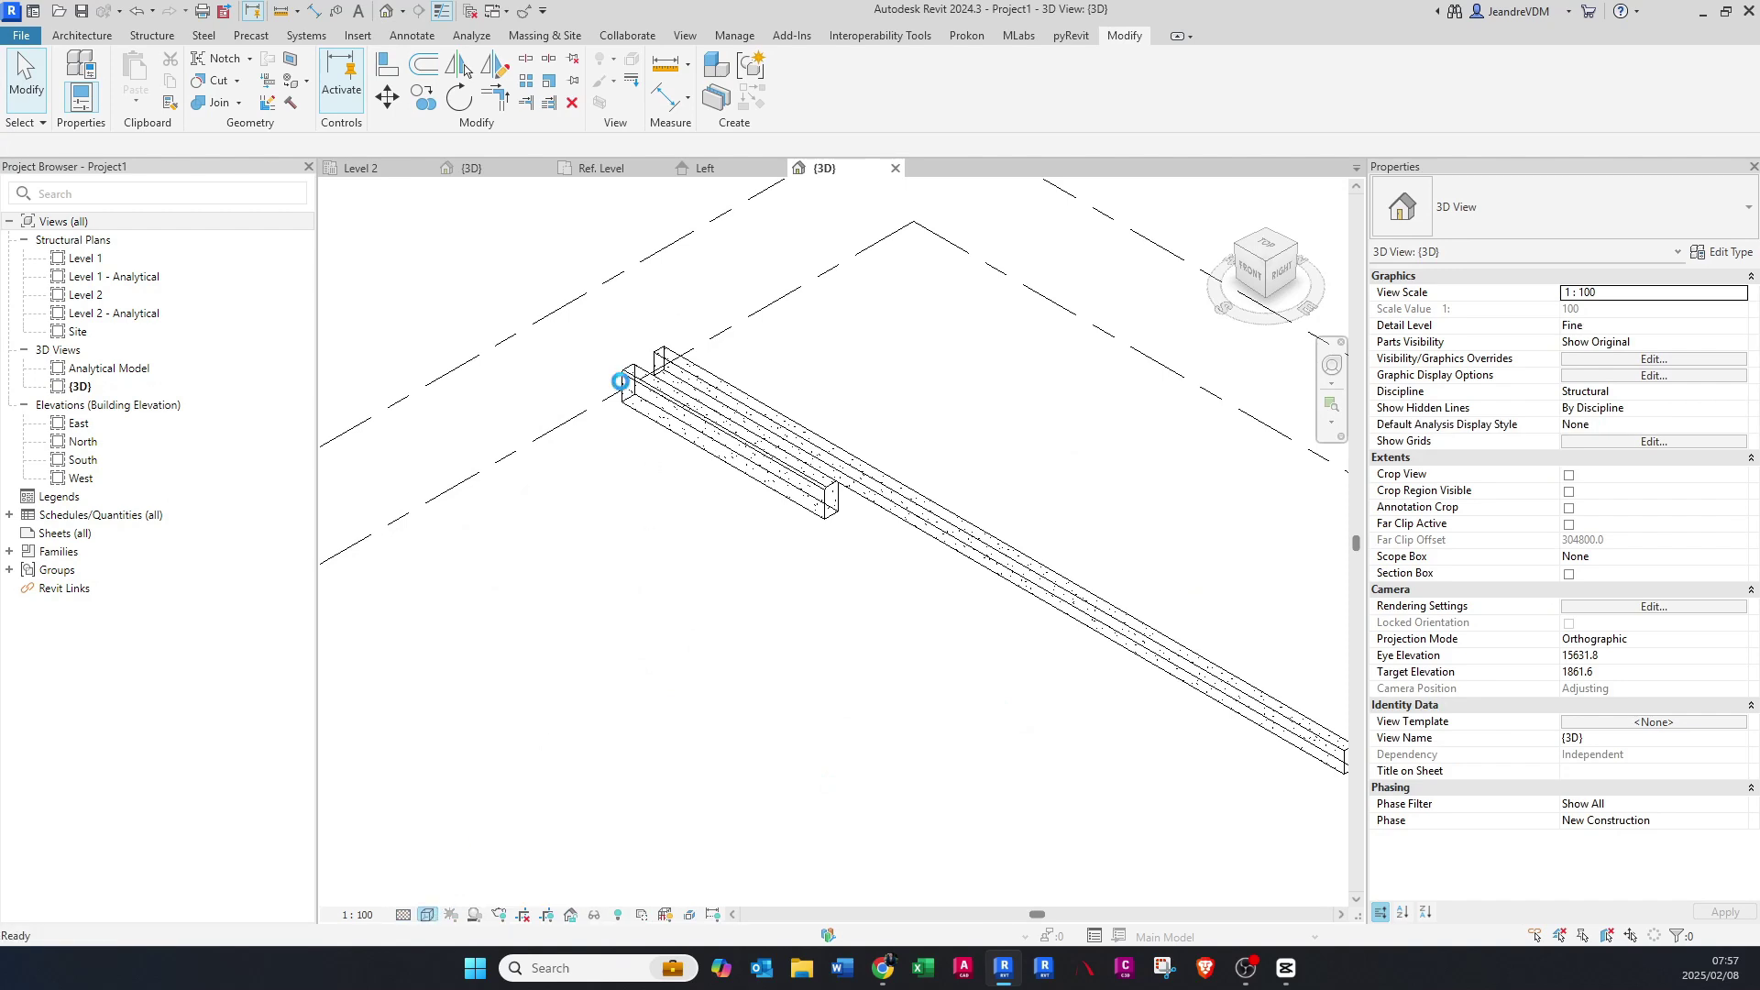
- Compare the chamfer beam's ends and edges with the neighbouring rectangular concrete beam in 3D
scroll(619, 381, "up", 3)
middle_click_drag(780, 565, 844, 385, "shift")
left_click(650, 392)
key("Escape")
left_click(1085, 394)
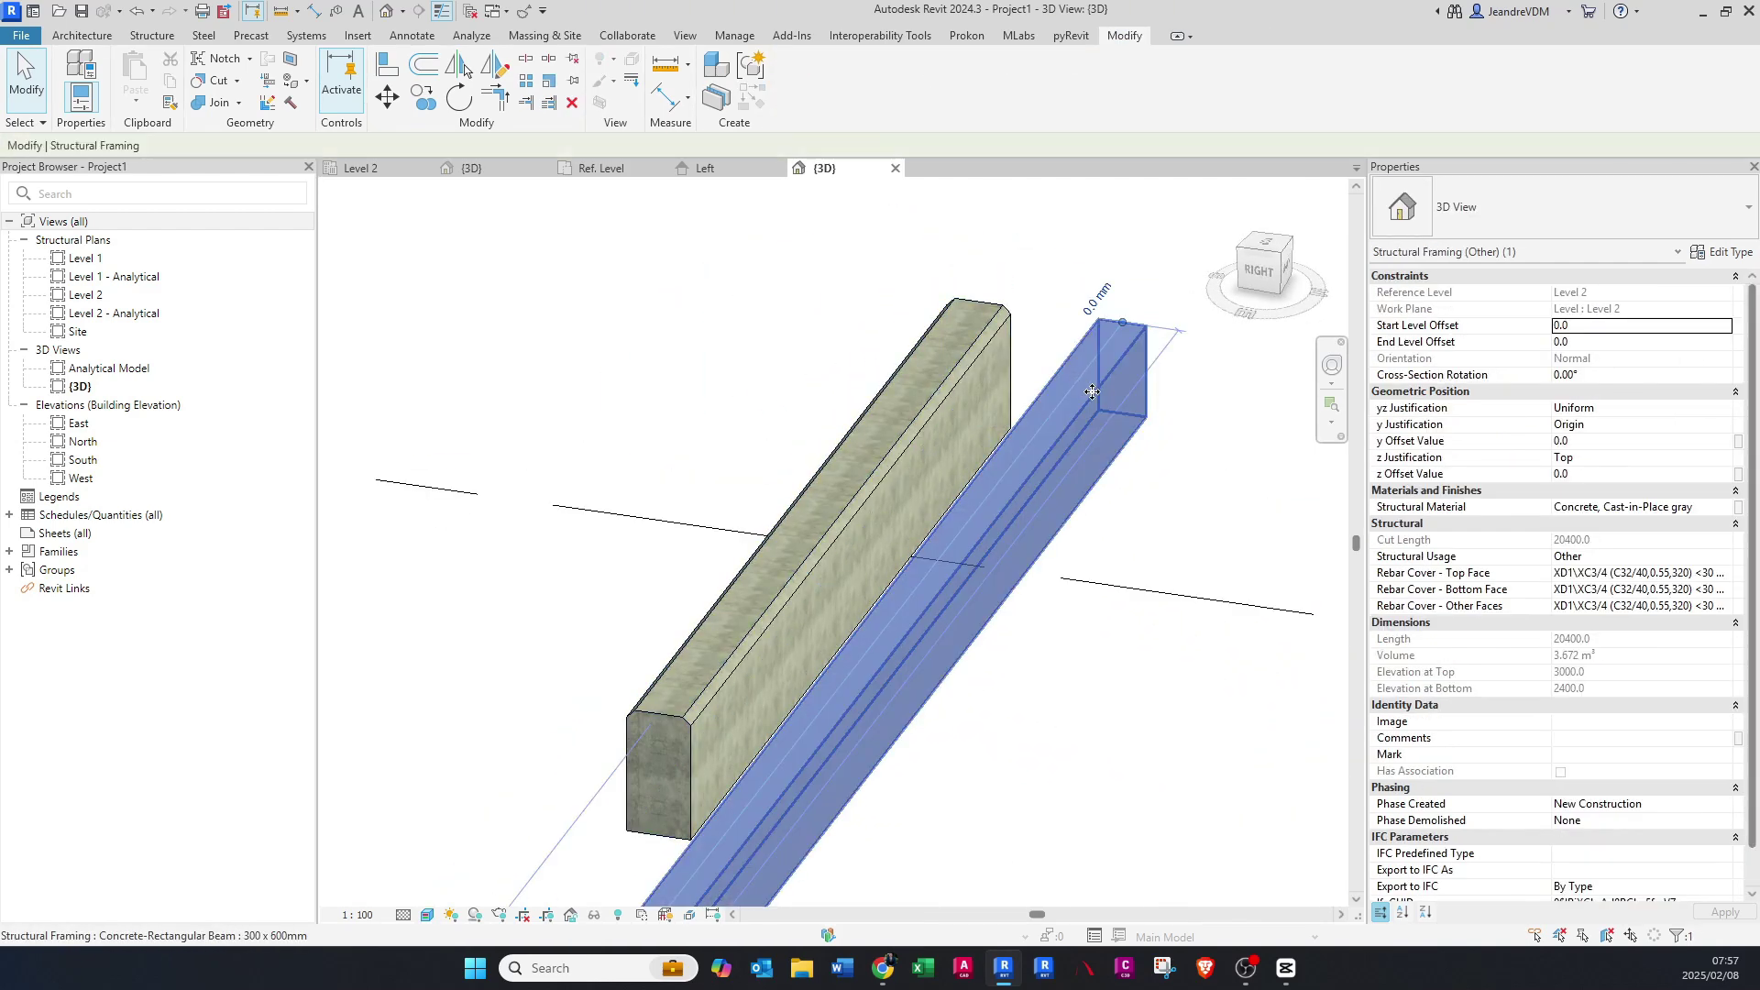
key("Escape")
- Set the Chamfer type parameter of the placed 400 x 800mm Chamfer Beam to 100 and check the beam's end in 3D
left_click(976, 359)
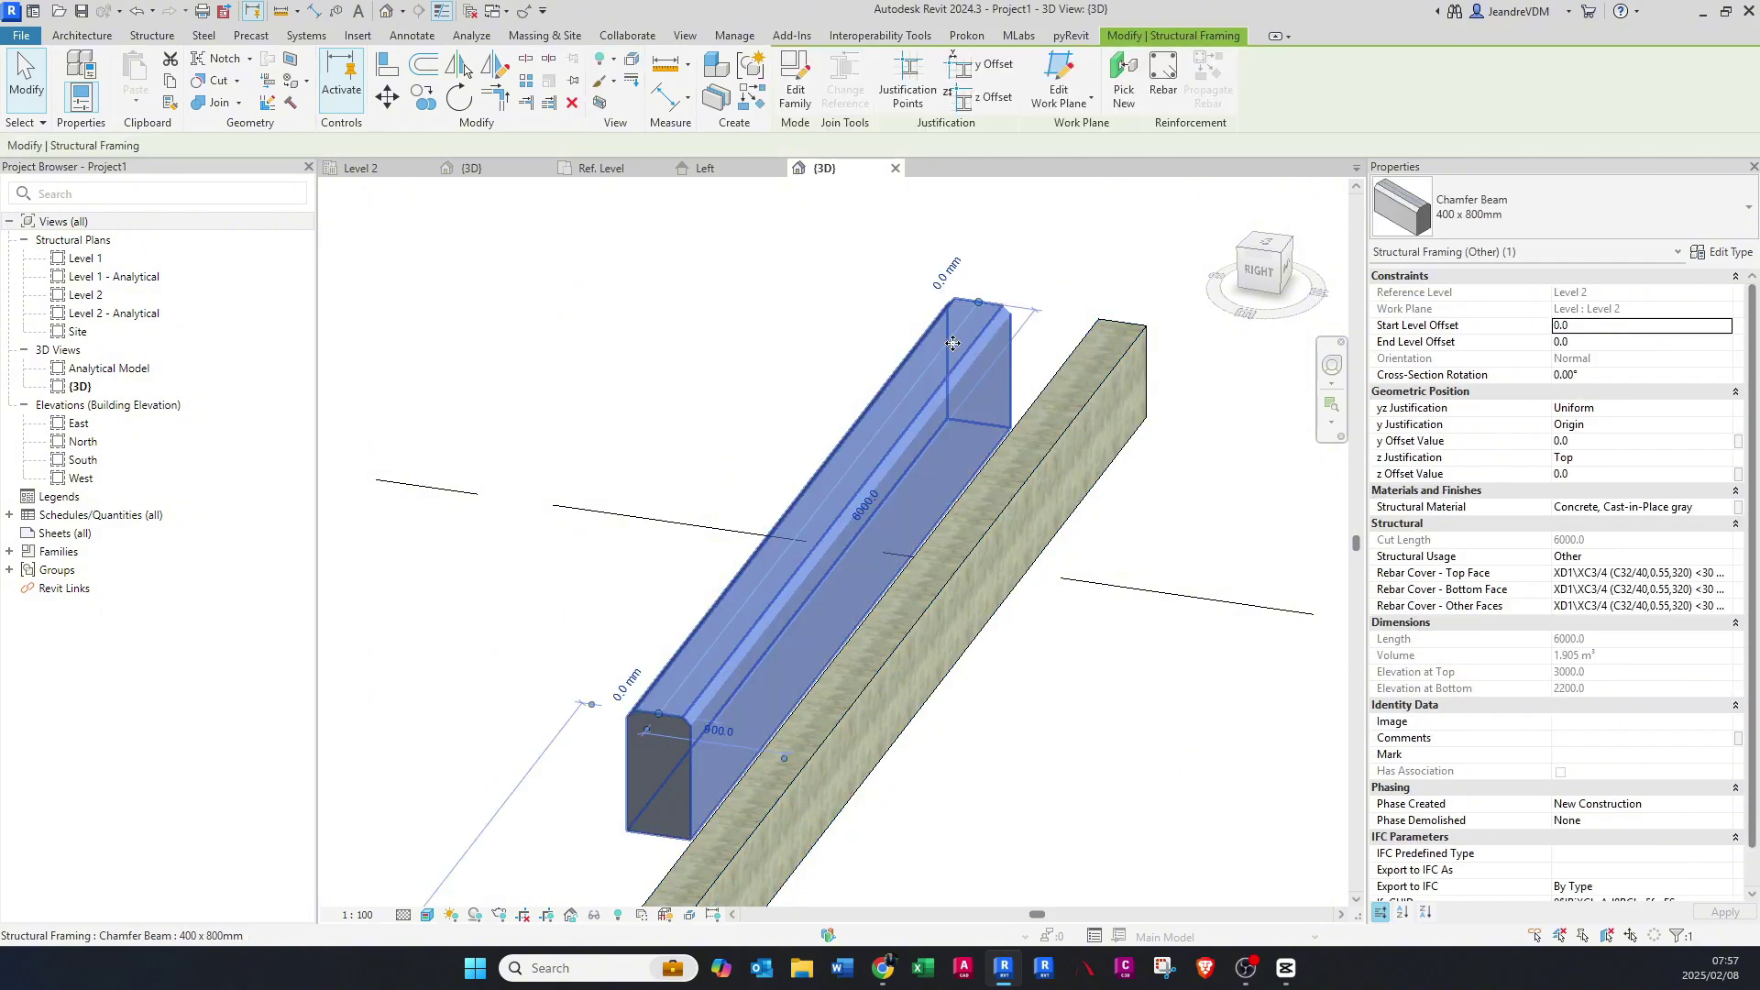
left_click(1738, 256)
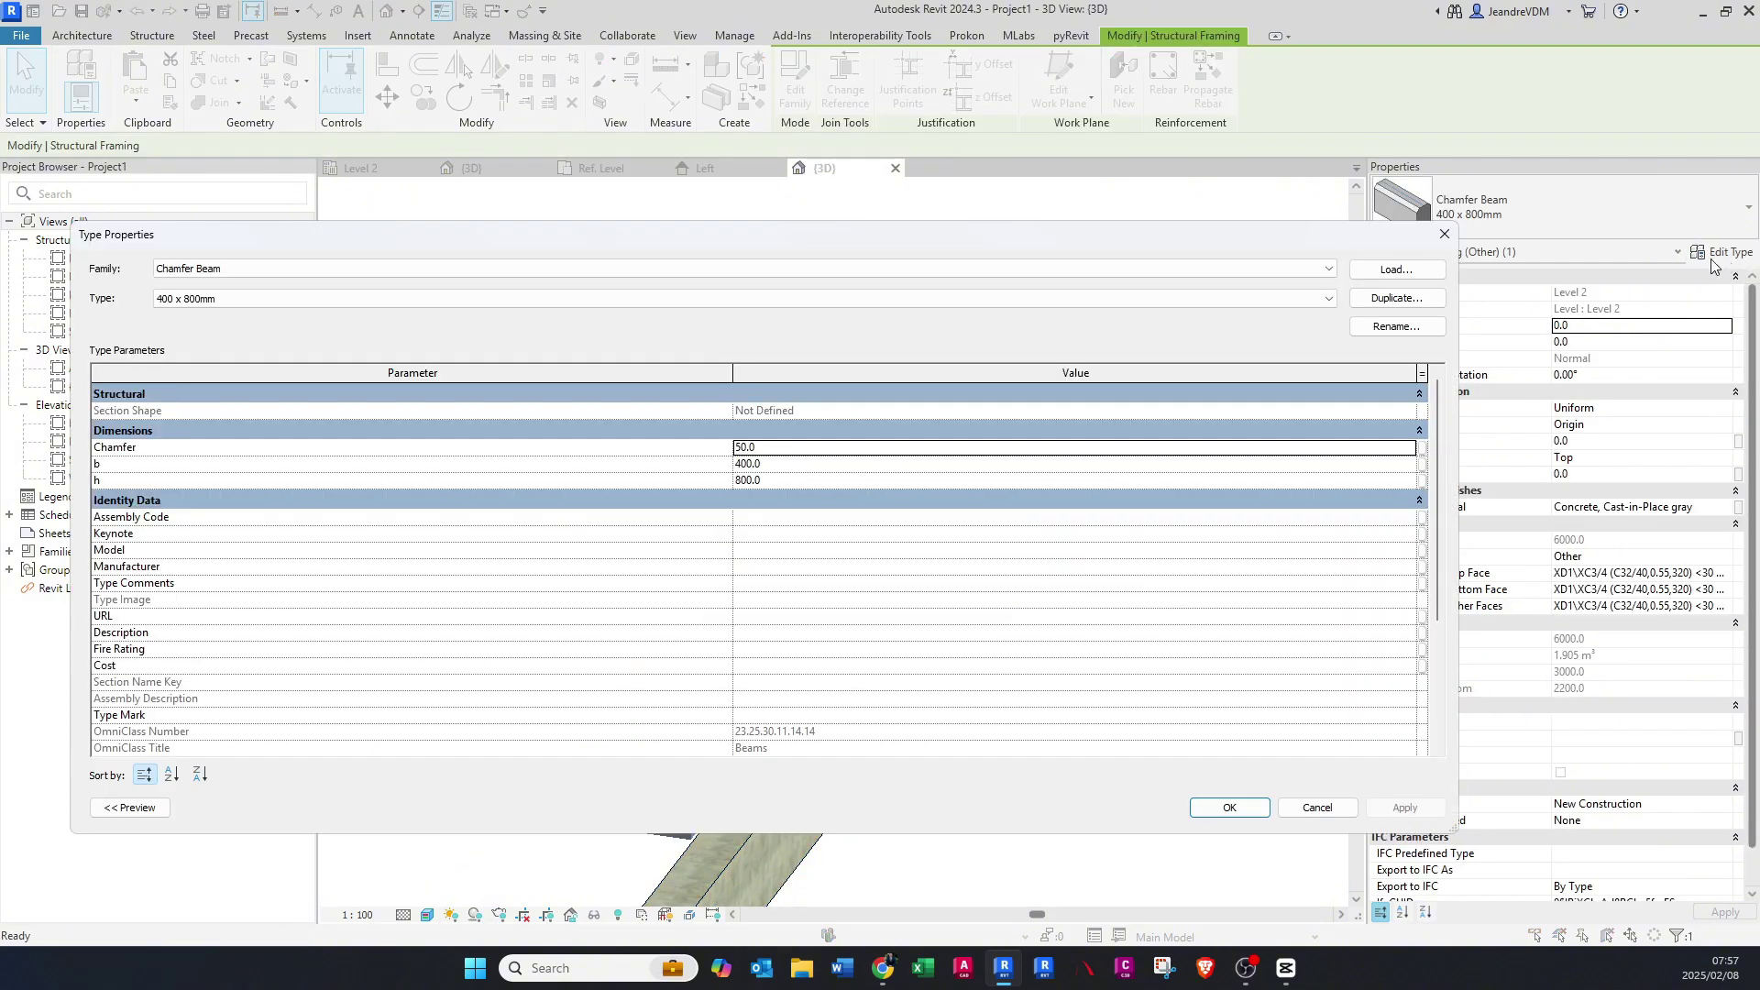
left_click(823, 450)
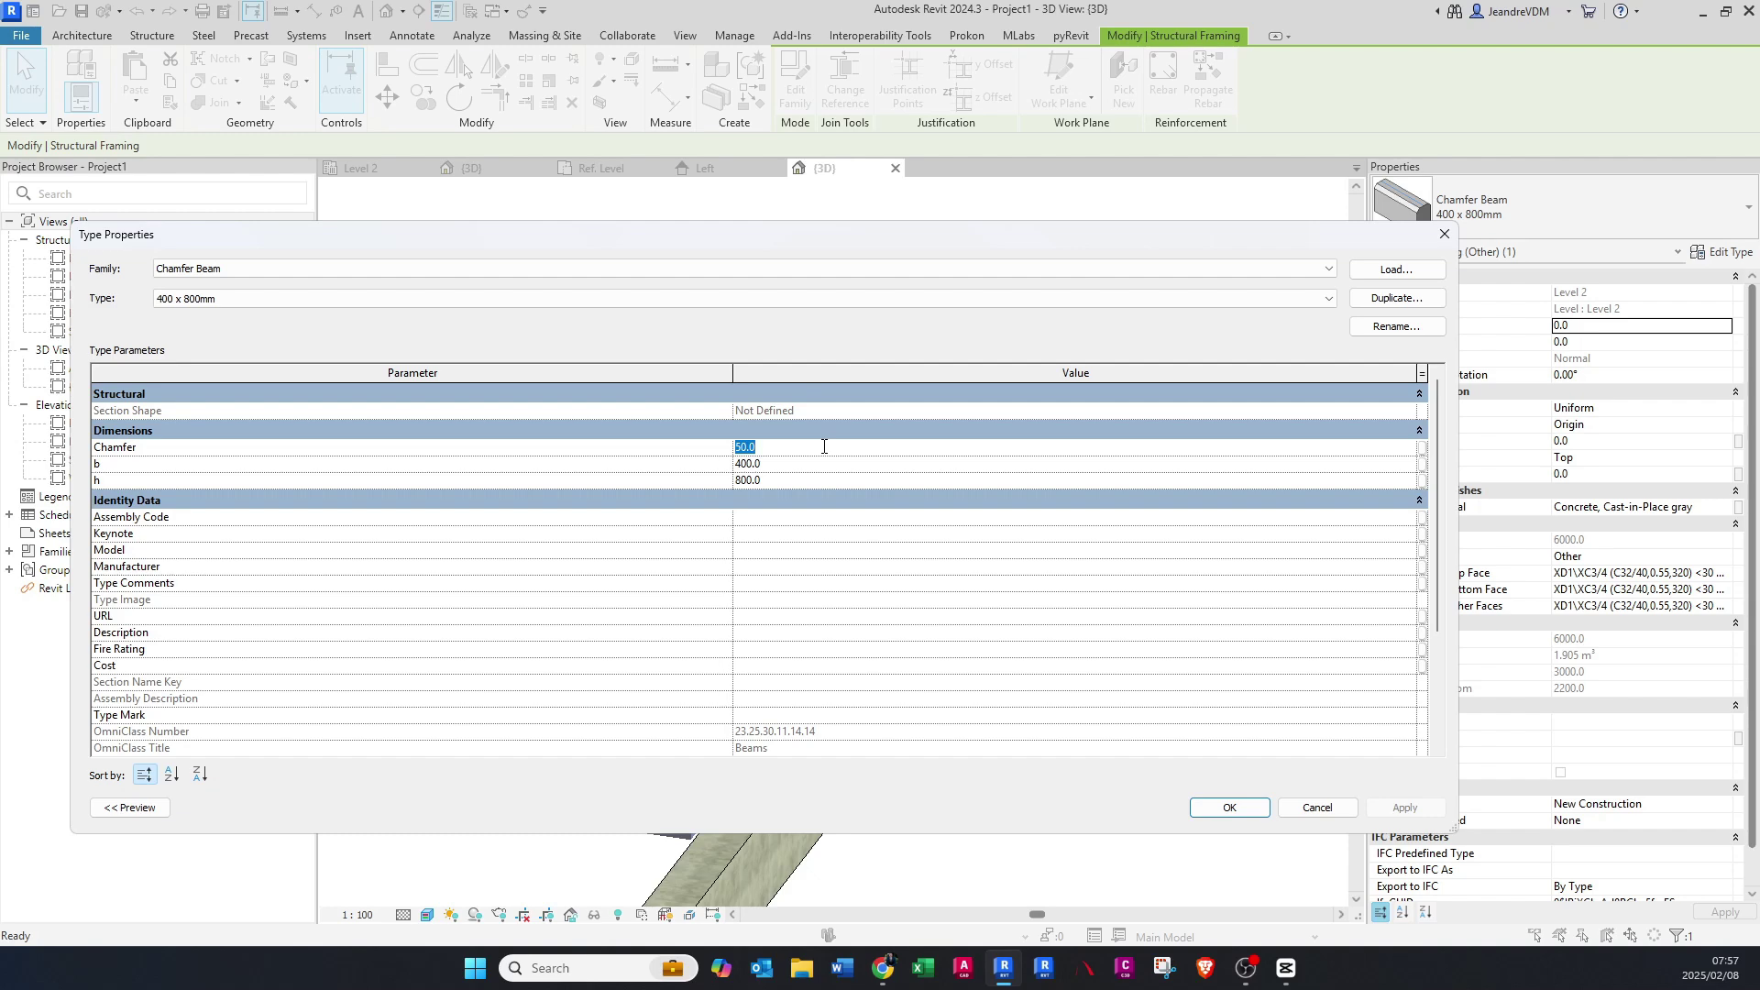
type("10")
left_click(1257, 815)
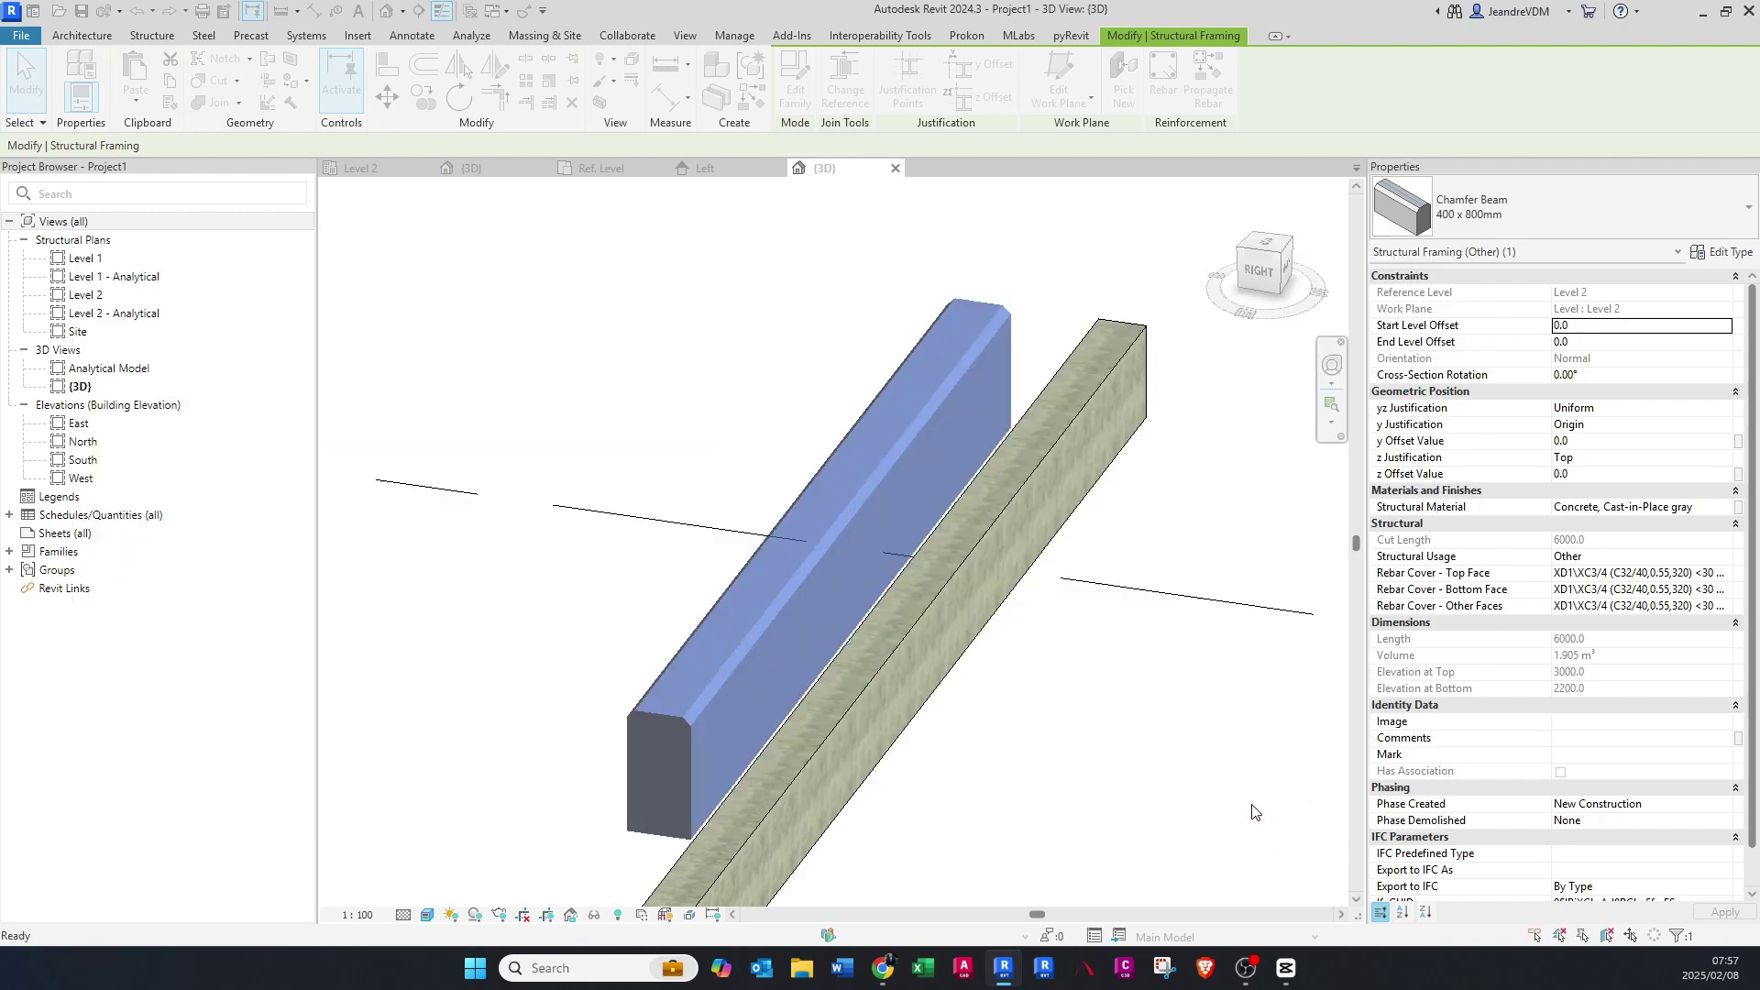
left_click(579, 627)
middle_click_drag(579, 627, 1004, 766, "shift")
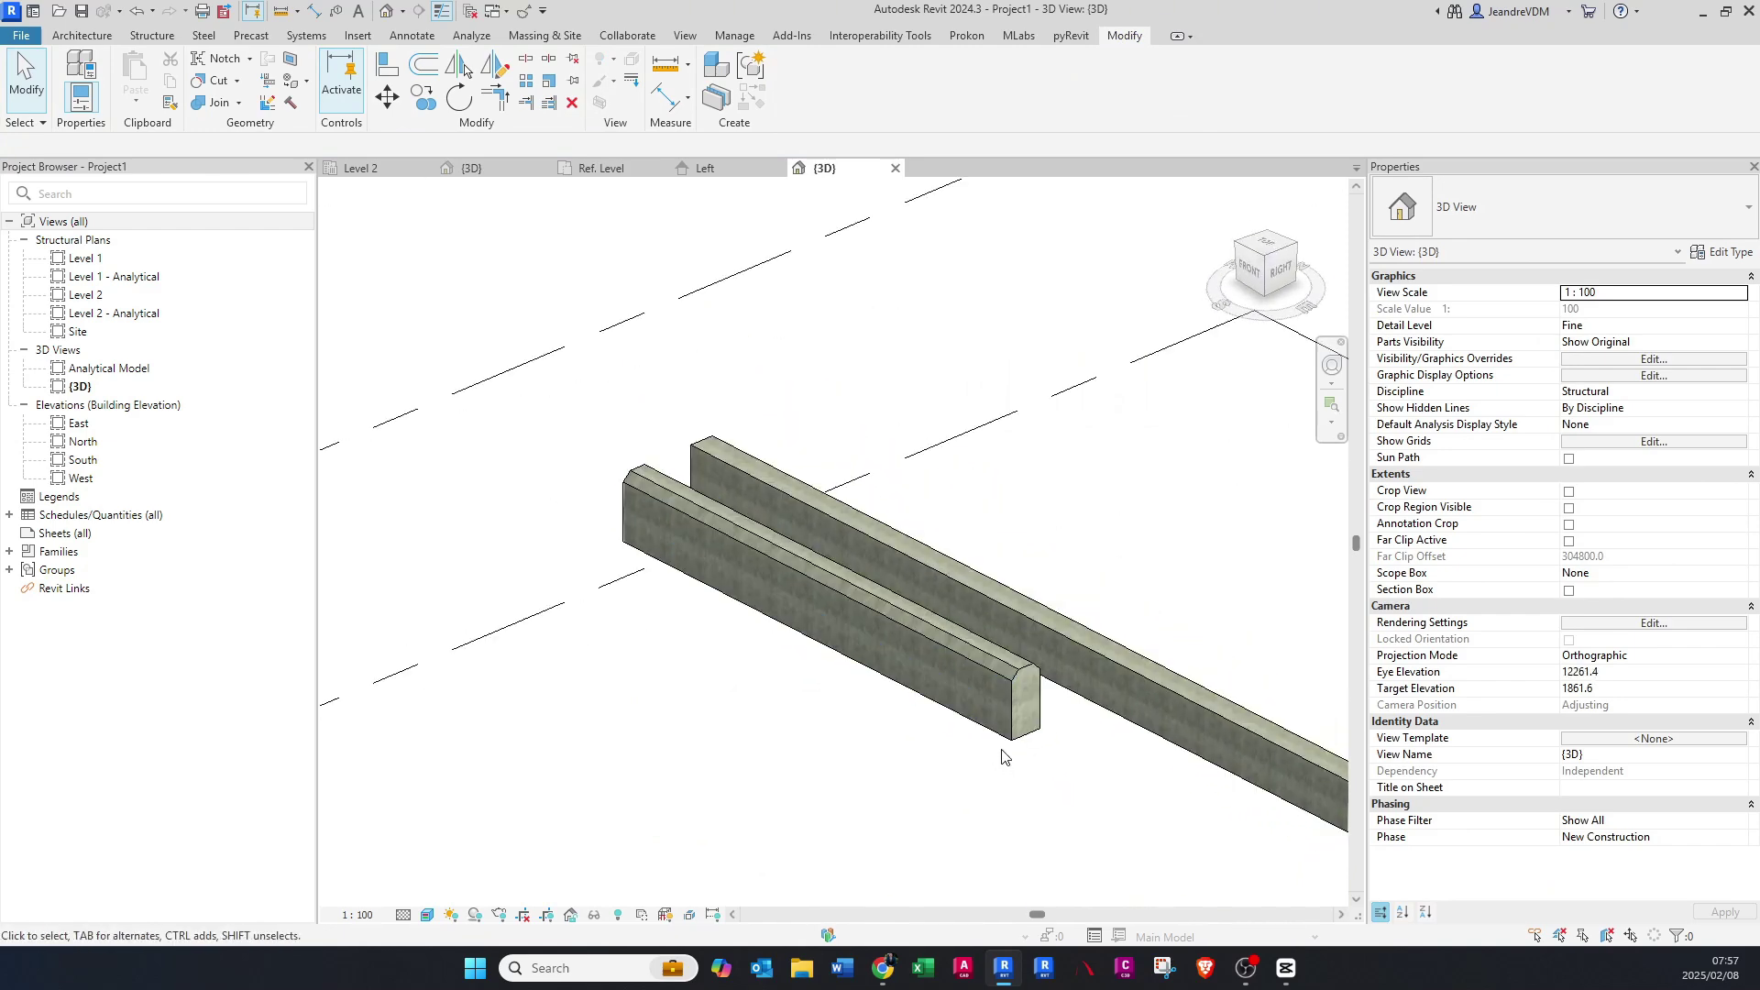